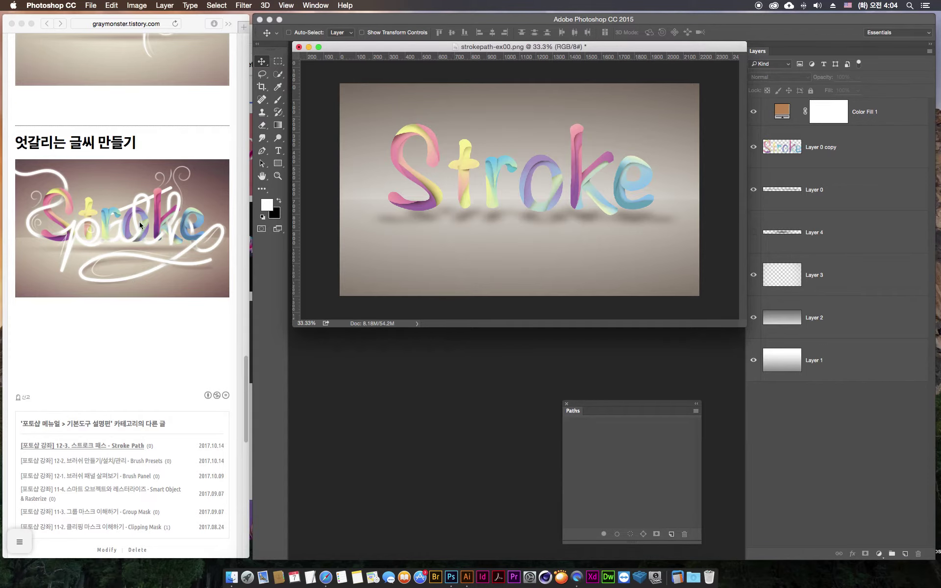
- Preview the interlaced 'Happy New Year' lettering reference enlarged in Google Images, then return to Photoshop
{"action": "left_click_drag", "start_coordinate": [245, 378], "coordinate": [219, 186]}
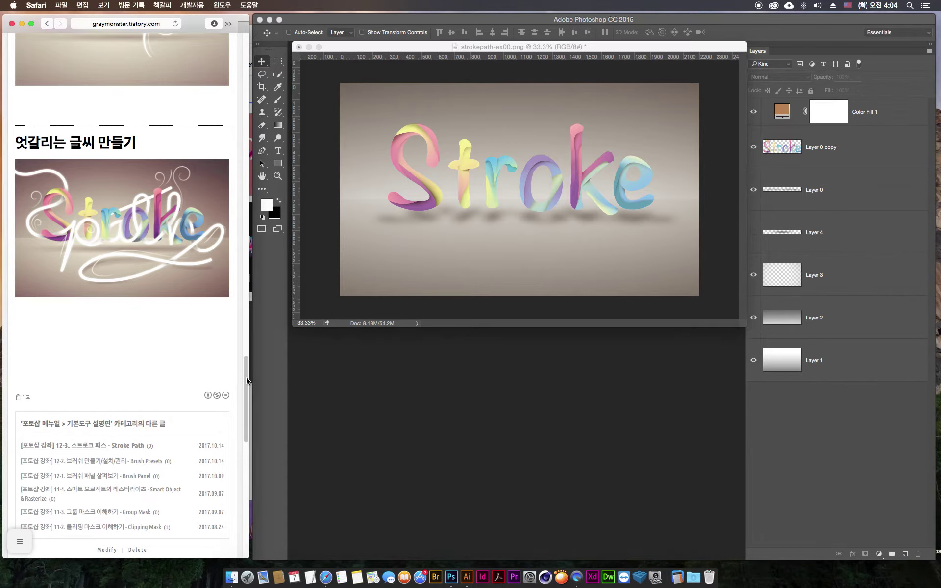
{"action": "scroll", "coordinate": [219, 187], "scroll_direction": "up", "scroll_amount": 10}
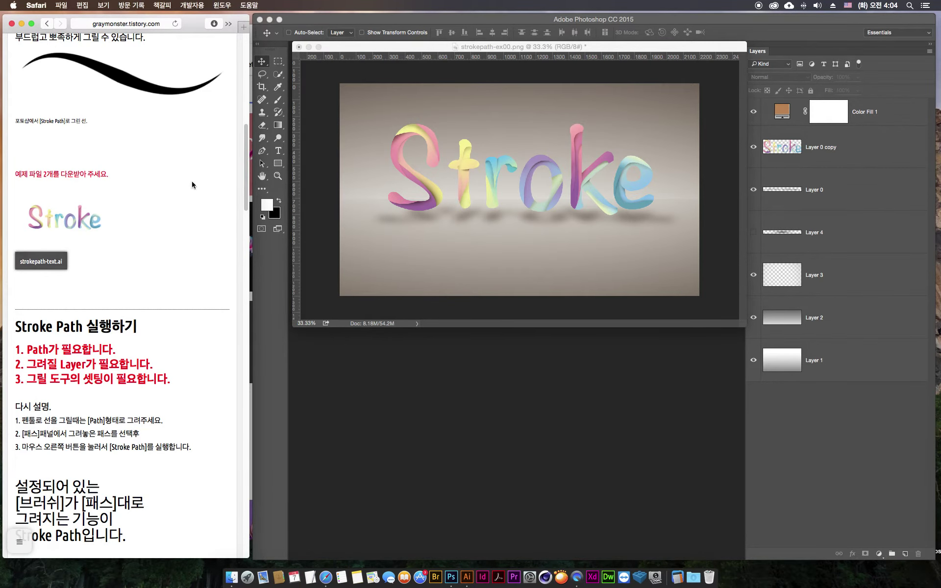
{"action": "left_click_drag", "start_coordinate": [245, 154], "coordinate": [229, 386]}
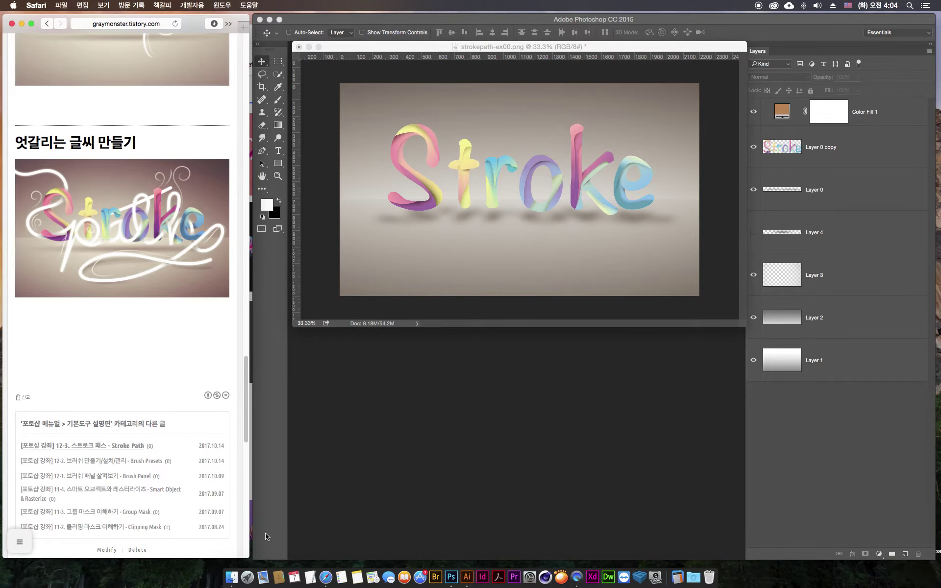
{"action": "left_click", "coordinate": [325, 577]}
{"action": "left_click", "coordinate": [647, 53]}
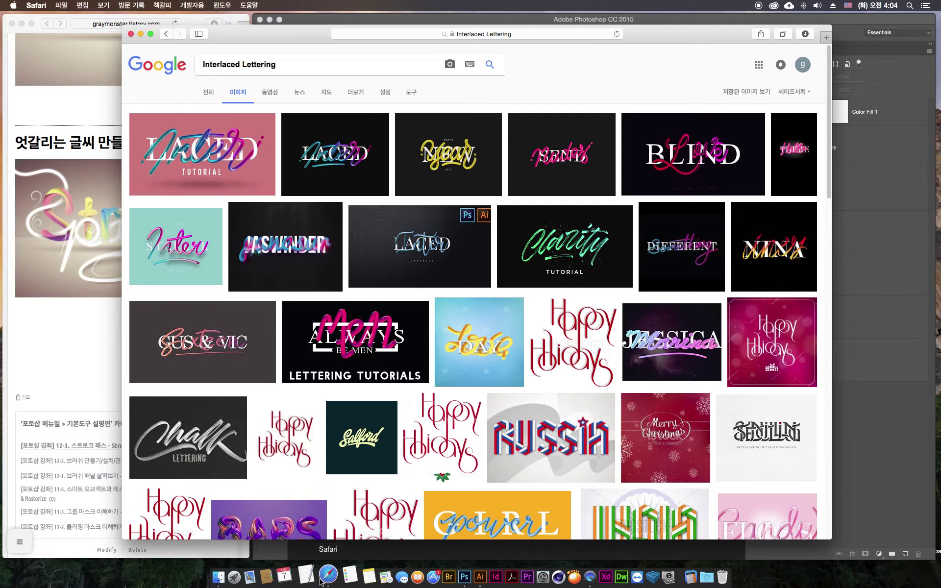
{"action": "left_click", "coordinate": [456, 171]}
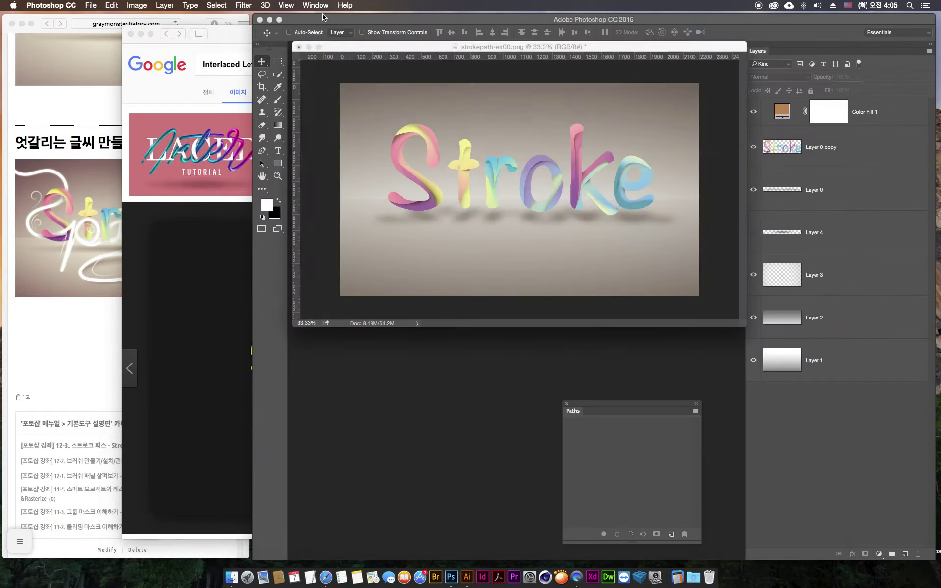
{"action": "left_click", "coordinate": [324, 21]}
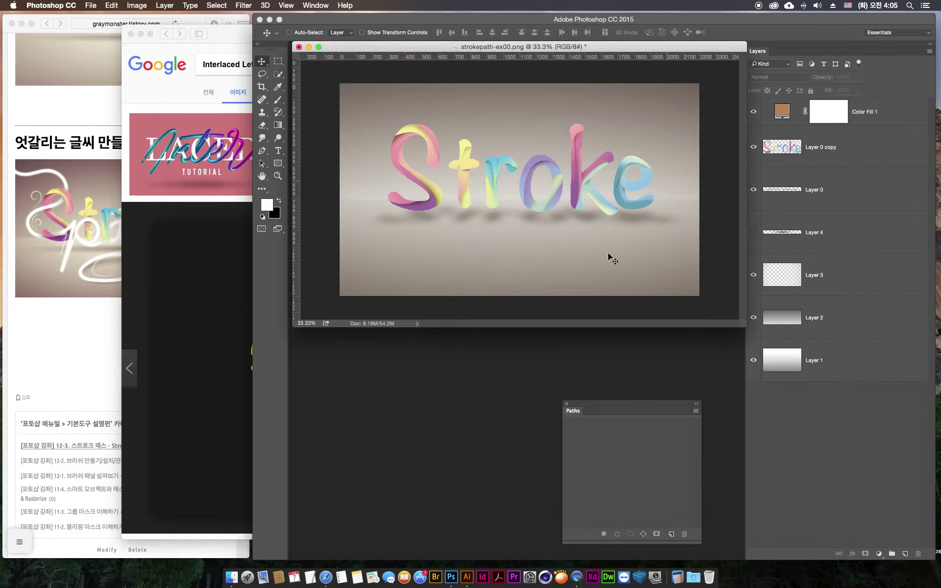
- Bring Photoshop forward and shift the strokepath-ex00.png Stroke document window to the left
{"action": "left_click", "coordinate": [57, 314]}
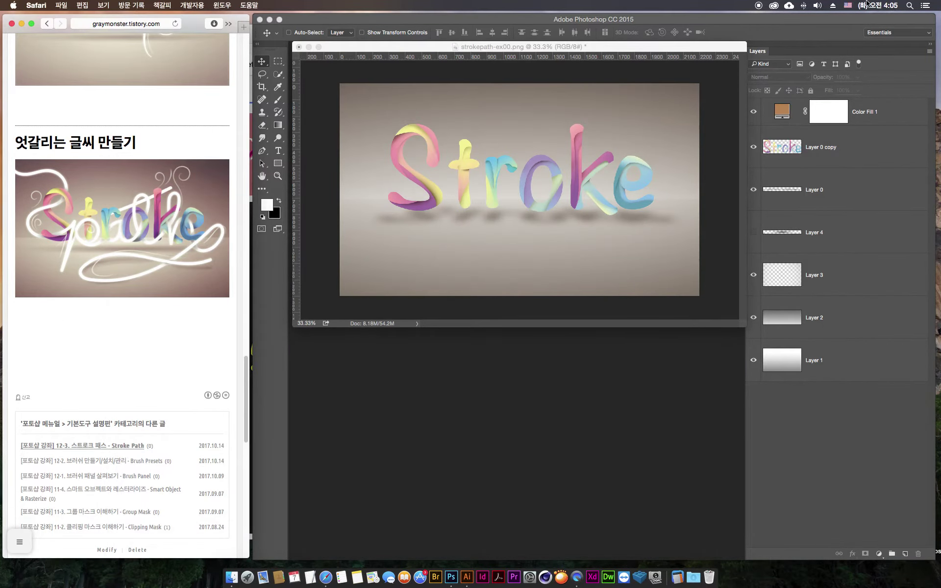
{"action": "left_click", "coordinate": [529, 21]}
{"action": "mouse_move", "coordinate": [403, 47]}
{"action": "left_mouse_down"}
{"action": "mouse_move", "coordinate": [192, 55]}
{"action": "mouse_move", "coordinate": [332, 63]}
{"action": "left_mouse_up"}
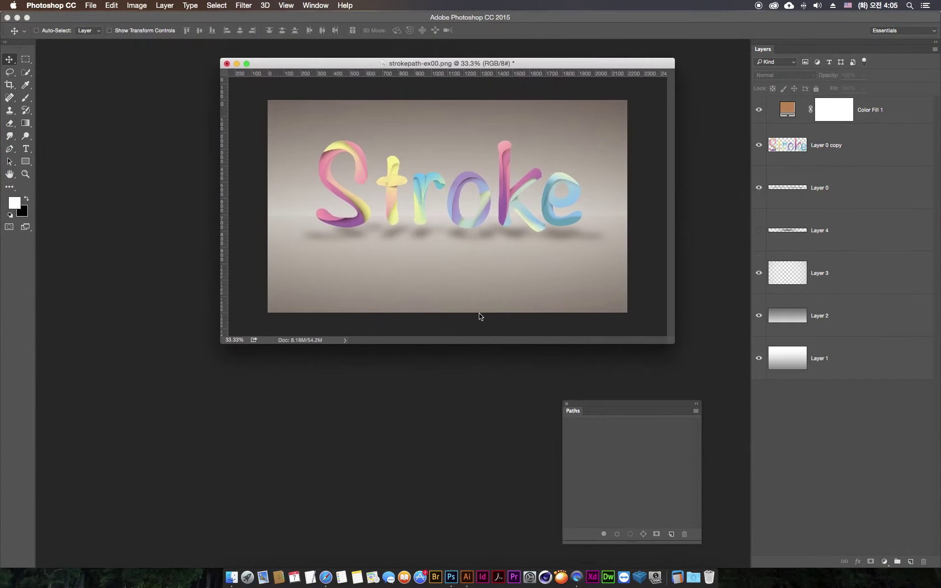
{"action": "left_click", "coordinate": [233, 576]}
{"action": "left_click", "coordinate": [363, 434]}
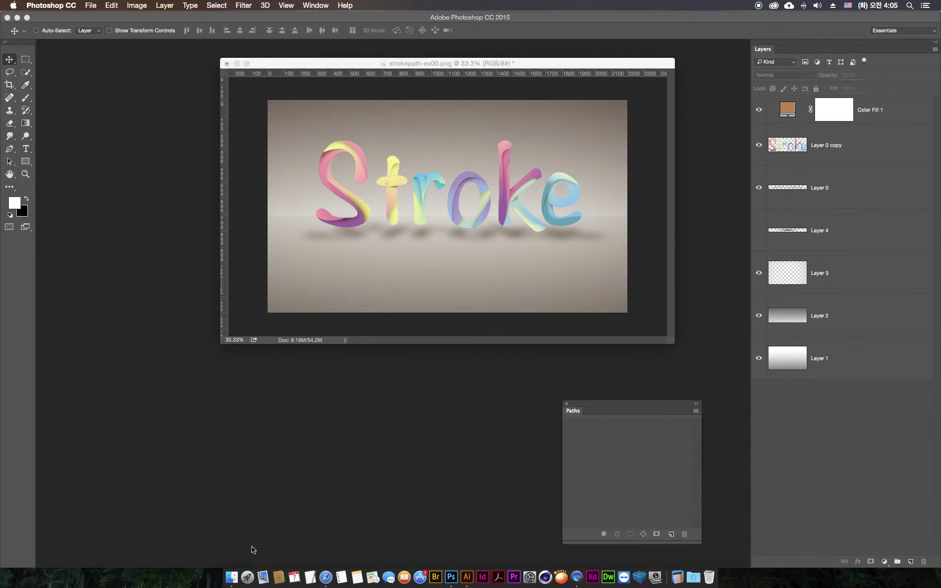
{"action": "left_click", "coordinate": [231, 576]}
- Drag strokepath-ex03-4.jpg from the Finder Downloads folder into Photoshop to open it
{"action": "left_click", "coordinate": [548, 485]}
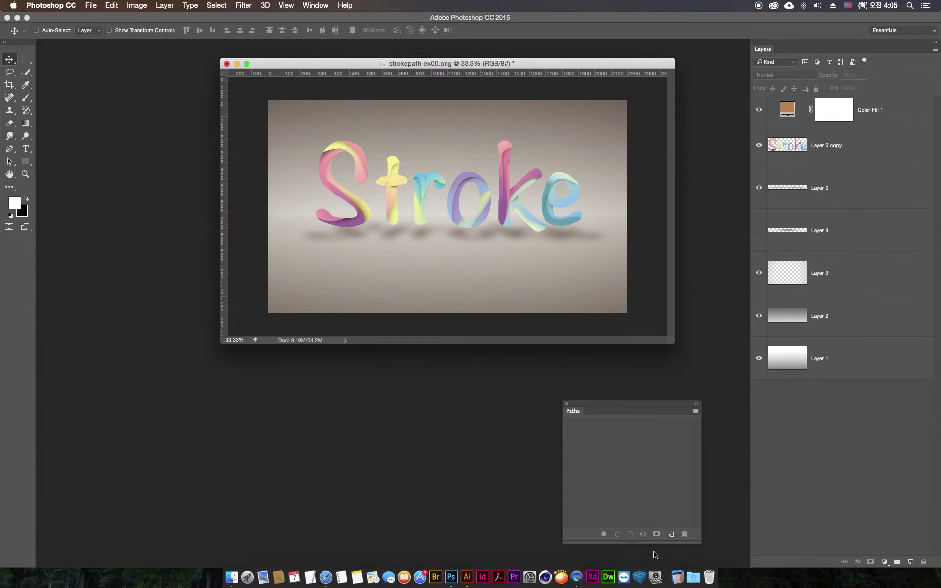
{"action": "left_click", "coordinate": [691, 576]}
{"action": "left_click", "coordinate": [733, 223]}
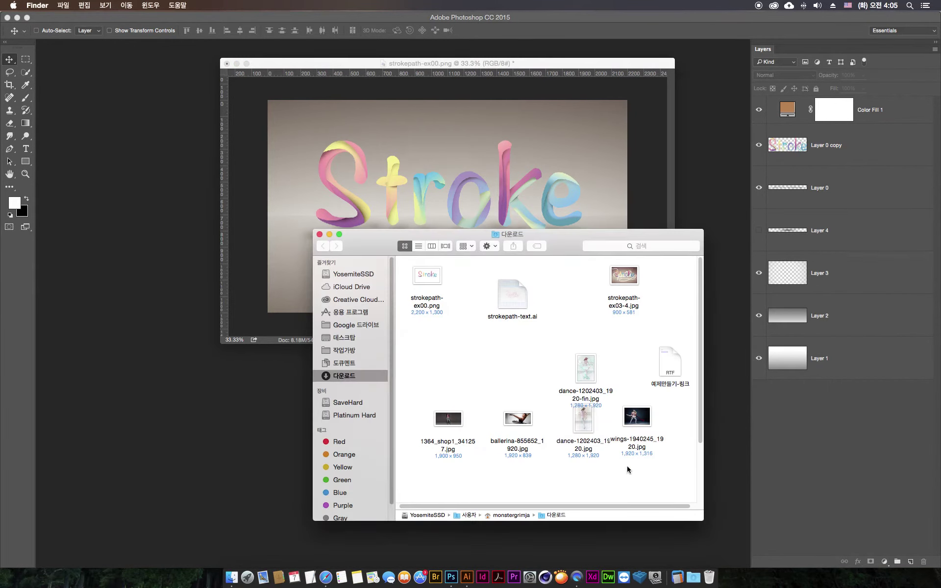
{"action": "left_click_drag", "start_coordinate": [624, 275], "coordinate": [142, 154]}
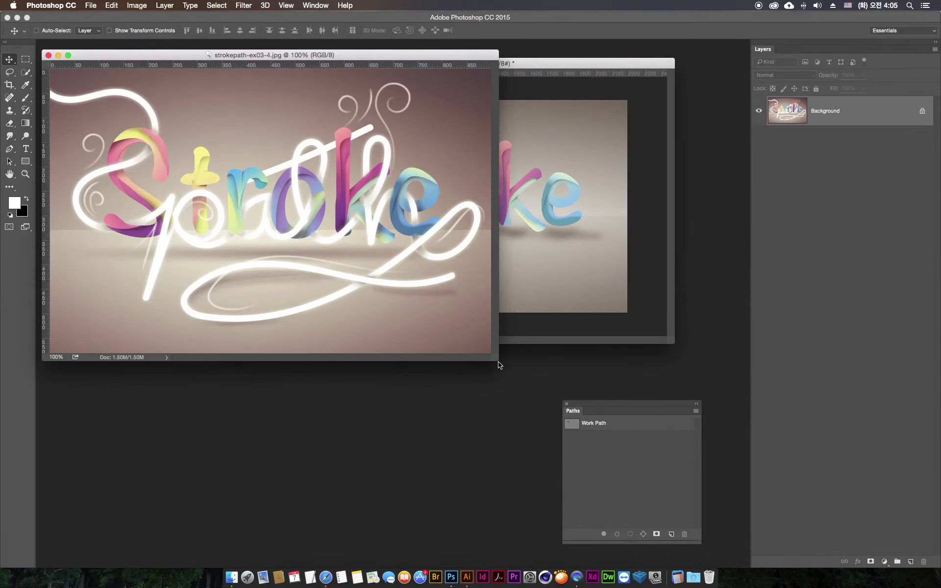
- Zoom the strokepath-ex03-4.jpg example out to 33.3% and shrink it to a small reference window
{"action": "key", "text": "super+minus"}
{"action": "mouse_move", "coordinate": [491, 360]}
{"action": "left_mouse_down"}
{"action": "mouse_move", "coordinate": [269, 213]}
{"action": "mouse_move", "coordinate": [274, 217]}
{"action": "left_mouse_up"}
{"action": "key", "text": "super+minus"}
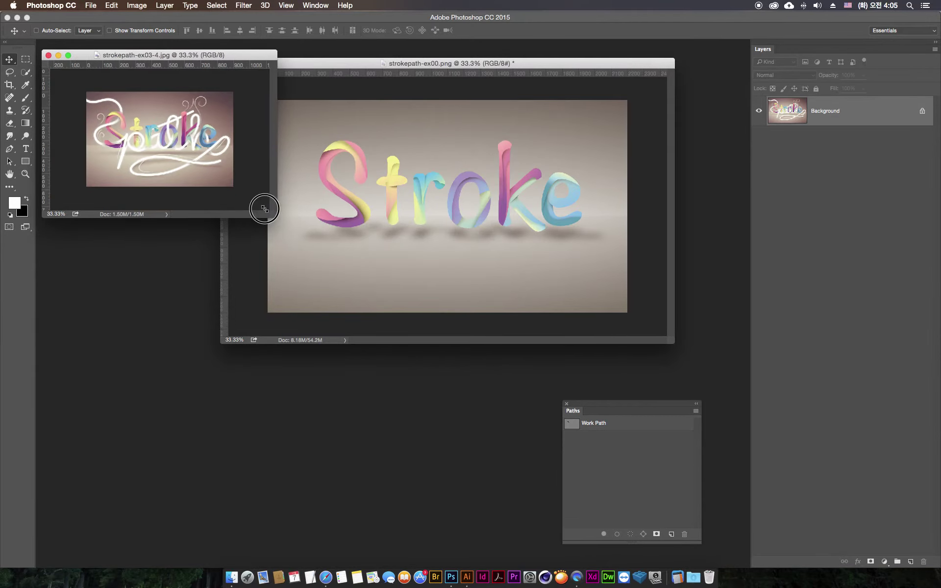
{"action": "left_click_drag", "start_coordinate": [264, 209], "coordinate": [203, 183]}
- Enlarge the Stroke document window and leave it at 33.3% zoom
{"action": "left_click_drag", "start_coordinate": [322, 64], "coordinate": [325, 59]}
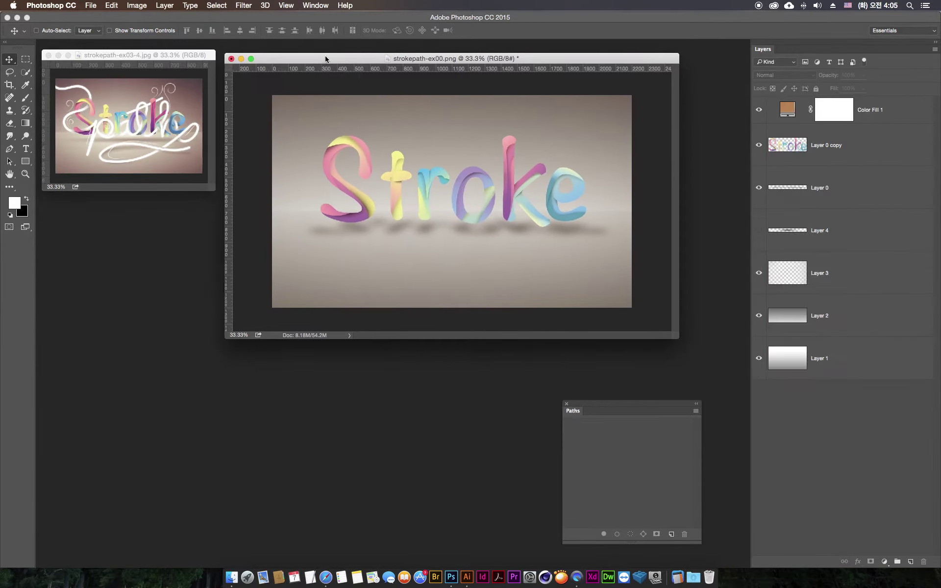
{"action": "left_click_drag", "start_coordinate": [679, 338], "coordinate": [740, 381]}
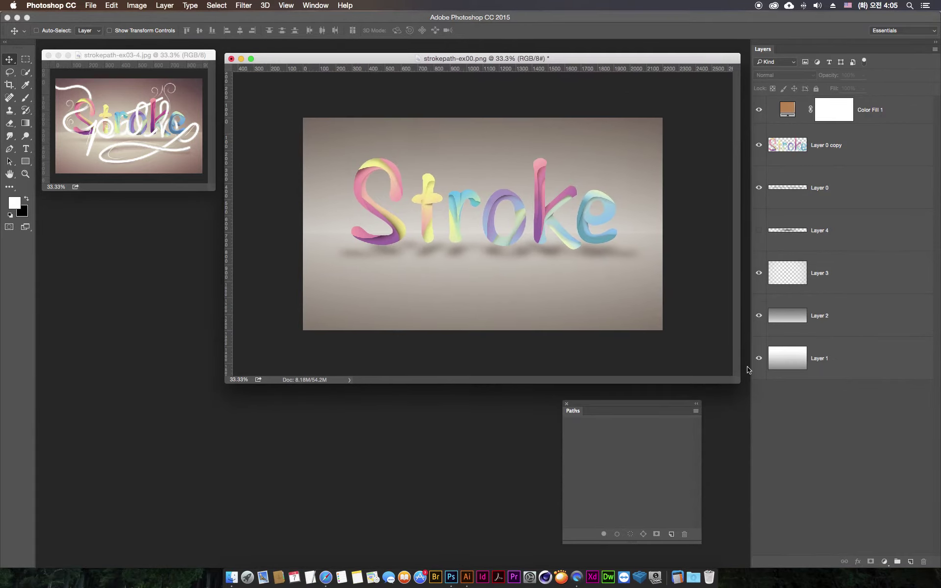
{"action": "key", "text": "super+plus"}
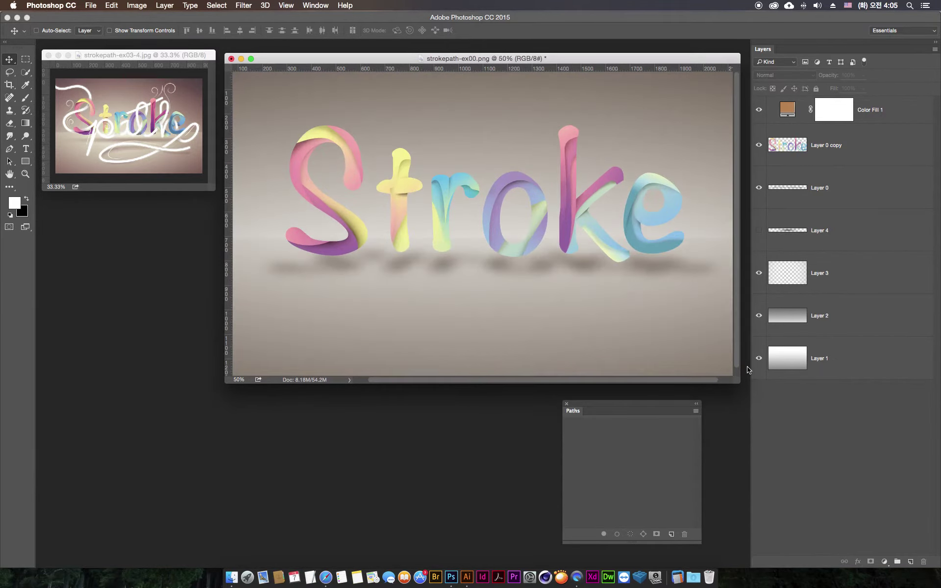
{"action": "key", "text": "super+minus"}
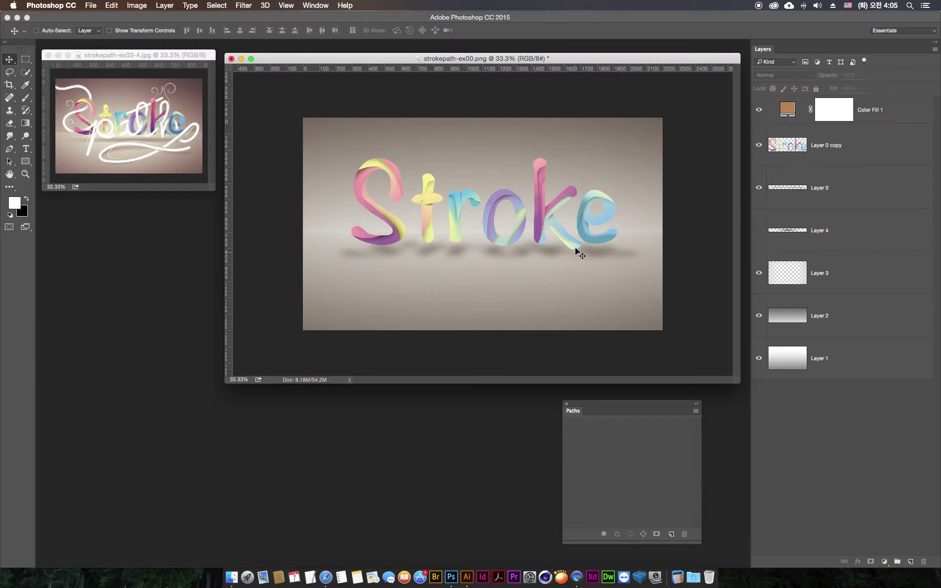
- Give the Layer 0 copy lettering layer a red colour label
{"action": "left_click", "coordinate": [894, 156]}
{"action": "left_click", "coordinate": [759, 146]}
{"action": "left_click", "coordinate": [759, 146]}
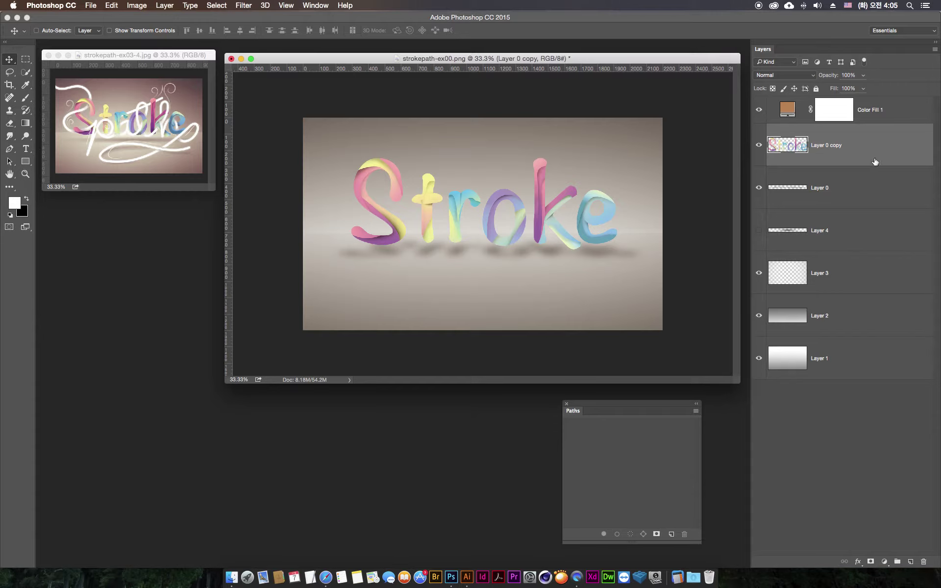
{"action": "left_click", "coordinate": [868, 191], "text": "shift"}
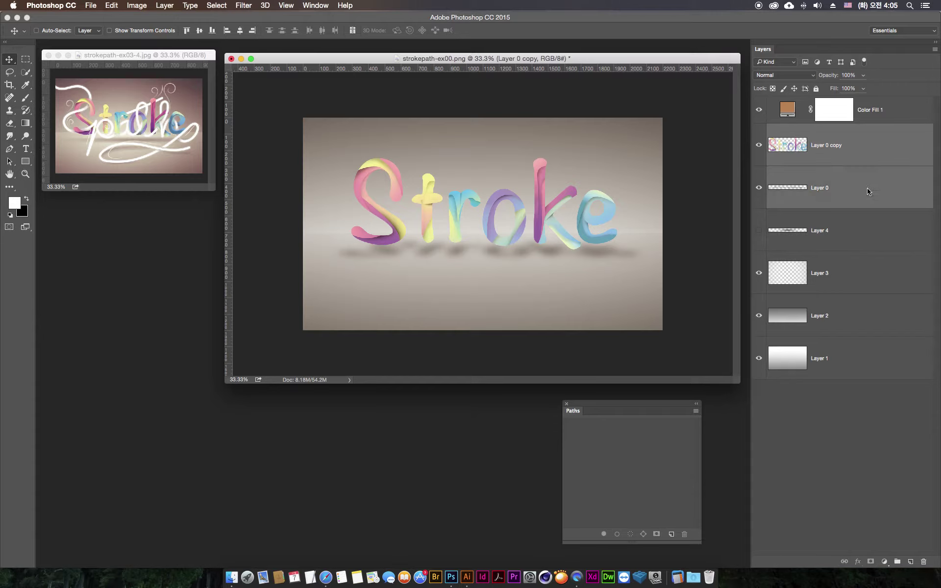
{"action": "left_click", "coordinate": [856, 151]}
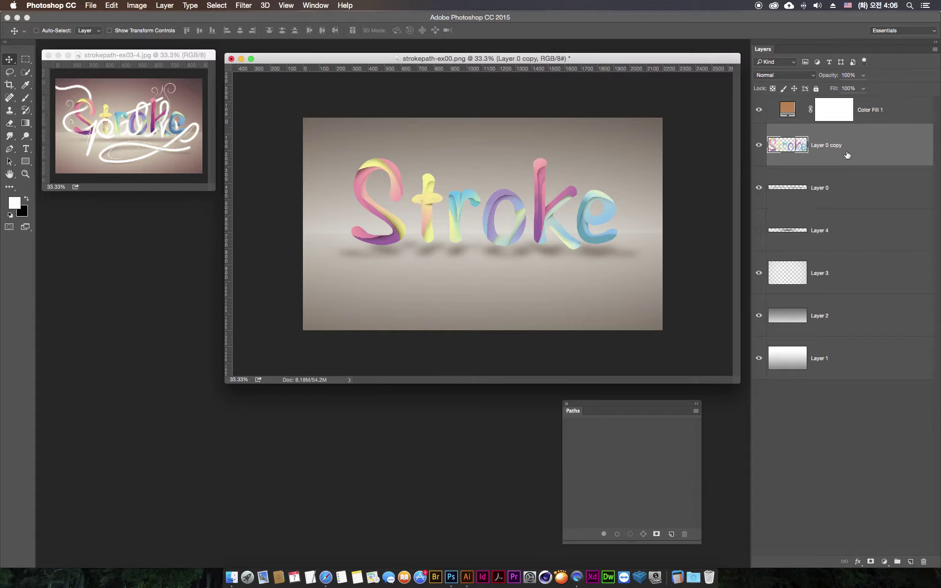
{"action": "right_click", "coordinate": [877, 147]}
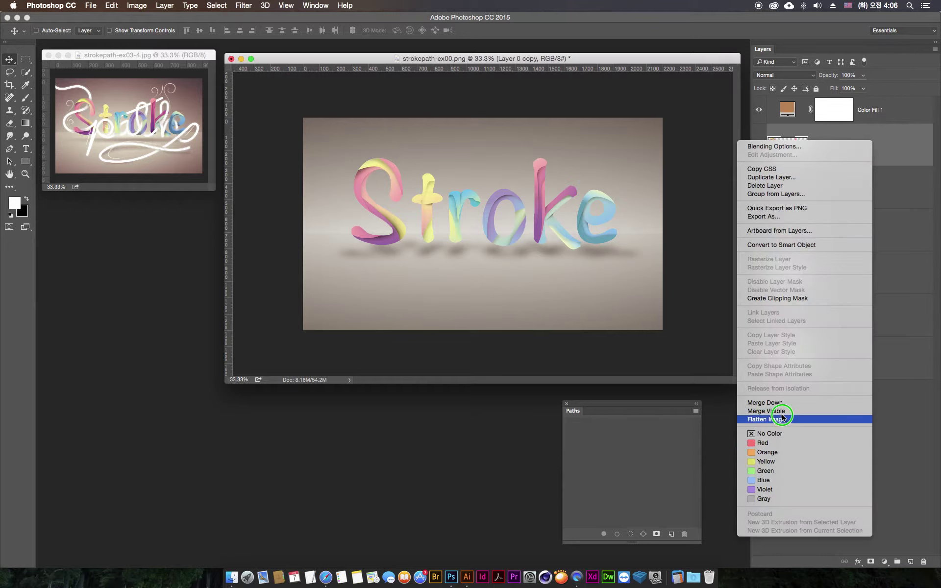
{"action": "left_click", "coordinate": [778, 449]}
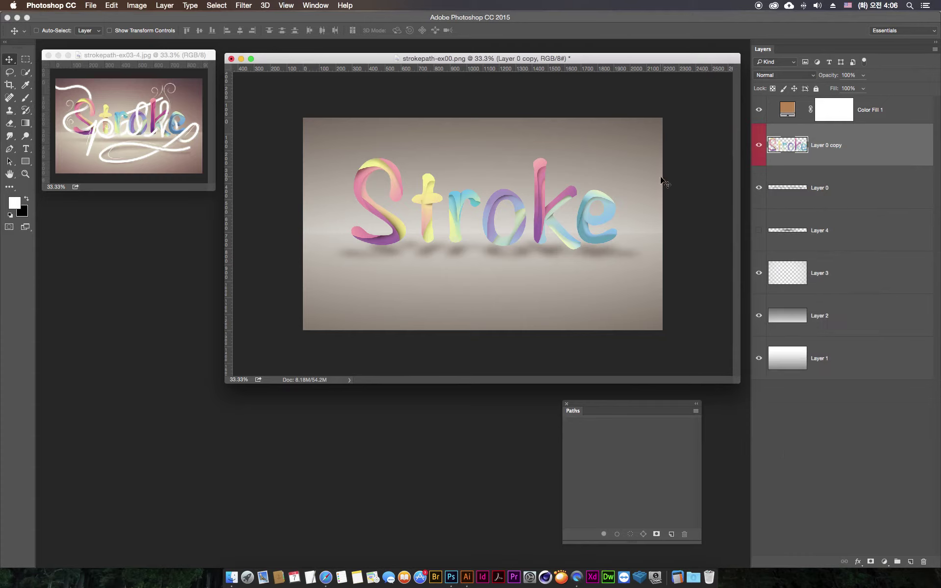
- Hide and re-show Layers 3, 2 and 1 to check the background
{"action": "left_click", "coordinate": [759, 272]}
{"action": "left_click", "coordinate": [759, 315]}
{"action": "left_click", "coordinate": [763, 359]}
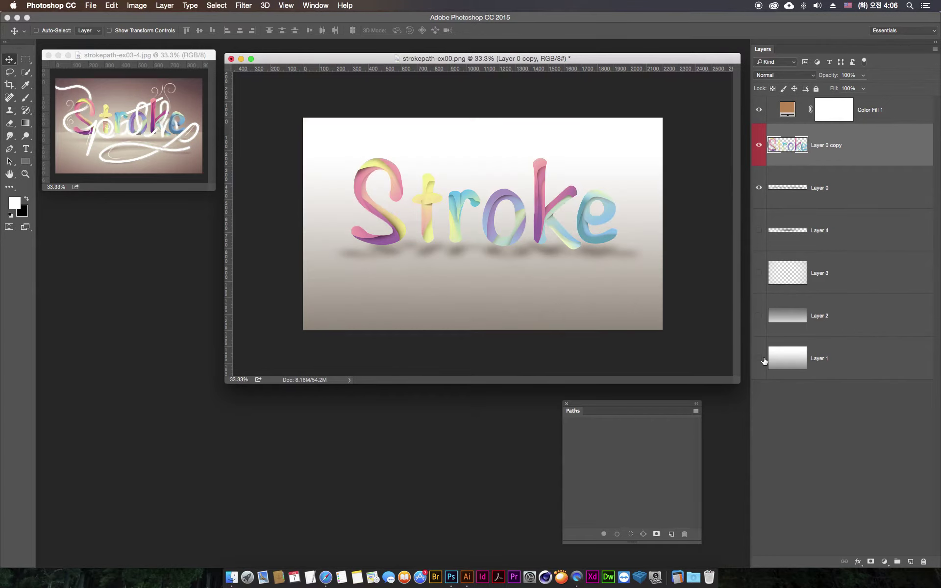
{"action": "left_click", "coordinate": [759, 315]}
{"action": "left_click", "coordinate": [759, 273]}
{"action": "left_click", "coordinate": [759, 358]}
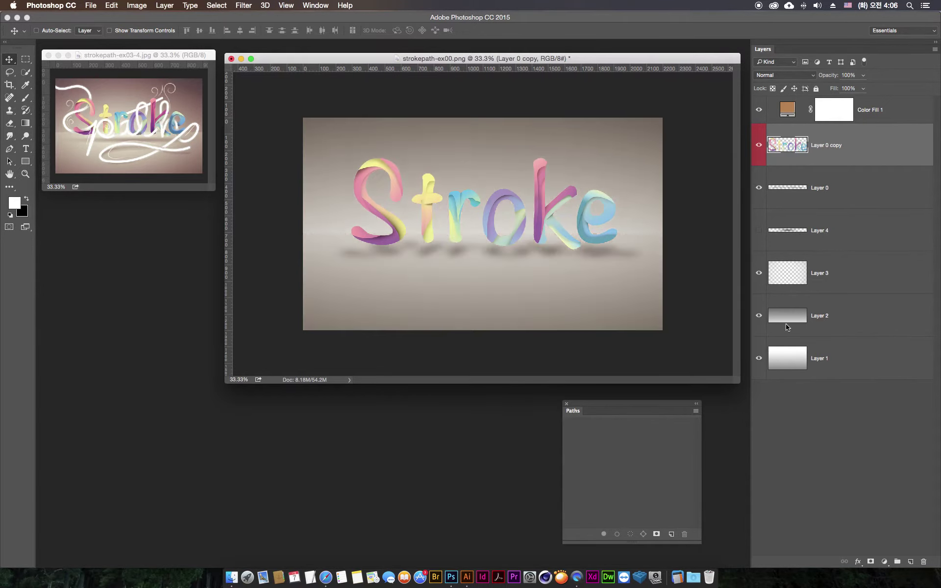
- Group Layers 3, 2 and 1 into a new Group 1
{"action": "left_click", "coordinate": [893, 277]}
{"action": "left_click", "coordinate": [887, 361], "text": "shift"}
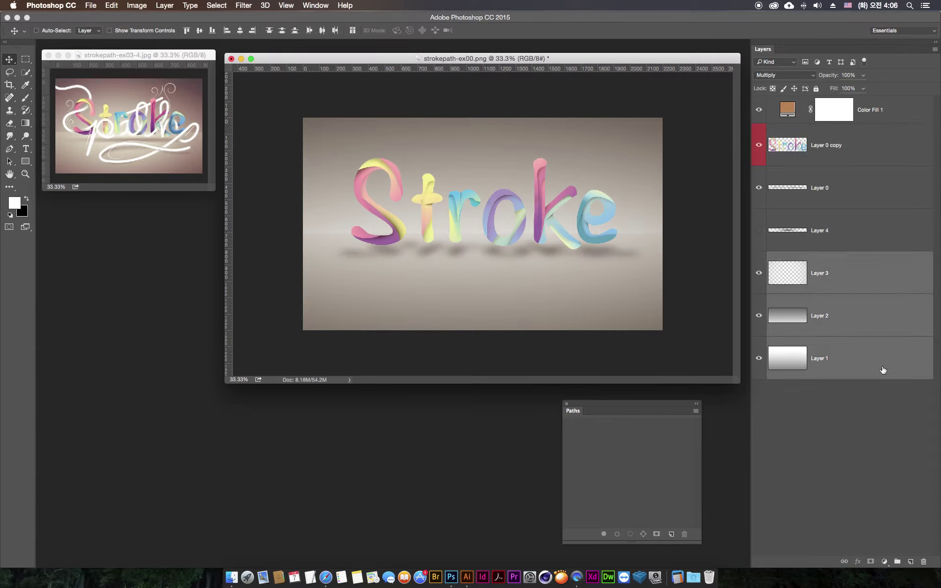
{"action": "left_click_drag", "start_coordinate": [883, 370], "coordinate": [897, 562]}
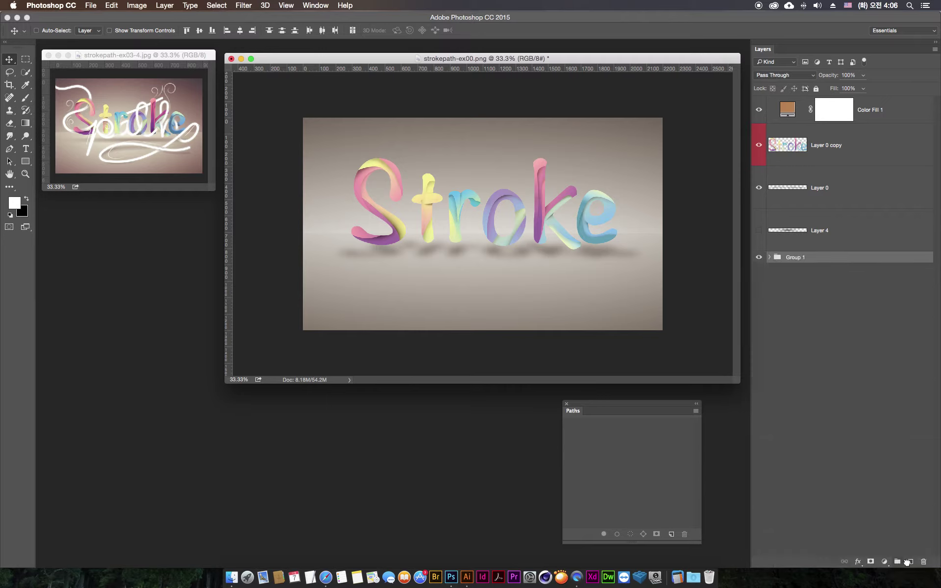
- Rename the new background group to 'bg'
{"action": "double_click", "coordinate": [795, 257]}
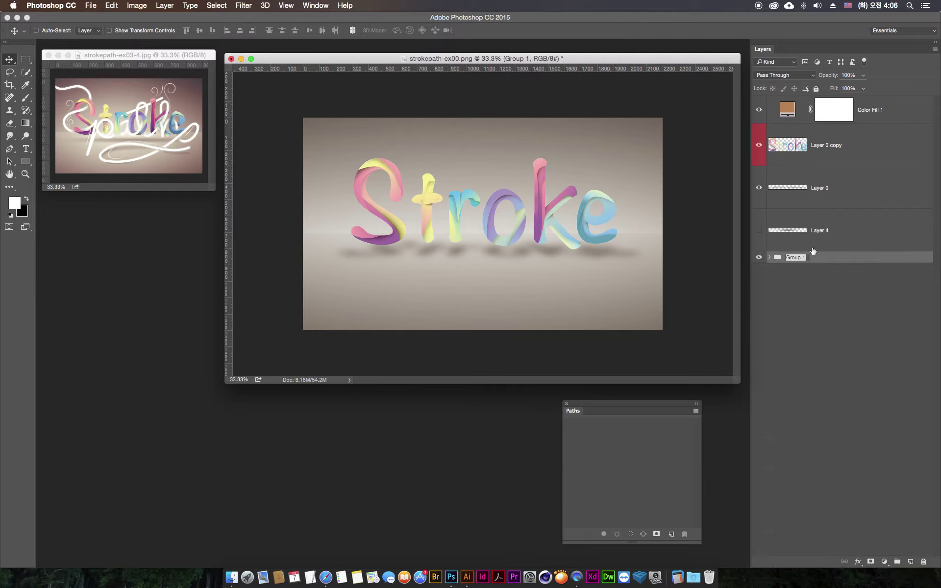
{"action": "type", "text": "bg"}
{"action": "key", "text": "Return"}
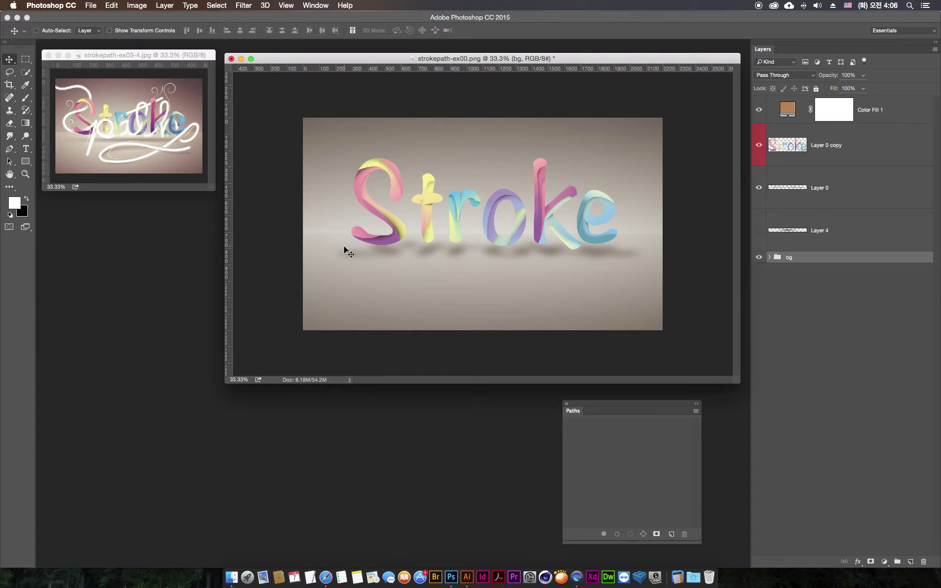
- Move Color Fill 1 down to just above bg, then reveal and delete the dark Layer 4 shadow
{"action": "left_click", "coordinate": [758, 111]}
{"action": "left_click", "coordinate": [757, 111]}
{"action": "left_click_drag", "start_coordinate": [897, 112], "coordinate": [858, 249]}
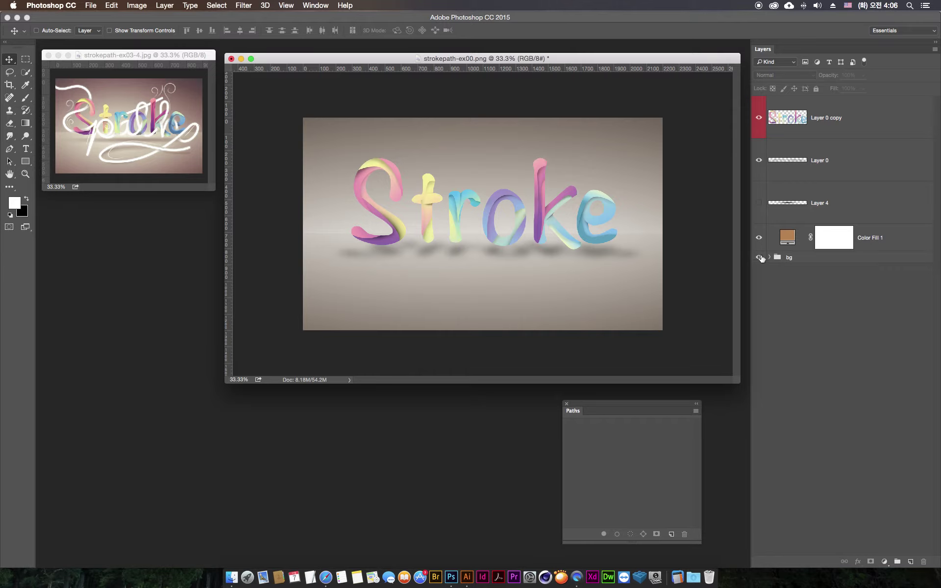
{"action": "left_click", "coordinate": [759, 202]}
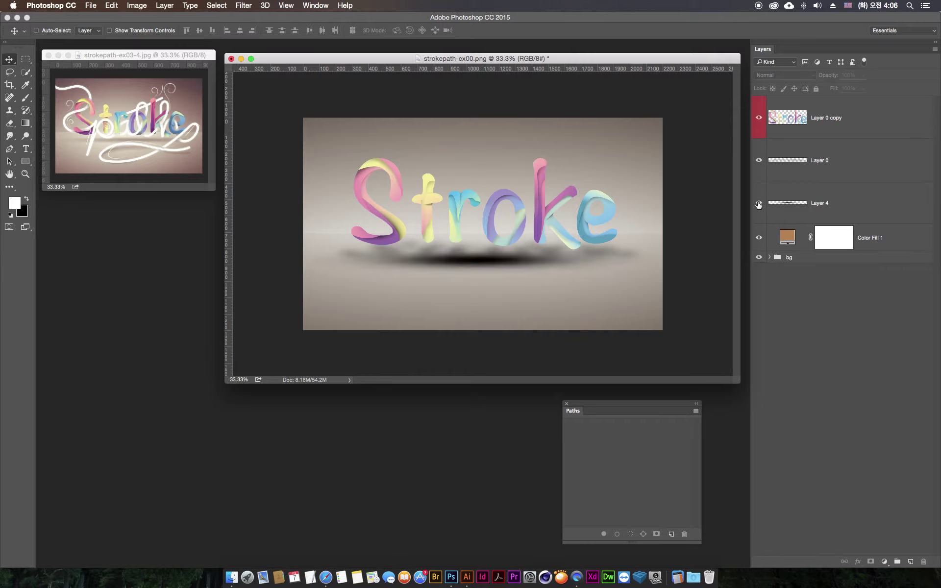
{"action": "left_click_drag", "start_coordinate": [767, 210], "coordinate": [924, 564]}
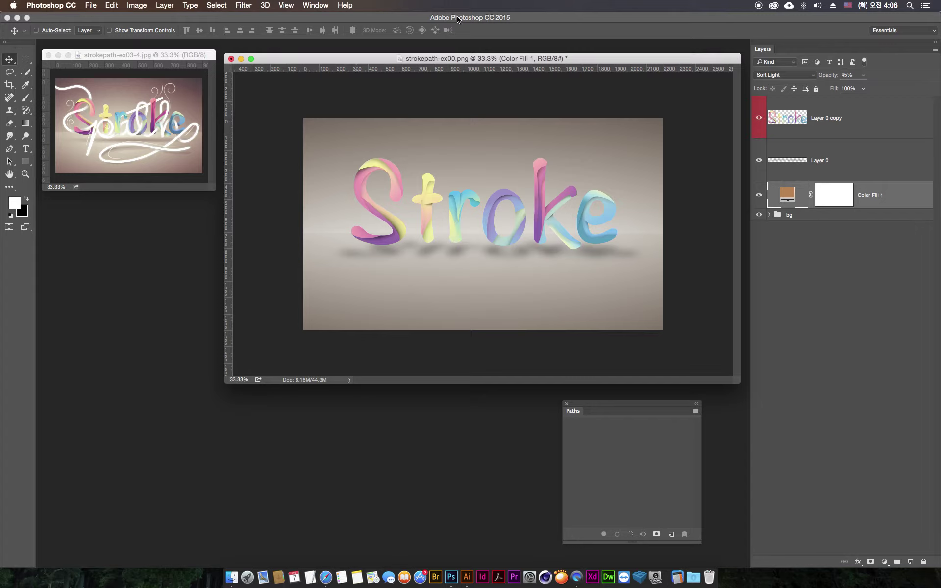
- Select the entire canvas and Copy Merged all visible layers, then switch to Illustrator
{"action": "left_click", "coordinate": [26, 59]}
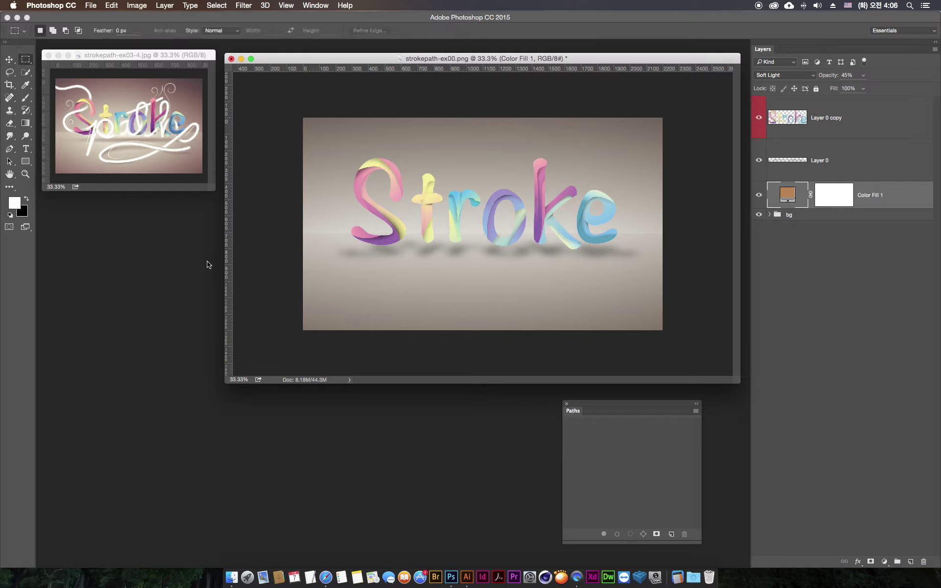
{"action": "key", "text": "ctrl+a"}
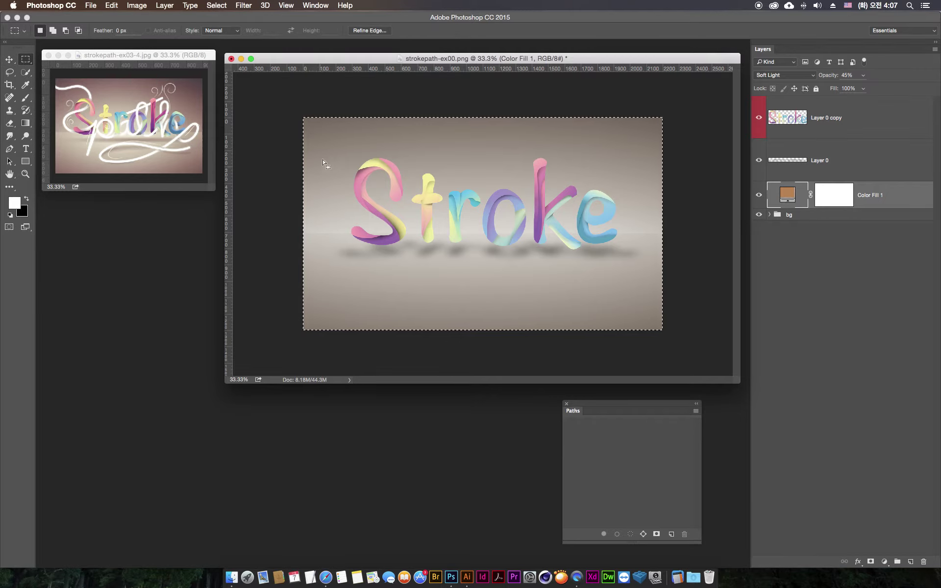
{"action": "left_click", "coordinate": [113, 6]}
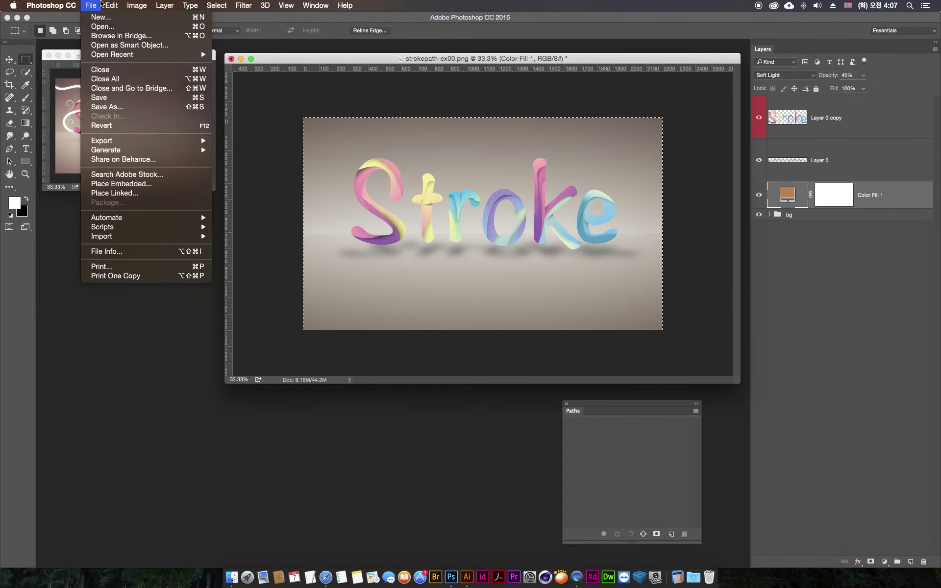
{"action": "left_click", "coordinate": [129, 84]}
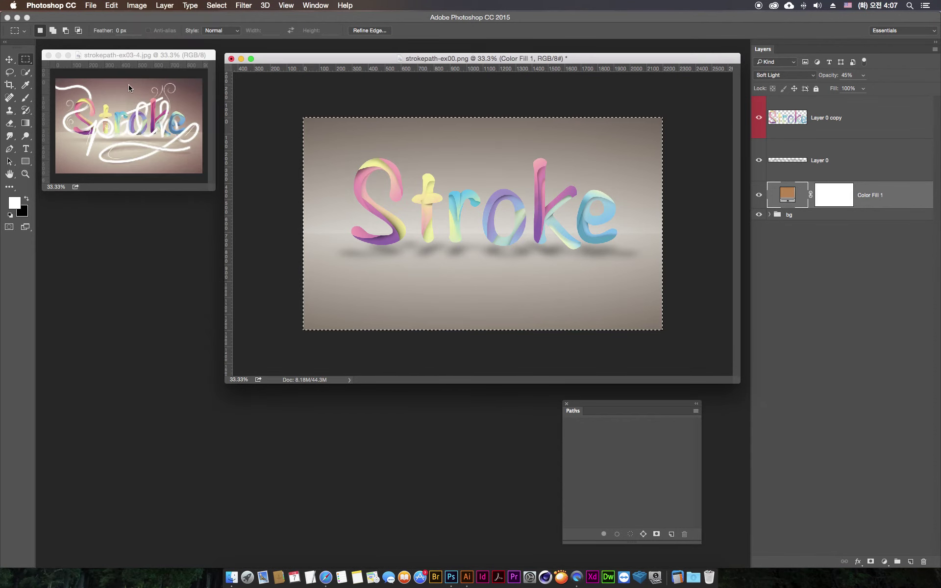
{"action": "left_click", "coordinate": [467, 577]}
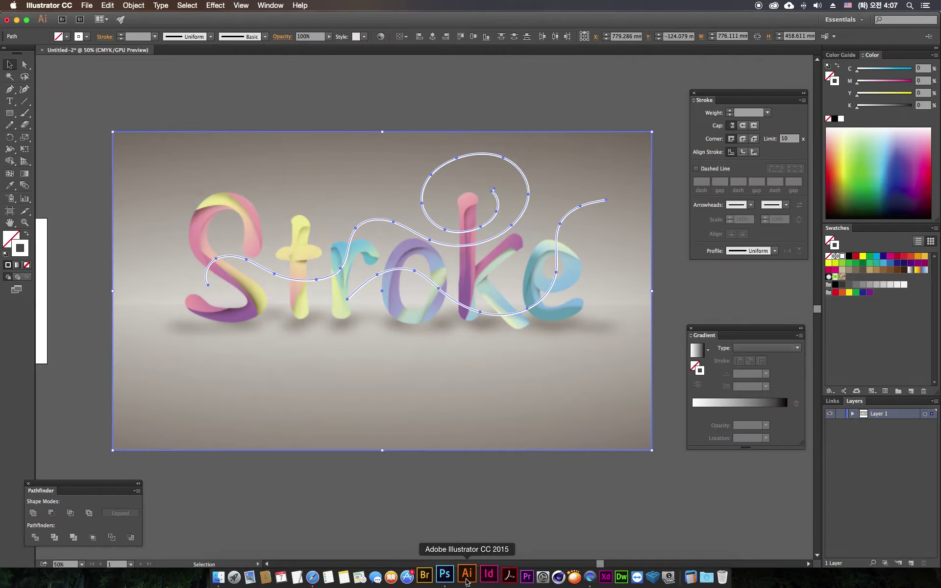
- Delete the old background image and paste in the newly copied merged Stroke image
{"action": "key", "text": "super+shift+a"}
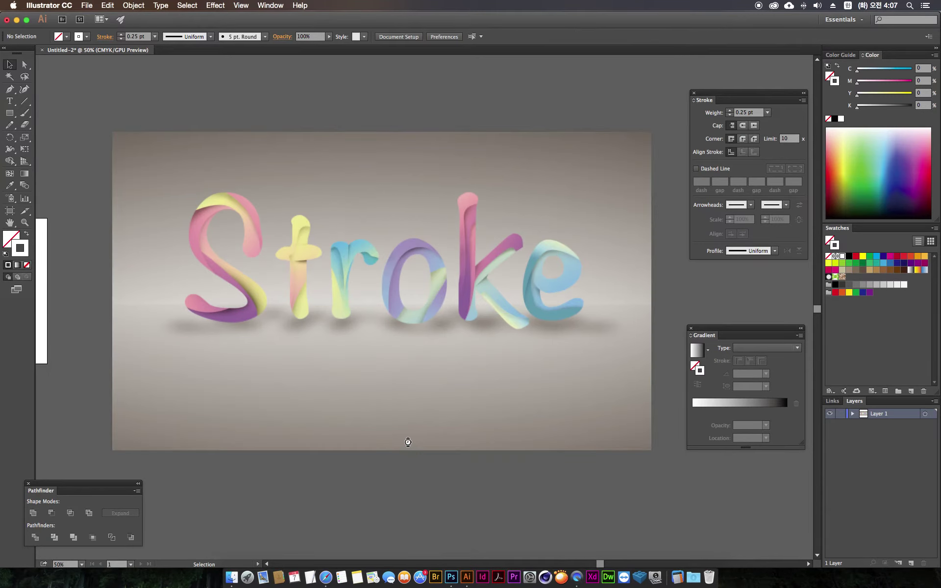
{"action": "left_click", "coordinate": [408, 444]}
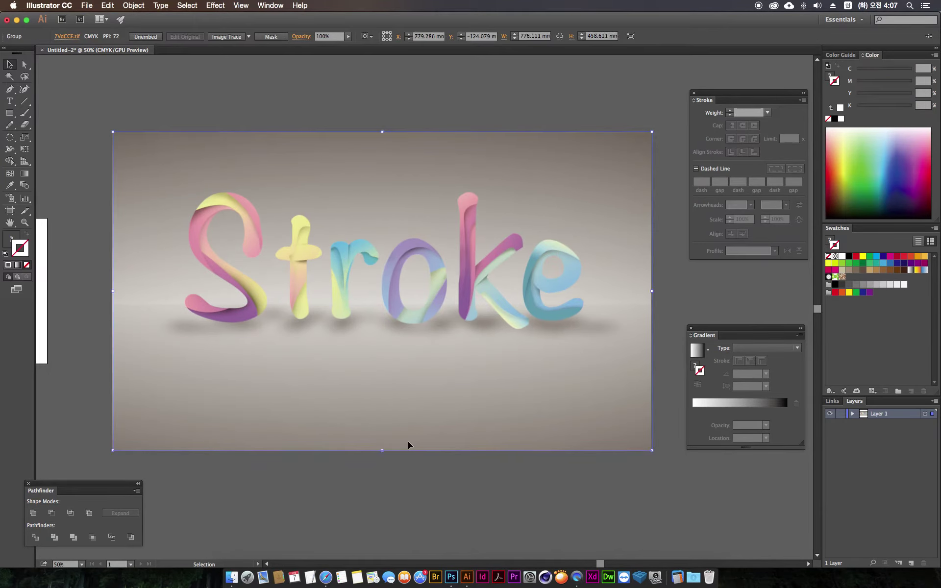
{"action": "key", "text": "Delete"}
{"action": "key", "text": "super+z"}
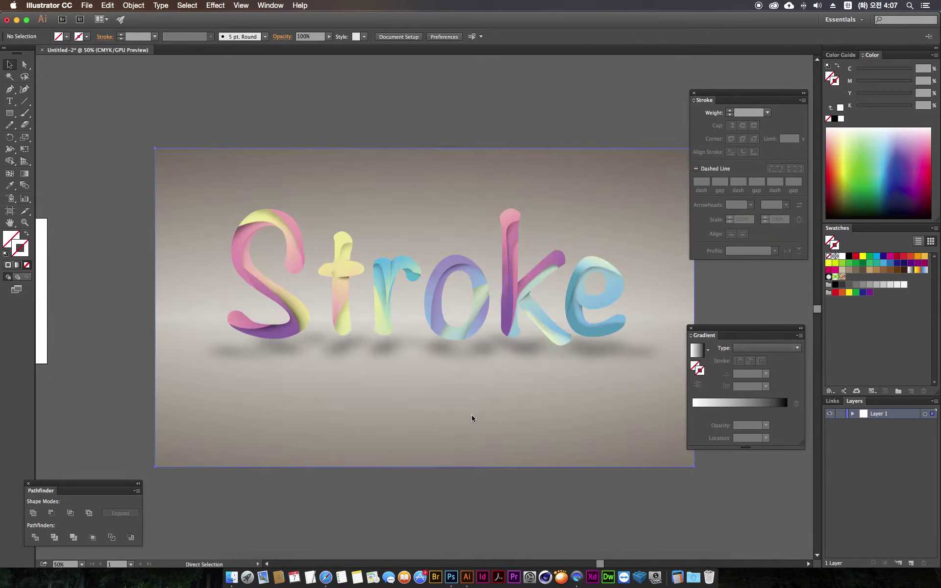
- Align the pasted image to the artboard and lock it with Object > Lock > Selection
{"action": "left_click", "coordinate": [351, 338]}
{"action": "left_click_drag", "start_coordinate": [352, 338], "coordinate": [308, 307]}
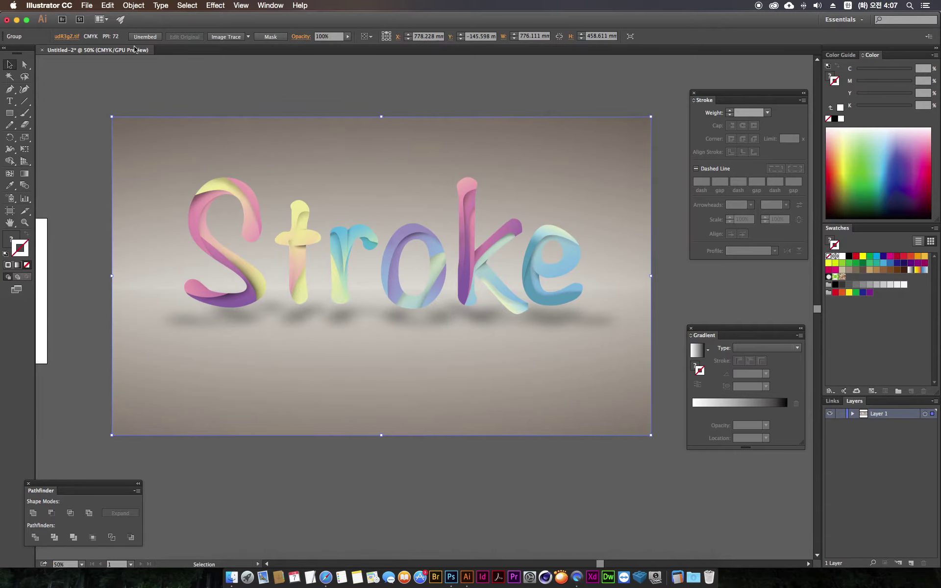
{"action": "left_click", "coordinate": [131, 5]}
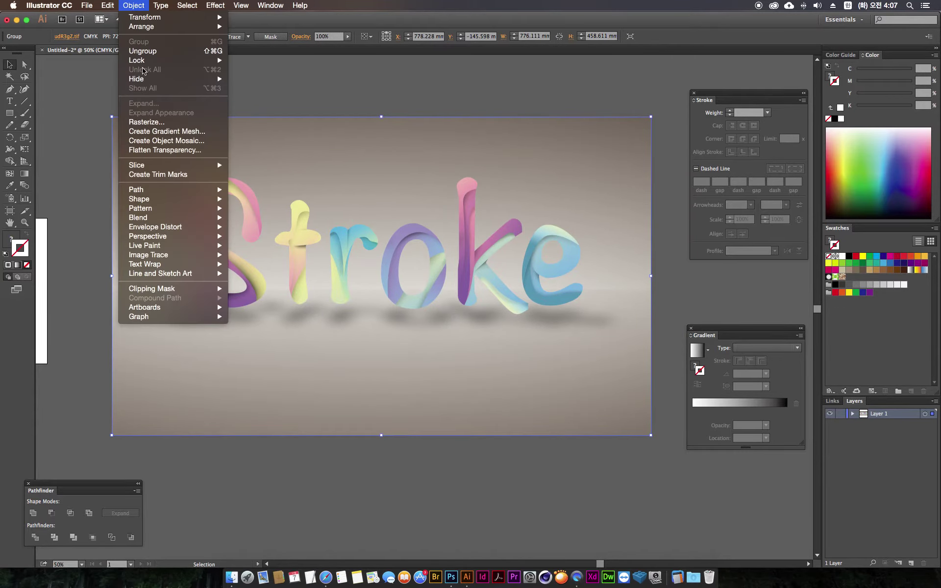
{"action": "mouse_move", "coordinate": [136, 61]}
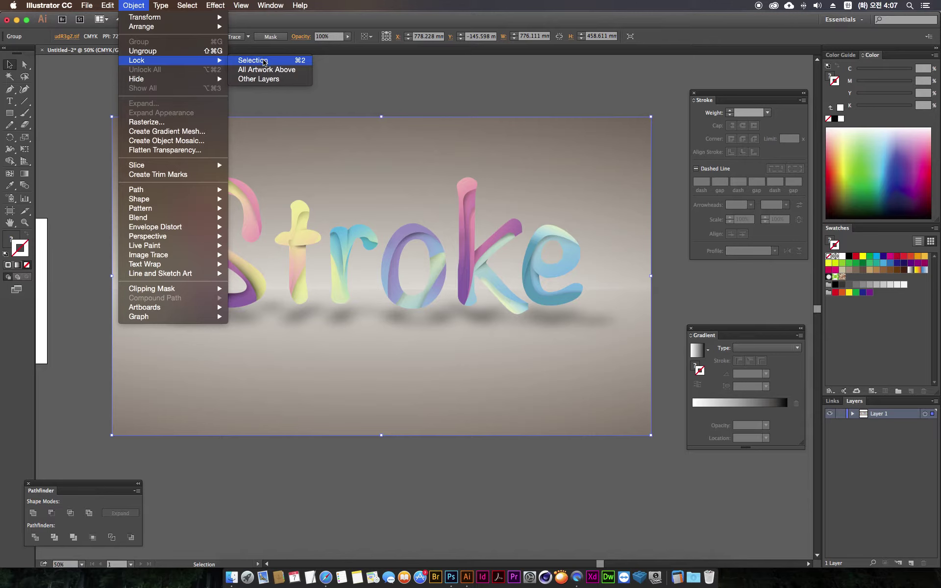
{"action": "left_click", "coordinate": [263, 63]}
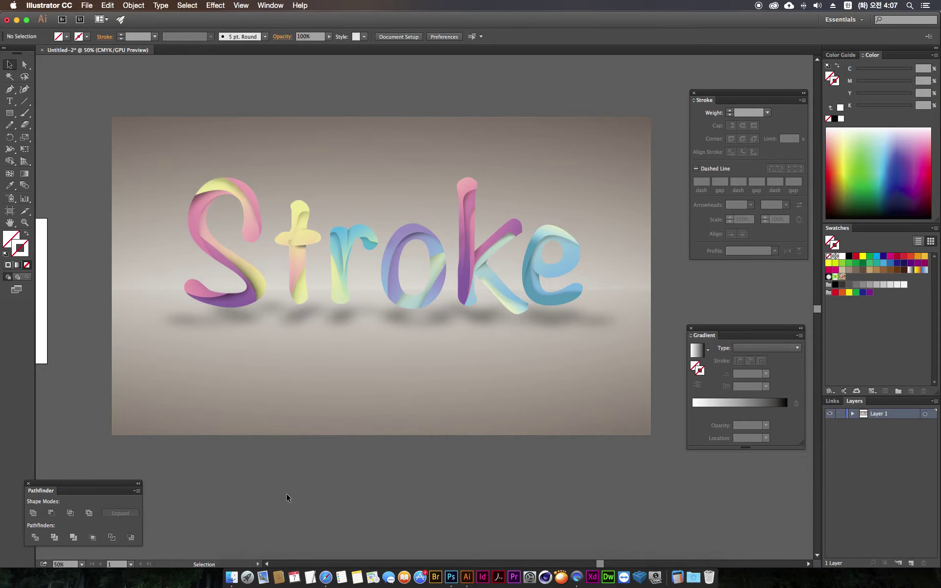
{"action": "left_click", "coordinate": [677, 577]}
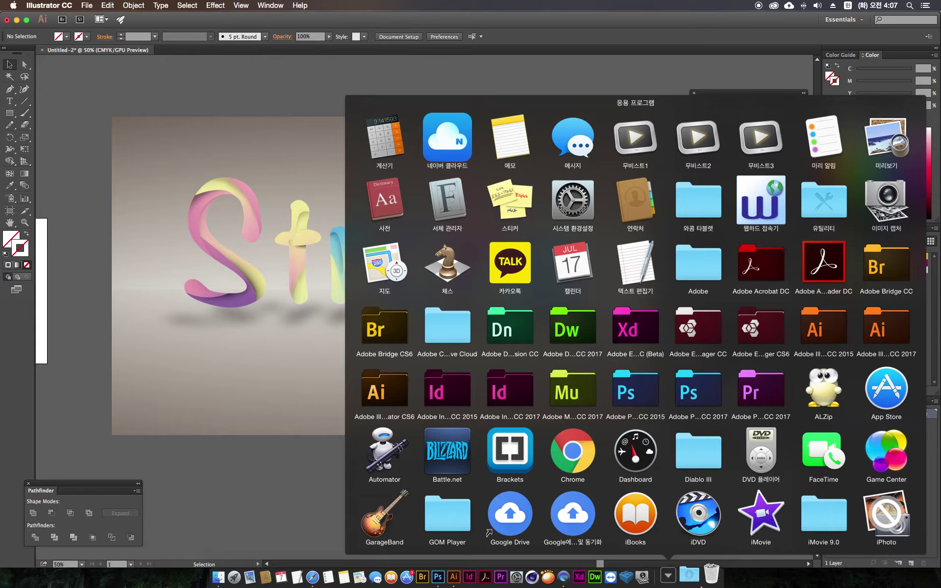
- Drag strokepath-text.ai from the Finder Downloads folder onto Illustrator to open it
{"action": "left_click", "coordinate": [693, 578]}
{"action": "left_click", "coordinate": [413, 503]}
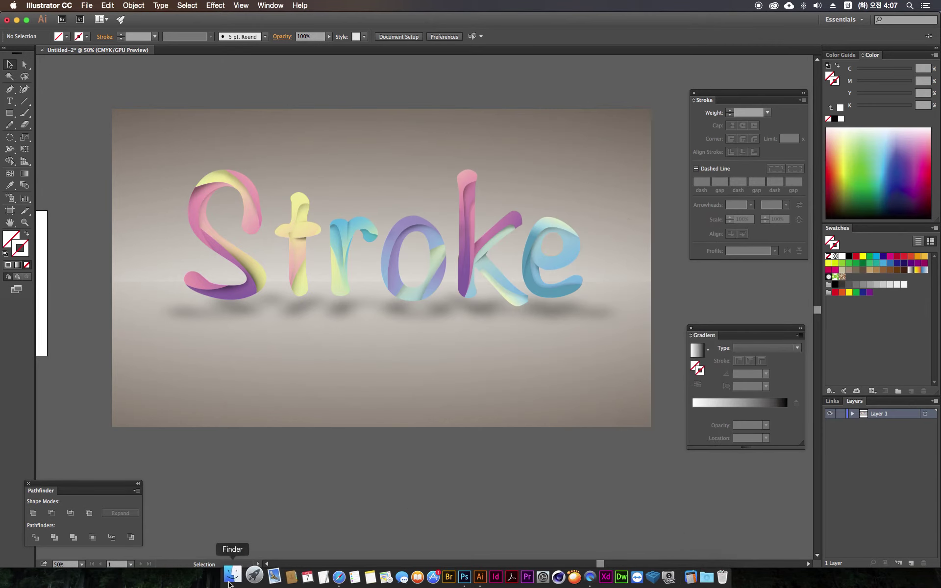
{"action": "left_click", "coordinate": [231, 578]}
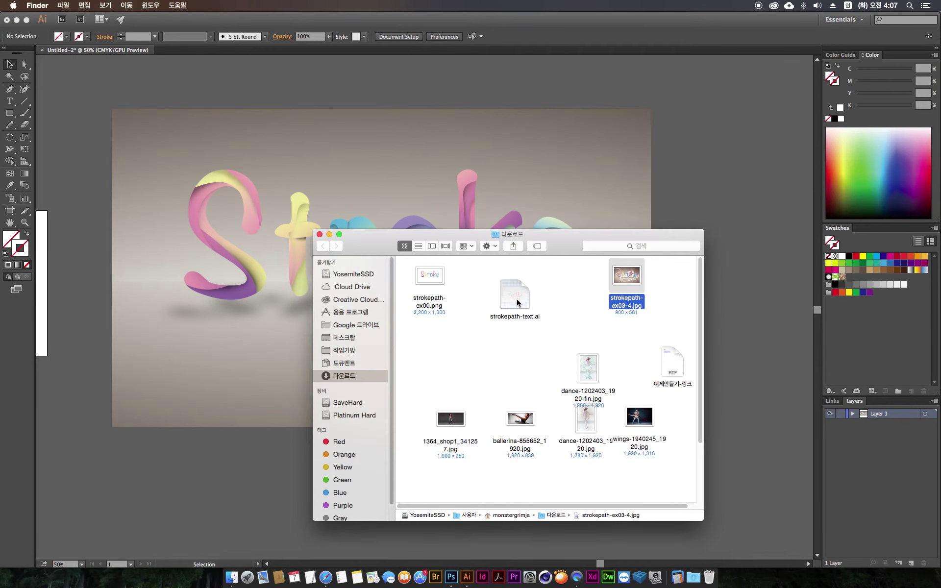
{"action": "left_click_drag", "start_coordinate": [521, 301], "coordinate": [522, 301]}
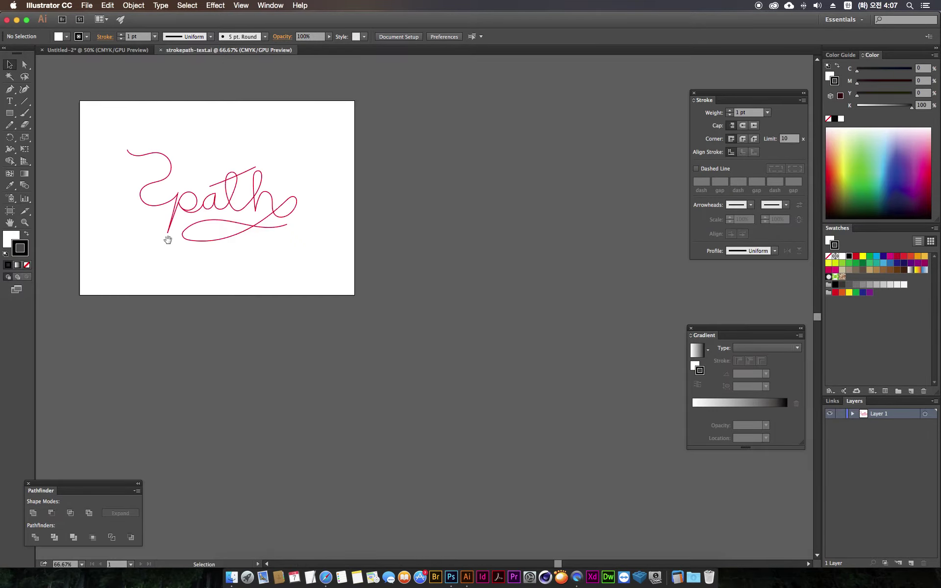
- Zoom in on the looping 'path' lettering, marquee-select the whole stroke, then return to Photoshop
{"action": "left_click_drag", "start_coordinate": [167, 236], "coordinate": [352, 267]}
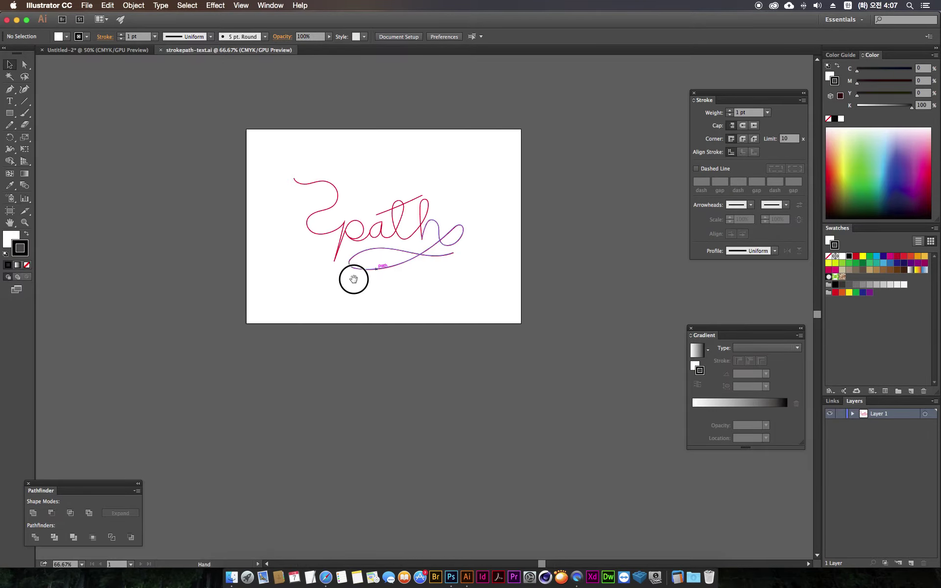
{"action": "key", "text": "ctrl+equal"}
{"action": "key", "text": "ctrl+equal"}
{"action": "left_click_drag", "start_coordinate": [330, 269], "coordinate": [288, 421]}
{"action": "left_click_drag", "start_coordinate": [103, 169], "coordinate": [533, 427]}
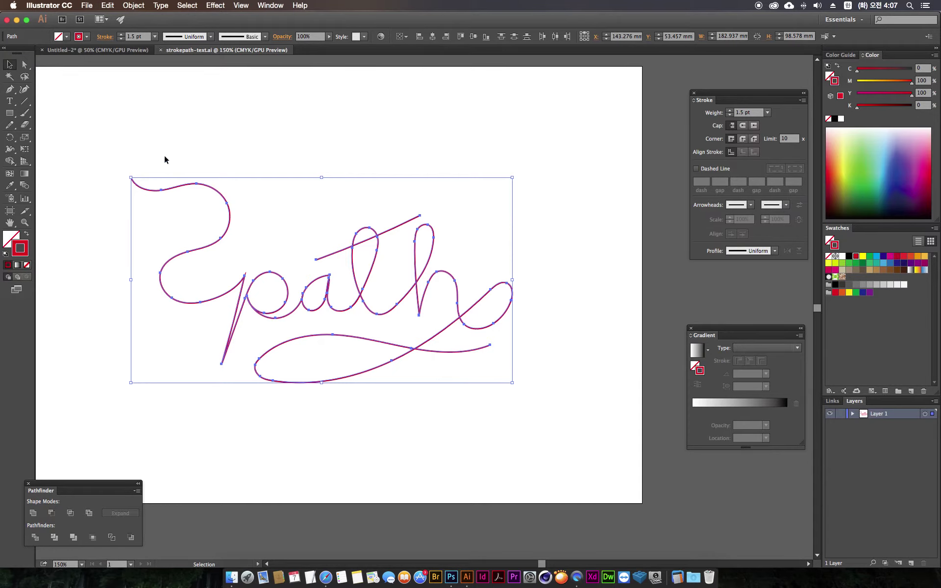
{"action": "left_click_drag", "start_coordinate": [139, 153], "coordinate": [596, 418]}
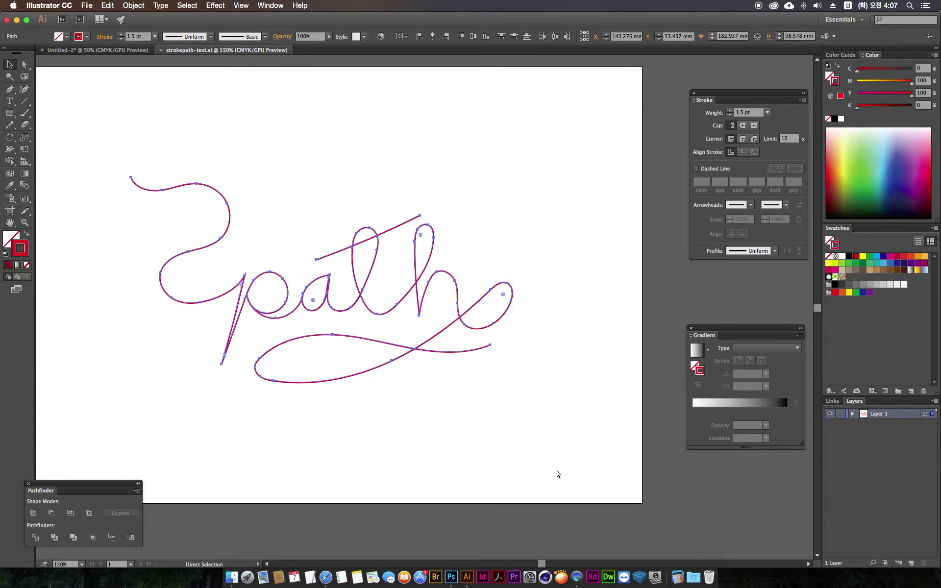
{"action": "left_click", "coordinate": [451, 578]}
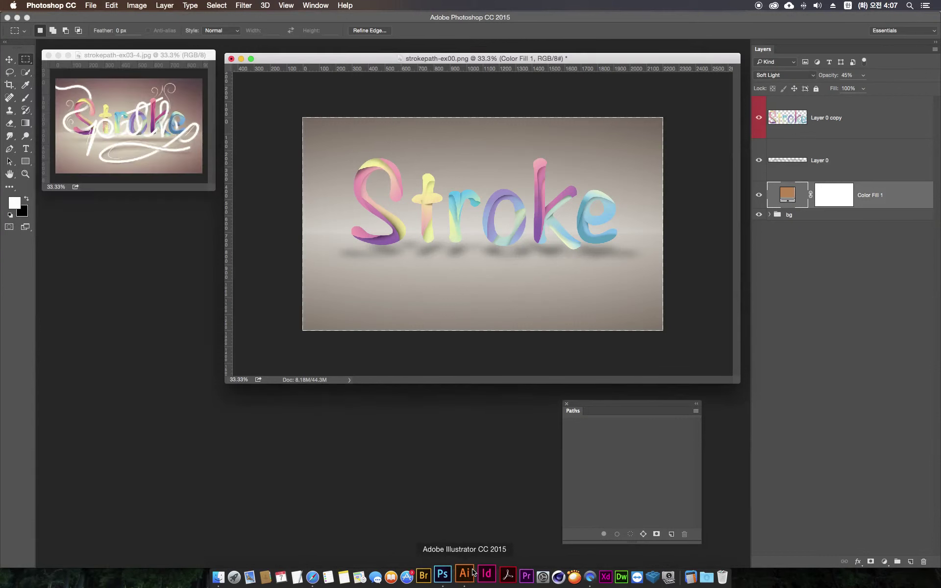
{"action": "key", "text": "super+v"}
{"action": "left_click", "coordinate": [404, 328]}
{"action": "left_click", "coordinate": [405, 341]}
{"action": "left_click", "coordinate": [491, 306]}
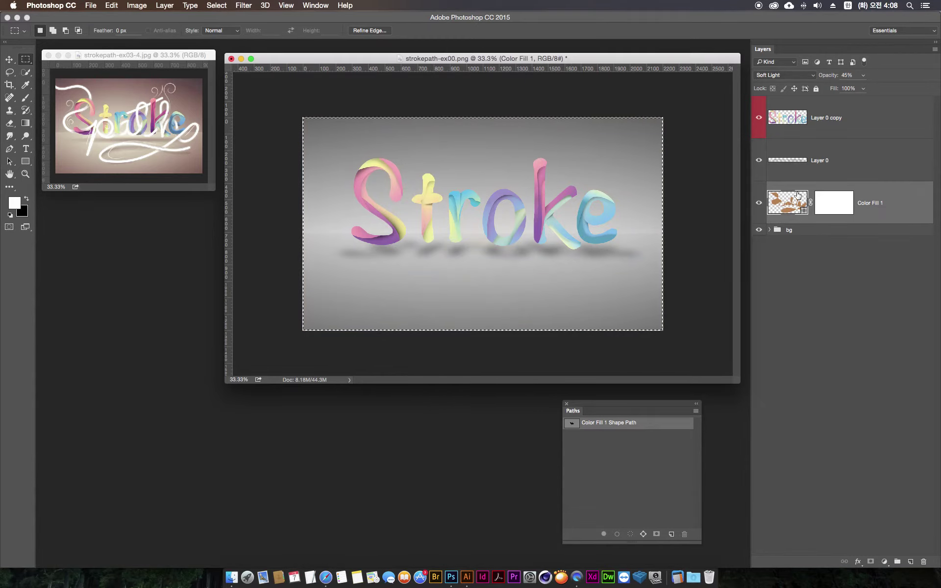
{"action": "key", "text": "ctrl+z"}
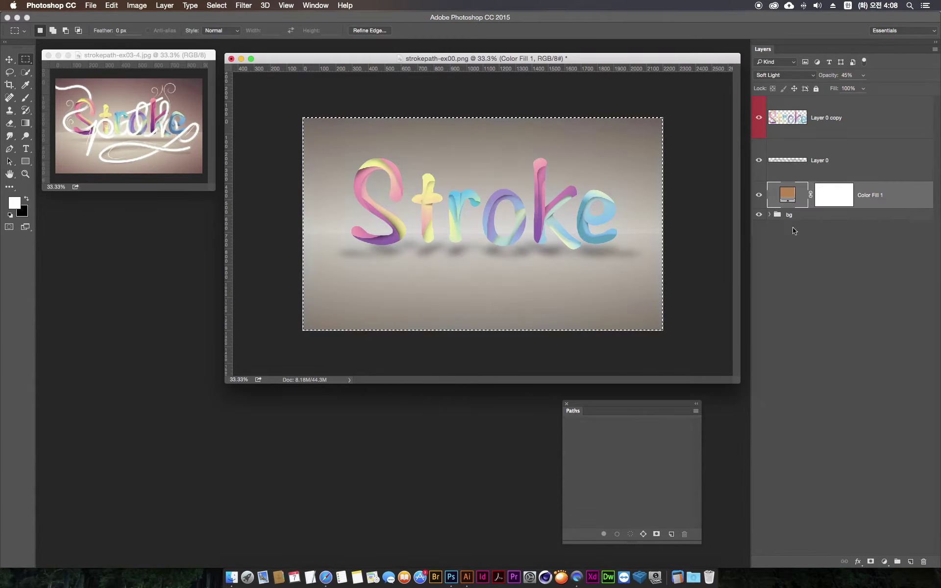
{"action": "left_click", "coordinate": [848, 260]}
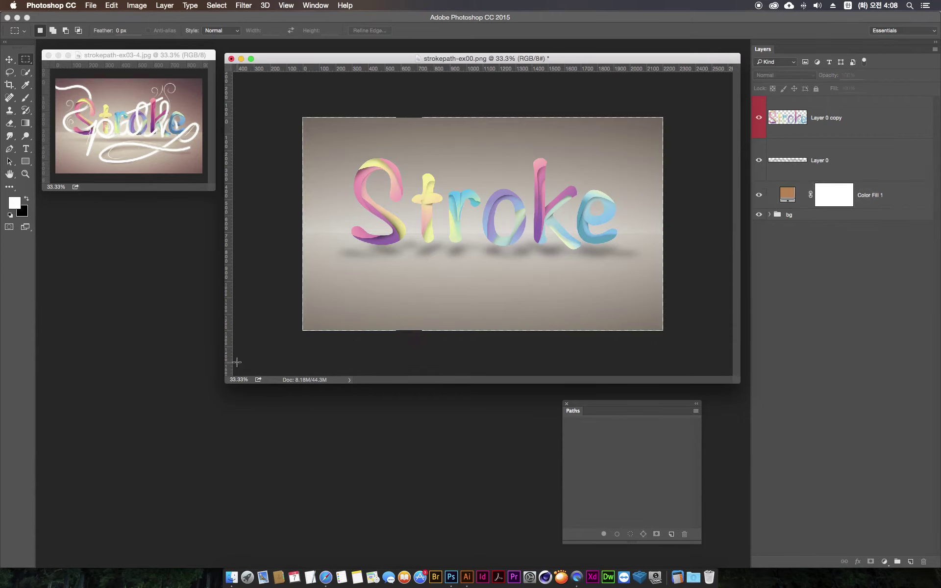
{"action": "key", "text": "ctrl+v"}
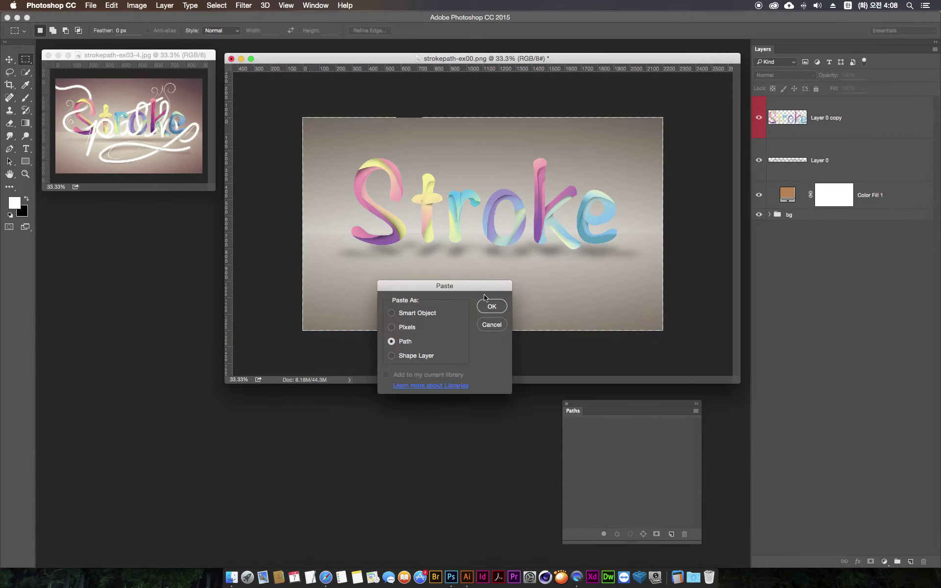
- Paste the script as a work path and apply its transforms
{"action": "left_click", "coordinate": [491, 306]}
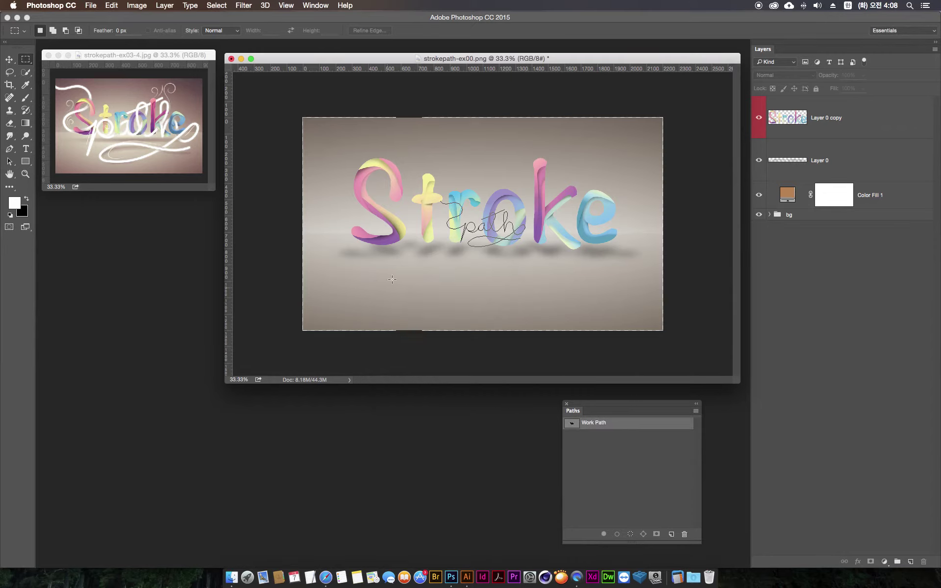
{"action": "key", "text": "ctrl+t"}
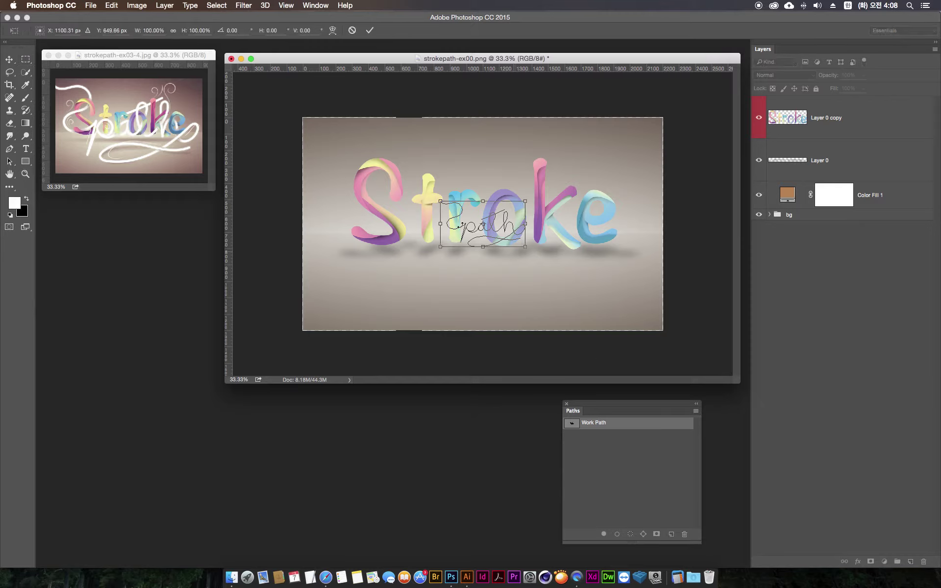
{"action": "key", "text": "Return"}
{"action": "left_click", "coordinate": [872, 179]}
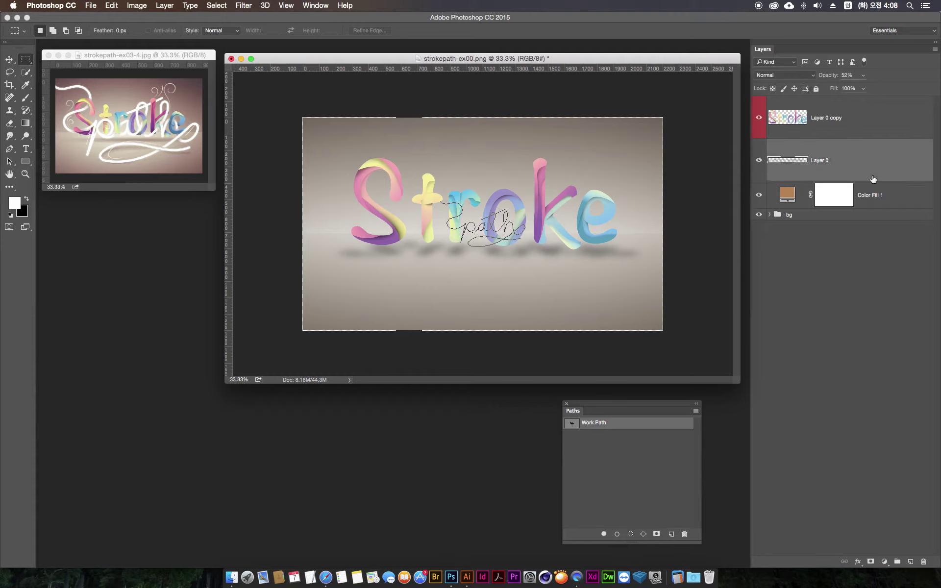
{"action": "key", "text": "ctrl+t"}
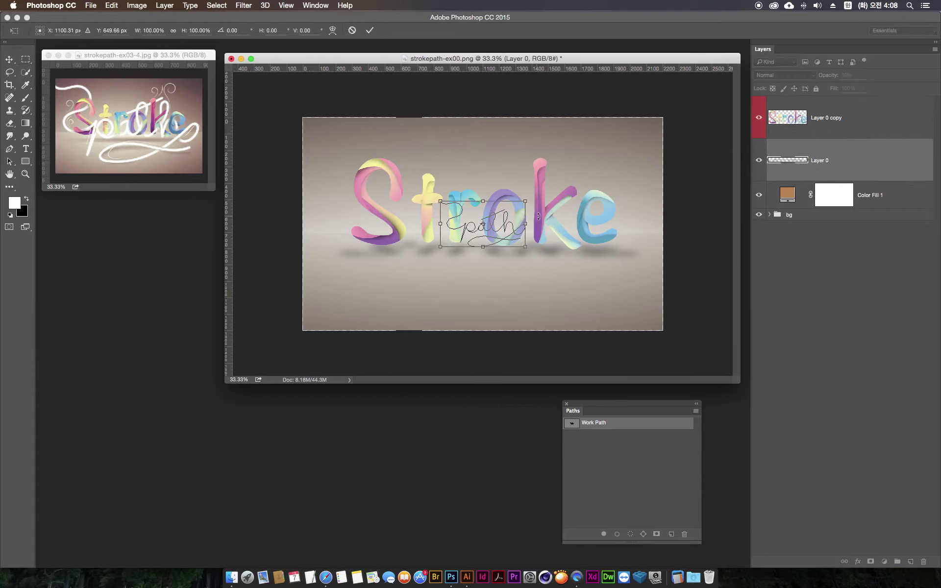
{"action": "key", "text": "Return"}
- Reshape and commit the soft grey shadow strip on Layer 0, then show the script path
{"action": "left_click", "coordinate": [625, 435]}
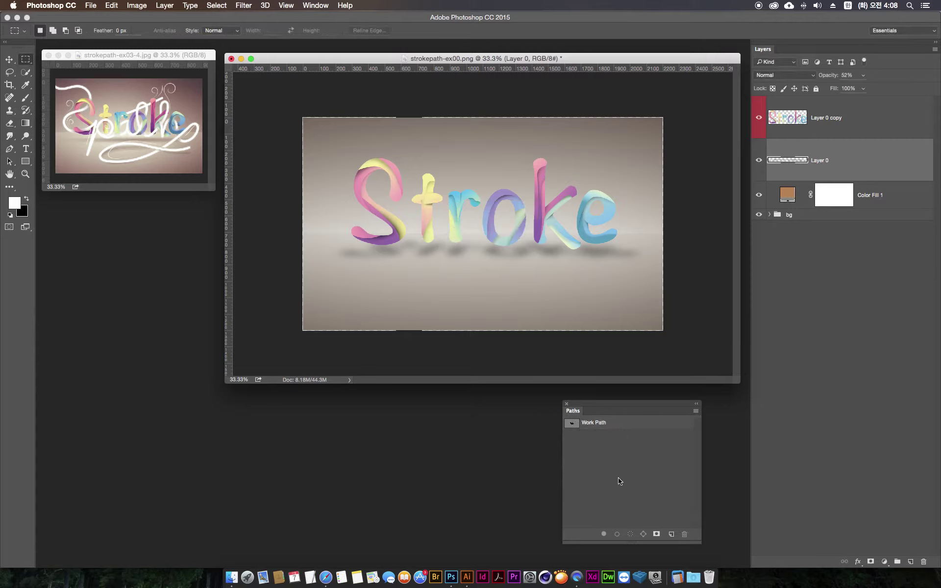
{"action": "key", "text": "ctrl+t"}
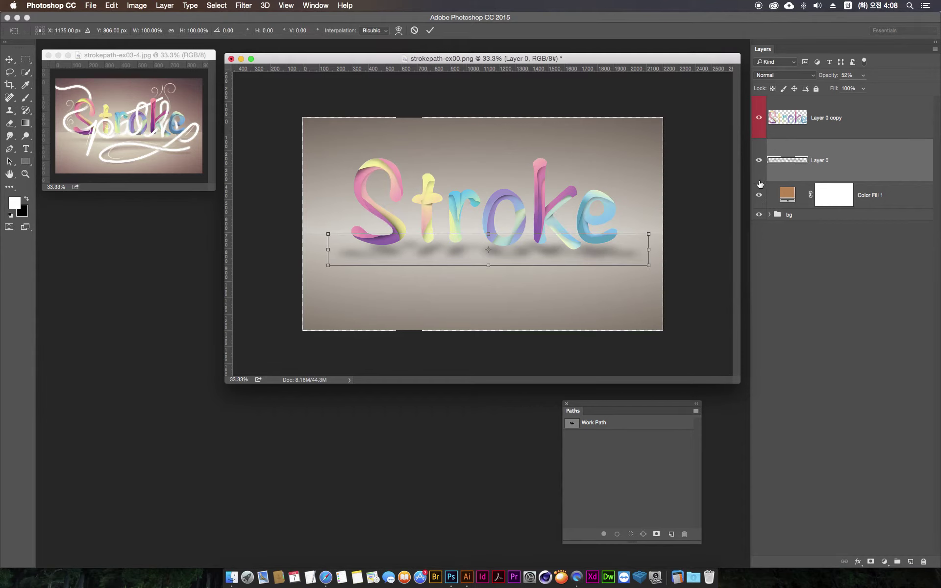
{"action": "key", "text": "Return"}
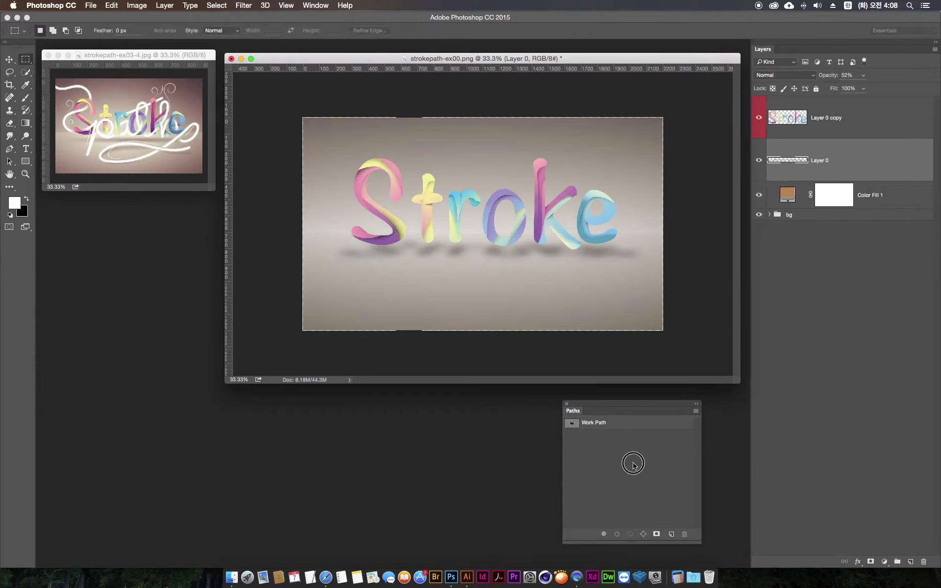
{"action": "left_click", "coordinate": [620, 423]}
- Scale the script path up about fourfold over the Stroke lettering
{"action": "key", "text": "super+t"}
{"action": "left_click_drag", "start_coordinate": [522, 243], "coordinate": [629, 324]}
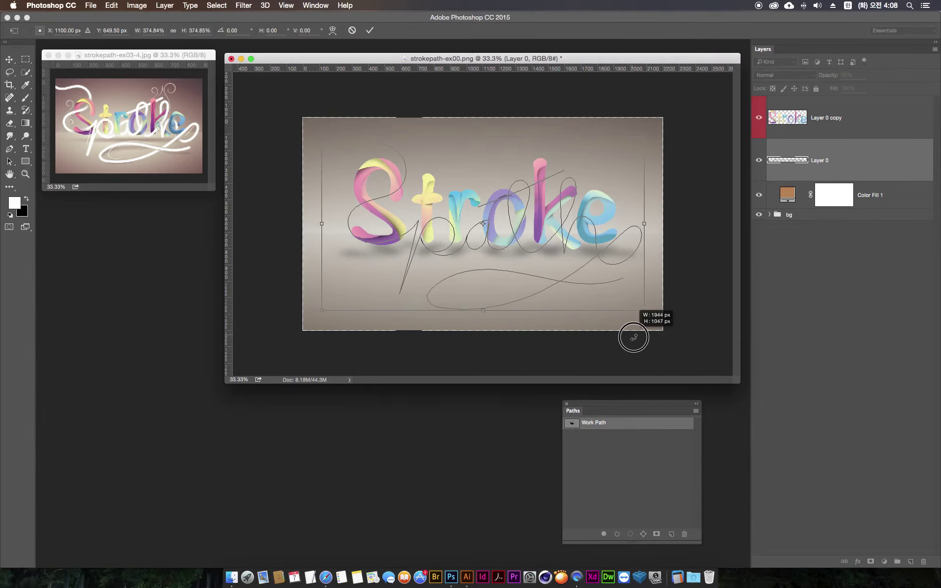
{"action": "left_click_drag", "start_coordinate": [628, 323], "coordinate": [632, 336]}
{"action": "key", "text": "super+z"}
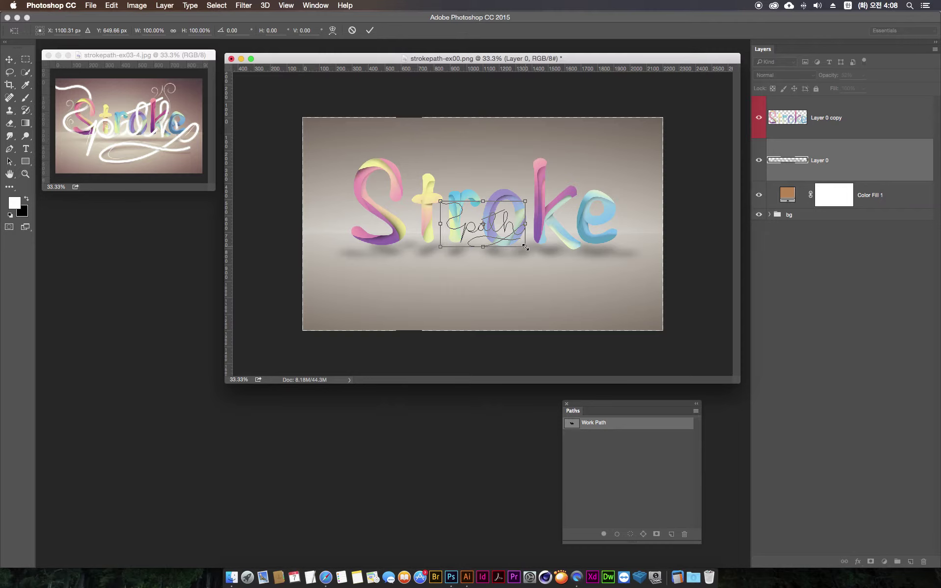
{"action": "left_click_drag", "start_coordinate": [525, 248], "coordinate": [662, 342]}
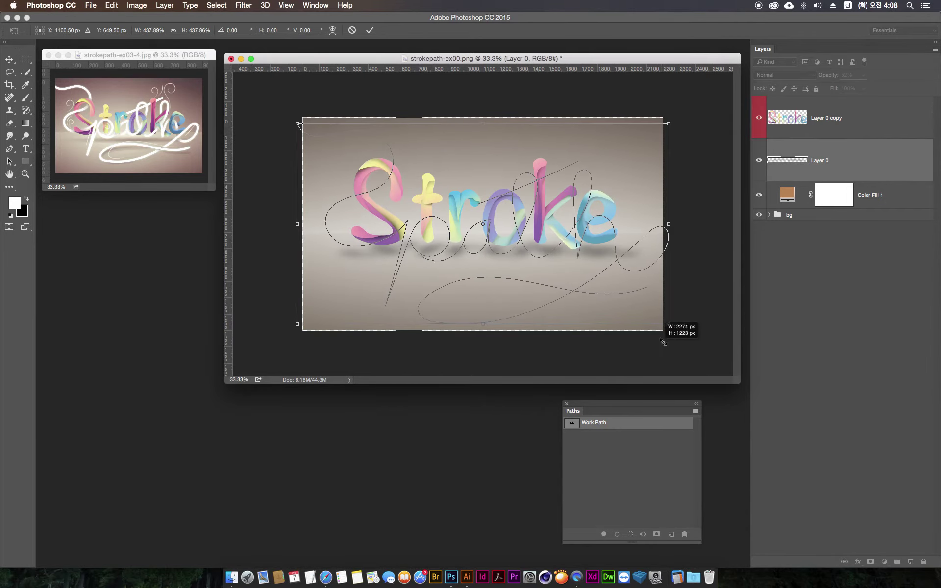
- Fine-tune the enlarged path's size and position to fit the canvas, and apply the transform
{"action": "left_click_drag", "start_coordinate": [487, 251], "coordinate": [489, 240]}
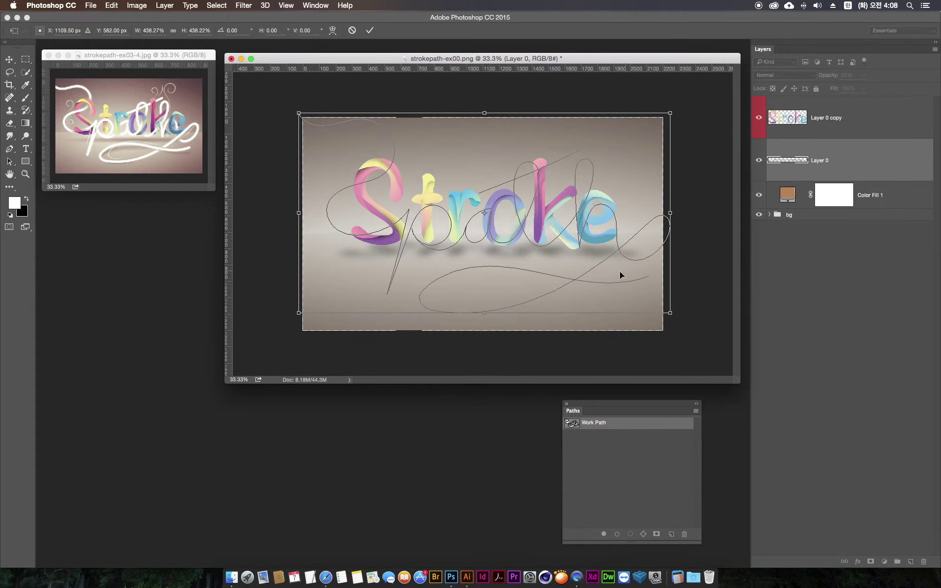
{"action": "left_click_drag", "start_coordinate": [670, 312], "coordinate": [651, 307]}
{"action": "left_click_drag", "start_coordinate": [651, 308], "coordinate": [650, 306]}
{"action": "left_click_drag", "start_coordinate": [573, 271], "coordinate": [570, 276]}
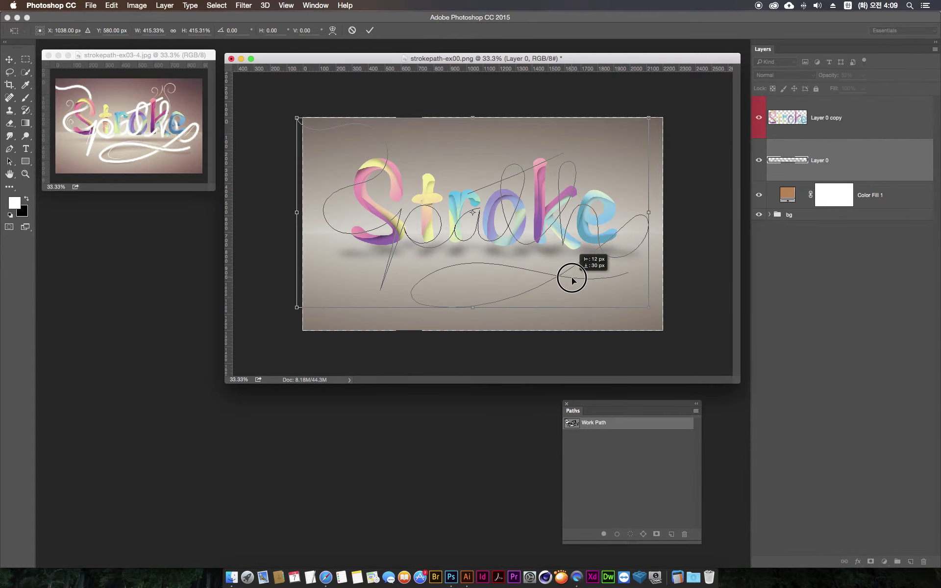
{"action": "key", "text": "Down"}
{"action": "key", "text": "Down"}
{"action": "key", "text": "Down"}
{"action": "key", "text": "Down"}
{"action": "key", "text": "Down"}
{"action": "key", "text": "Down"}
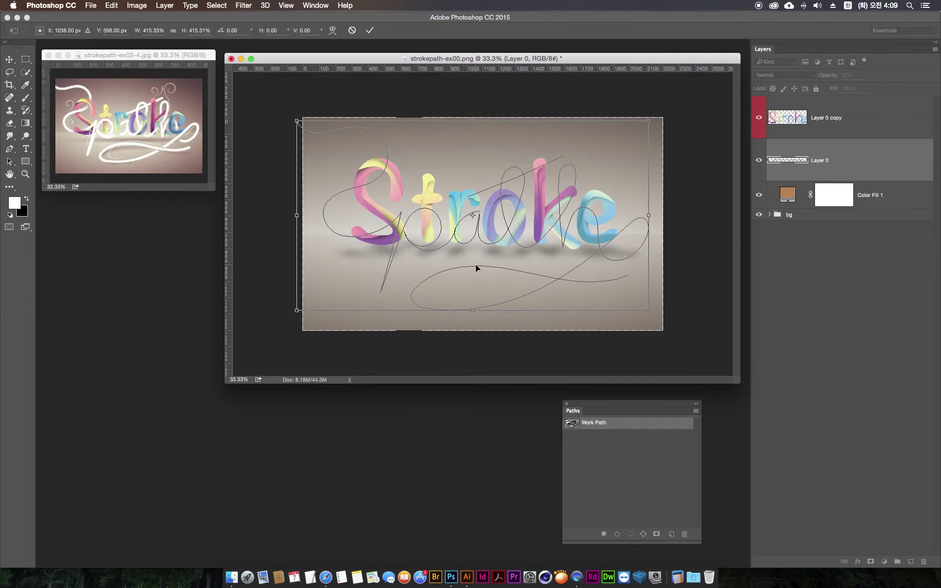
{"action": "key", "text": "Return"}
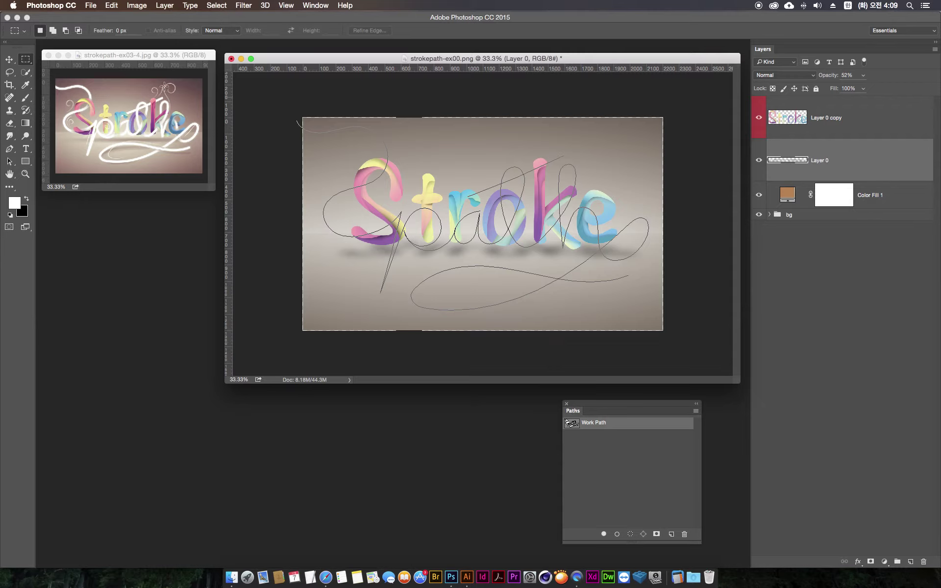
{"action": "left_click", "coordinate": [26, 97]}
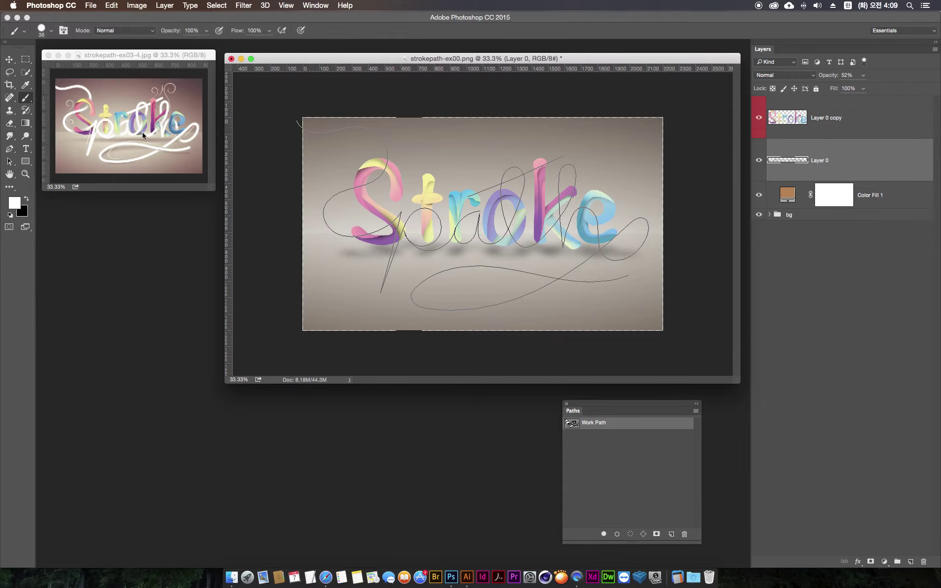
- Set up a white brush on a new empty layer for the strokes
{"action": "left_click", "coordinate": [27, 98]}
{"action": "left_click_drag", "start_coordinate": [26, 99], "coordinate": [56, 99]}
{"action": "left_click", "coordinate": [910, 561]}
{"action": "mouse_move", "coordinate": [829, 112]}
{"action": "left_mouse_down"}
{"action": "mouse_move", "coordinate": [828, 102]}
{"action": "mouse_move", "coordinate": [839, 112]}
{"action": "left_mouse_up"}
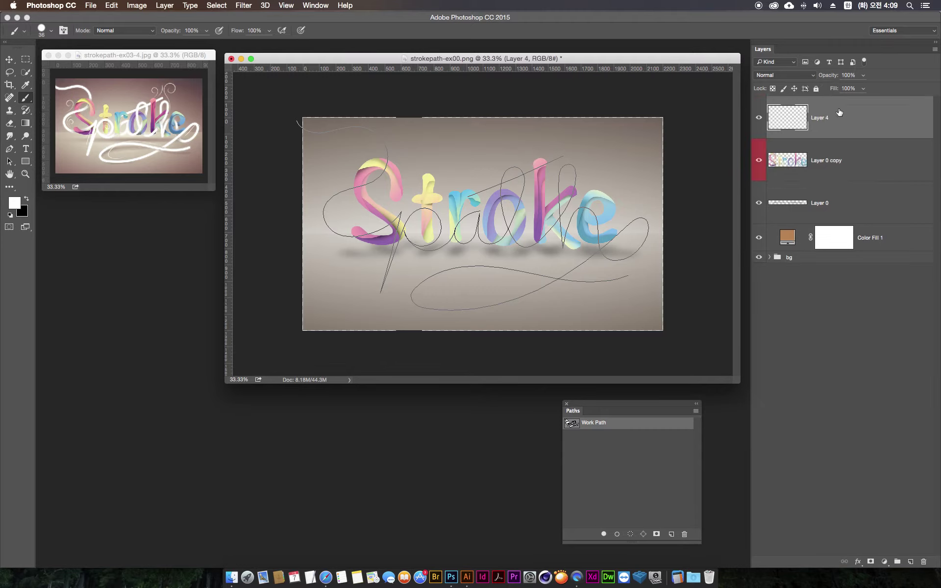
{"action": "mouse_move", "coordinate": [338, 260]}
{"action": "left_mouse_down"}
{"action": "mouse_move", "coordinate": [378, 218]}
{"action": "mouse_move", "coordinate": [435, 225]}
{"action": "mouse_move", "coordinate": [485, 248]}
{"action": "left_mouse_up"}
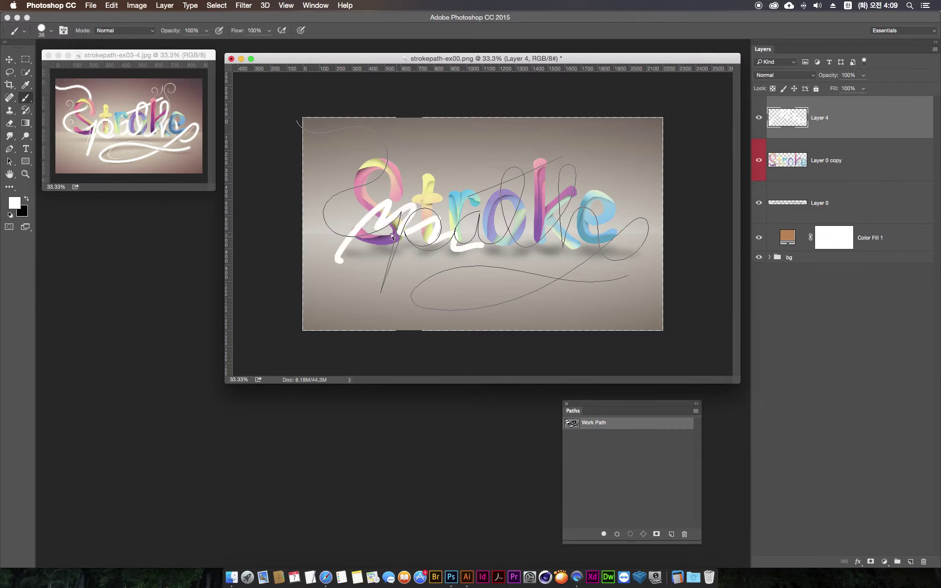
{"action": "key", "text": "super+z"}
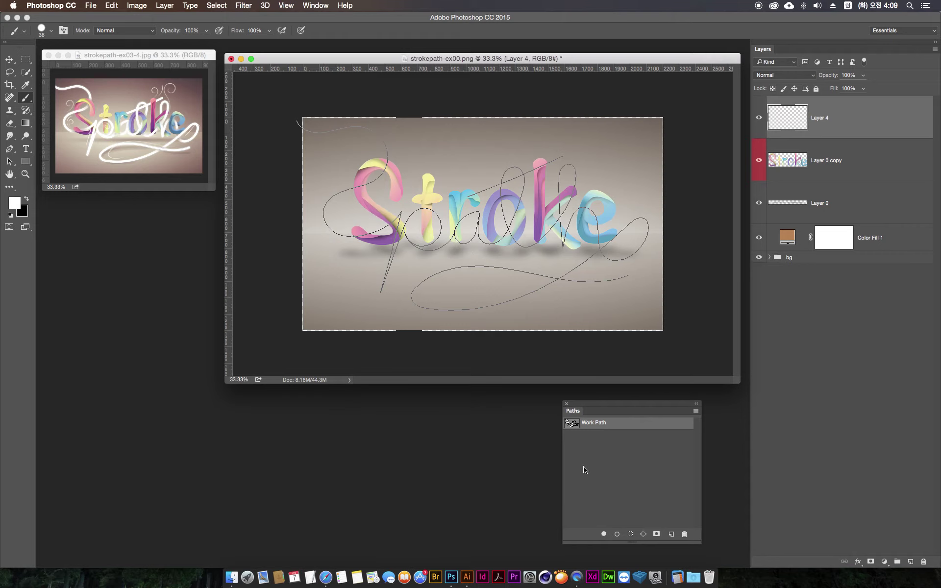
- Stroke the script path with the white brush, redoing it once, and preview the lines
{"action": "left_click", "coordinate": [617, 534]}
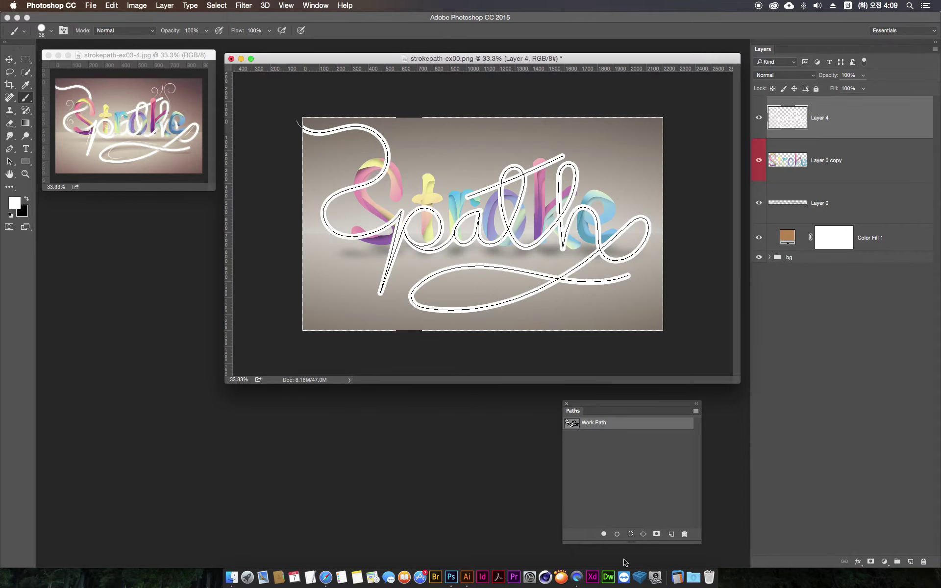
{"action": "left_click", "coordinate": [657, 488]}
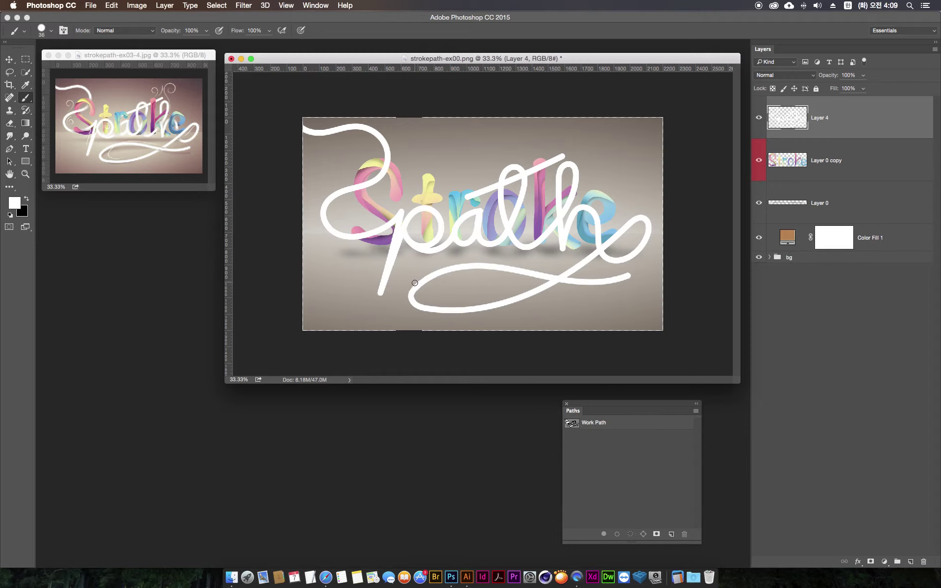
{"action": "key", "text": "super+z"}
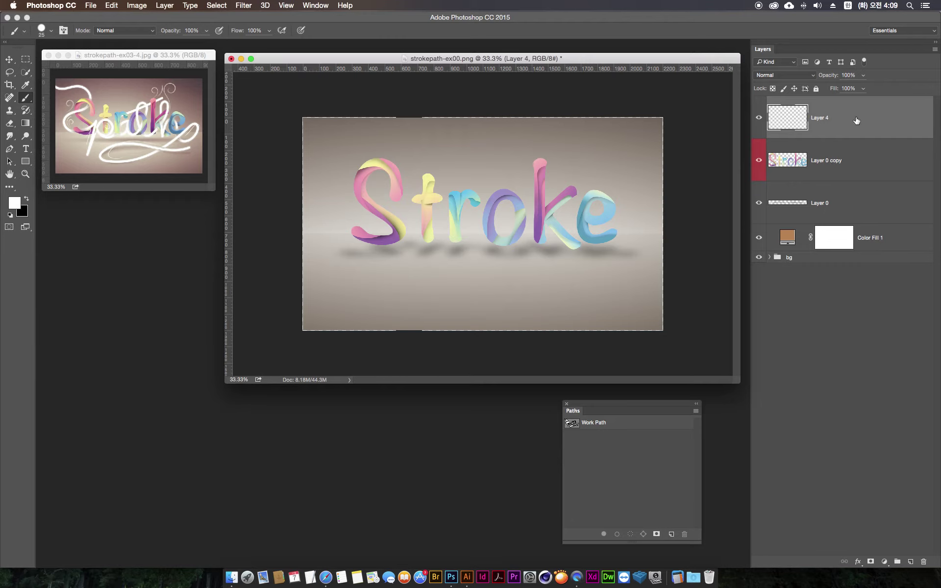
{"action": "left_click", "coordinate": [623, 424]}
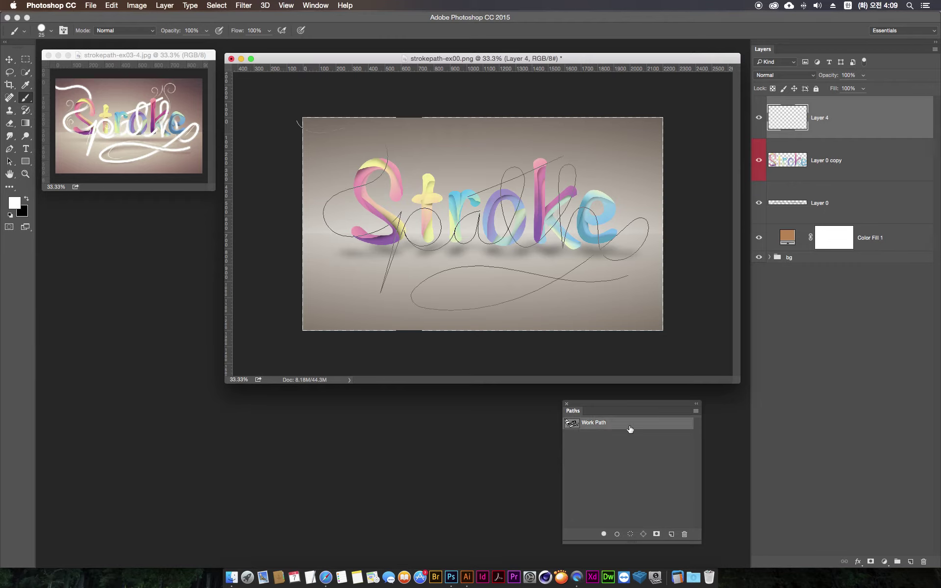
{"action": "left_click", "coordinate": [617, 534]}
{"action": "left_click", "coordinate": [637, 500]}
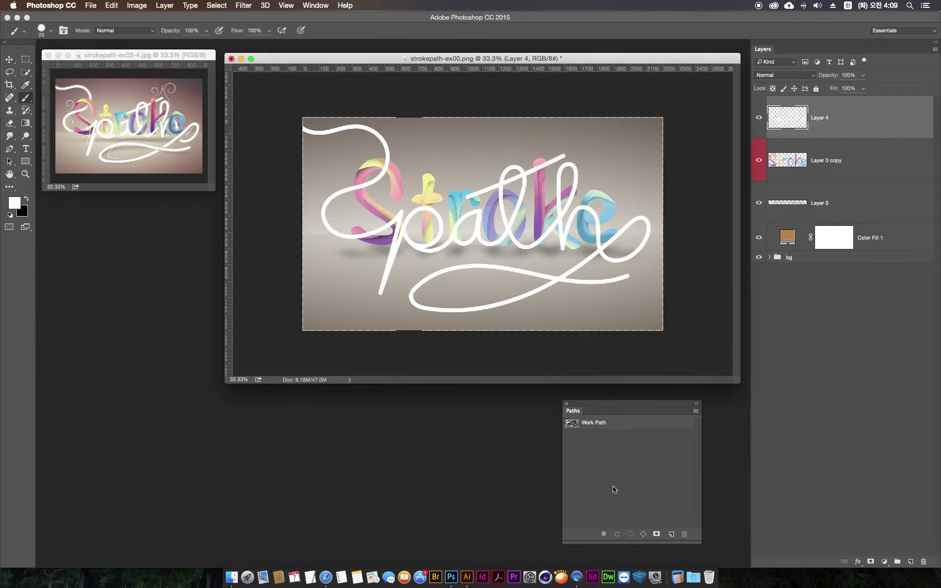
{"action": "left_click", "coordinate": [467, 577]}
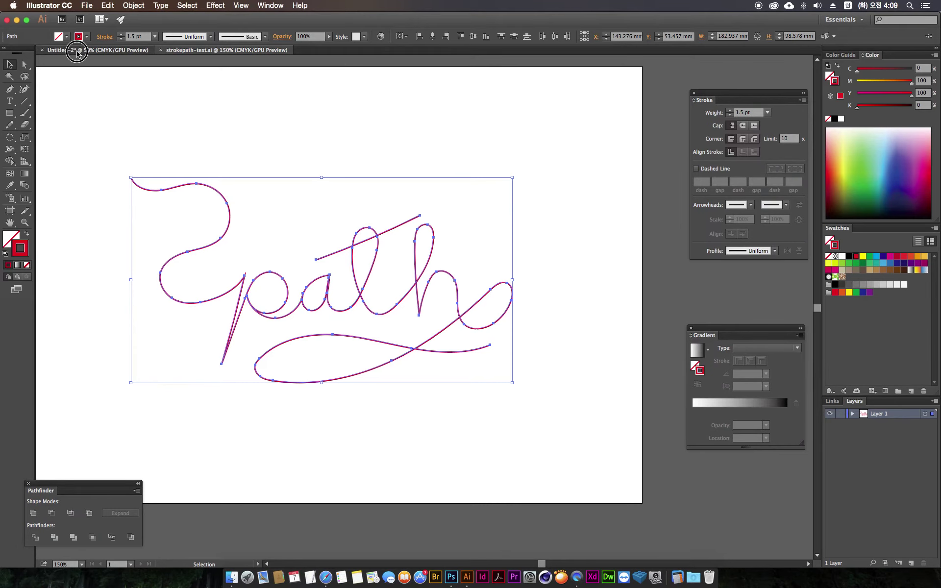
- Bring up the Untitled-2 Stroke artwork and set the Paintbrush to 15 pt. Round
{"action": "left_click", "coordinate": [93, 50]}
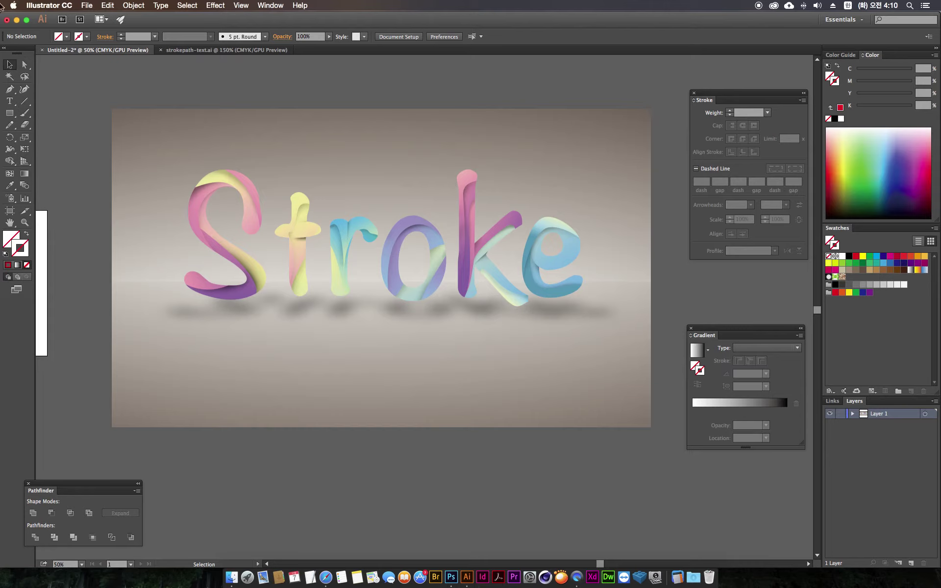
{"action": "left_click", "coordinate": [24, 114]}
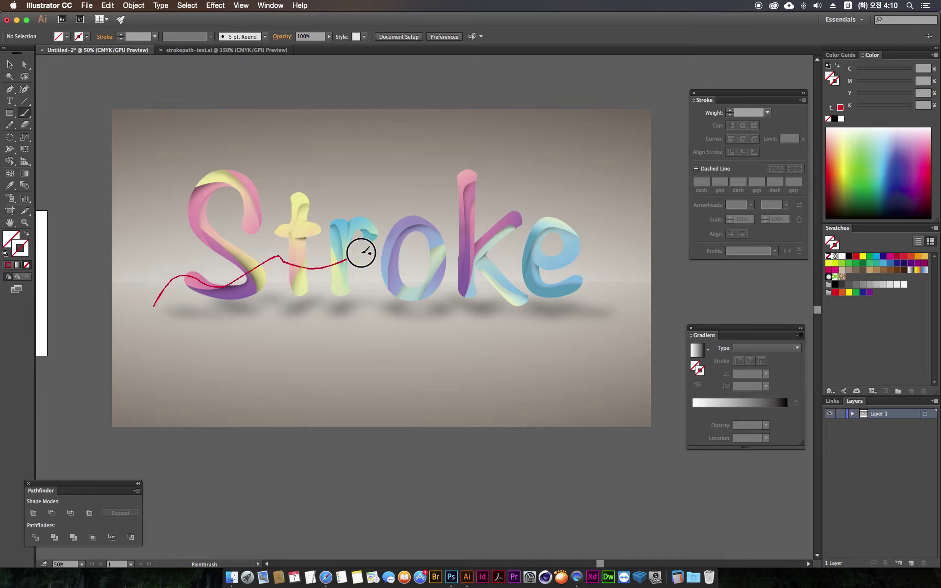
{"action": "left_click_drag", "start_coordinate": [252, 270], "coordinate": [369, 249]}
{"action": "key", "text": "ctrl+z"}
{"action": "left_click", "coordinate": [246, 35]}
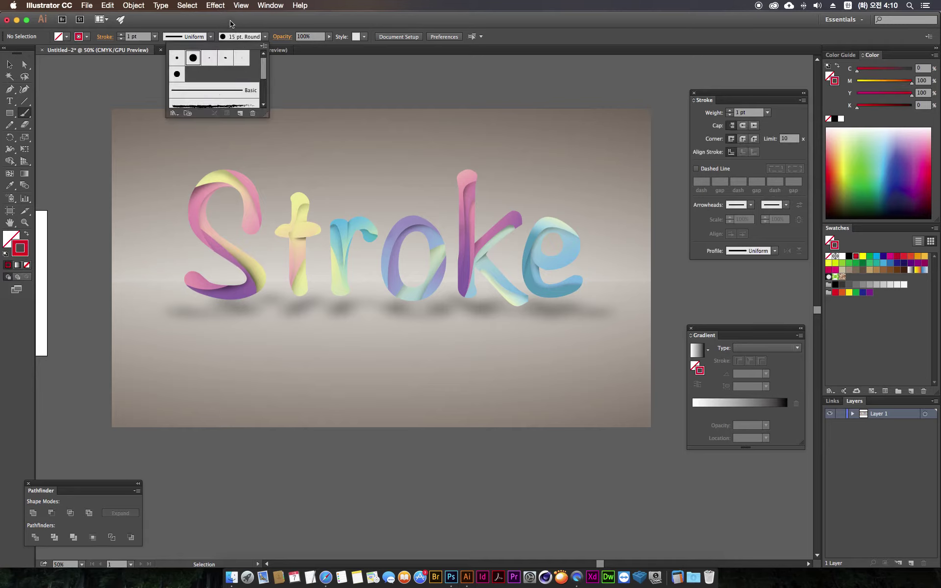
{"action": "left_click_drag", "start_coordinate": [207, 256], "coordinate": [326, 212]}
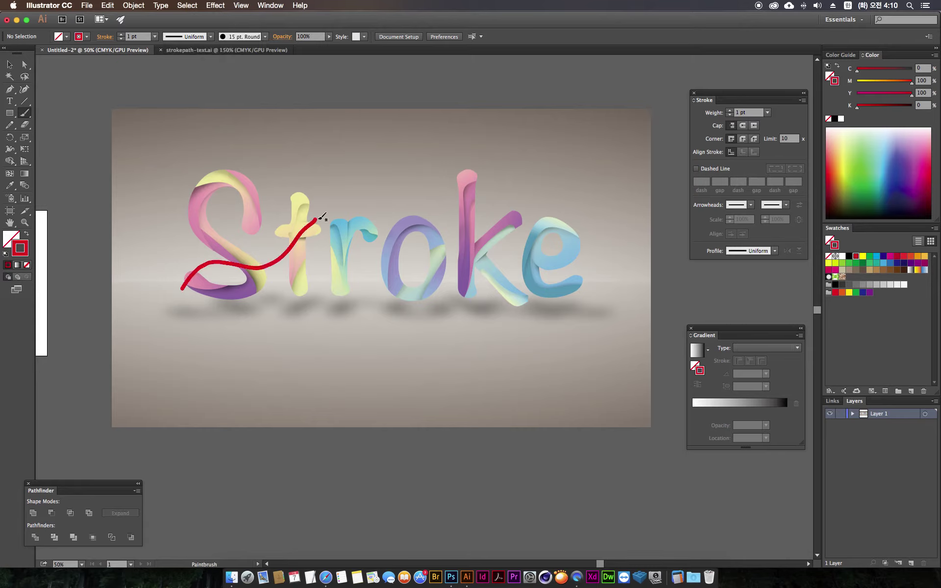
{"action": "key", "text": "ctrl+z"}
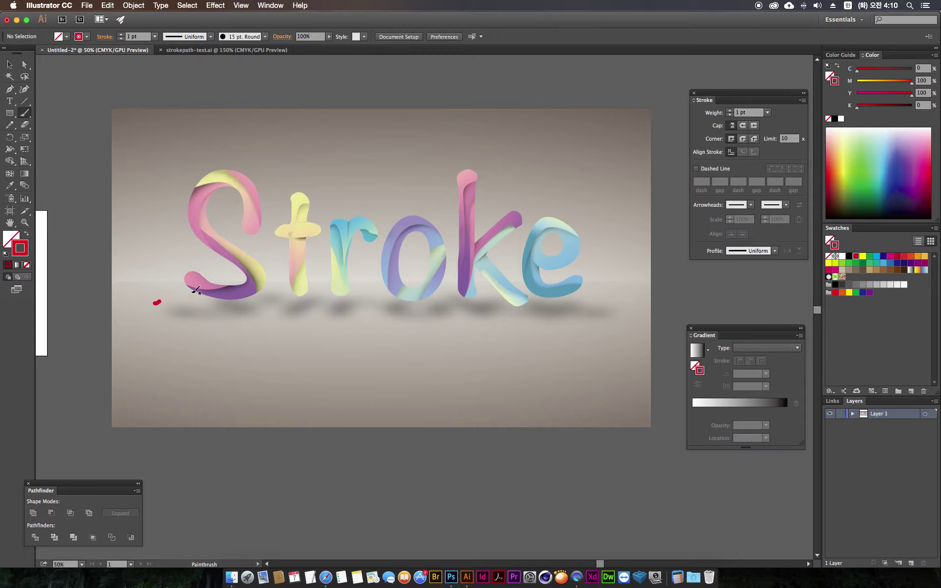
- Paint a red stroke rising through the S into a looping p, redrawing its lower end
{"action": "mouse_move", "coordinate": [157, 300]}
{"action": "left_mouse_down"}
{"action": "mouse_move", "coordinate": [210, 290]}
{"action": "mouse_move", "coordinate": [240, 256]}
{"action": "left_mouse_up"}
{"action": "key", "text": "ctrl+z"}
{"action": "mouse_move", "coordinate": [169, 314]}
{"action": "left_mouse_down"}
{"action": "mouse_move", "coordinate": [259, 255]}
{"action": "mouse_move", "coordinate": [229, 351]}
{"action": "left_mouse_up"}
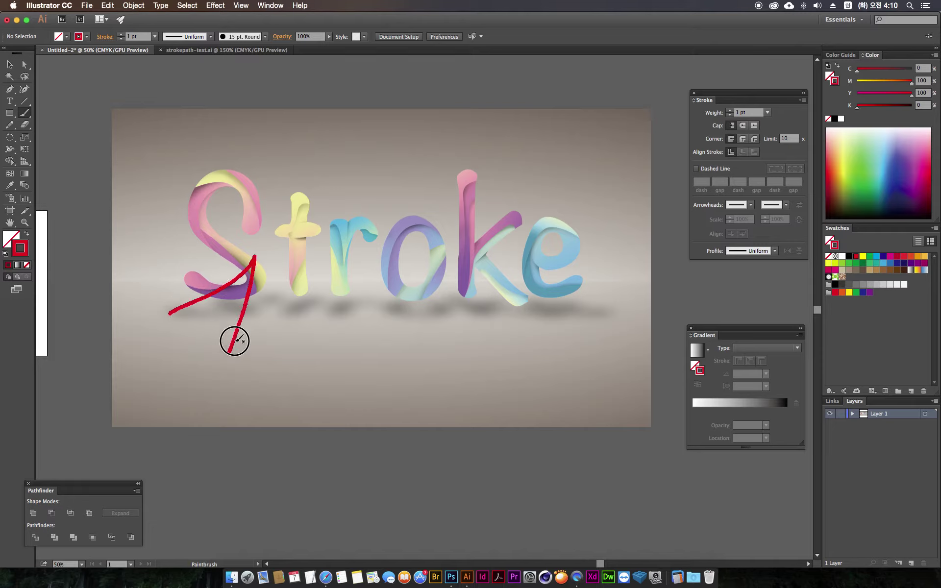
{"action": "mouse_move", "coordinate": [251, 294]}
{"action": "left_mouse_down"}
{"action": "mouse_move", "coordinate": [269, 252]}
{"action": "mouse_move", "coordinate": [288, 267]}
{"action": "mouse_move", "coordinate": [279, 288]}
{"action": "mouse_move", "coordinate": [256, 282]}
{"action": "mouse_move", "coordinate": [269, 299]}
{"action": "mouse_move", "coordinate": [302, 281]}
{"action": "left_mouse_up"}
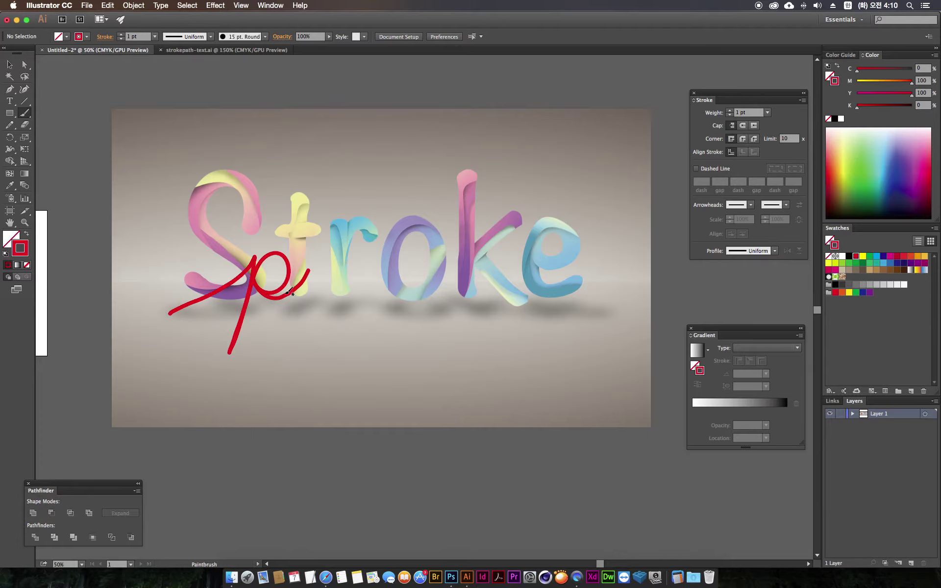
{"action": "left_click", "coordinate": [237, 284], "text": "super"}
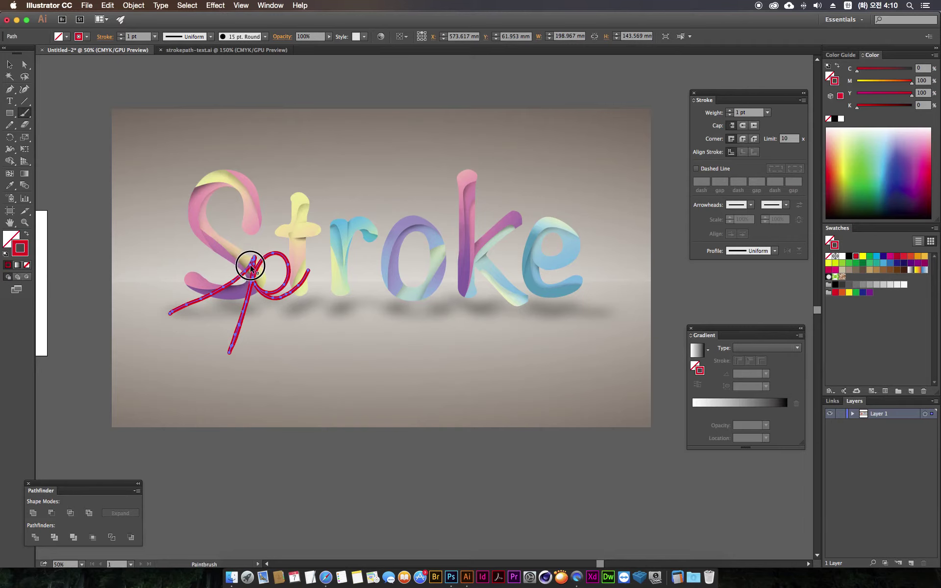
{"action": "left_click_drag", "start_coordinate": [229, 351], "coordinate": [263, 293]}
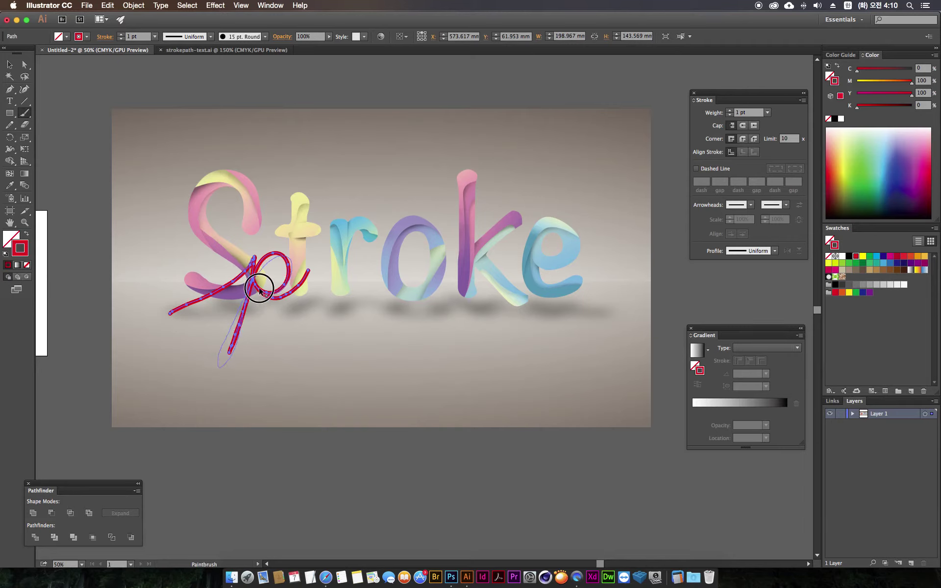
{"action": "left_click_drag", "start_coordinate": [263, 293], "coordinate": [309, 267]}
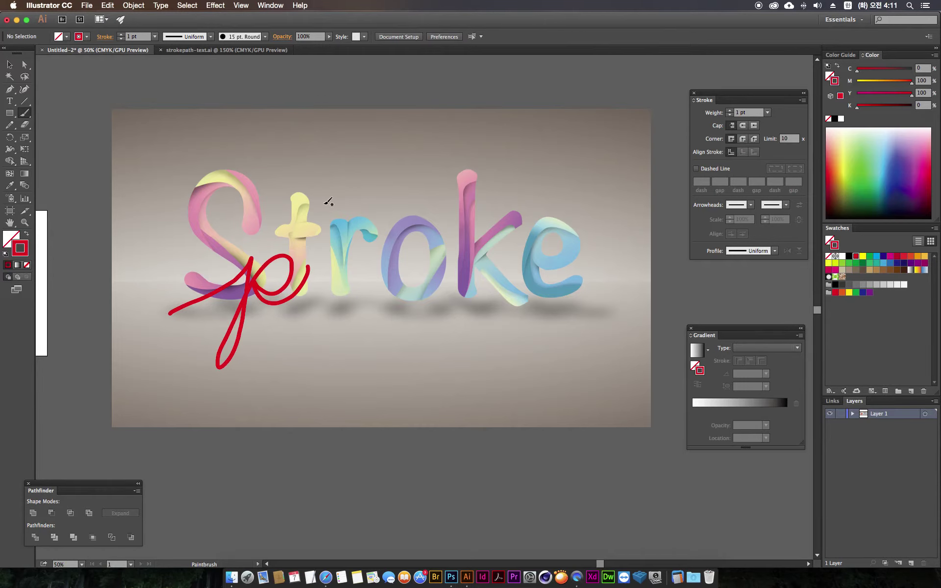
{"action": "double_click", "coordinate": [248, 293]}
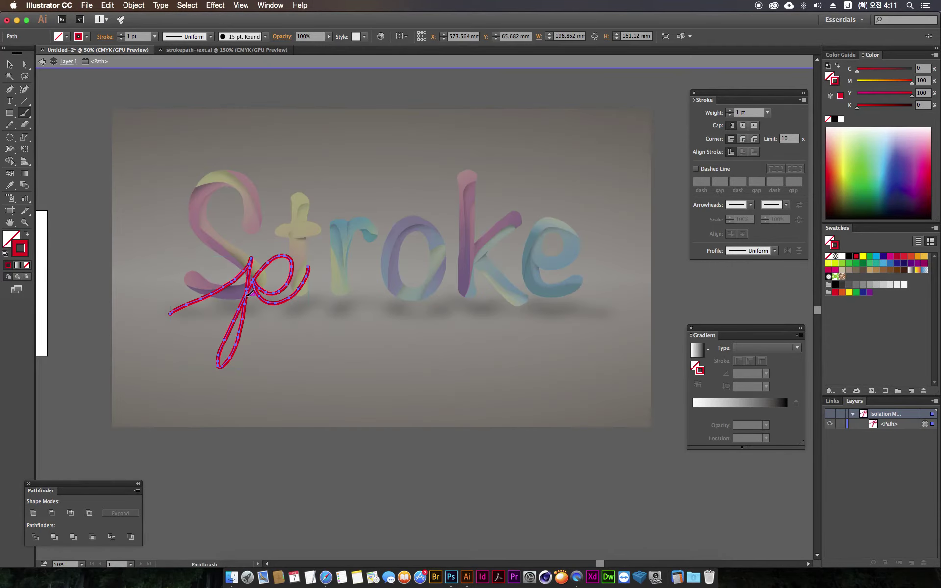
- Delete the old red scribble after a brief redraw attempt
{"action": "key", "text": "Escape"}
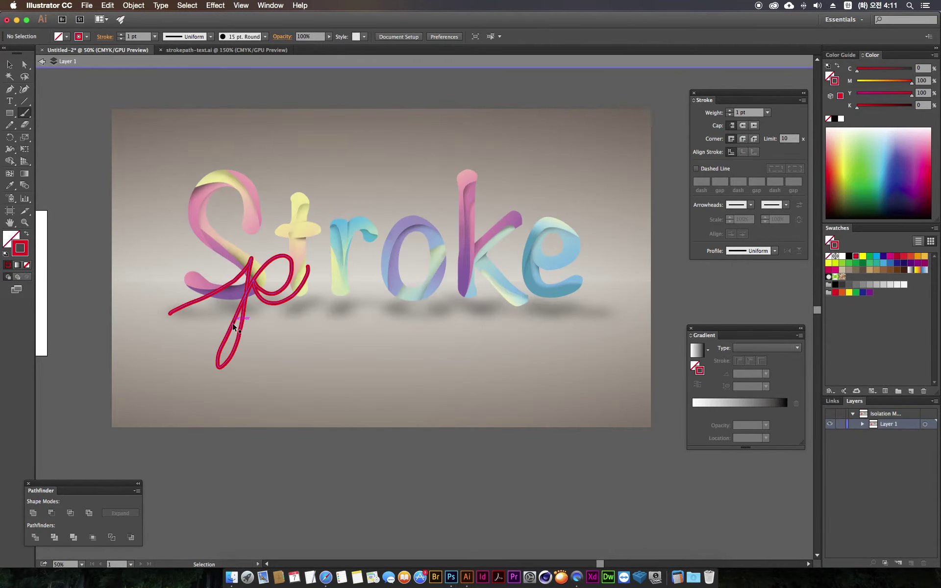
{"action": "left_click", "coordinate": [233, 326]}
{"action": "key", "text": "b"}
{"action": "mouse_move", "coordinate": [220, 338]}
{"action": "left_mouse_down"}
{"action": "mouse_move", "coordinate": [276, 249]}
{"action": "mouse_move", "coordinate": [272, 303]}
{"action": "left_mouse_up"}
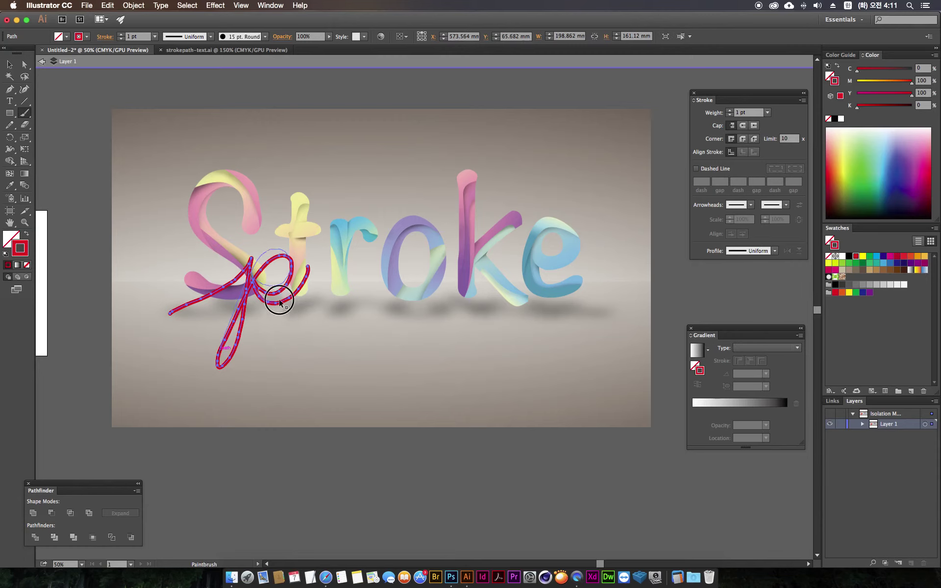
{"action": "left_click_drag", "start_coordinate": [273, 304], "coordinate": [331, 261]}
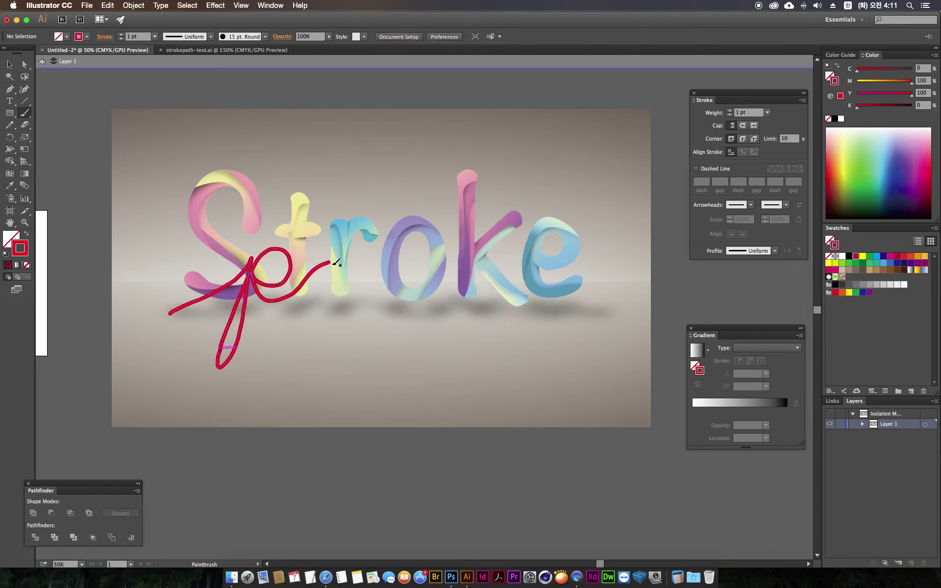
{"action": "left_click", "coordinate": [254, 310]}
{"action": "key", "text": "Delete"}
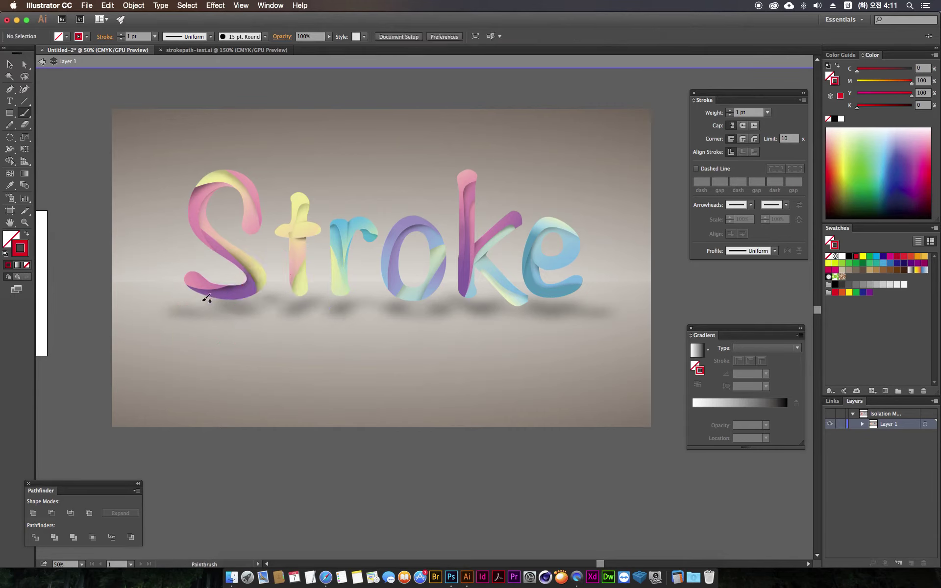
- Draw a new red cursive stroke through the S into e, a and tall looping letters
{"action": "mouse_move", "coordinate": [185, 307]}
{"action": "left_mouse_down"}
{"action": "mouse_move", "coordinate": [219, 333]}
{"action": "mouse_move", "coordinate": [250, 285]}
{"action": "left_mouse_up"}
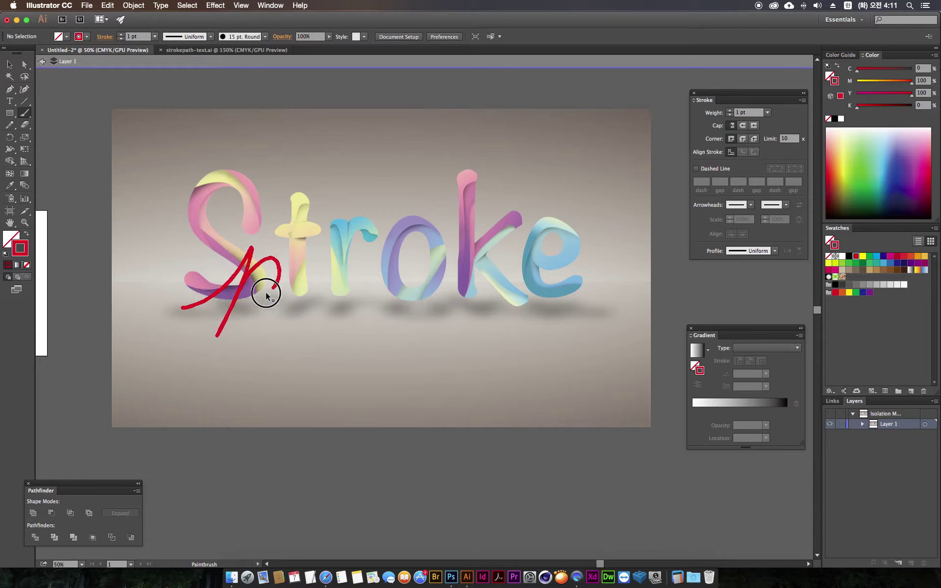
{"action": "left_click_drag", "start_coordinate": [250, 285], "coordinate": [331, 273]}
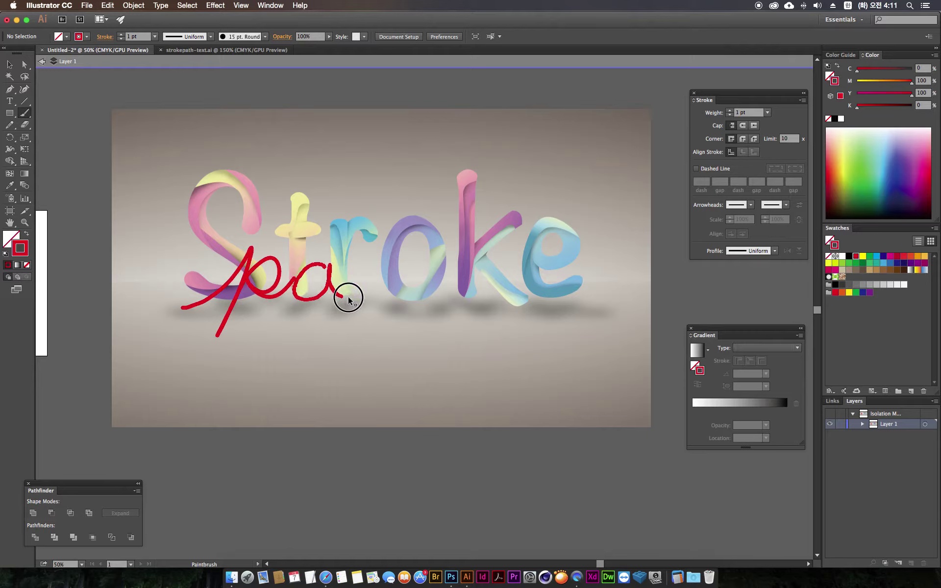
{"action": "left_click_drag", "start_coordinate": [331, 272], "coordinate": [364, 278]}
{"action": "mouse_move", "coordinate": [367, 280]}
{"action": "left_mouse_down"}
{"action": "mouse_move", "coordinate": [369, 244]}
{"action": "mouse_move", "coordinate": [374, 294]}
{"action": "mouse_move", "coordinate": [386, 309]}
{"action": "mouse_move", "coordinate": [430, 276]}
{"action": "mouse_move", "coordinate": [471, 168]}
{"action": "mouse_move", "coordinate": [457, 153]}
{"action": "mouse_move", "coordinate": [437, 311]}
{"action": "mouse_move", "coordinate": [462, 241]}
{"action": "mouse_move", "coordinate": [496, 243]}
{"action": "mouse_move", "coordinate": [493, 294]}
{"action": "mouse_move", "coordinate": [506, 317]}
{"action": "mouse_move", "coordinate": [544, 305]}
{"action": "mouse_move", "coordinate": [572, 268]}
{"action": "mouse_move", "coordinate": [594, 265]}
{"action": "left_mouse_up"}
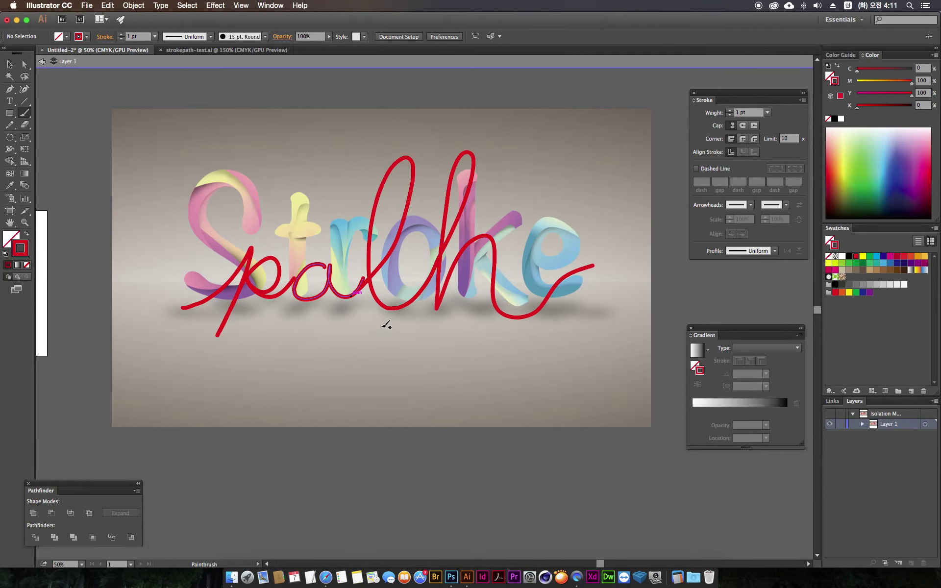
- Adjust an anchor on the red path and redraw the l loop with a smoother curve
{"action": "key", "text": "ctrl+1"}
{"action": "mouse_move", "coordinate": [191, 225]}
{"action": "left_mouse_down"}
{"action": "mouse_move", "coordinate": [346, 224]}
{"action": "mouse_move", "coordinate": [329, 220]}
{"action": "left_mouse_up"}
{"action": "left_click_drag", "start_coordinate": [439, 244], "coordinate": [450, 248]}
{"action": "scroll", "coordinate": [446, 261], "scroll_direction": "up", "scroll_amount": 5}
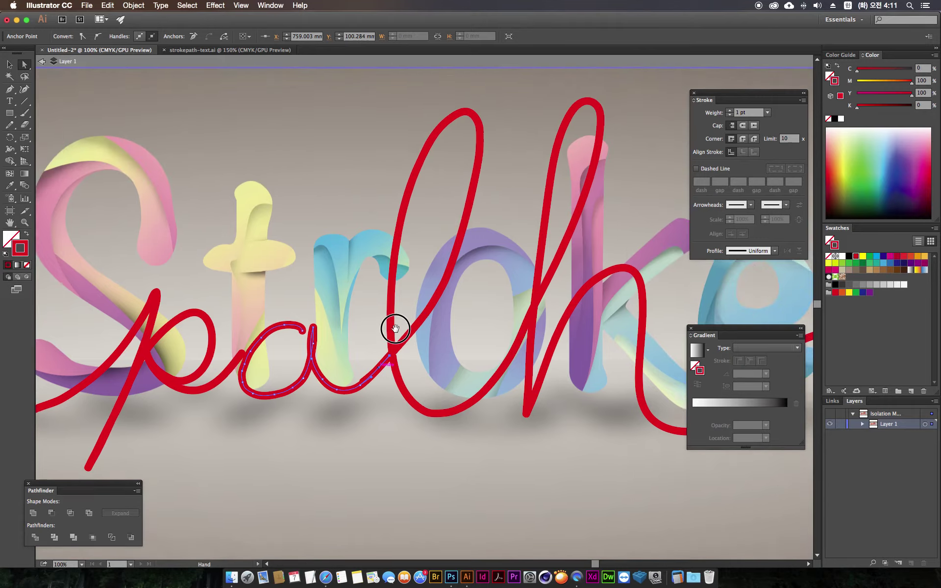
{"action": "scroll", "coordinate": [397, 242], "scroll_direction": "right", "scroll_amount": 3}
{"action": "left_click", "coordinate": [371, 261]}
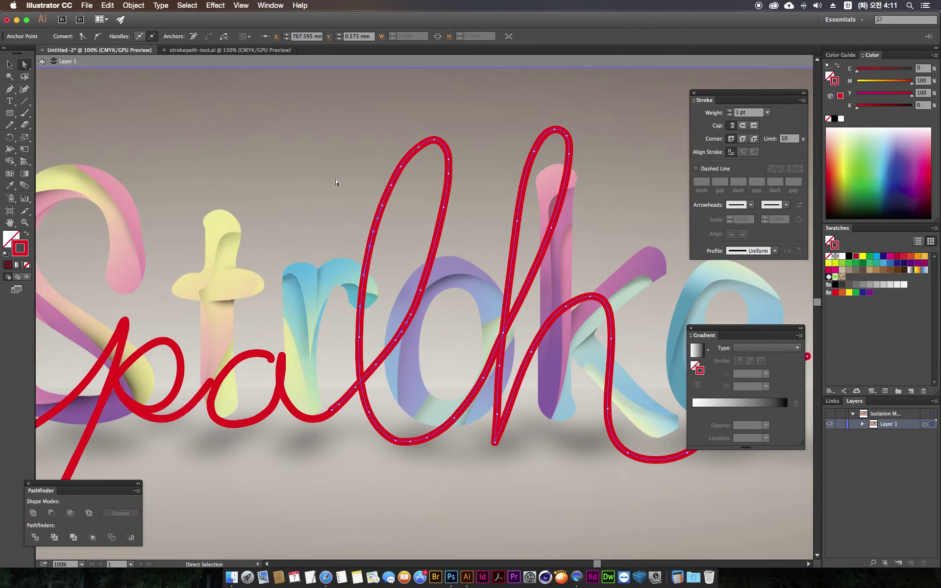
{"action": "left_click", "coordinate": [26, 114]}
{"action": "mouse_move", "coordinate": [391, 348]}
{"action": "left_mouse_down"}
{"action": "mouse_move", "coordinate": [429, 139]}
{"action": "mouse_move", "coordinate": [401, 432]}
{"action": "left_mouse_up"}
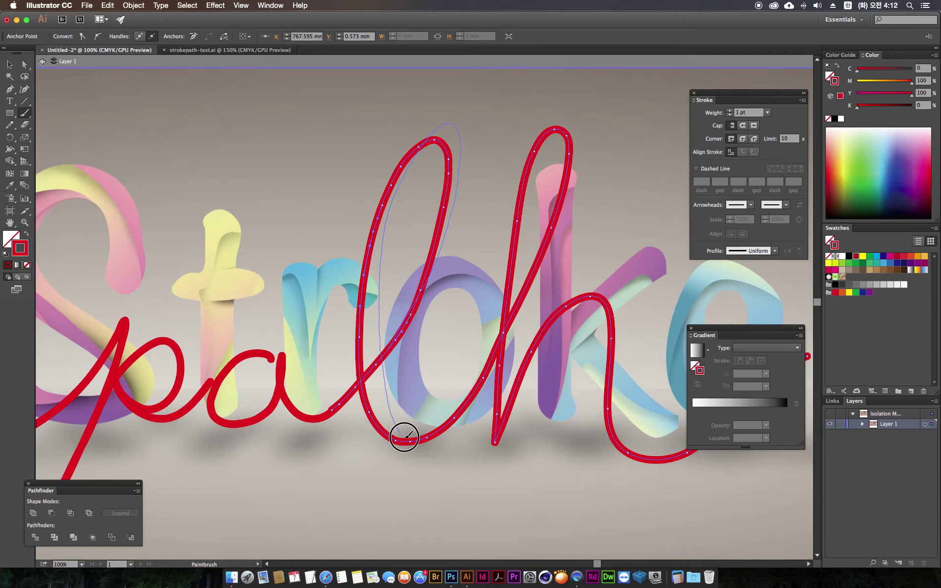
{"action": "mouse_move", "coordinate": [401, 434]}
{"action": "left_mouse_down"}
{"action": "mouse_move", "coordinate": [431, 436]}
{"action": "mouse_move", "coordinate": [464, 371]}
{"action": "mouse_move", "coordinate": [353, 410]}
{"action": "mouse_move", "coordinate": [420, 395]}
{"action": "mouse_move", "coordinate": [397, 404]}
{"action": "left_mouse_up"}
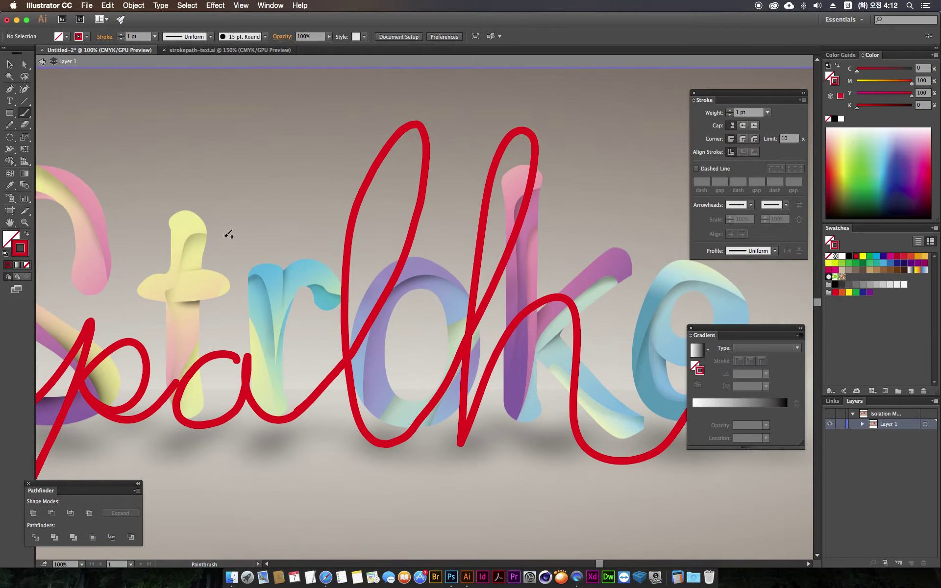
- Add a diagonal red cross-stroke across the letters for the t
{"action": "left_click_drag", "start_coordinate": [270, 233], "coordinate": [535, 150]}
{"action": "key", "text": "ctrl+z"}
{"action": "left_click_drag", "start_coordinate": [226, 253], "coordinate": [466, 162]}
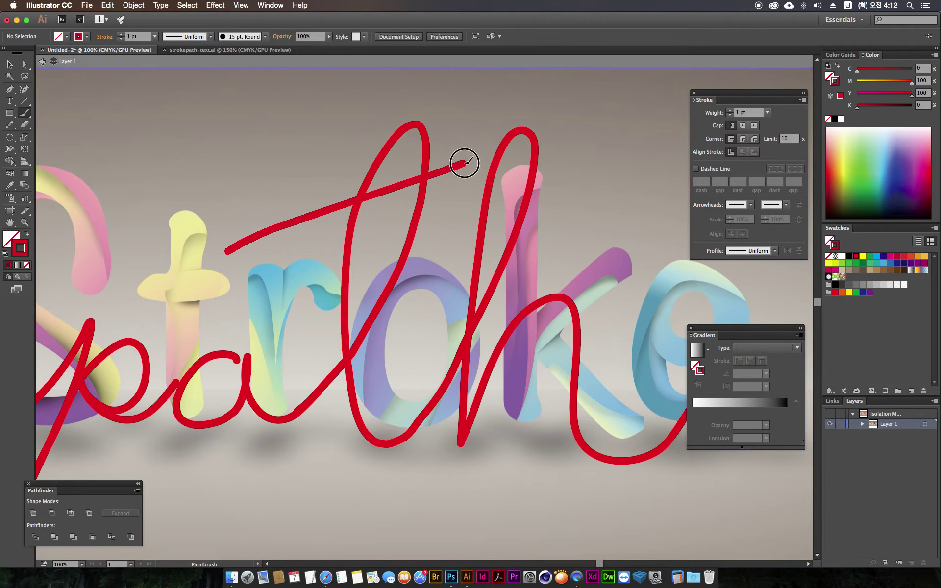
{"action": "key", "text": "super+minus"}
{"action": "key", "text": "super+minus"}
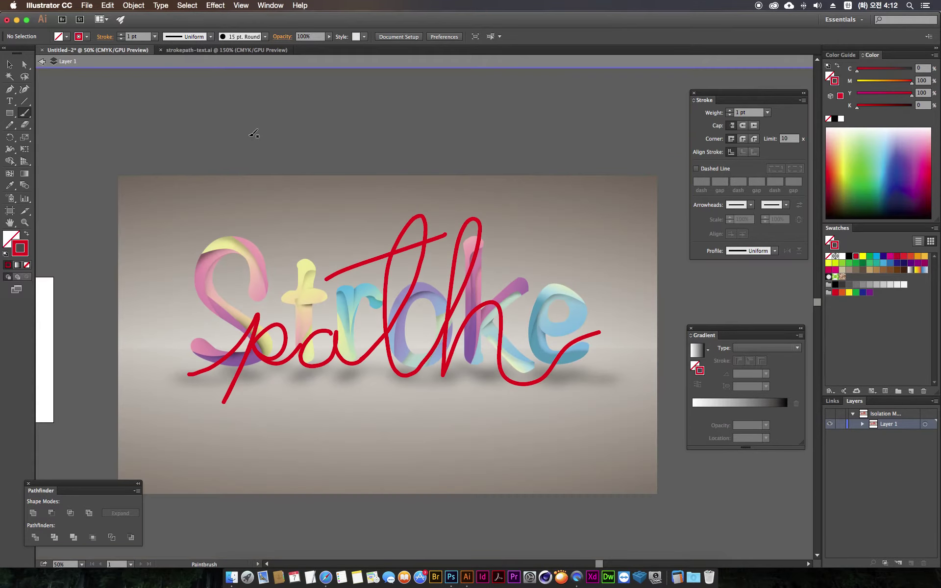
{"action": "key", "text": "super+plus"}
{"action": "key", "text": "super+plus"}
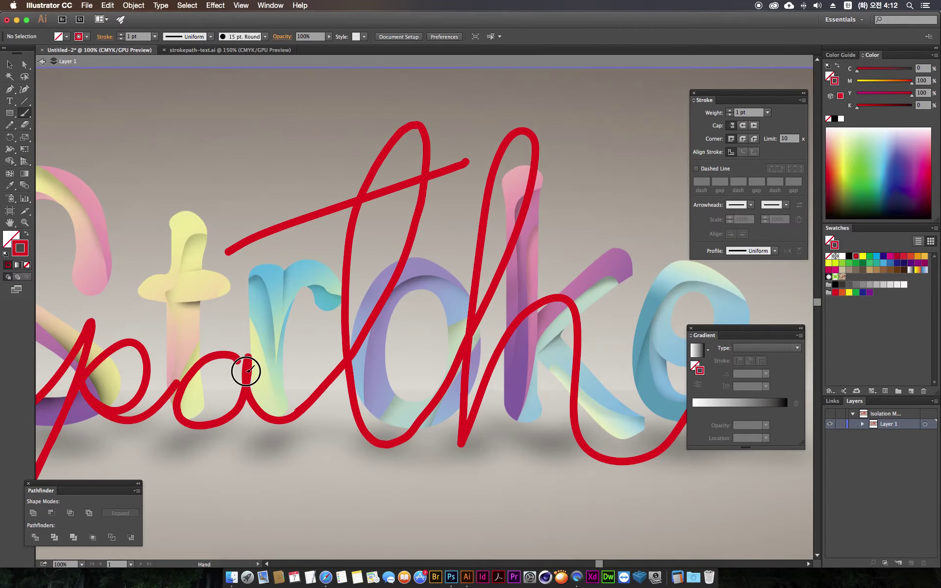
{"action": "left_click_drag", "start_coordinate": [258, 346], "coordinate": [515, 228]}
- Replace the red p stroke with a newly drawn stem and bowl
{"action": "left_click", "coordinate": [378, 221], "text": "super"}
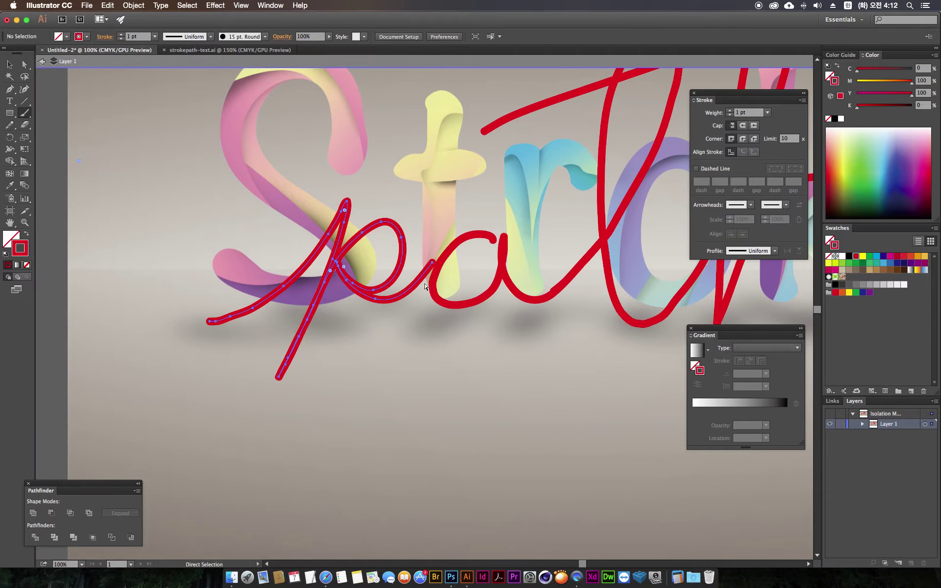
{"action": "key", "text": "Delete"}
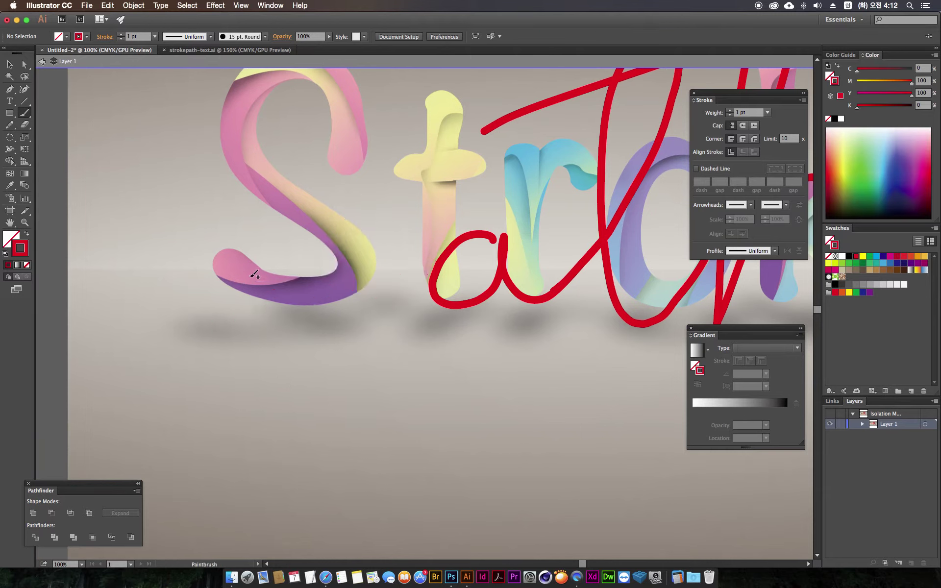
{"action": "left_click_drag", "start_coordinate": [282, 267], "coordinate": [269, 381]}
{"action": "mouse_move", "coordinate": [321, 265]}
{"action": "left_mouse_down"}
{"action": "mouse_move", "coordinate": [329, 286]}
{"action": "mouse_move", "coordinate": [425, 275]}
{"action": "mouse_move", "coordinate": [443, 254]}
{"action": "left_mouse_up"}
- Check the a and p paths with Direct Selection, zoomed out to the full artboard
{"action": "left_click", "coordinate": [25, 68]}
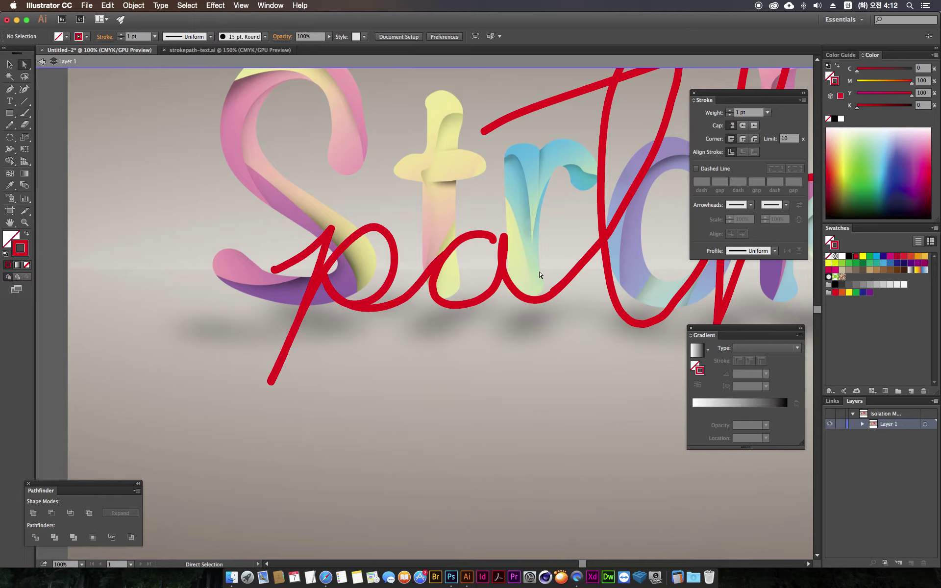
{"action": "left_click", "coordinate": [498, 241]}
{"action": "left_click", "coordinate": [273, 269]}
{"action": "key", "text": "super+minus"}
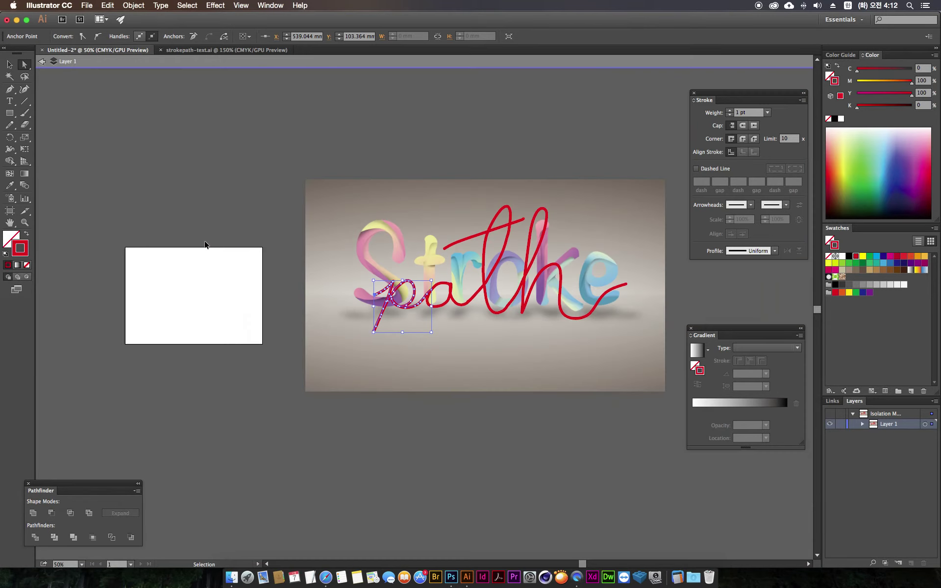
{"action": "left_click_drag", "start_coordinate": [391, 252], "coordinate": [334, 256]}
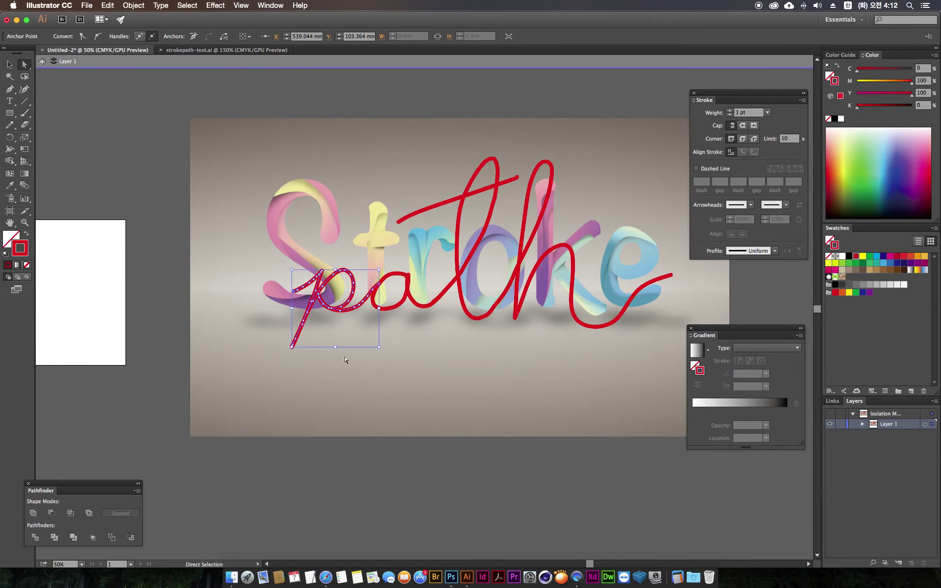
{"action": "left_click", "coordinate": [312, 364]}
- Extend the script with a loop around the S and swirls beneath the letters
{"action": "left_click", "coordinate": [27, 115]}
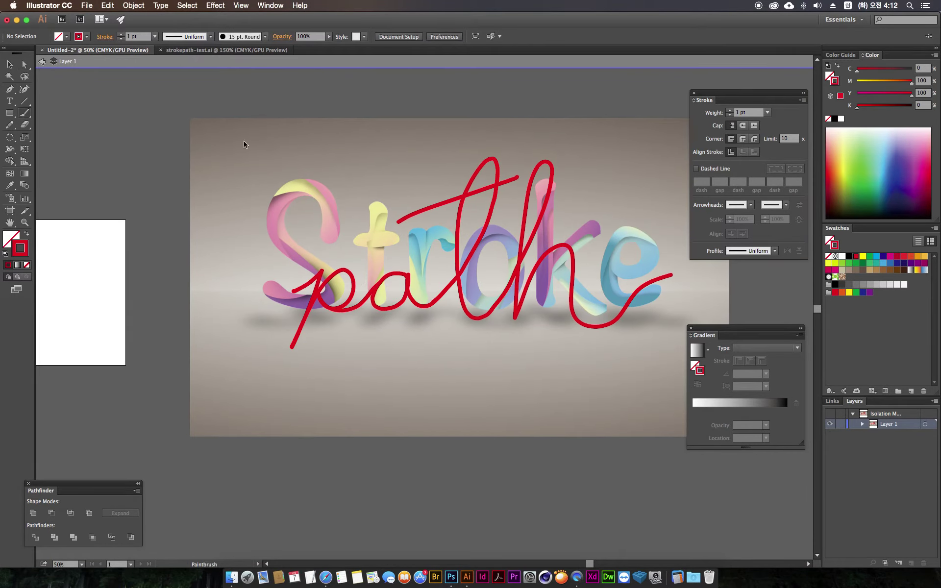
{"action": "left_click_drag", "start_coordinate": [299, 289], "coordinate": [323, 141]}
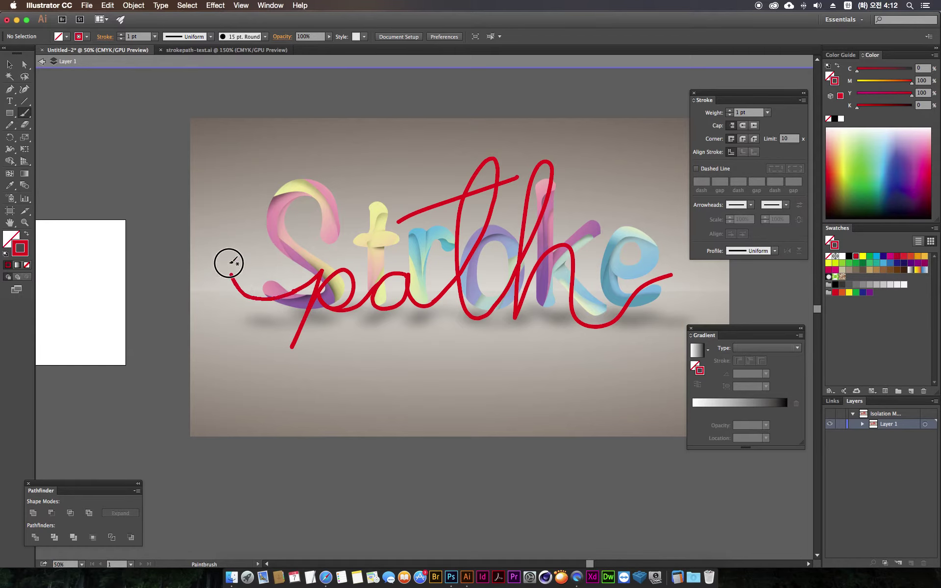
{"action": "left_click_drag", "start_coordinate": [318, 141], "coordinate": [219, 143]}
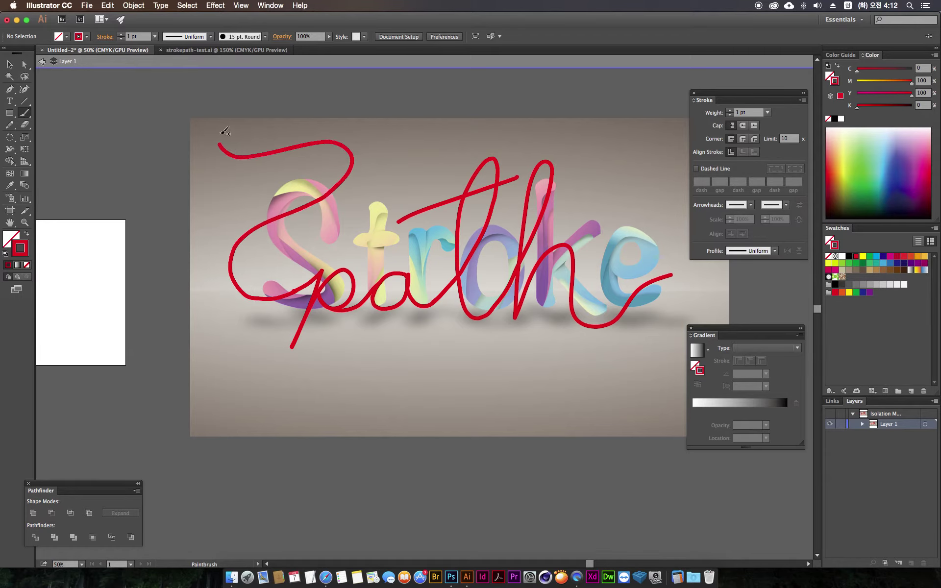
{"action": "left_click_drag", "start_coordinate": [352, 232], "coordinate": [204, 224]}
{"action": "left_click", "coordinate": [502, 282]}
{"action": "mouse_move", "coordinate": [523, 267]}
{"action": "left_mouse_down"}
{"action": "mouse_move", "coordinate": [193, 380]}
{"action": "mouse_move", "coordinate": [285, 362]}
{"action": "mouse_move", "coordinate": [141, 374]}
{"action": "mouse_move", "coordinate": [110, 390]}
{"action": "left_mouse_up"}
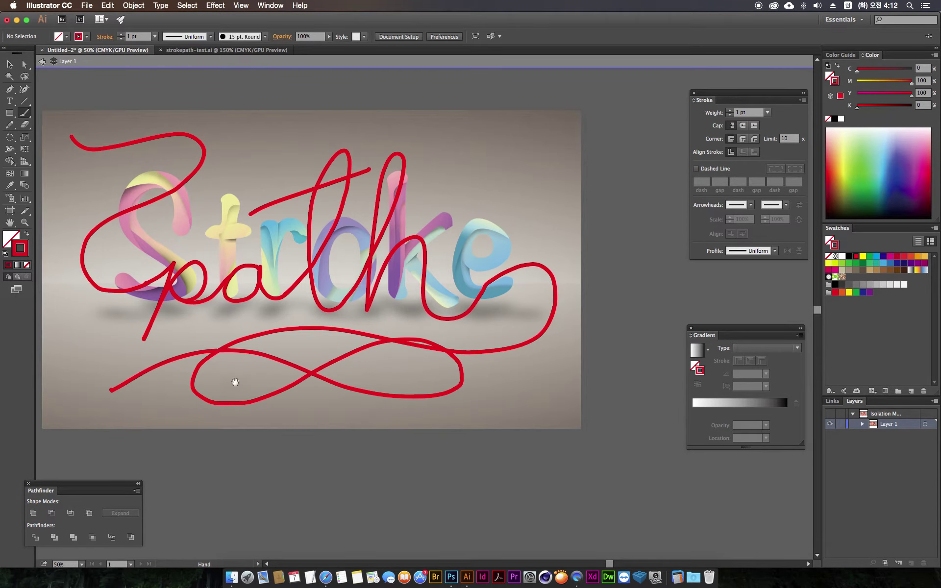
{"action": "left_click_drag", "start_coordinate": [236, 382], "coordinate": [258, 388]}
{"action": "left_click", "coordinate": [19, 64]}
{"action": "left_click", "coordinate": [139, 103]}
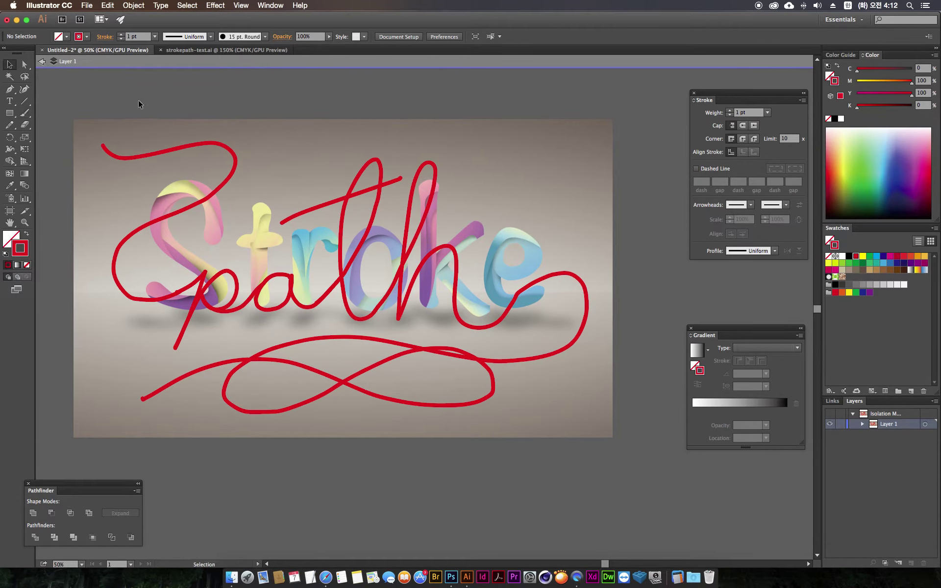
- Select all the red swirl paths and set their stroke weight to 1.5 pt
{"action": "left_click_drag", "start_coordinate": [129, 108], "coordinate": [617, 402]}
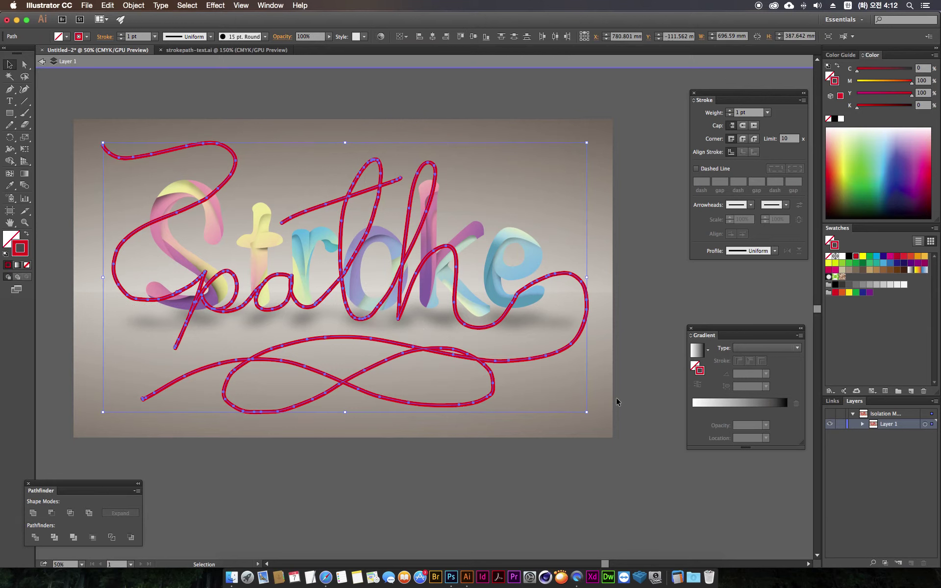
{"action": "left_click", "coordinate": [729, 110]}
{"action": "left_click", "coordinate": [729, 115]}
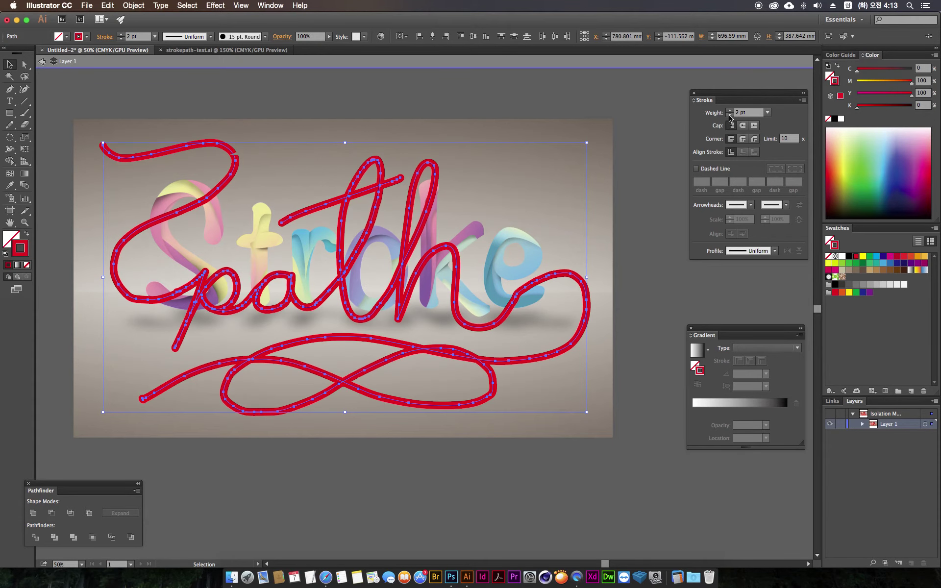
{"action": "left_click", "coordinate": [730, 116]}
{"action": "left_click", "coordinate": [768, 113]}
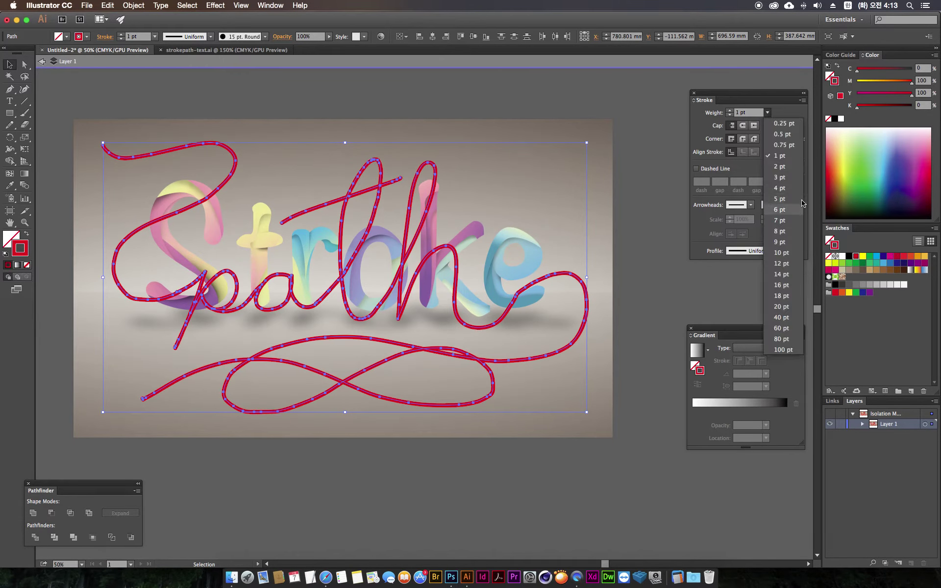
{"action": "left_click", "coordinate": [757, 115]}
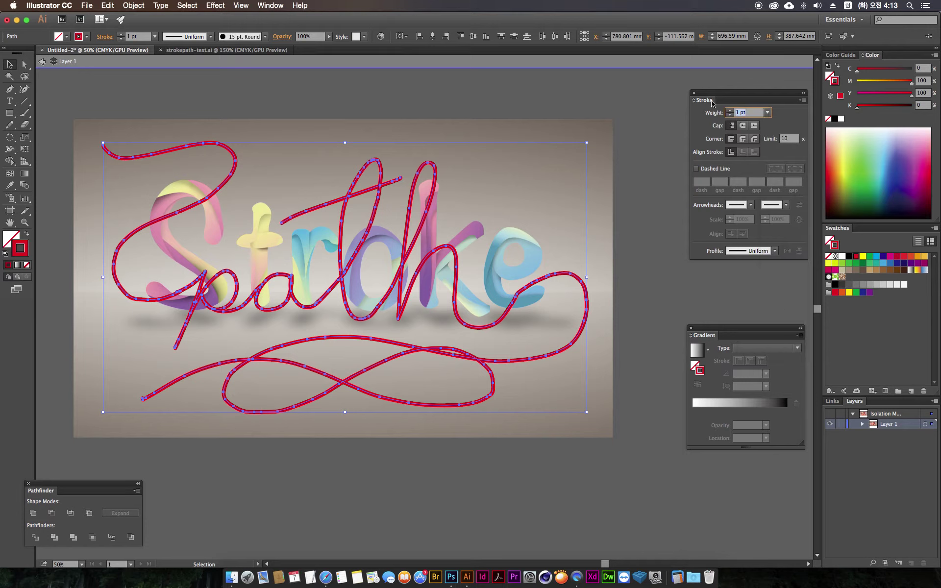
{"action": "type", "text": "1.5"}
{"action": "key", "text": "Return"}
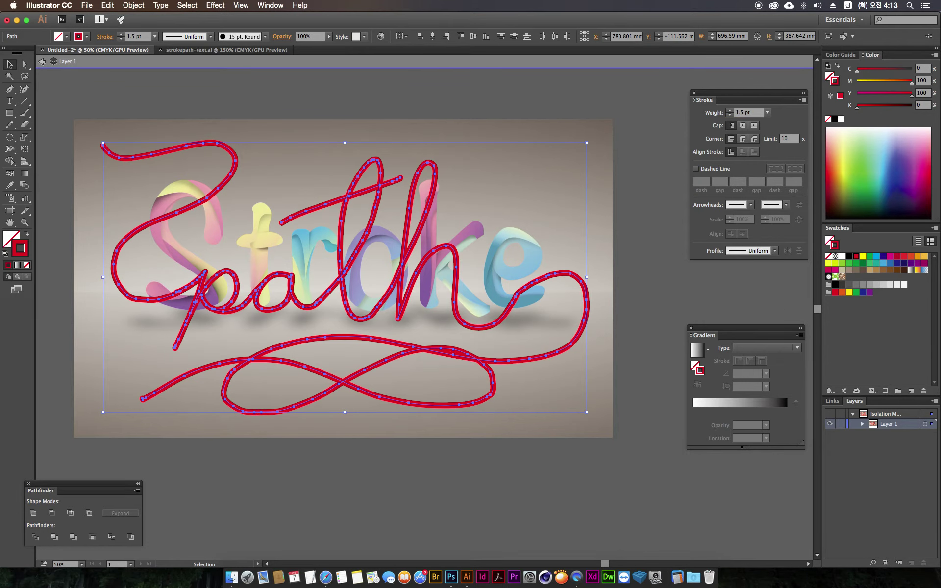
{"action": "left_click", "coordinate": [480, 207]}
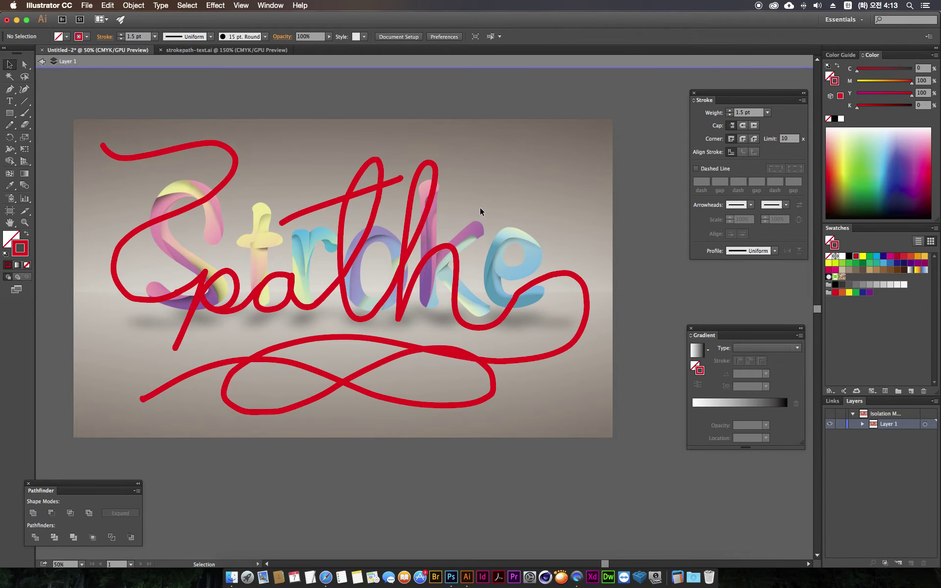
{"action": "key", "text": "super+1"}
- Redraw a stretch of the red swirl and the left loop of its lower curve
{"action": "scroll", "coordinate": [336, 172], "scroll_direction": "right", "scroll_amount": 5}
{"action": "left_click", "coordinate": [265, 37]}
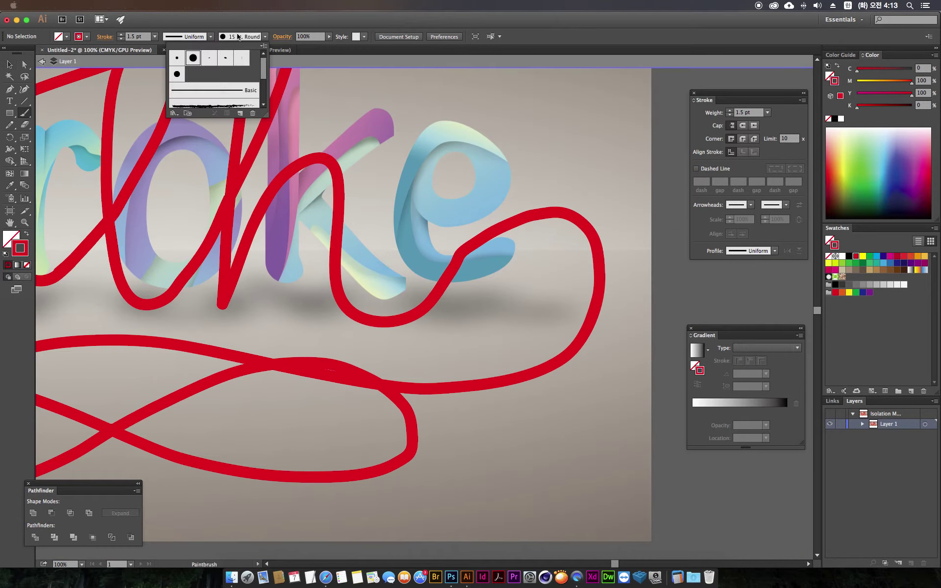
{"action": "left_click", "coordinate": [385, 275]}
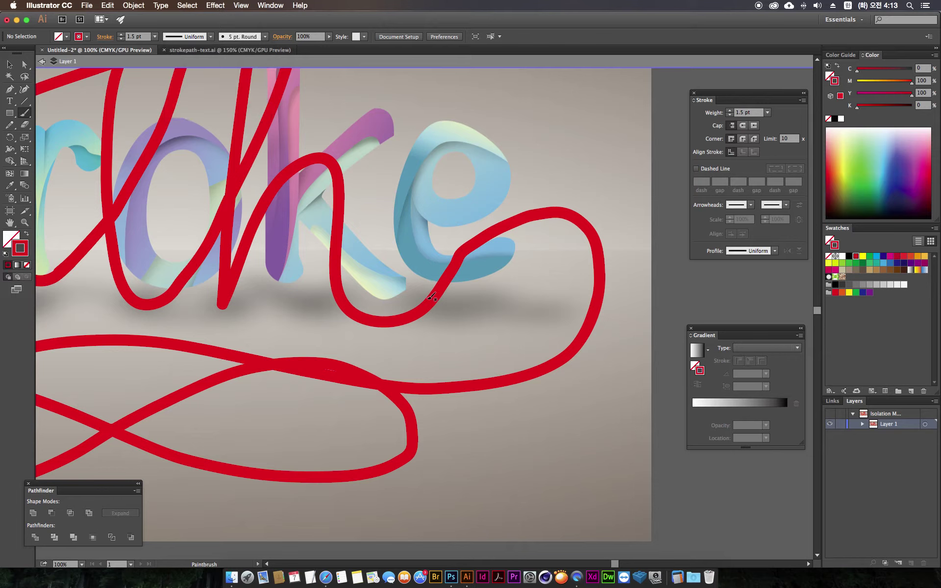
{"action": "left_click_drag", "start_coordinate": [444, 290], "coordinate": [517, 233]}
{"action": "mouse_move", "coordinate": [465, 264]}
{"action": "left_mouse_down"}
{"action": "mouse_move", "coordinate": [583, 240]}
{"action": "mouse_move", "coordinate": [586, 279]}
{"action": "mouse_move", "coordinate": [567, 330]}
{"action": "mouse_move", "coordinate": [542, 363]}
{"action": "mouse_move", "coordinate": [489, 384]}
{"action": "left_mouse_up"}
{"action": "left_click", "coordinate": [507, 463], "text": "super"}
{"action": "left_click_drag", "start_coordinate": [318, 428], "coordinate": [508, 374]}
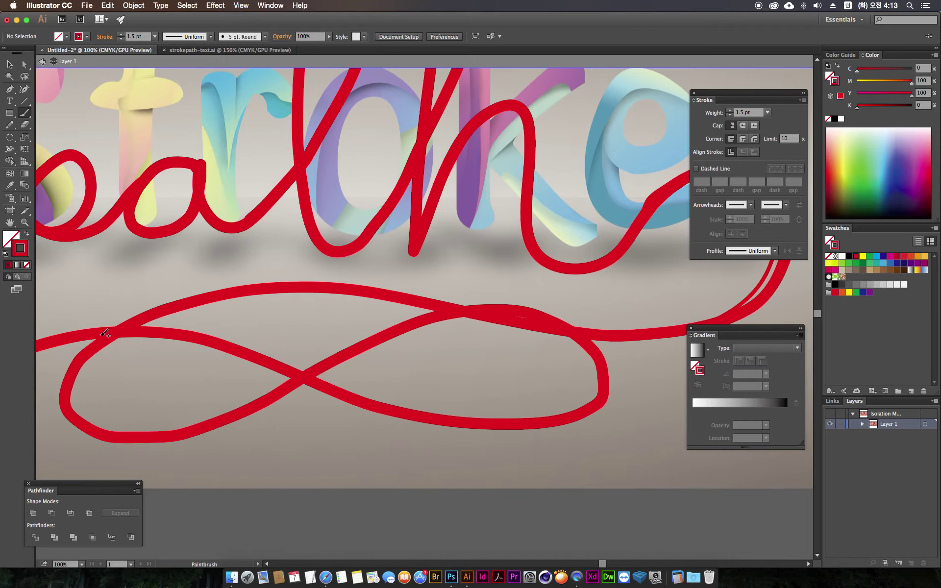
{"action": "left_click_drag", "start_coordinate": [187, 304], "coordinate": [229, 403]}
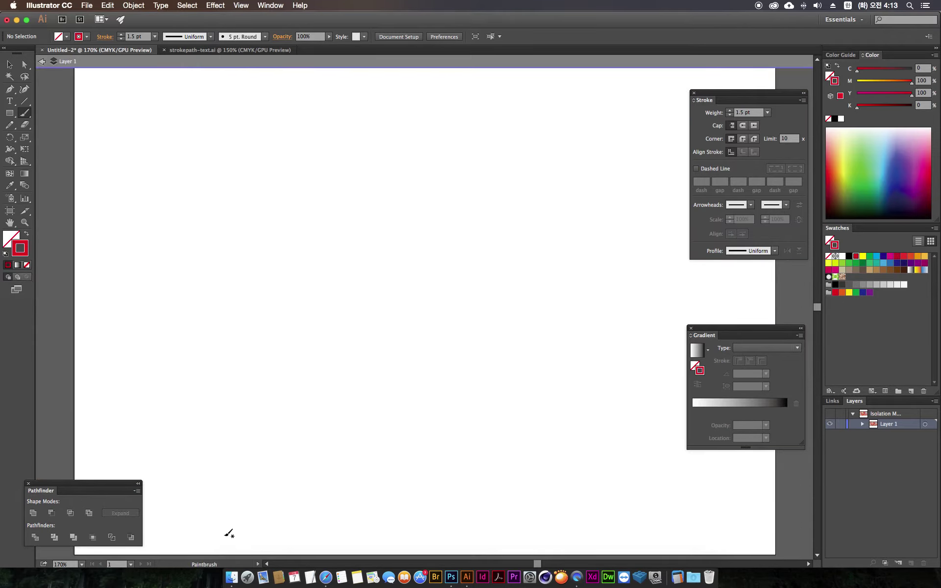
- Exit isolation mode, deselect all, and frame the whole Stroke artwork with its red swirl
{"action": "left_click", "coordinate": [43, 62]}
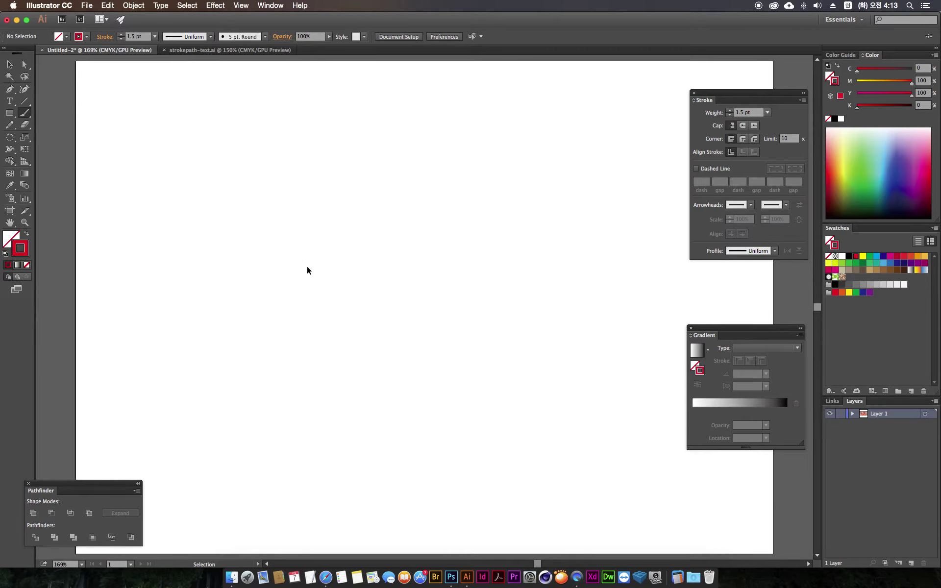
{"action": "key", "text": "super+1"}
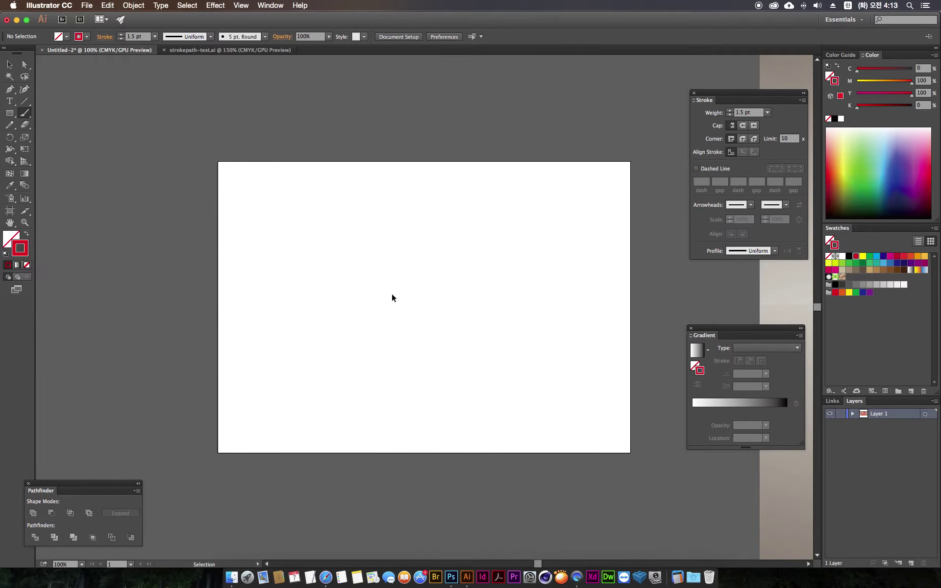
{"action": "key", "text": "super+minus"}
{"action": "left_click_drag", "start_coordinate": [473, 305], "coordinate": [209, 238]}
{"action": "left_click_drag", "start_coordinate": [376, 294], "coordinate": [119, 352]}
{"action": "key", "text": "super+shift+a"}
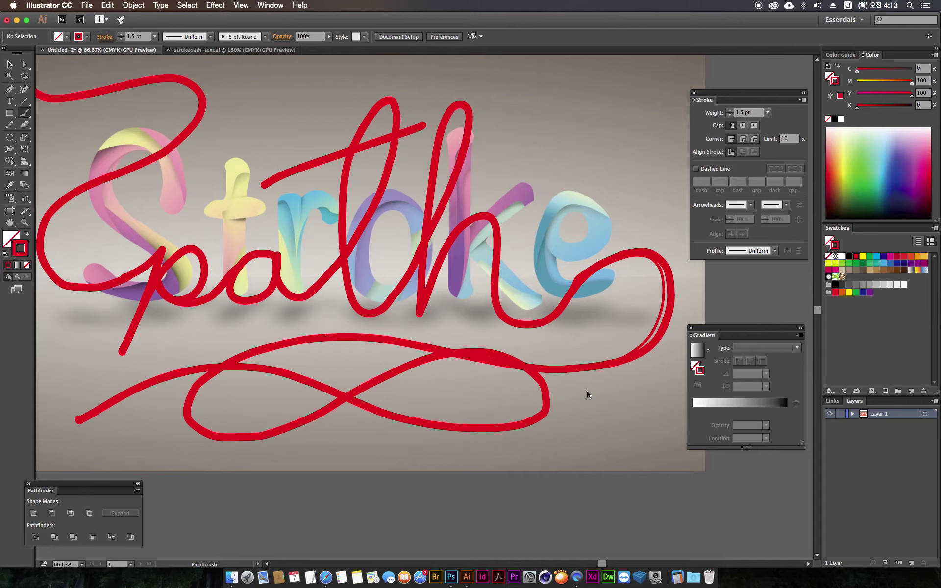
{"action": "left_click_drag", "start_coordinate": [294, 220], "coordinate": [335, 253]}
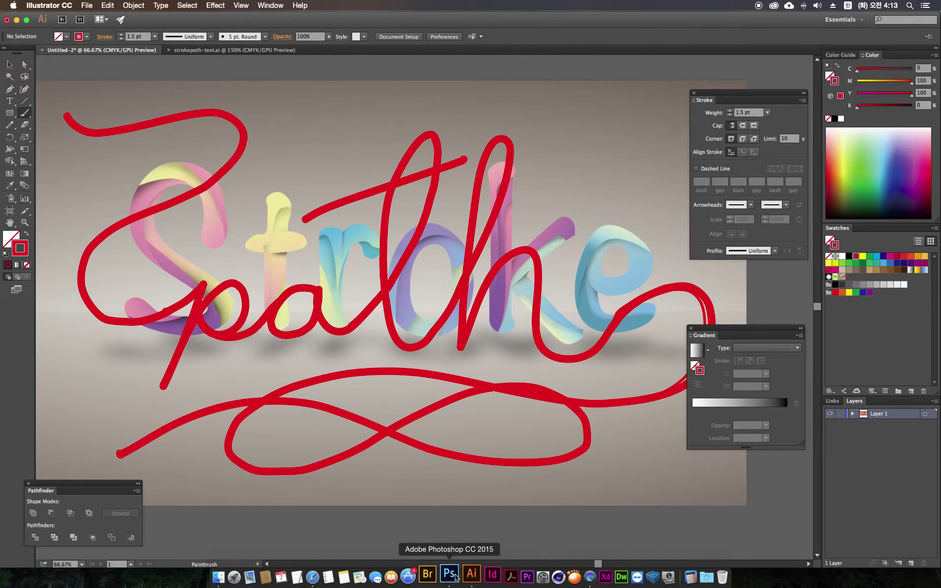
{"action": "left_click", "coordinate": [445, 575]}
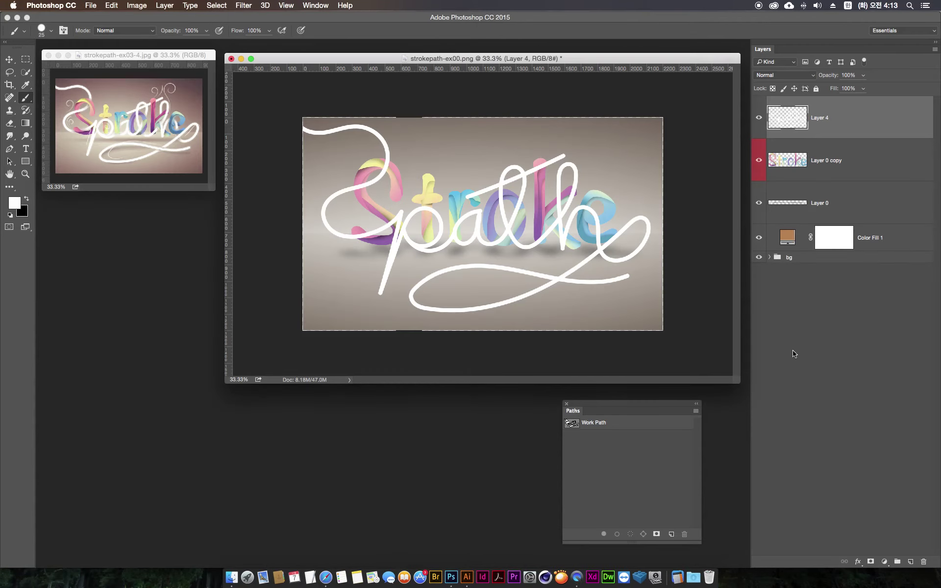
- Add a blank layer mask to Layer 4 and load the letter shapes as a selection
{"action": "left_click", "coordinate": [836, 365]}
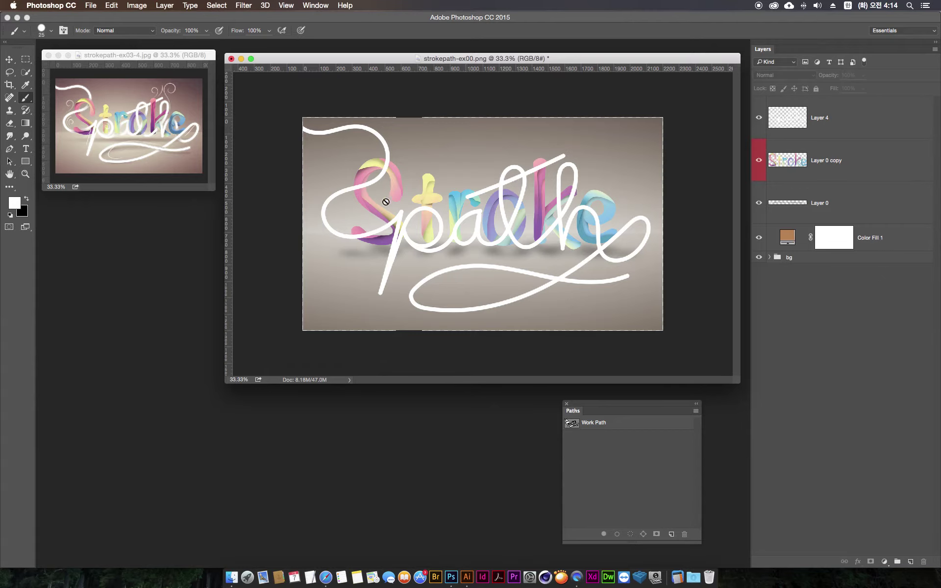
{"action": "key", "text": "super+plus"}
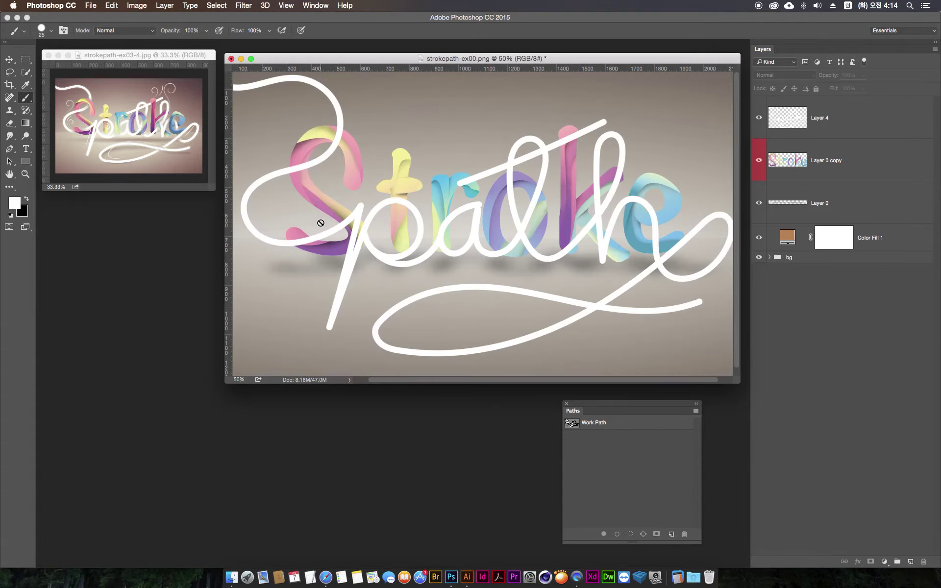
{"action": "left_click", "coordinate": [759, 117]}
{"action": "left_click", "coordinate": [785, 119]}
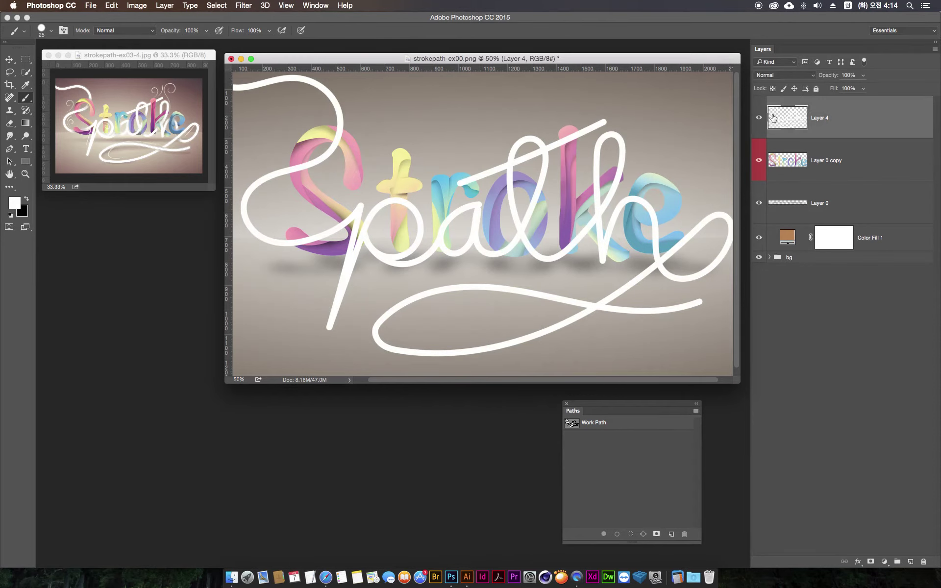
{"action": "left_click", "coordinate": [870, 561]}
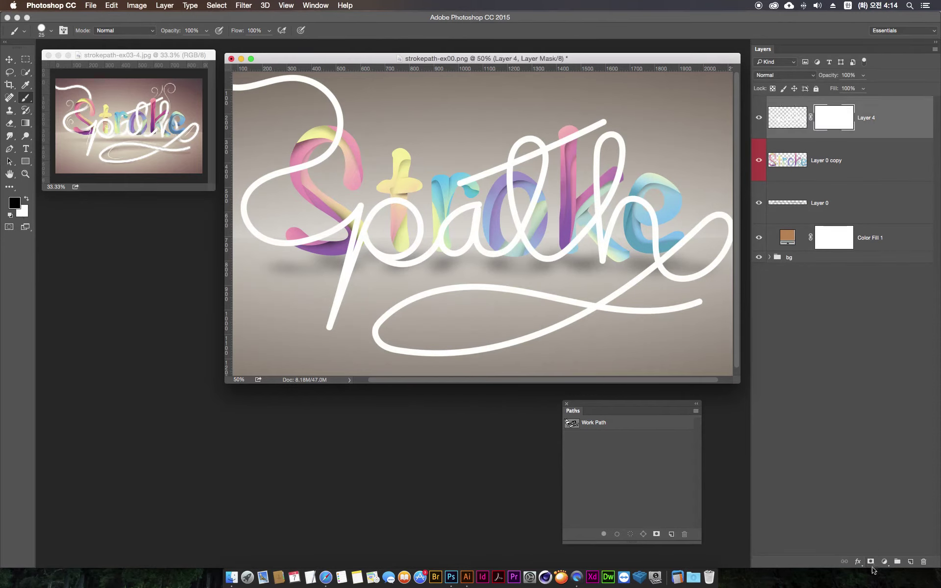
{"action": "left_click", "coordinate": [786, 161], "text": "super"}
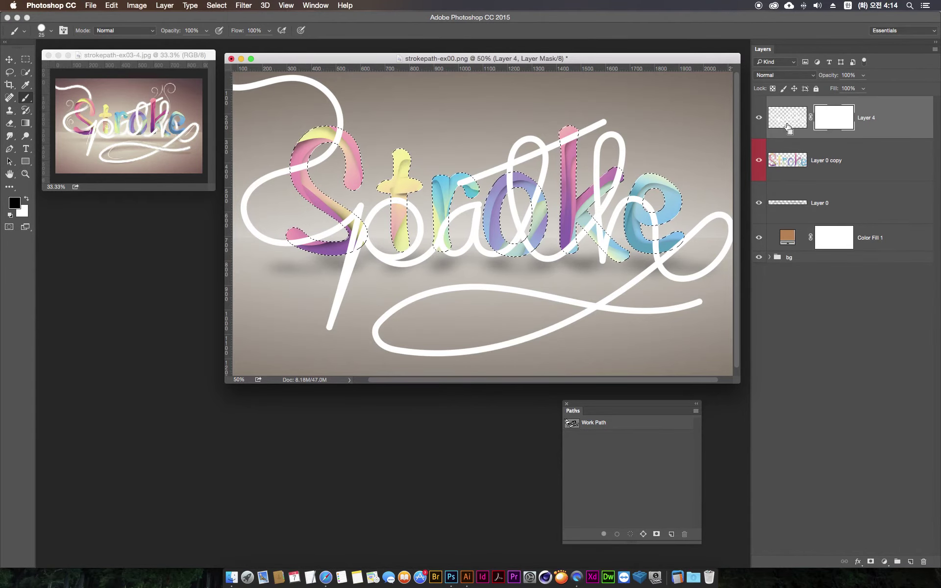
- Paint black on the mask to hide the white stroke over the yellow part of the S
{"action": "key", "text": "super+1"}
{"action": "left_click_drag", "start_coordinate": [384, 202], "coordinate": [687, 194]}
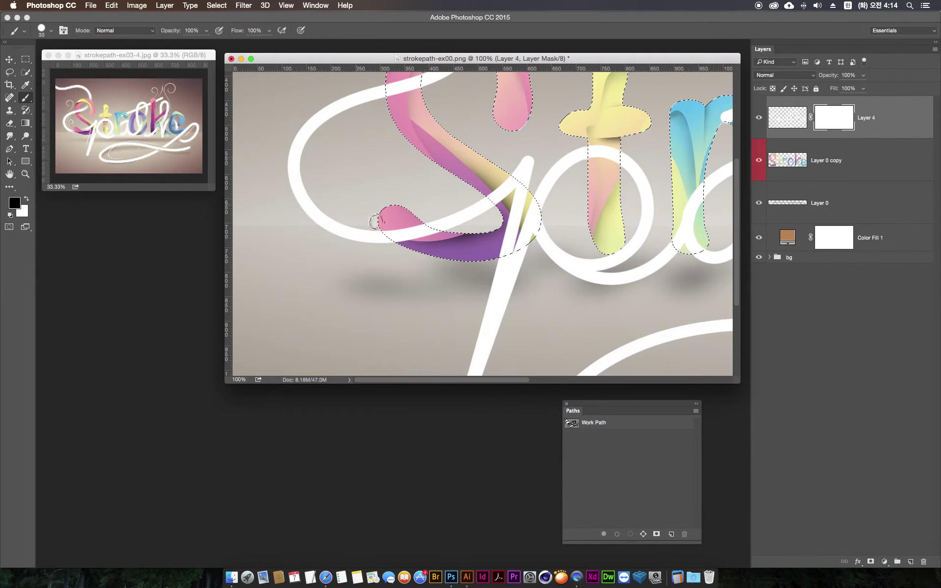
{"action": "mouse_move", "coordinate": [414, 255]}
{"action": "left_mouse_down"}
{"action": "mouse_move", "coordinate": [357, 246]}
{"action": "mouse_move", "coordinate": [378, 207]}
{"action": "mouse_move", "coordinate": [384, 219]}
{"action": "mouse_move", "coordinate": [393, 213]}
{"action": "mouse_move", "coordinate": [378, 258]}
{"action": "left_mouse_up"}
{"action": "key", "text": "bracketright"}
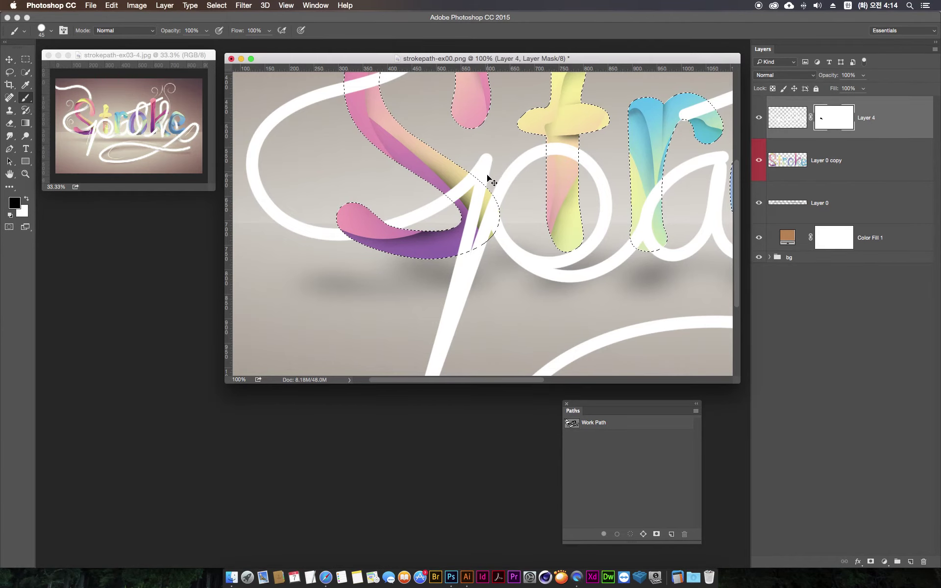
{"action": "key", "text": "super+plus"}
{"action": "key", "text": "super+plus"}
{"action": "scroll", "coordinate": [502, 172], "scroll_direction": "down", "scroll_amount": 2}
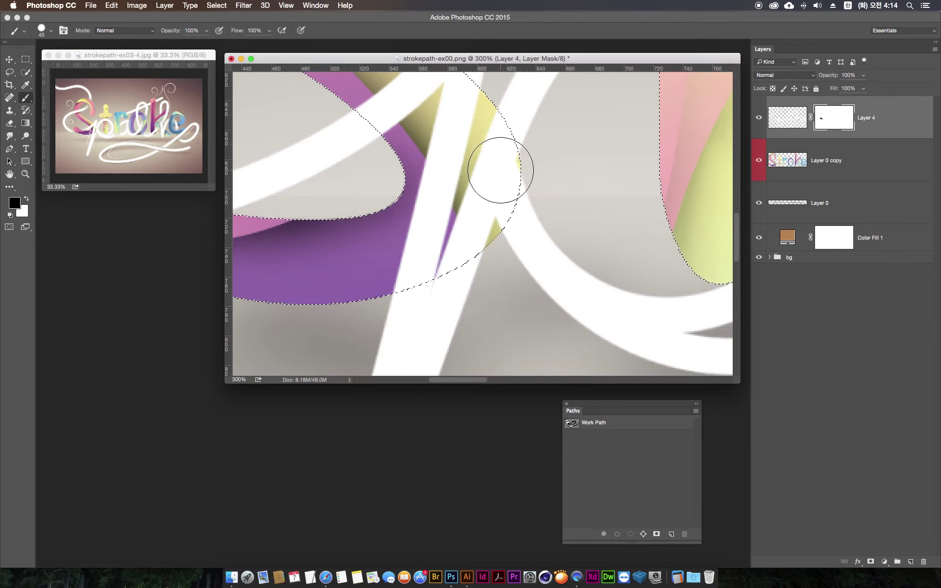
{"action": "key", "text": "bracketleft"}
{"action": "key", "text": "bracketleft"}
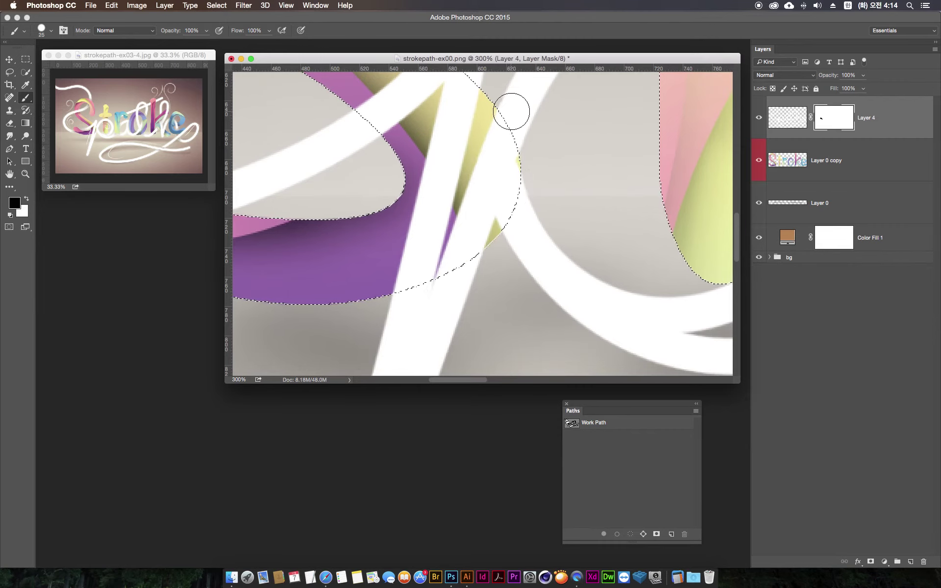
{"action": "mouse_move", "coordinate": [518, 132]}
{"action": "left_mouse_down"}
{"action": "mouse_move", "coordinate": [488, 267]}
{"action": "mouse_move", "coordinate": [459, 265]}
{"action": "mouse_move", "coordinate": [451, 287]}
{"action": "mouse_move", "coordinate": [506, 105]}
{"action": "left_mouse_up"}
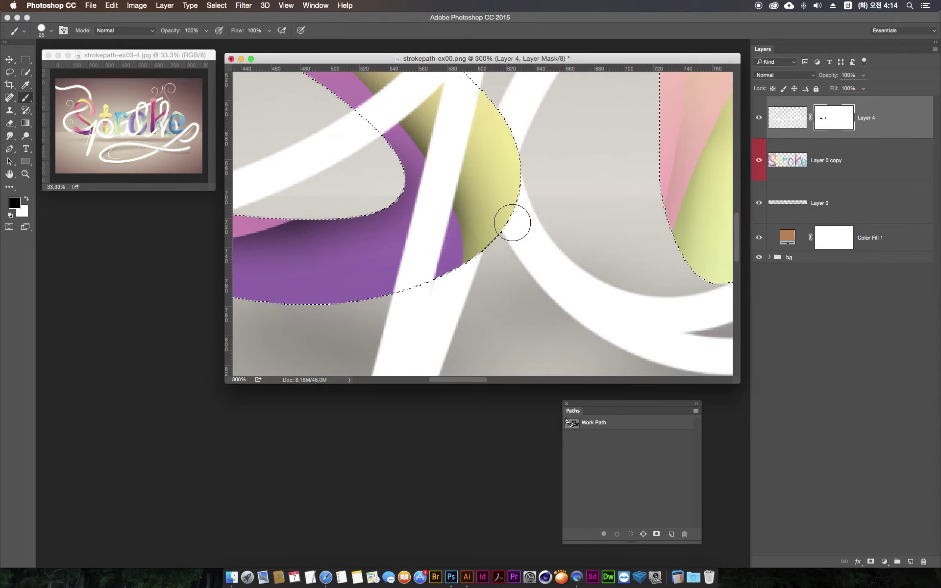
- Hide the white stroke where it crosses the r and loops over the o's edge
{"action": "key", "text": "ctrl+minus"}
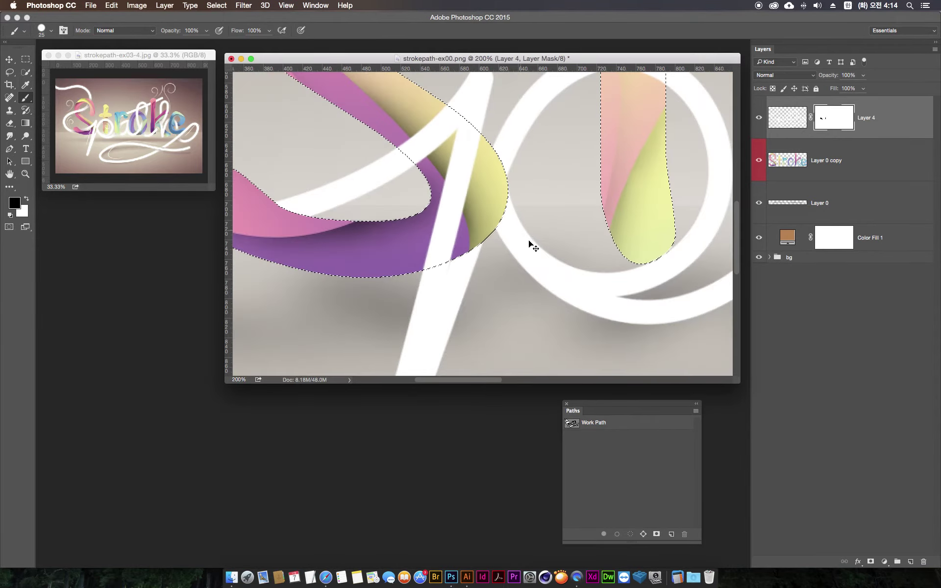
{"action": "key", "text": "ctrl+minus"}
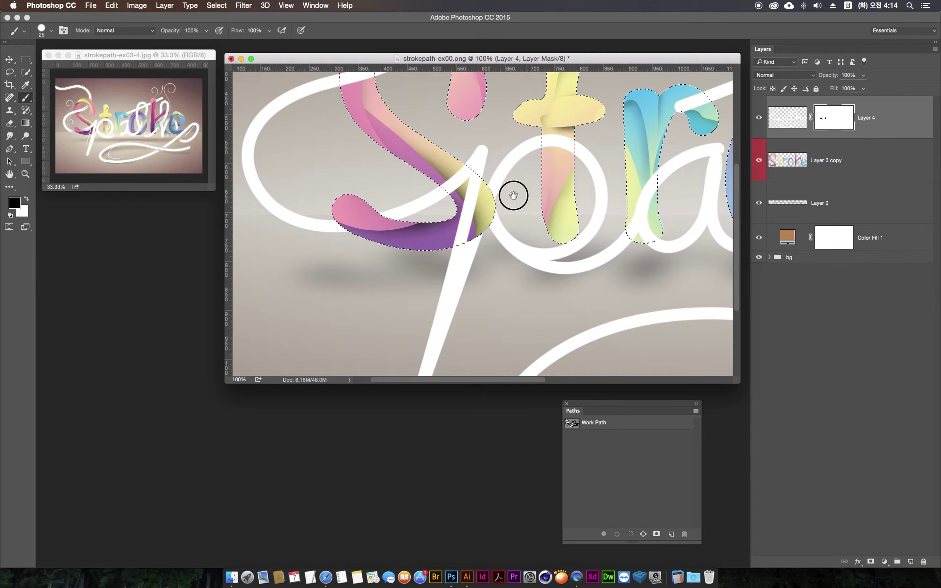
{"action": "left_click_drag", "start_coordinate": [544, 160], "coordinate": [481, 177]}
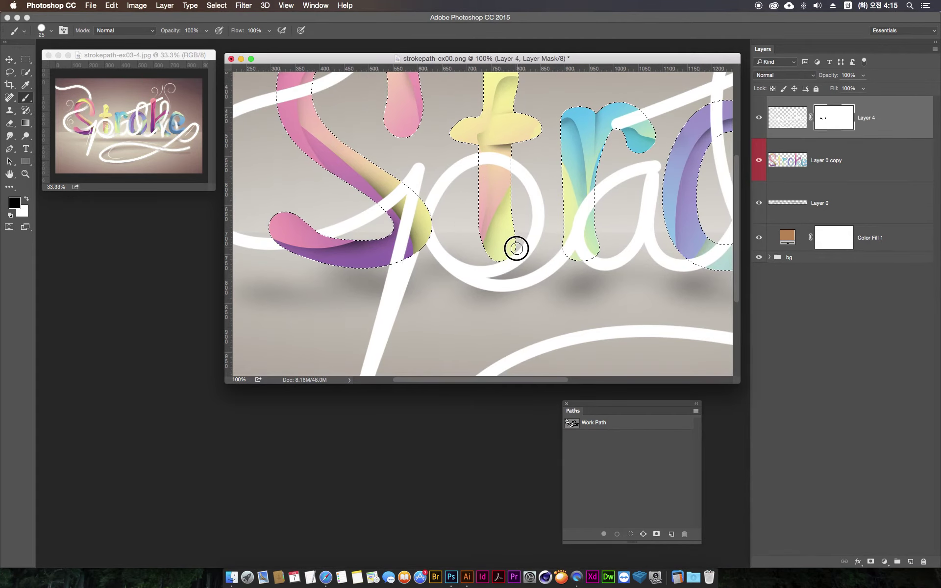
{"action": "mouse_move", "coordinate": [594, 251]}
{"action": "left_mouse_down"}
{"action": "mouse_move", "coordinate": [458, 281]}
{"action": "mouse_move", "coordinate": [495, 205]}
{"action": "mouse_move", "coordinate": [471, 237]}
{"action": "mouse_move", "coordinate": [495, 206]}
{"action": "mouse_move", "coordinate": [479, 267]}
{"action": "mouse_move", "coordinate": [488, 280]}
{"action": "mouse_move", "coordinate": [495, 260]}
{"action": "left_mouse_up"}
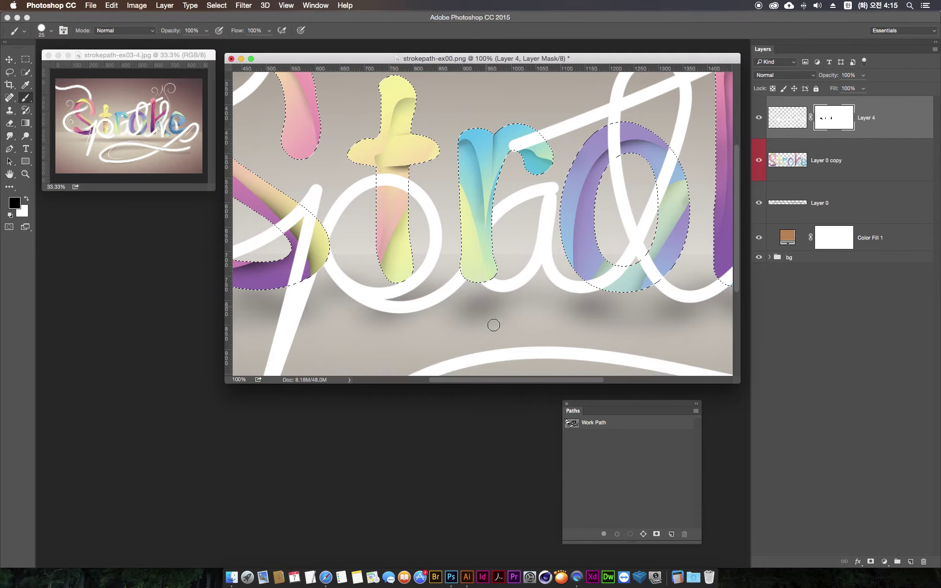
{"action": "left_click_drag", "start_coordinate": [507, 296], "coordinate": [462, 289]}
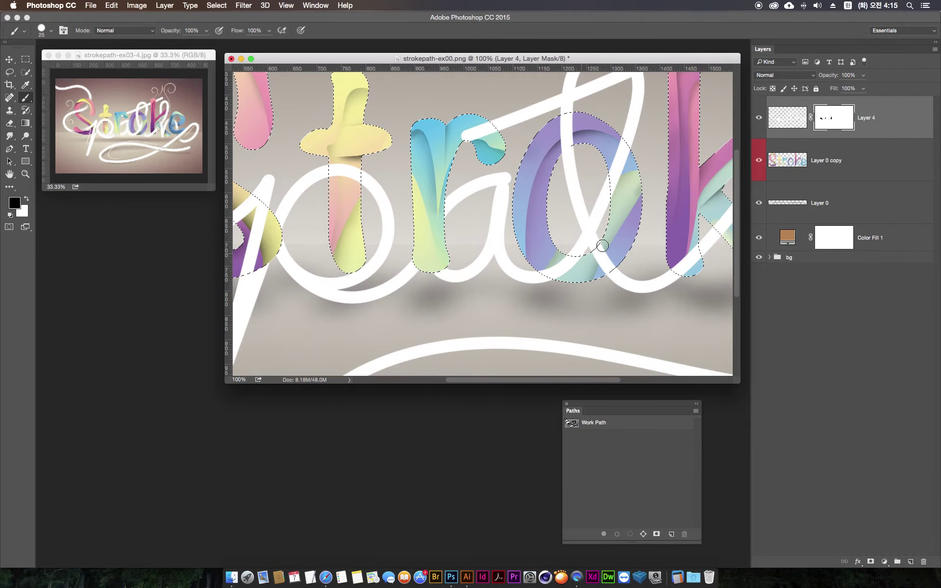
{"action": "left_click_drag", "start_coordinate": [575, 211], "coordinate": [536, 245]}
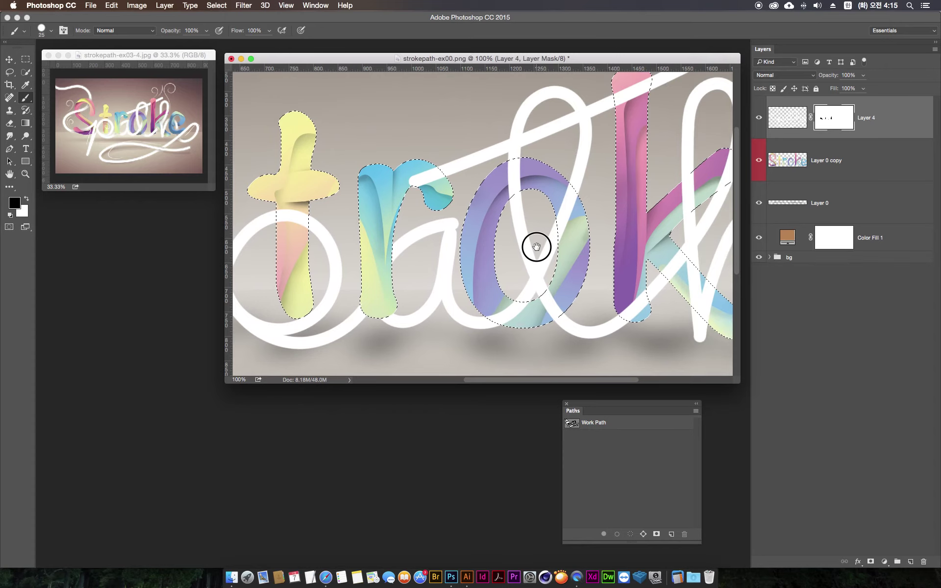
{"action": "left_click_drag", "start_coordinate": [549, 210], "coordinate": [578, 183]}
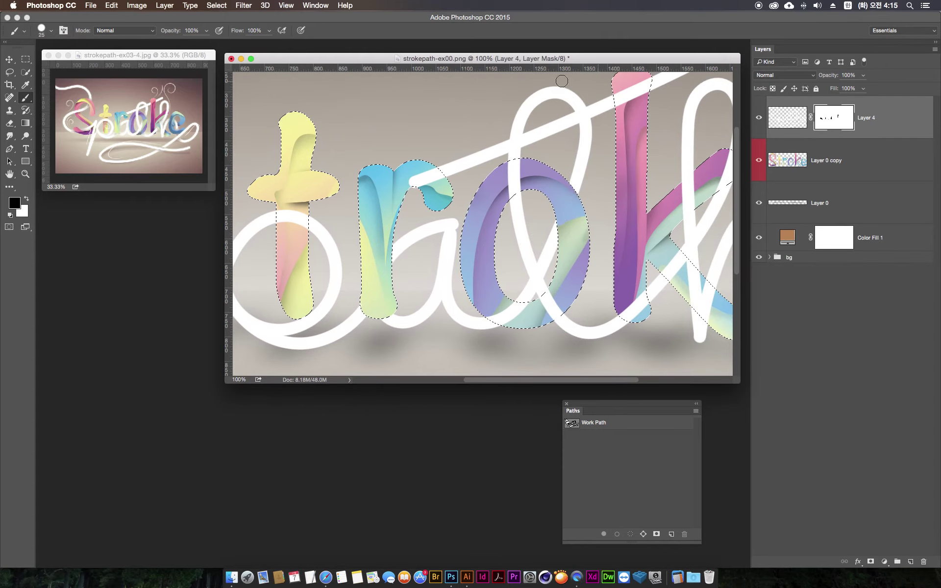
{"action": "mouse_move", "coordinate": [554, 288]}
{"action": "left_mouse_down"}
{"action": "mouse_move", "coordinate": [550, 319]}
{"action": "mouse_move", "coordinate": [565, 304]}
{"action": "mouse_move", "coordinate": [516, 293]}
{"action": "left_mouse_up"}
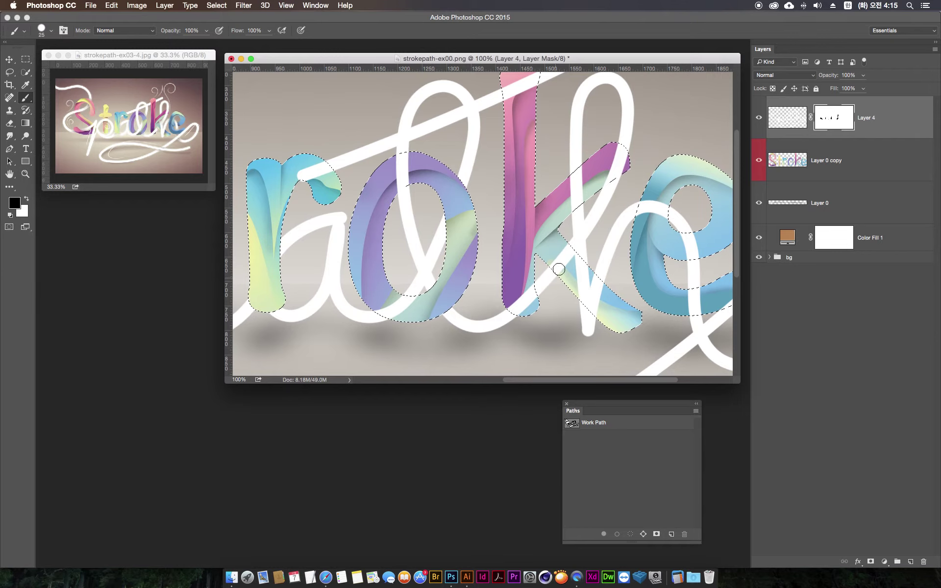
- Mask out the white stroke over the k's pink stem
{"action": "key", "text": "super+plus"}
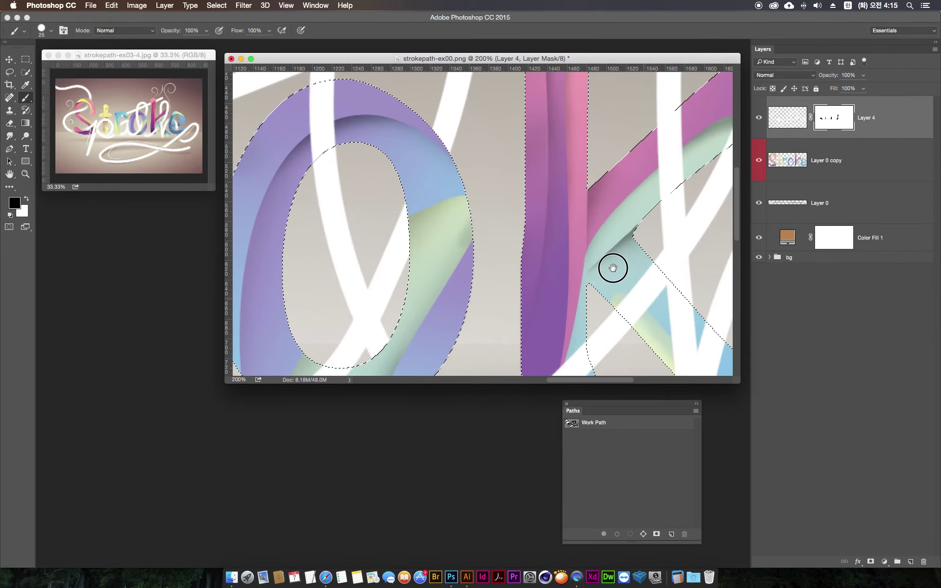
{"action": "scroll", "coordinate": [464, 198], "scroll_direction": "right", "scroll_amount": 5}
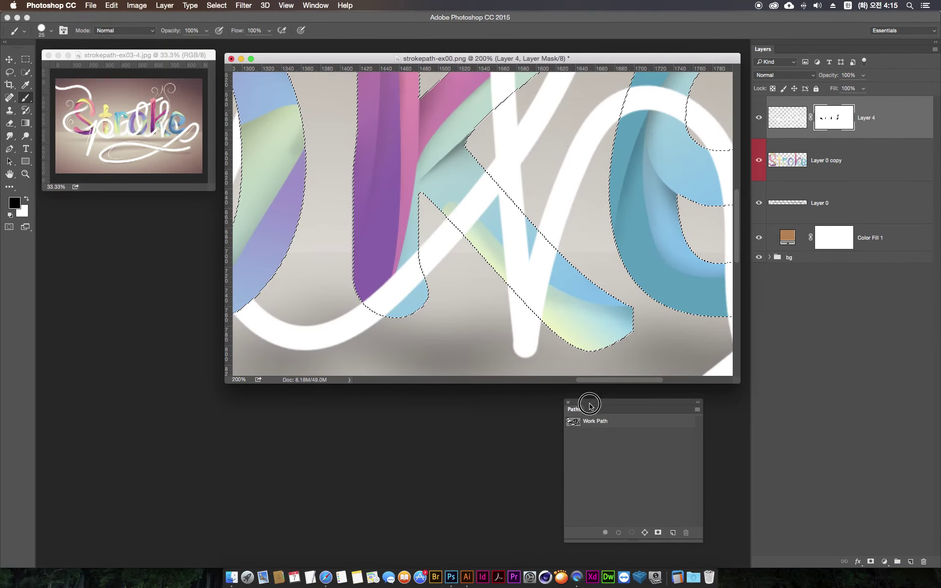
{"action": "left_click_drag", "start_coordinate": [590, 404], "coordinate": [604, 508]}
{"action": "mouse_move", "coordinate": [738, 387]}
{"action": "left_mouse_down"}
{"action": "mouse_move", "coordinate": [730, 539]}
{"action": "mouse_move", "coordinate": [743, 542]}
{"action": "left_mouse_up"}
{"action": "scroll", "coordinate": [586, 267], "scroll_direction": "right", "scroll_amount": 3}
{"action": "scroll", "coordinate": [546, 281], "scroll_direction": "up", "scroll_amount": 1}
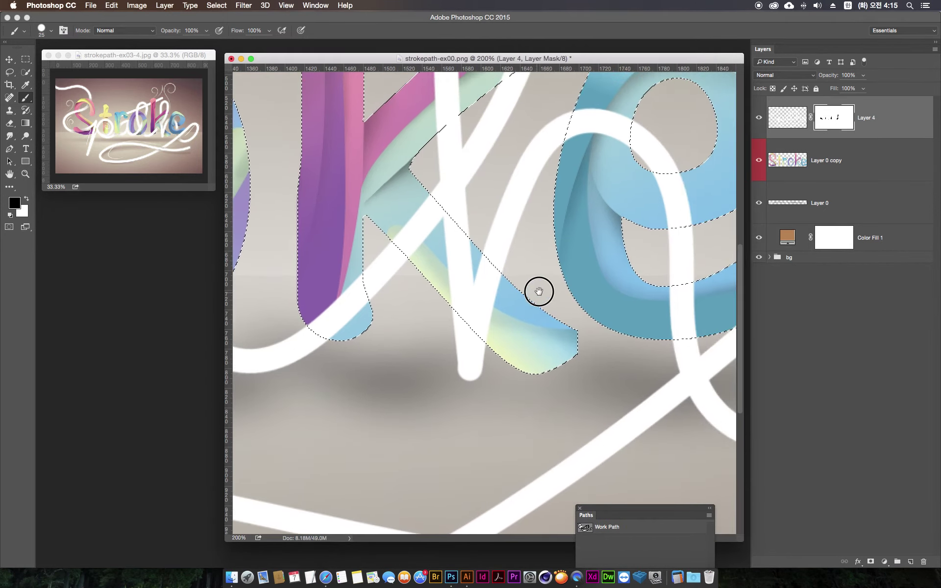
{"action": "scroll", "coordinate": [557, 299], "scroll_direction": "left", "scroll_amount": 5}
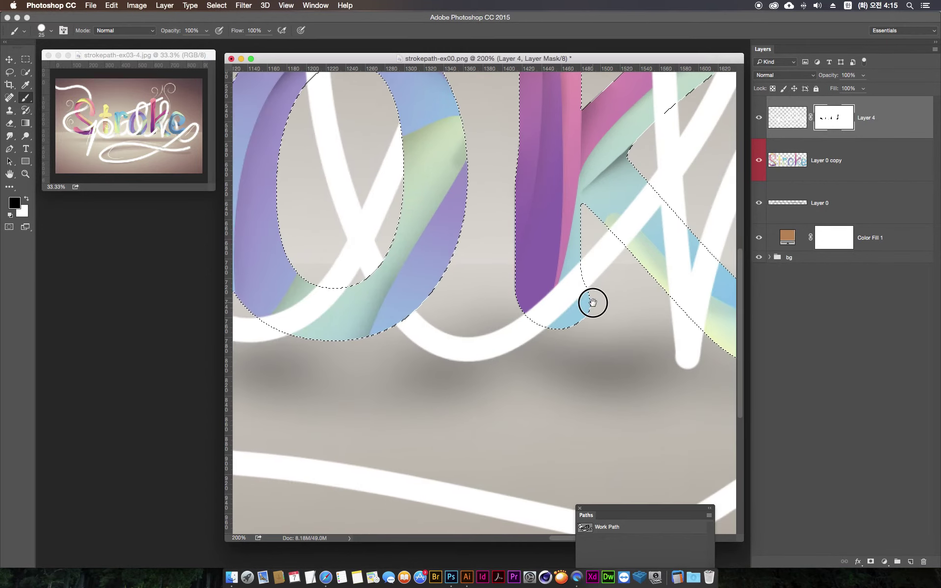
{"action": "left_click_drag", "start_coordinate": [651, 231], "coordinate": [498, 310]}
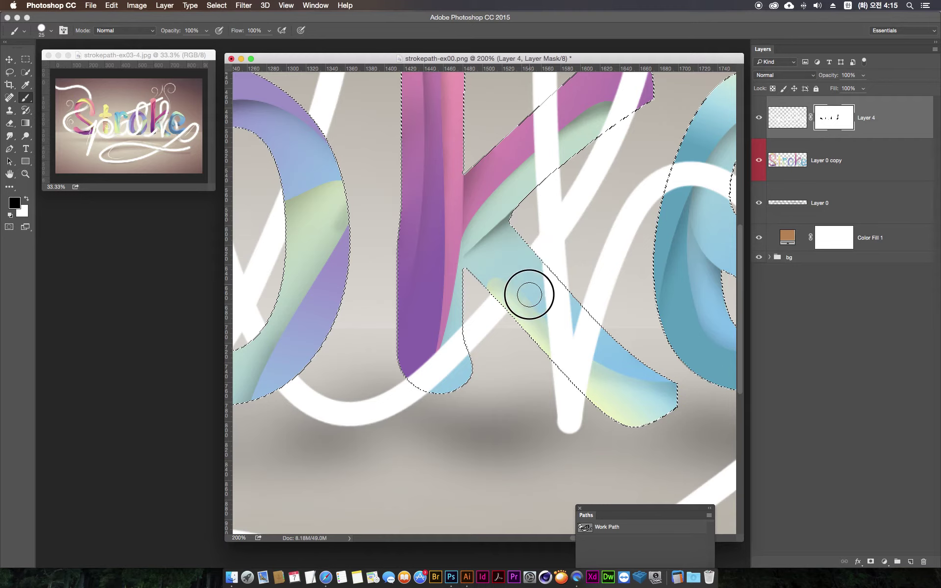
{"action": "left_click_drag", "start_coordinate": [530, 238], "coordinate": [515, 310]}
{"action": "mouse_move", "coordinate": [535, 160]}
{"action": "left_mouse_down"}
{"action": "mouse_move", "coordinate": [523, 216]}
{"action": "mouse_move", "coordinate": [529, 252]}
{"action": "left_mouse_up"}
- Hide the white stroke's arch and its pass over the e's lower band
{"action": "mouse_move", "coordinate": [519, 323]}
{"action": "left_mouse_down"}
{"action": "mouse_move", "coordinate": [498, 300]}
{"action": "mouse_move", "coordinate": [487, 248]}
{"action": "mouse_move", "coordinate": [495, 246]}
{"action": "left_mouse_up"}
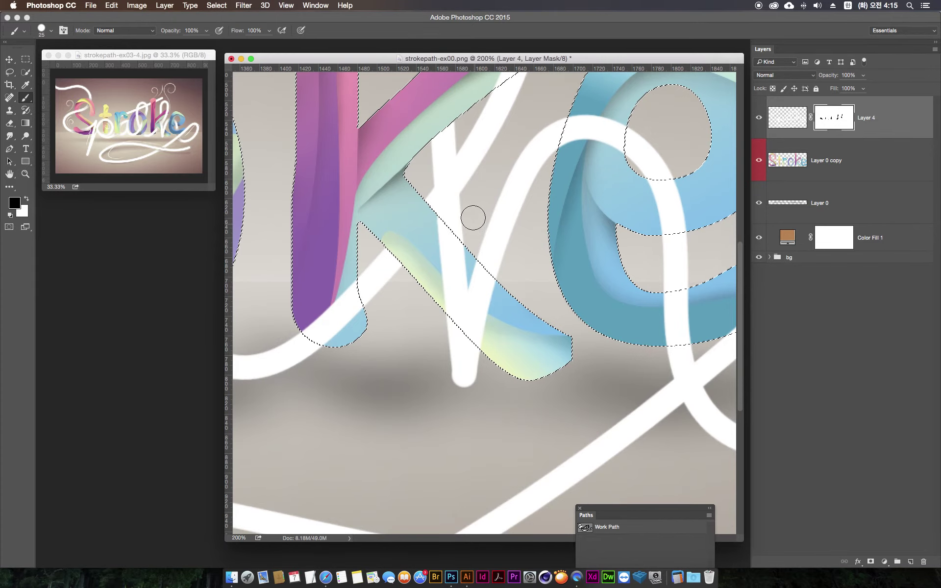
{"action": "scroll", "coordinate": [529, 285], "scroll_direction": "right", "scroll_amount": 5}
{"action": "scroll", "coordinate": [449, 315], "scroll_direction": "up", "scroll_amount": 3}
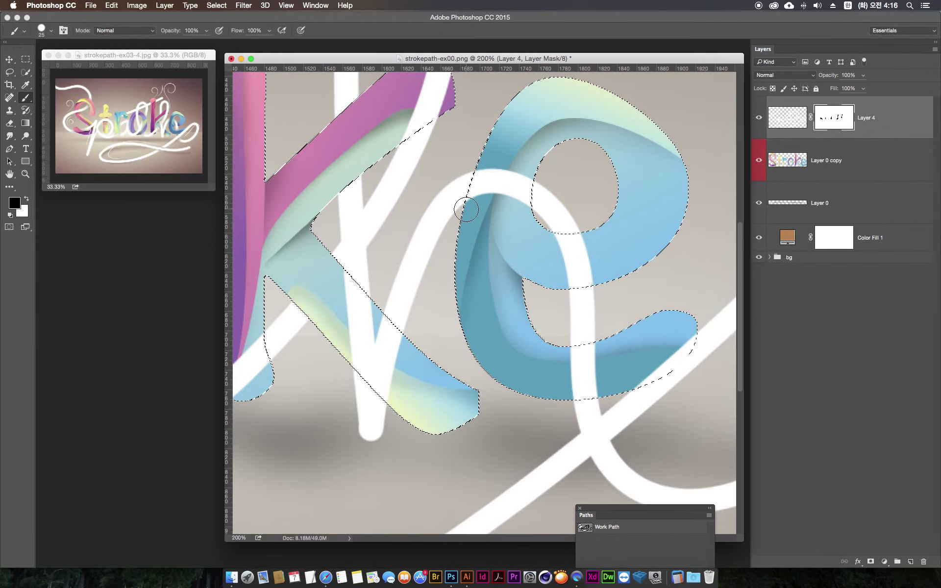
{"action": "mouse_move", "coordinate": [499, 248]}
{"action": "left_mouse_down"}
{"action": "mouse_move", "coordinate": [484, 152]}
{"action": "mouse_move", "coordinate": [468, 206]}
{"action": "mouse_move", "coordinate": [483, 206]}
{"action": "mouse_move", "coordinate": [510, 173]}
{"action": "mouse_move", "coordinate": [525, 193]}
{"action": "left_mouse_up"}
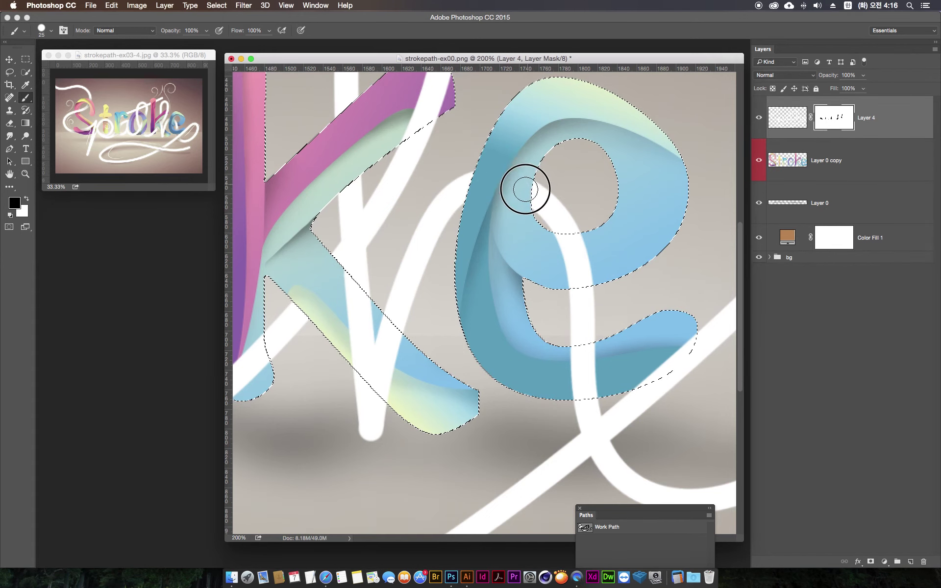
{"action": "mouse_move", "coordinate": [599, 328]}
{"action": "left_mouse_down"}
{"action": "mouse_move", "coordinate": [571, 357]}
{"action": "mouse_move", "coordinate": [589, 396]}
{"action": "left_mouse_up"}
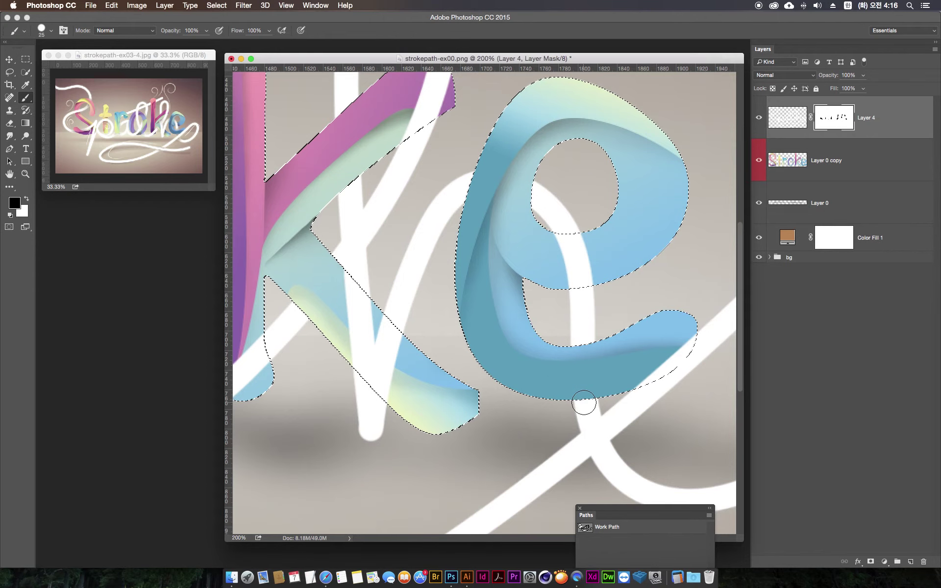
- Mask the stroke over the r's top and the k's pink top, then deselect
{"action": "key", "text": "super+minus"}
{"action": "key", "text": "super+minus"}
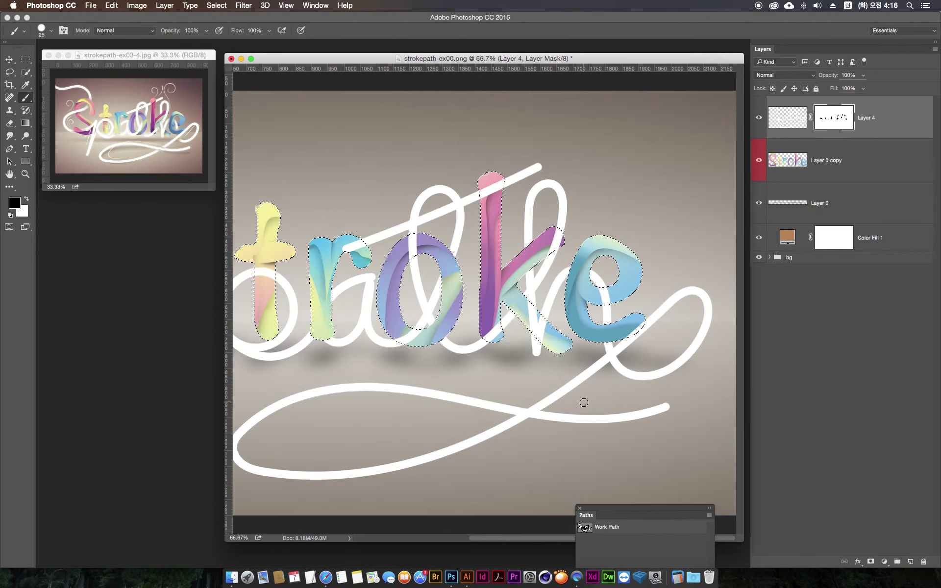
{"action": "left_click_drag", "start_coordinate": [422, 293], "coordinate": [504, 277]}
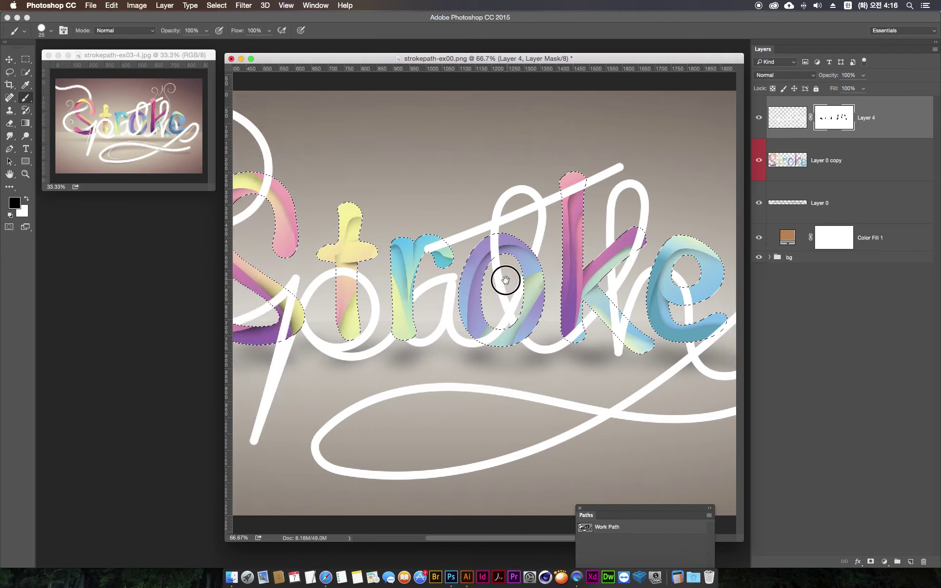
{"action": "mouse_move", "coordinate": [456, 234]}
{"action": "left_mouse_down"}
{"action": "mouse_move", "coordinate": [426, 245]}
{"action": "mouse_move", "coordinate": [439, 258]}
{"action": "left_mouse_up"}
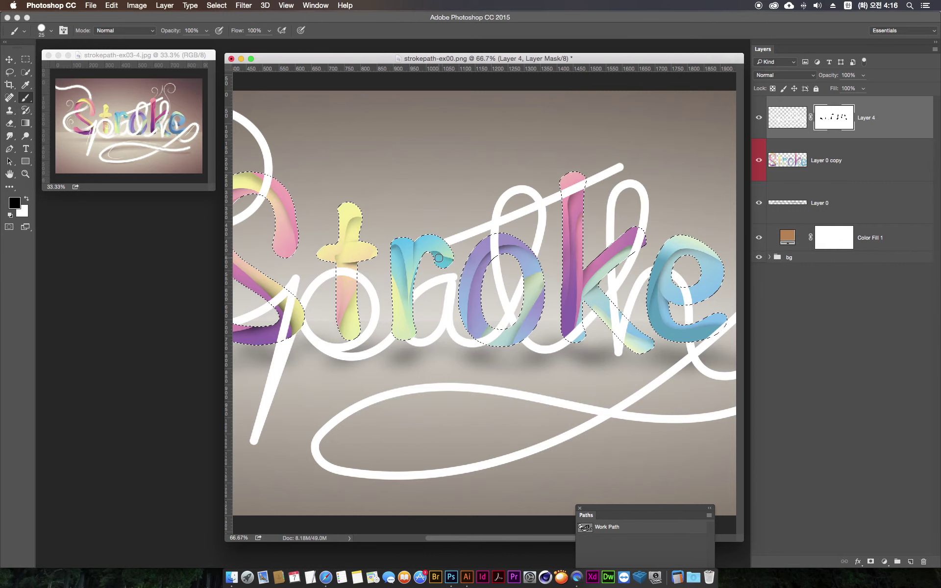
{"action": "mouse_move", "coordinate": [579, 169]}
{"action": "left_mouse_down"}
{"action": "mouse_move", "coordinate": [557, 212]}
{"action": "mouse_move", "coordinate": [573, 172]}
{"action": "mouse_move", "coordinate": [587, 170]}
{"action": "mouse_move", "coordinate": [580, 204]}
{"action": "left_mouse_up"}
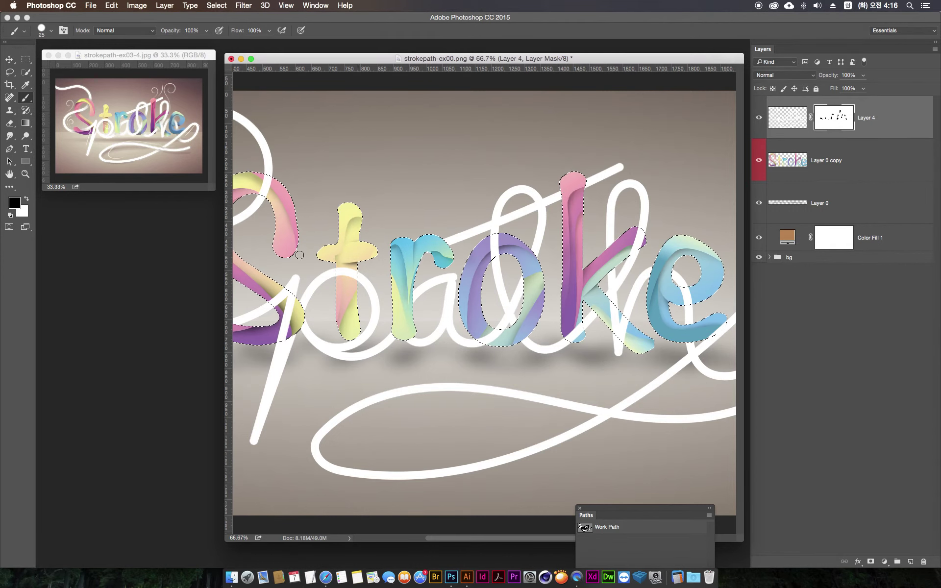
{"action": "left_click_drag", "start_coordinate": [388, 216], "coordinate": [519, 218]}
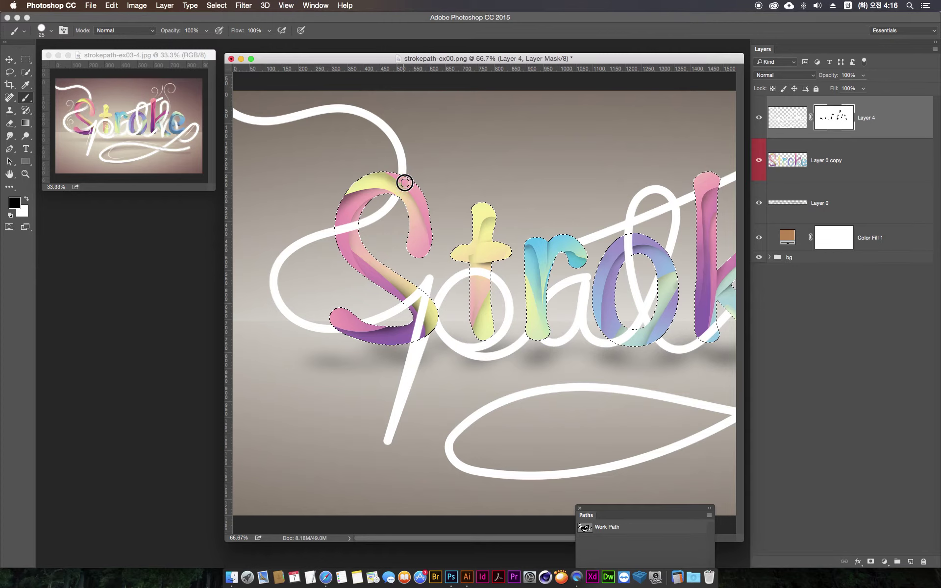
{"action": "key", "text": "super+d"}
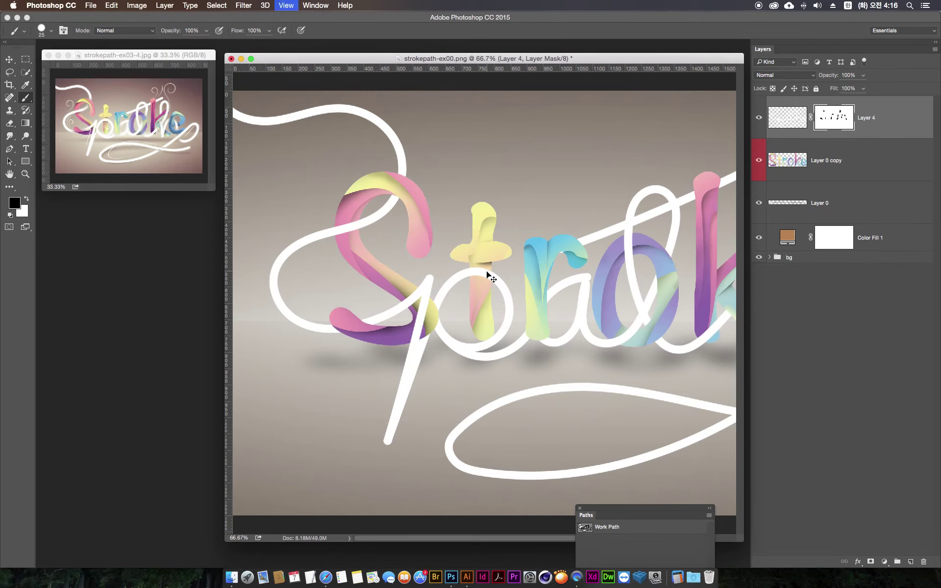
- Toggle the white strokes off and on to compare, then target Layer 4's pixels instead of its mask
{"action": "key", "text": "super+minus"}
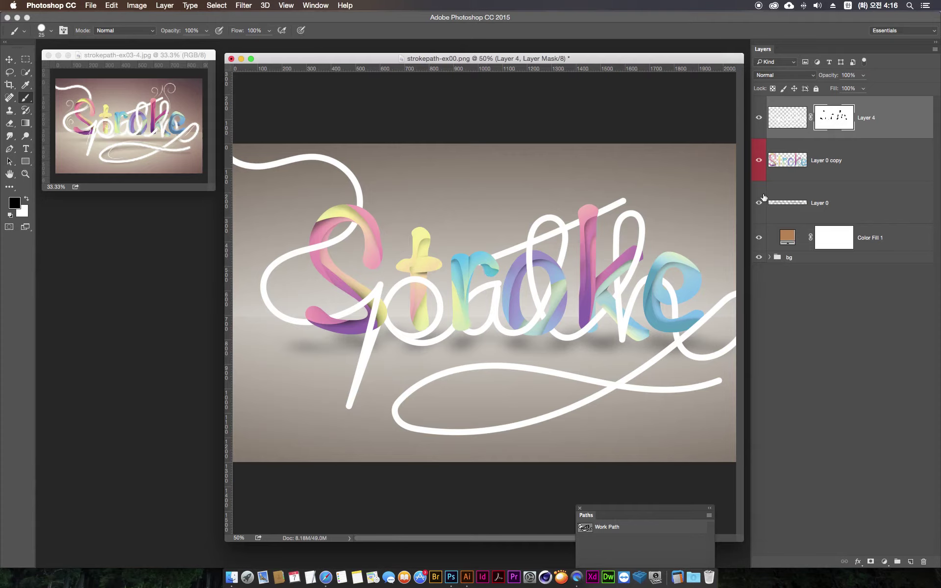
{"action": "left_click", "coordinate": [759, 117]}
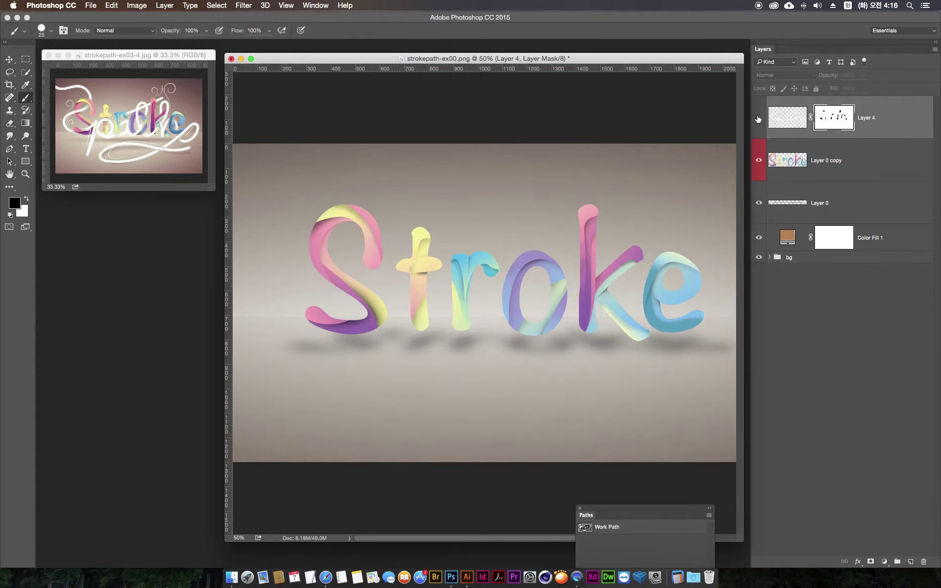
{"action": "key", "text": "ctrl+2"}
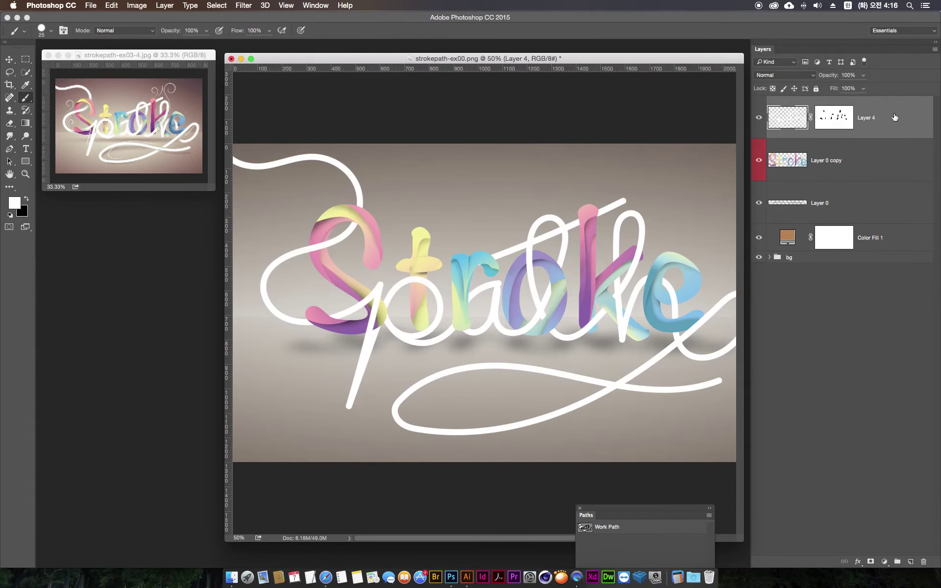
- Give the white stroke layer, Layer 4, a green colour label
{"action": "right_click", "coordinate": [894, 117]}
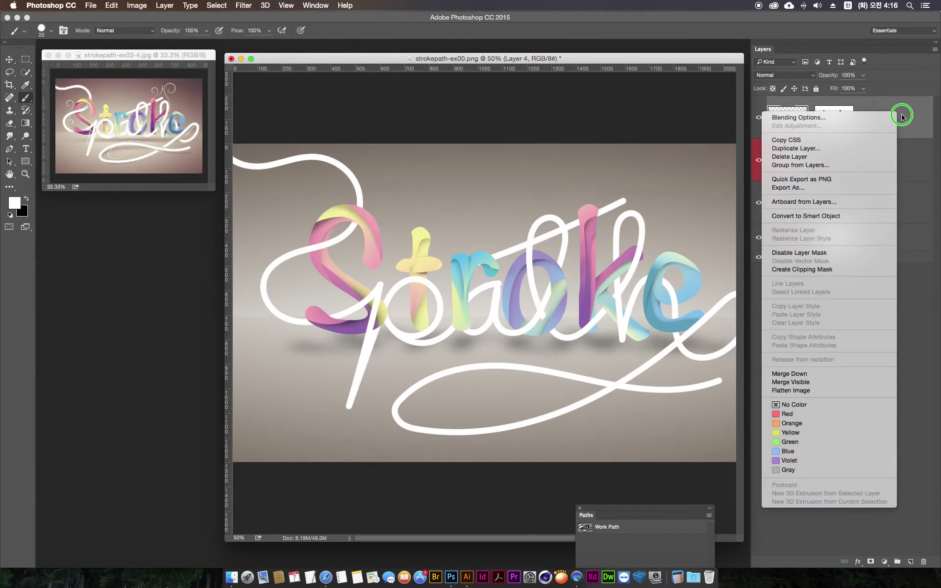
{"action": "left_click", "coordinate": [787, 455]}
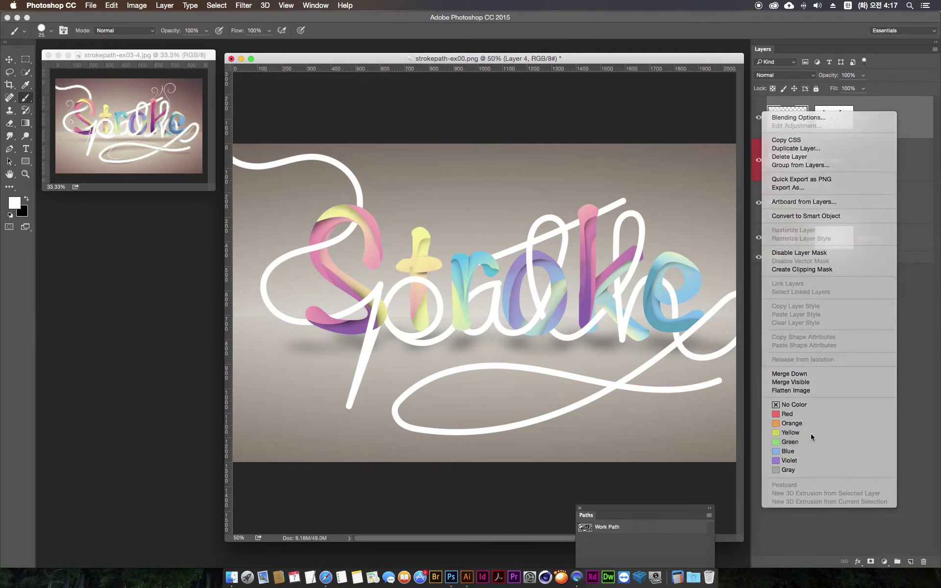
{"action": "left_click", "coordinate": [799, 511]}
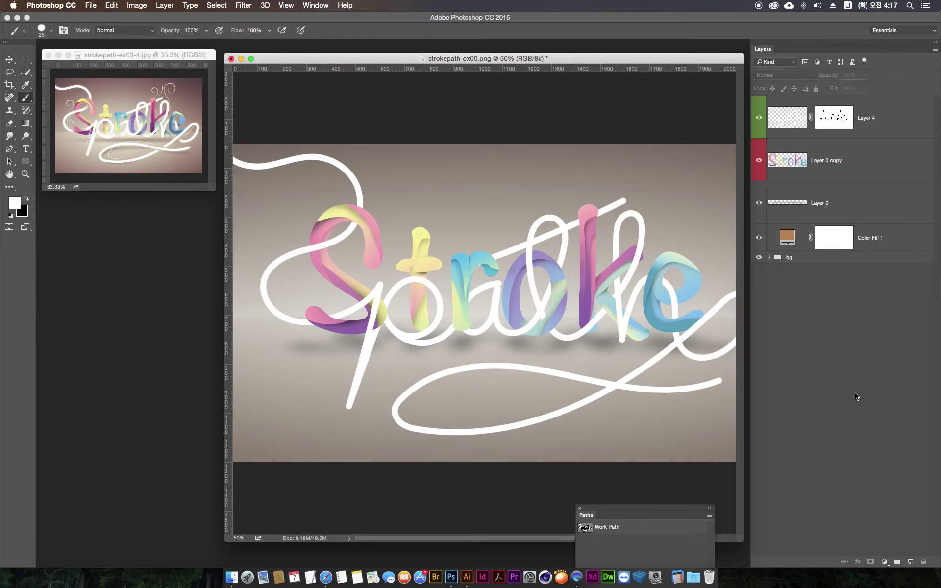
- Compare with the strokes hidden, then add a new empty layer above Layer 4
{"action": "left_click", "coordinate": [759, 120]}
{"action": "left_click", "coordinate": [759, 121]}
{"action": "left_click", "coordinate": [885, 120]}
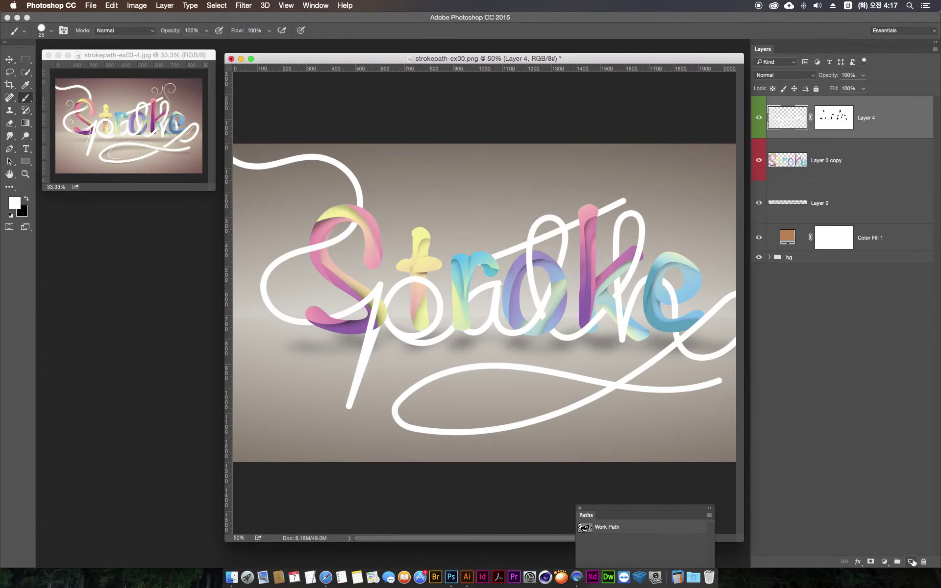
{"action": "left_click", "coordinate": [912, 561]}
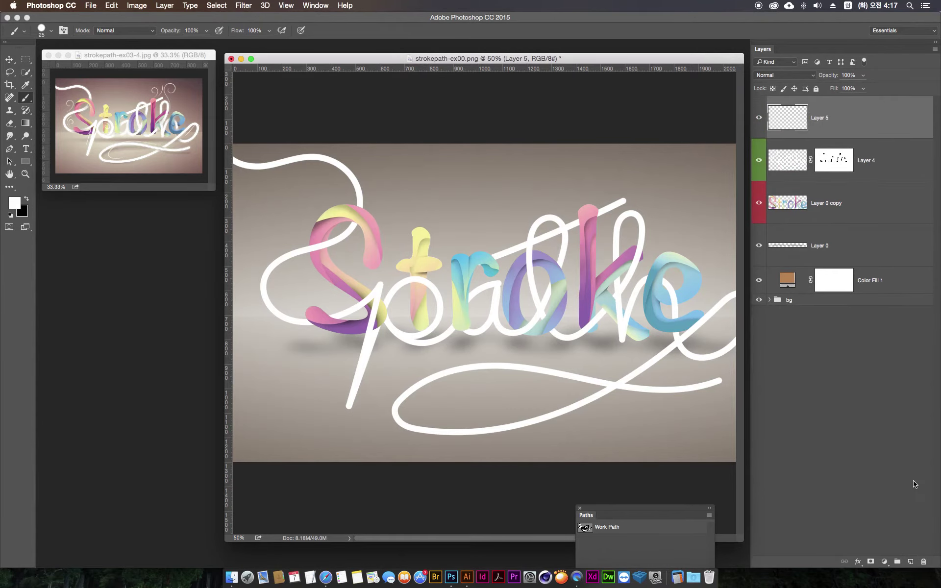
- Centre the S loop at 200% zoom, make black the paint colour and drop brush opacity to 8%
{"action": "key", "text": "super+plus"}
{"action": "key", "text": "super+plus"}
{"action": "key", "text": "super+plus"}
{"action": "left_click_drag", "start_coordinate": [451, 226], "coordinate": [647, 309]}
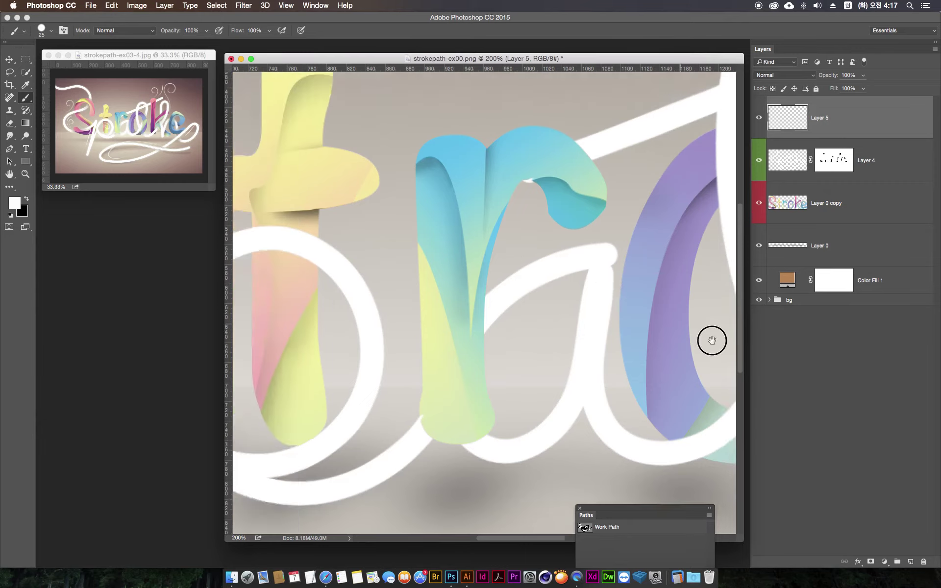
{"action": "left_click_drag", "start_coordinate": [617, 350], "coordinate": [651, 416]}
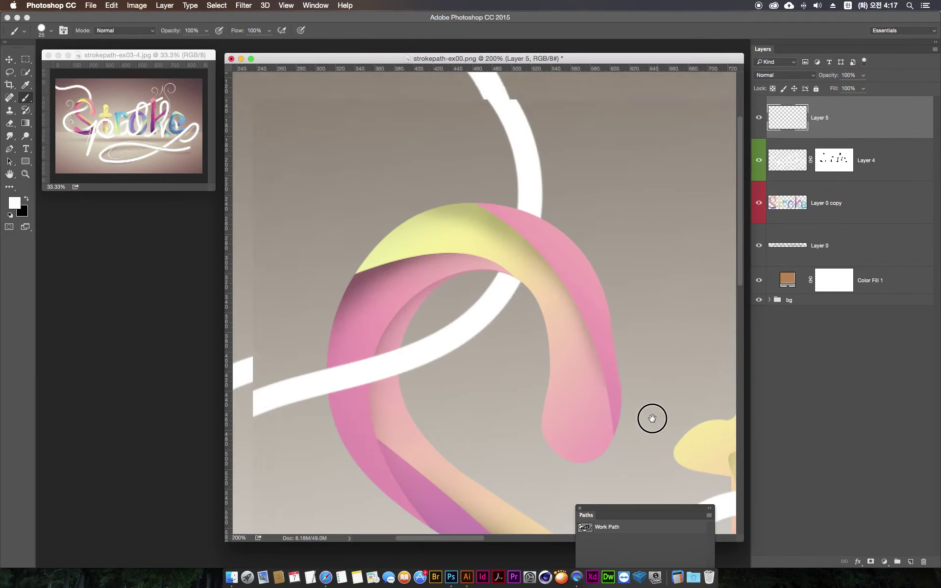
{"action": "left_click_drag", "start_coordinate": [496, 261], "coordinate": [471, 218]}
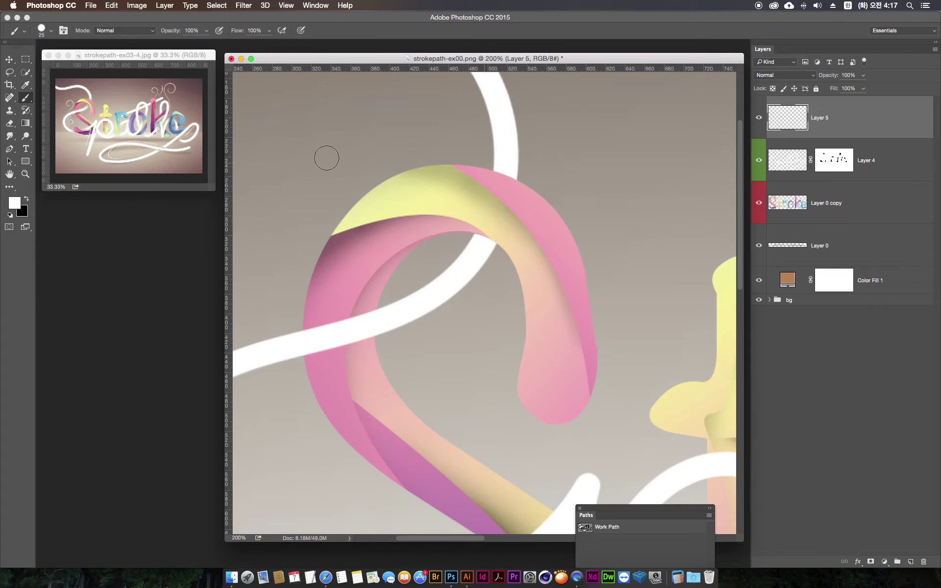
{"action": "left_click", "coordinate": [28, 199]}
{"action": "left_click_drag", "start_coordinate": [169, 31], "coordinate": [122, 38]}
{"action": "key", "text": "bracketright"}
- Choose a soft round brush preset
{"action": "left_click", "coordinate": [50, 31]}
{"action": "left_click", "coordinate": [27, 134]}
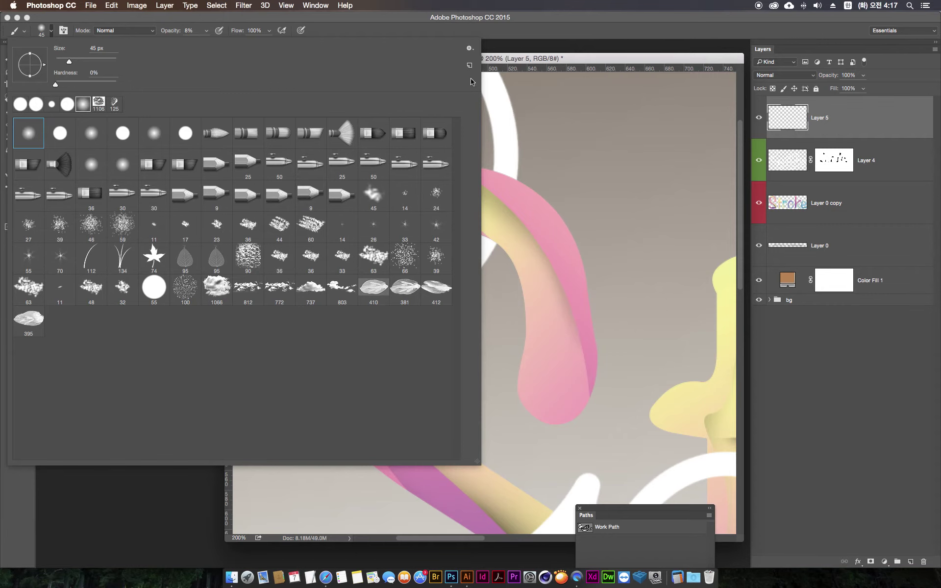
{"action": "left_click", "coordinate": [583, 61]}
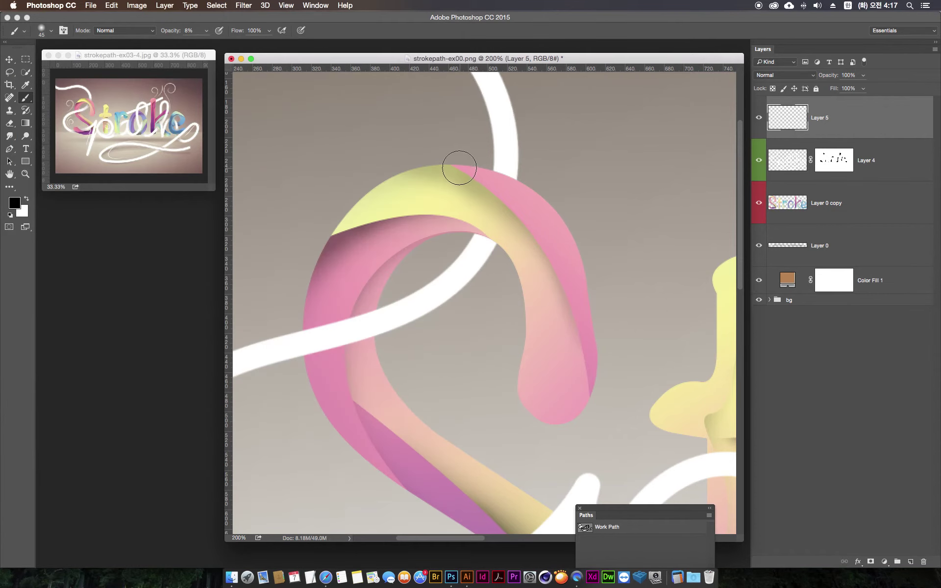
- Paint soft black shading on Layer 5 where the white stroke meets the S, checking it on and off
{"action": "left_click_drag", "start_coordinate": [504, 179], "coordinate": [544, 201]}
{"action": "mouse_move", "coordinate": [460, 164]}
{"action": "left_mouse_down"}
{"action": "mouse_move", "coordinate": [537, 199]}
{"action": "mouse_move", "coordinate": [448, 143]}
{"action": "mouse_move", "coordinate": [544, 196]}
{"action": "mouse_move", "coordinate": [542, 185]}
{"action": "mouse_move", "coordinate": [494, 168]}
{"action": "mouse_move", "coordinate": [534, 196]}
{"action": "left_mouse_up"}
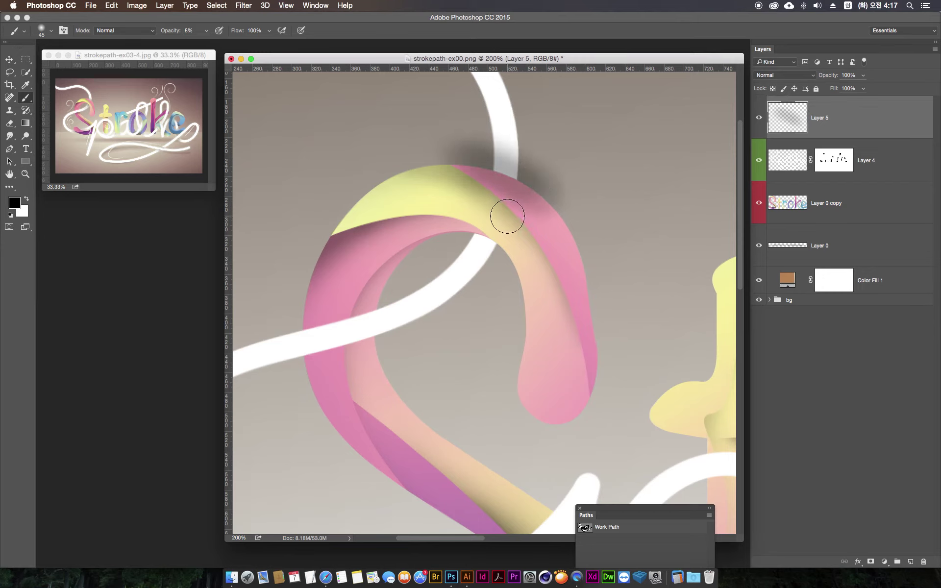
{"action": "left_click", "coordinate": [759, 118]}
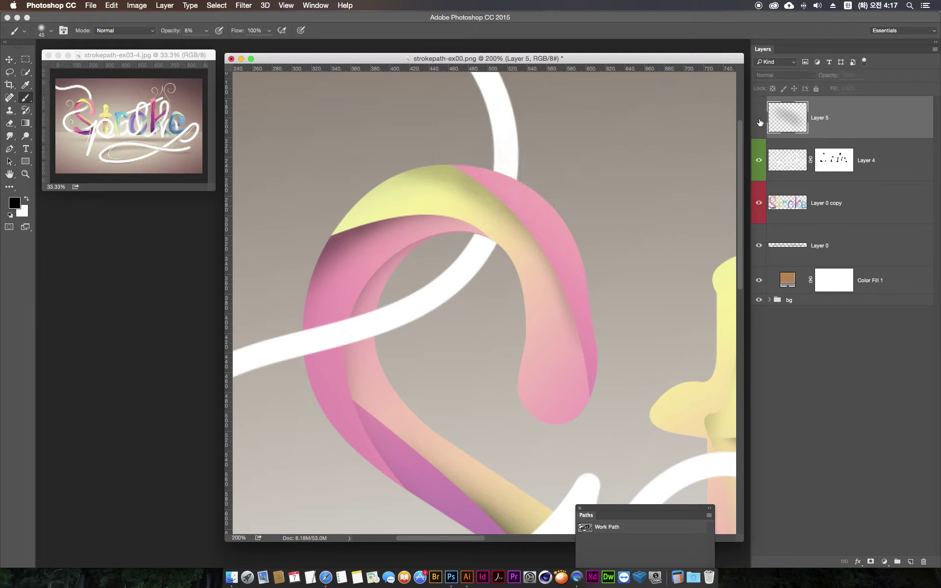
{"action": "left_click", "coordinate": [758, 119]}
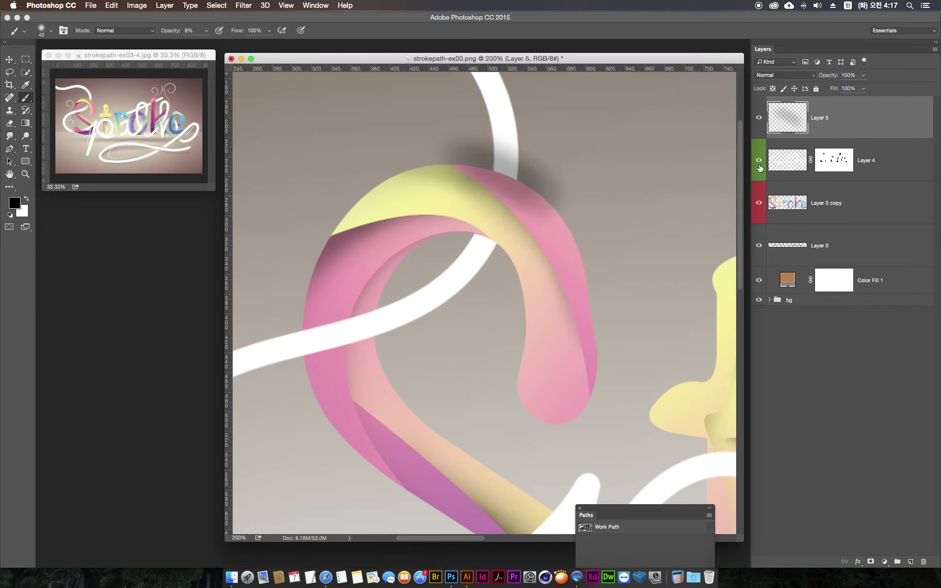
{"action": "left_click", "coordinate": [850, 212]}
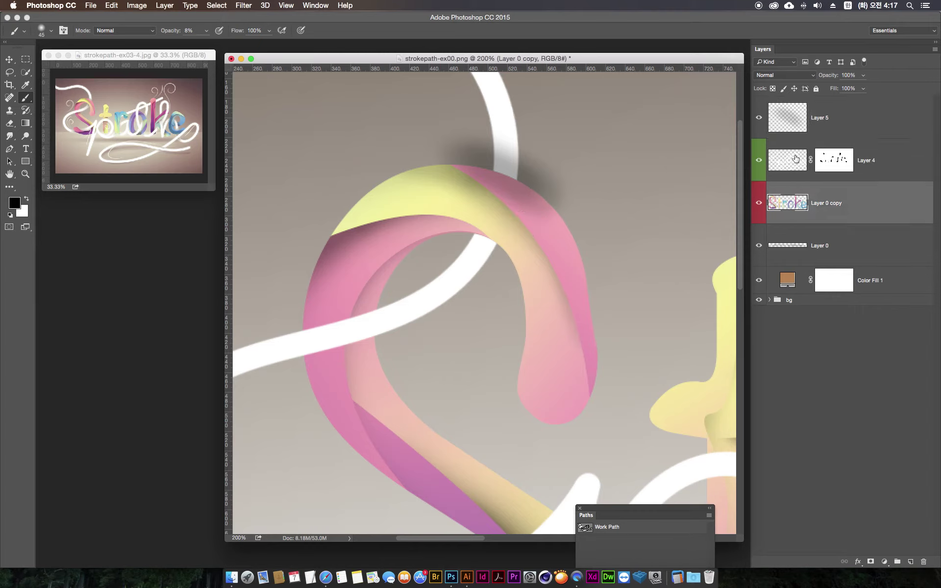
- Clip Layer 5 to the white stroke layer and toggle it to compare the shadow
{"action": "left_click", "coordinate": [836, 161]}
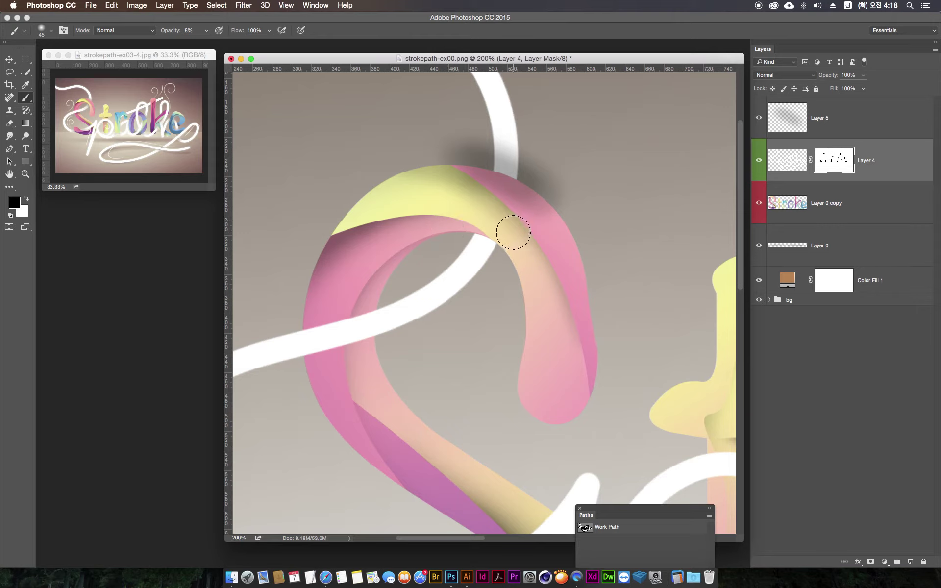
{"action": "left_click", "coordinate": [817, 127]}
{"action": "left_click", "coordinate": [758, 118]}
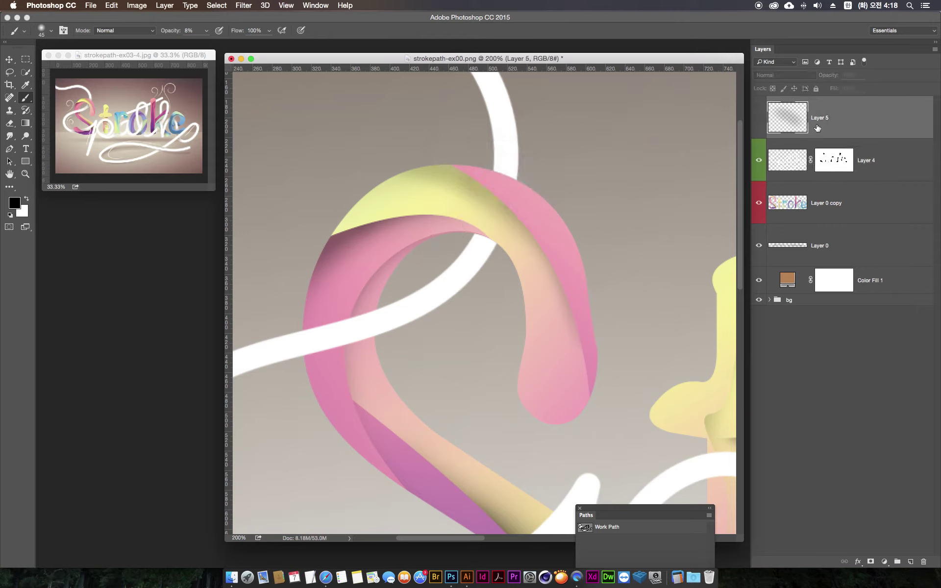
{"action": "left_click", "coordinate": [758, 117]}
{"action": "right_click", "coordinate": [852, 119]}
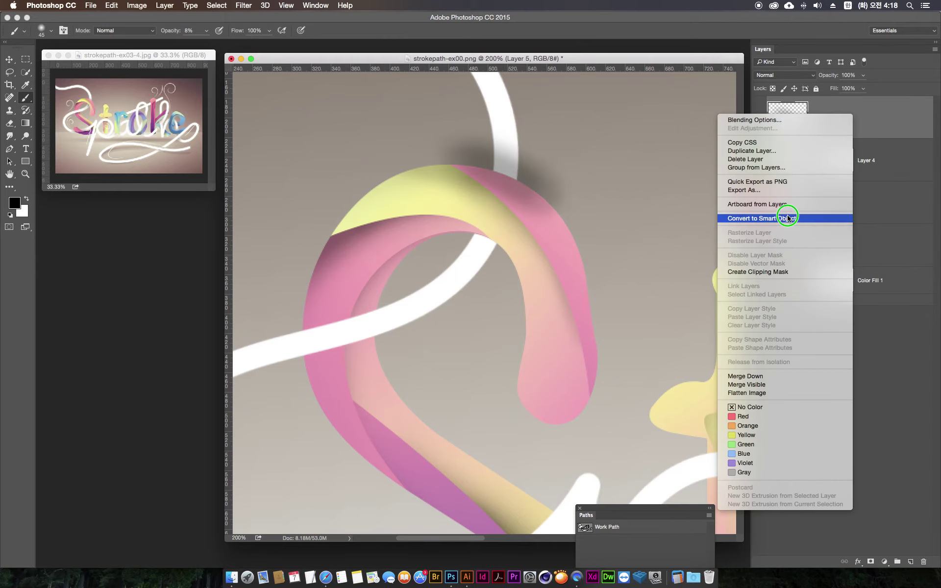
{"action": "left_click", "coordinate": [761, 266]}
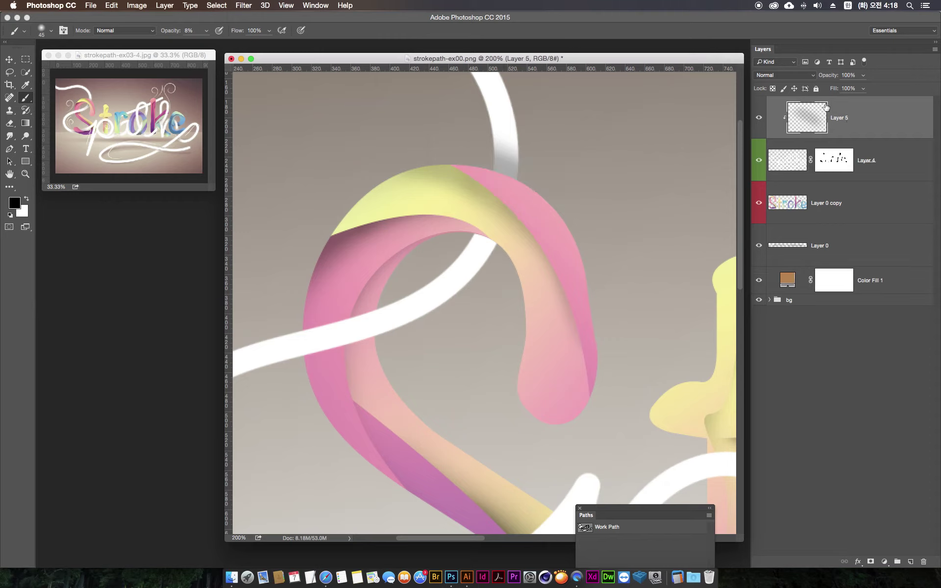
{"action": "left_click", "coordinate": [759, 120]}
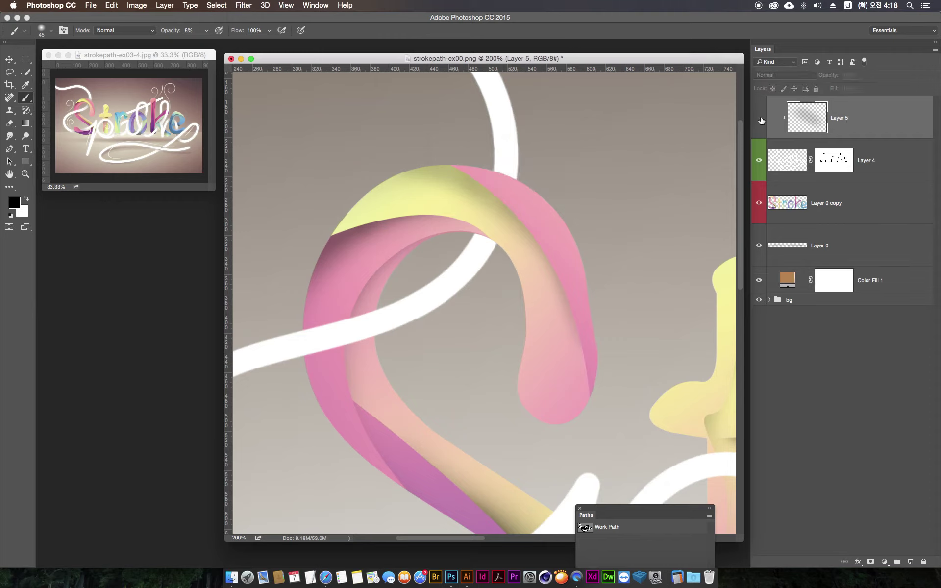
{"action": "left_click", "coordinate": [759, 120]}
{"action": "left_click", "coordinate": [759, 120]}
{"action": "left_click", "coordinate": [758, 120]}
{"action": "left_click", "coordinate": [759, 120]}
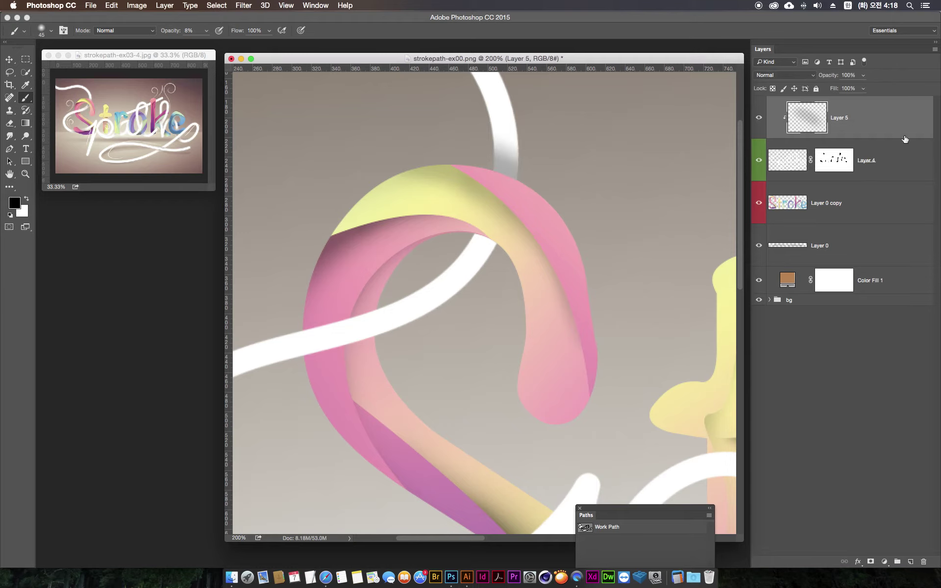
- Delete the old shadow layer and clip a fresh empty layer to Layer 4
{"action": "left_click_drag", "start_coordinate": [905, 140], "coordinate": [924, 562]}
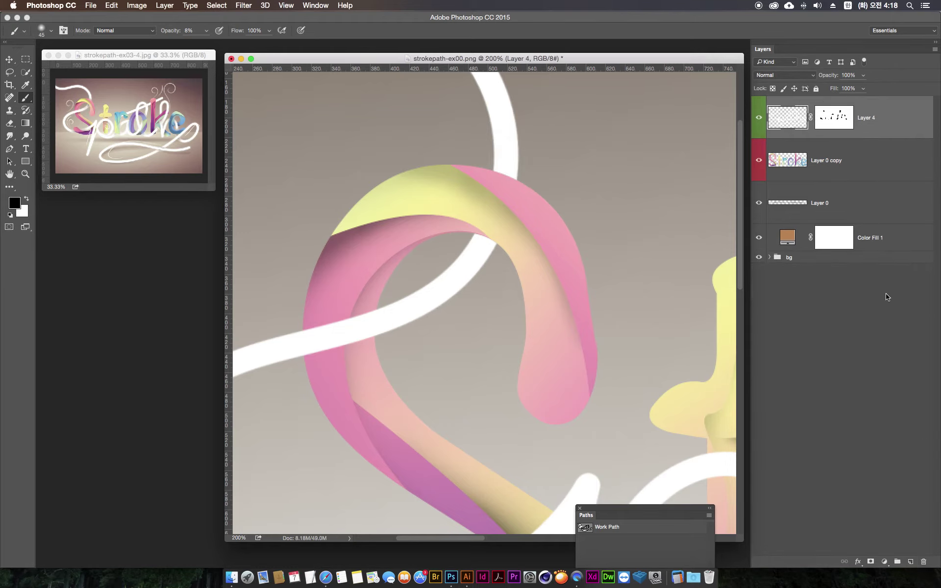
{"action": "left_click", "coordinate": [909, 563]}
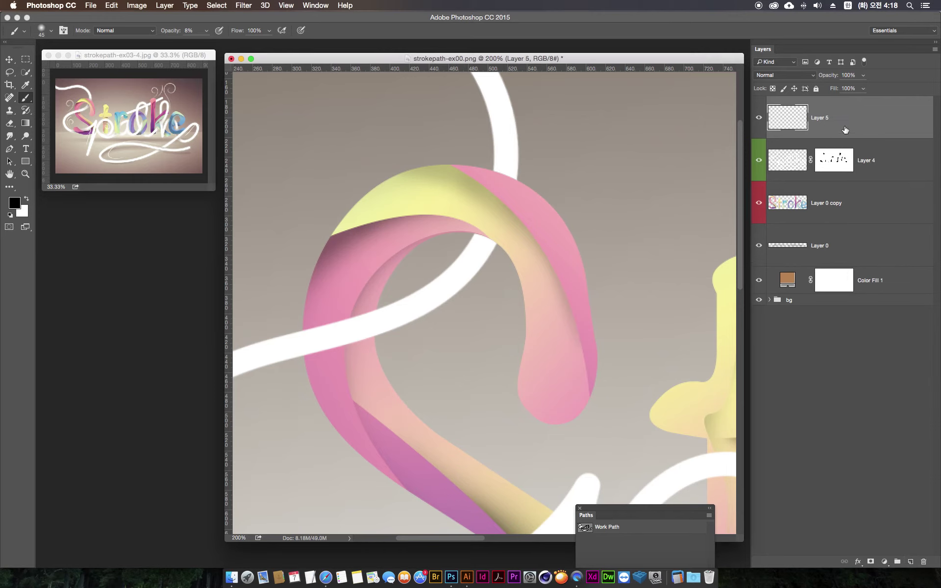
{"action": "right_click", "coordinate": [845, 130]}
{"action": "left_click", "coordinate": [783, 278]}
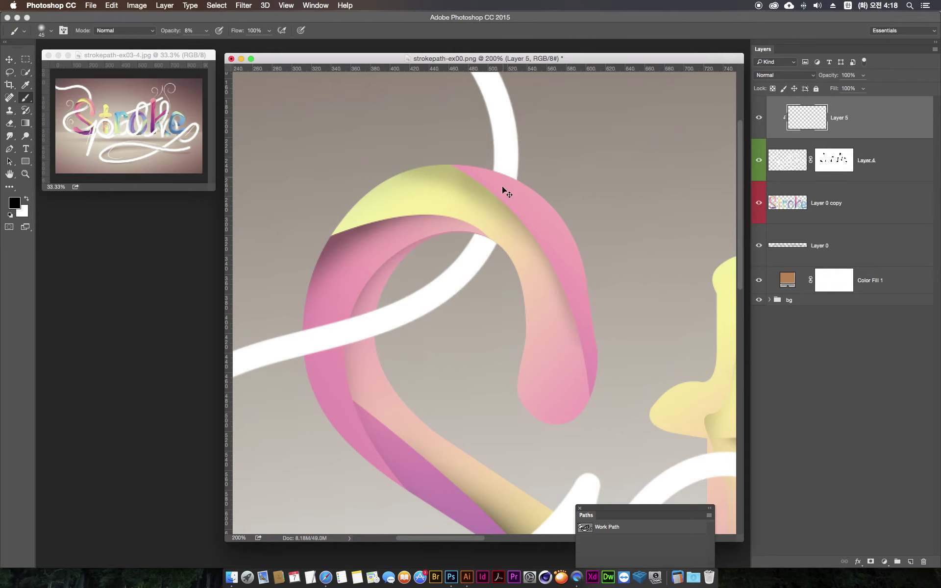
- Paint faint grey shading over the top of the pink S
{"action": "scroll", "coordinate": [490, 198], "scroll_direction": "down", "scroll_amount": 1}
{"action": "mouse_move", "coordinate": [475, 198]}
{"action": "left_mouse_down"}
{"action": "mouse_move", "coordinate": [470, 185]}
{"action": "mouse_move", "coordinate": [502, 223]}
{"action": "left_mouse_up"}
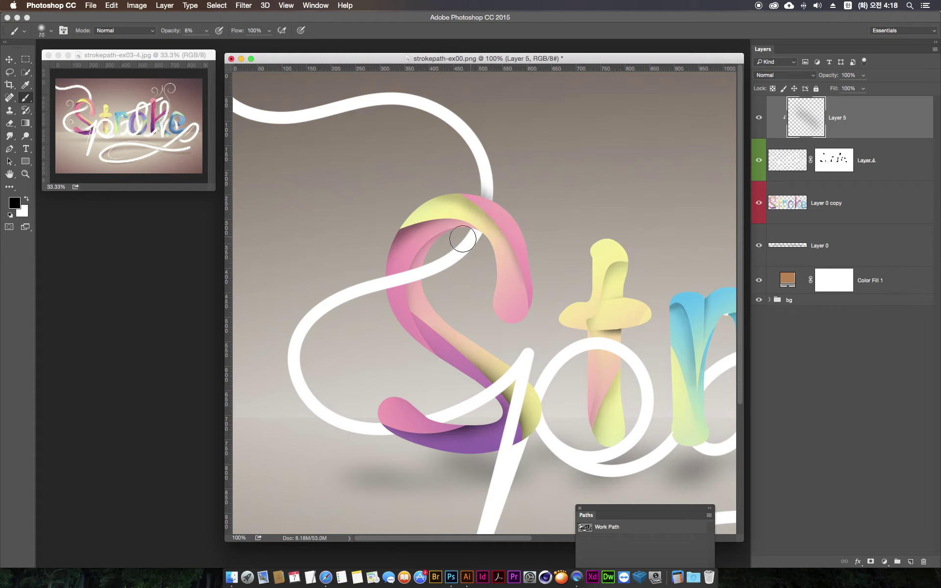
{"action": "mouse_move", "coordinate": [462, 239]}
{"action": "left_mouse_down"}
{"action": "mouse_move", "coordinate": [464, 225]}
{"action": "mouse_move", "coordinate": [484, 234]}
{"action": "left_mouse_up"}
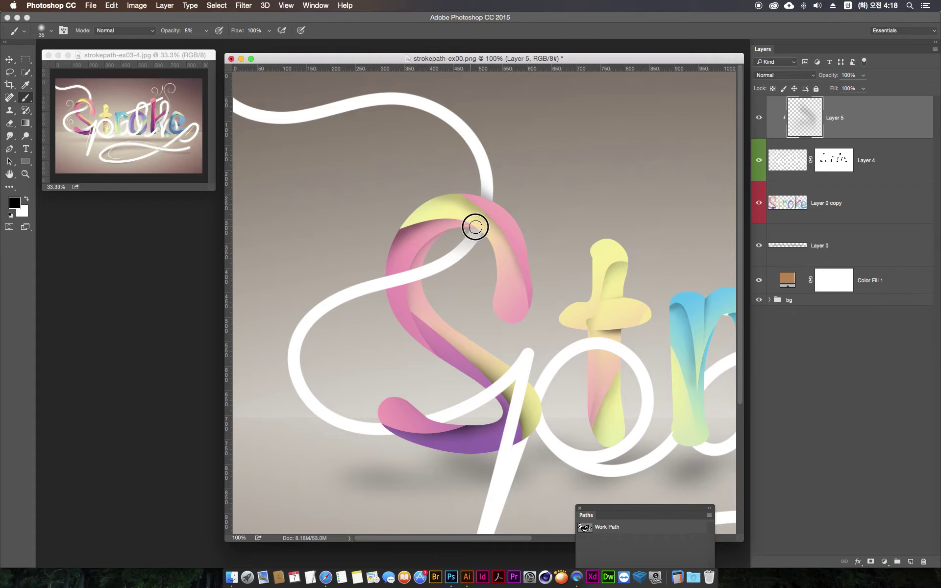
{"action": "left_click_drag", "start_coordinate": [471, 227], "coordinate": [488, 234]}
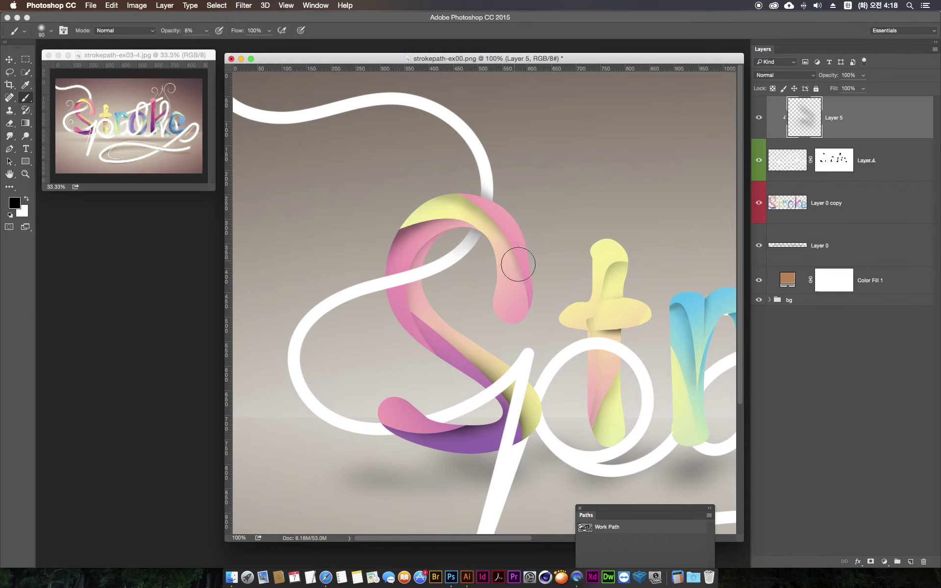
{"action": "key", "text": "super+minus"}
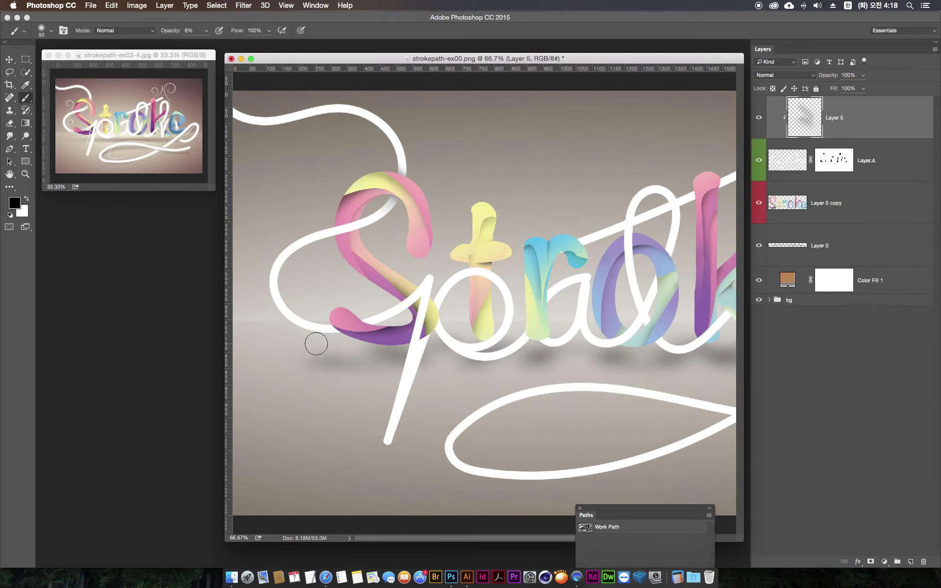
- Undo the top shading and shade the white tube where it meets the S's lower pink end
{"action": "key", "text": "super+plus"}
{"action": "key", "text": "super+plus"}
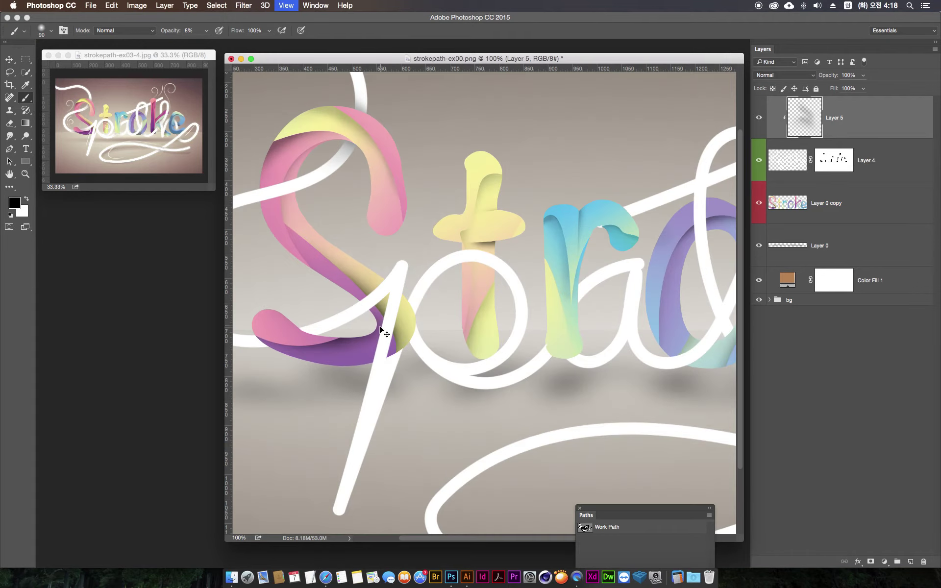
{"action": "mouse_move", "coordinate": [329, 350]}
{"action": "left_mouse_down"}
{"action": "mouse_move", "coordinate": [599, 242]}
{"action": "mouse_move", "coordinate": [678, 234]}
{"action": "left_mouse_up"}
{"action": "key", "text": "["}
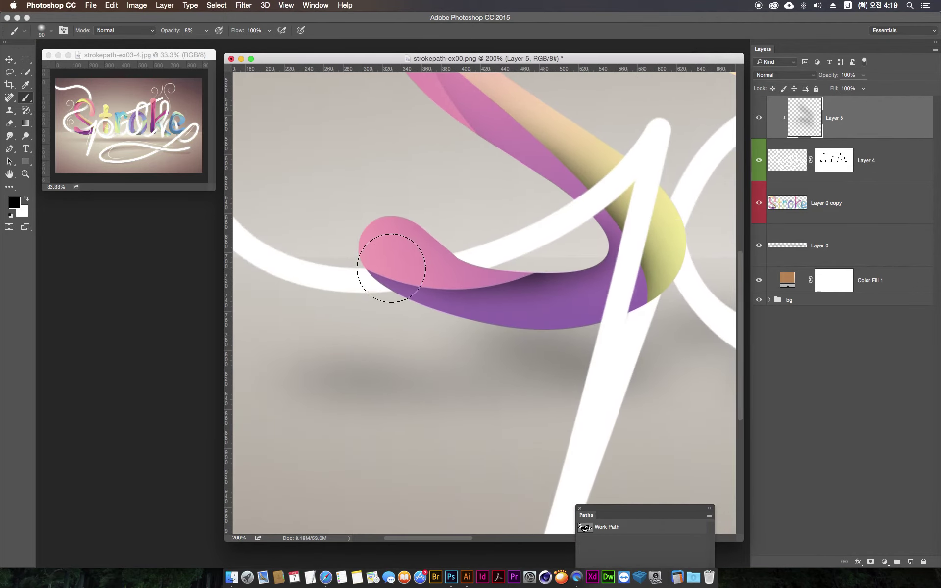
{"action": "key", "text": "bracketleft"}
{"action": "key", "text": "bracketleft"}
{"action": "key", "text": "bracketleft"}
{"action": "key", "text": "bracketleft"}
{"action": "key", "text": "ctrl+z"}
{"action": "mouse_move", "coordinate": [350, 276]}
{"action": "left_mouse_down"}
{"action": "mouse_move", "coordinate": [410, 269]}
{"action": "mouse_move", "coordinate": [374, 280]}
{"action": "mouse_move", "coordinate": [385, 289]}
{"action": "left_mouse_up"}
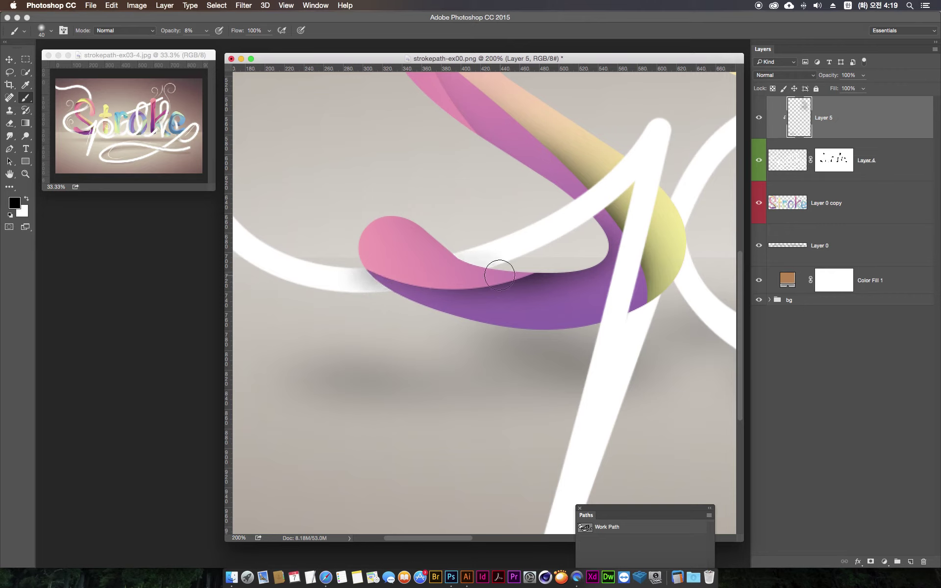
{"action": "key", "text": "bracketleft"}
{"action": "key", "text": "bracketleft"}
{"action": "key", "text": "bracketleft"}
{"action": "key", "text": "bracketleft"}
{"action": "key", "text": "bracketleft"}
{"action": "key", "text": "bracketleft"}
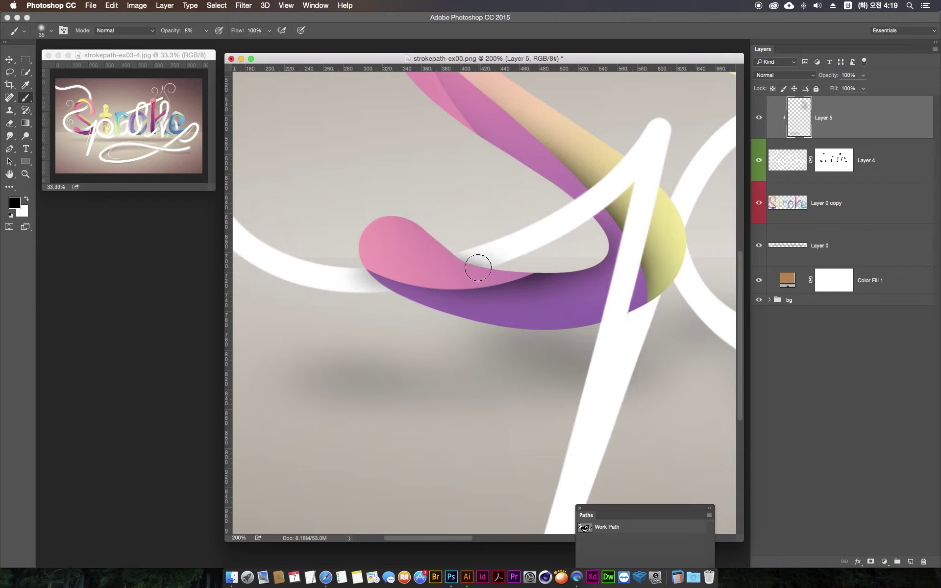
{"action": "left_click_drag", "start_coordinate": [478, 267], "coordinate": [443, 256]}
{"action": "key", "text": "bracketright"}
{"action": "key", "text": "bracketright"}
{"action": "key", "text": "bracketright"}
{"action": "key", "text": "bracketleft"}
{"action": "key", "text": "bracketleft"}
{"action": "key", "text": "bracketleft"}
{"action": "mouse_move", "coordinate": [515, 278]}
{"action": "left_mouse_down"}
{"action": "mouse_move", "coordinate": [487, 269]}
{"action": "mouse_move", "coordinate": [458, 277]}
{"action": "left_mouse_up"}
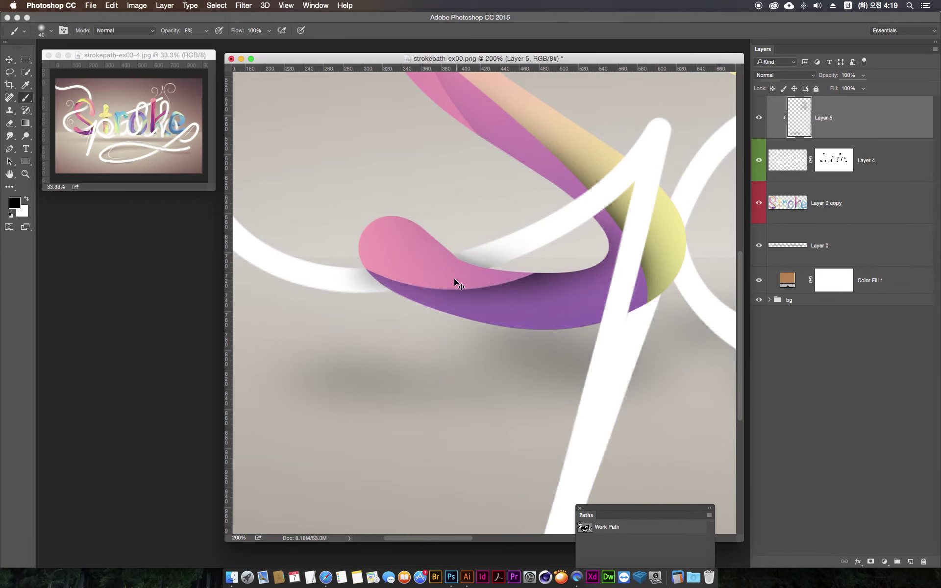
{"action": "key", "text": "super+minus"}
{"action": "key", "text": "super+minus"}
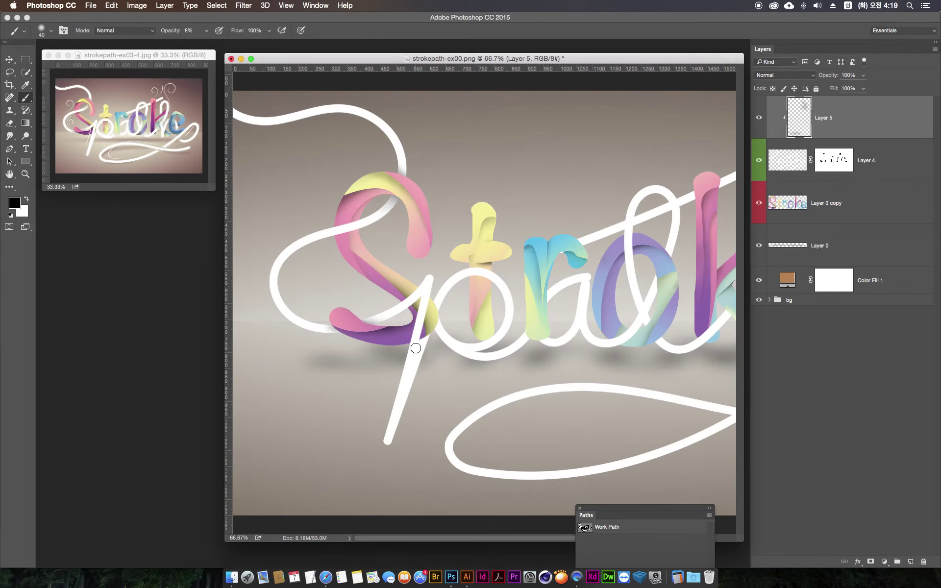
- Shade where the white loop meets the yellow tube at the base of the S
{"action": "key", "text": "super+plus"}
{"action": "key", "text": "super+plus"}
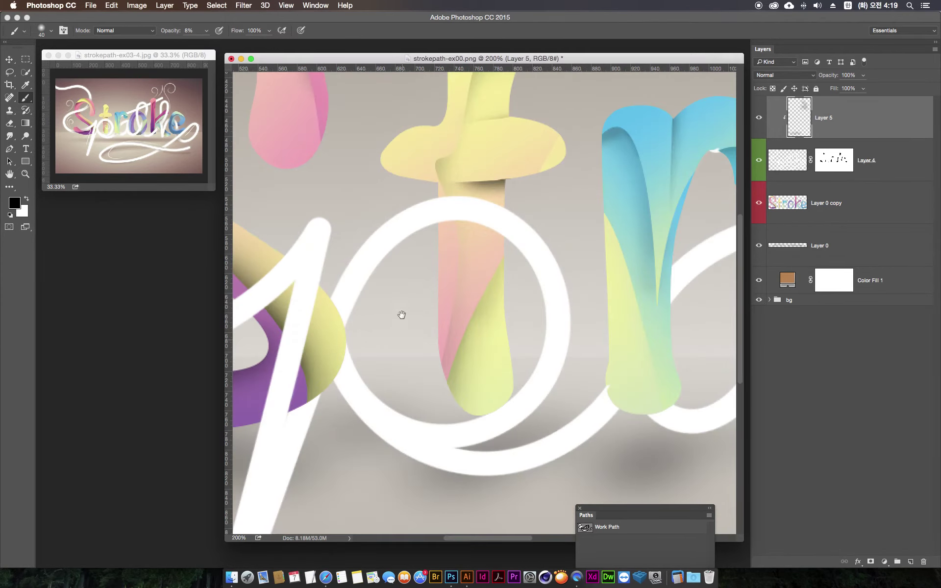
{"action": "scroll", "coordinate": [531, 203], "scroll_direction": "down", "scroll_amount": 5}
{"action": "scroll", "coordinate": [531, 204], "scroll_direction": "left", "scroll_amount": 5}
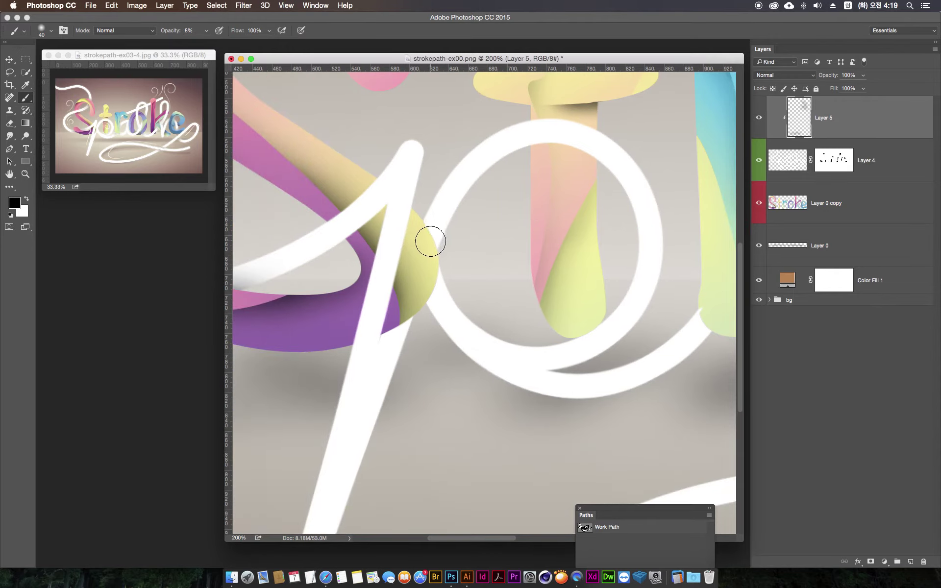
{"action": "left_click_drag", "start_coordinate": [431, 241], "coordinate": [437, 246]}
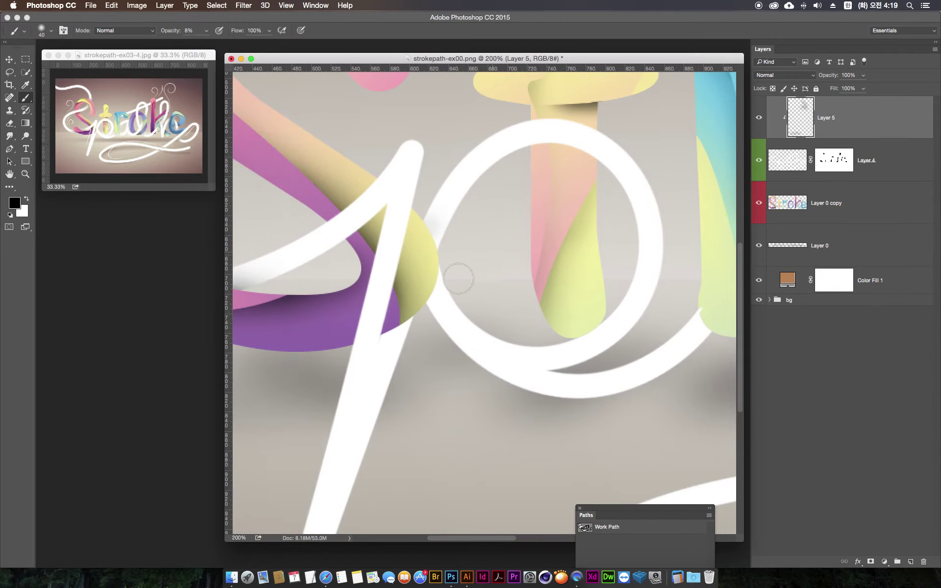
{"action": "left_click_drag", "start_coordinate": [404, 208], "coordinate": [366, 311]}
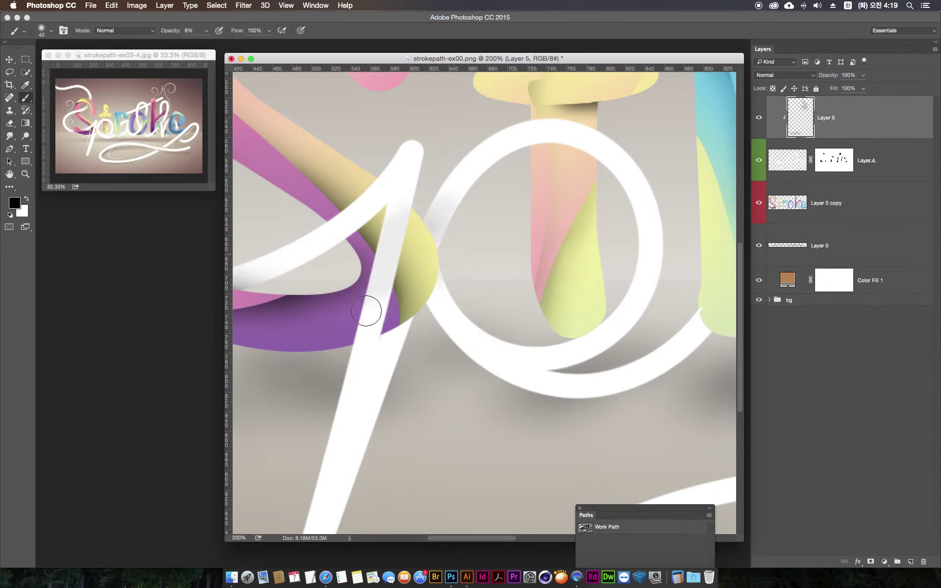
{"action": "key", "text": "ctrl+alt+z"}
{"action": "key", "text": "ctrl+alt+z"}
{"action": "key", "text": "ctrl+alt+z"}
{"action": "mouse_move", "coordinate": [448, 234]}
{"action": "left_mouse_down"}
{"action": "mouse_move", "coordinate": [418, 225]}
{"action": "mouse_move", "coordinate": [378, 273]}
{"action": "mouse_move", "coordinate": [420, 252]}
{"action": "mouse_move", "coordinate": [439, 225]}
{"action": "mouse_move", "coordinate": [429, 244]}
{"action": "left_mouse_up"}
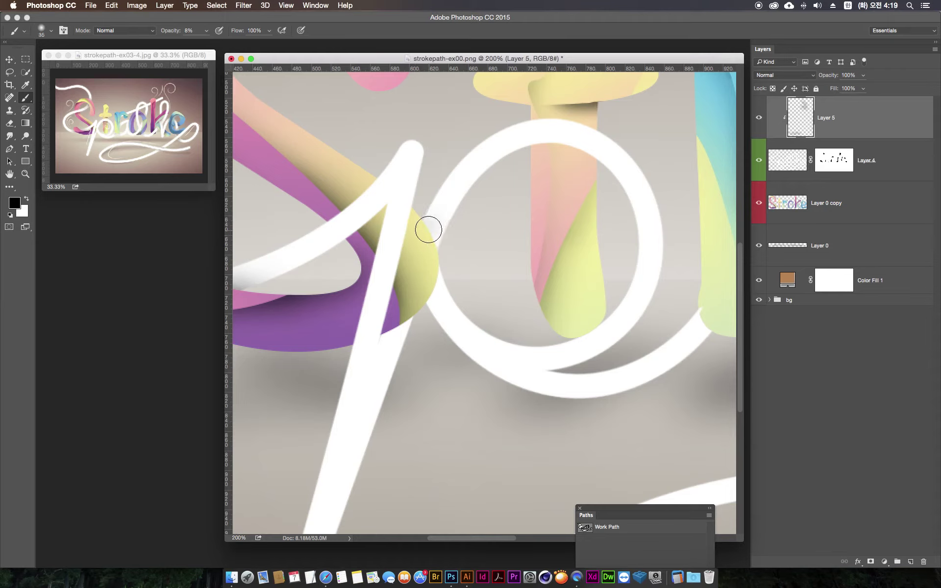
{"action": "key", "text": "["}
{"action": "left_click_drag", "start_coordinate": [425, 222], "coordinate": [435, 235]}
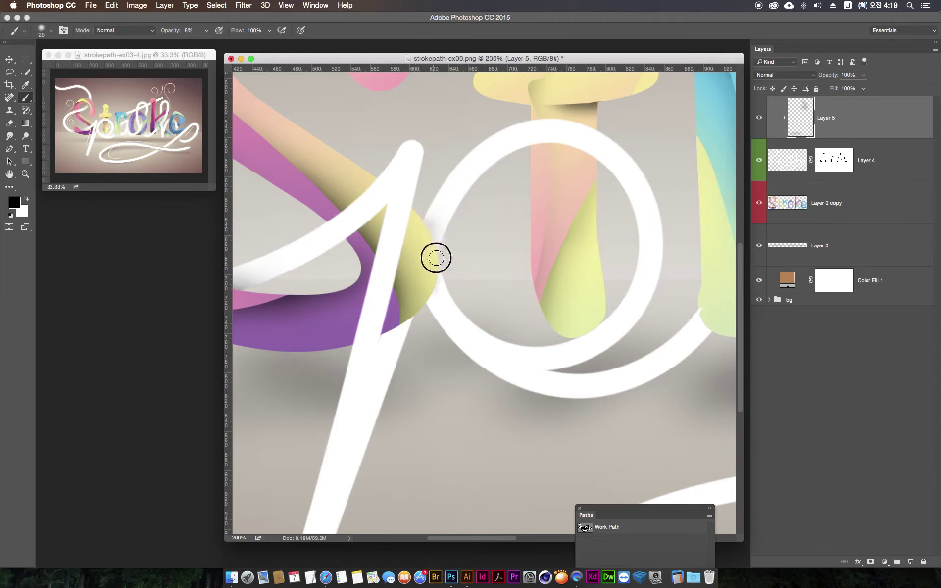
{"action": "left_click_drag", "start_coordinate": [425, 251], "coordinate": [423, 262]}
{"action": "left_click_drag", "start_coordinate": [442, 297], "coordinate": [443, 259]}
- Shade the diagonal white stroke below the purple tube with a larger brush
{"action": "key", "text": "]"}
{"action": "key", "text": "]"}
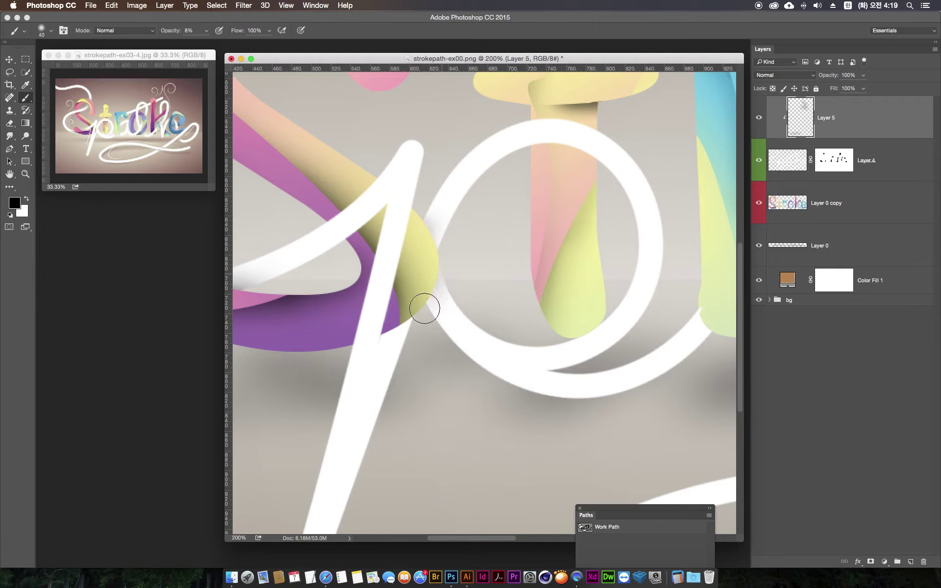
{"action": "left_click_drag", "start_coordinate": [392, 358], "coordinate": [441, 273]}
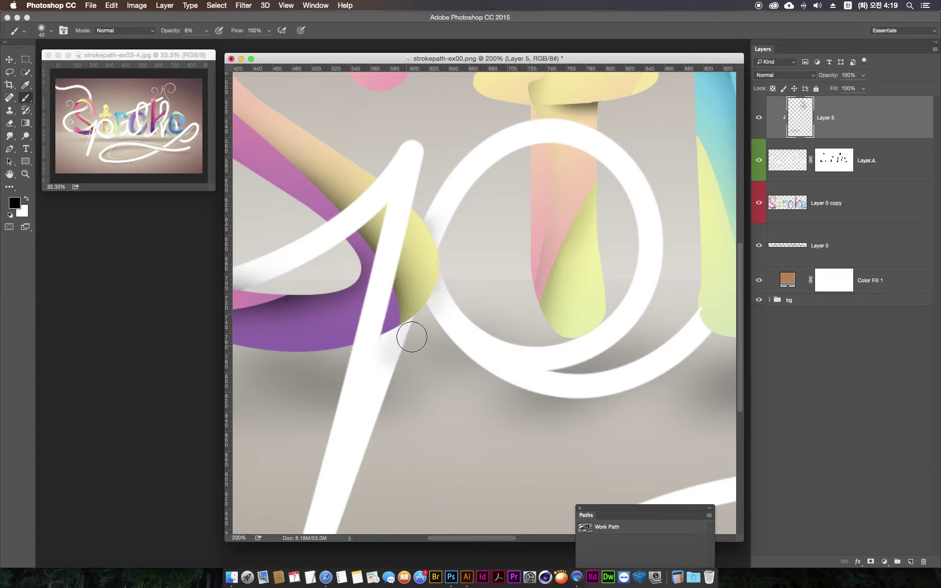
{"action": "left_click_drag", "start_coordinate": [414, 331], "coordinate": [464, 248]}
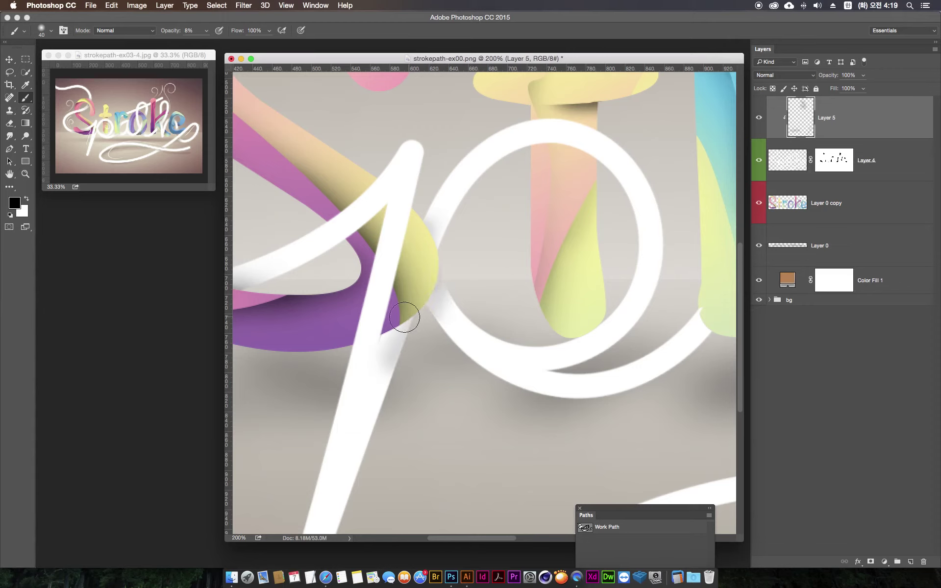
{"action": "key", "text": "bracketleft"}
{"action": "left_click_drag", "start_coordinate": [411, 312], "coordinate": [365, 343]}
{"action": "key", "text": "bracketleft"}
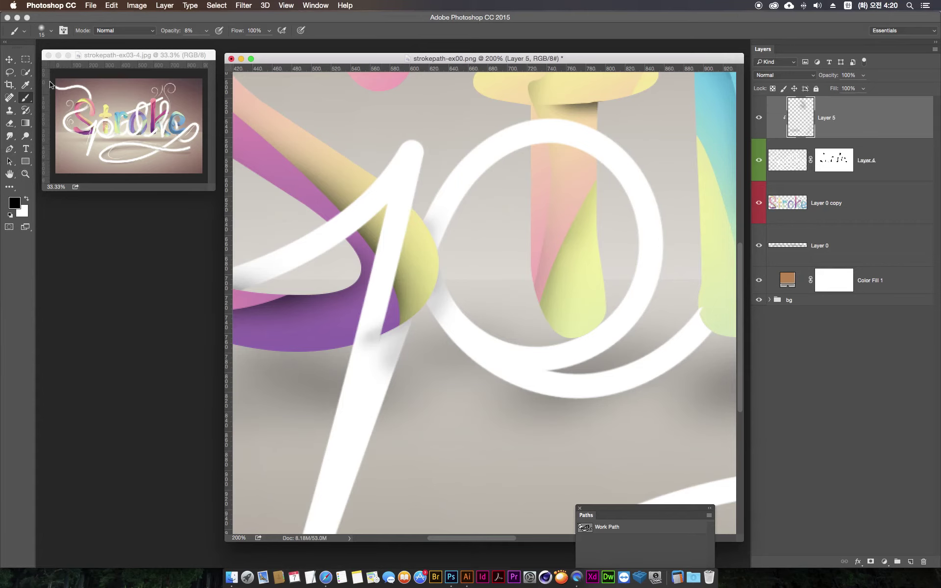
- Lightly erase the shadow under the white loop with a soft size-60 eraser at 6% opacity
{"action": "left_click", "coordinate": [10, 124]}
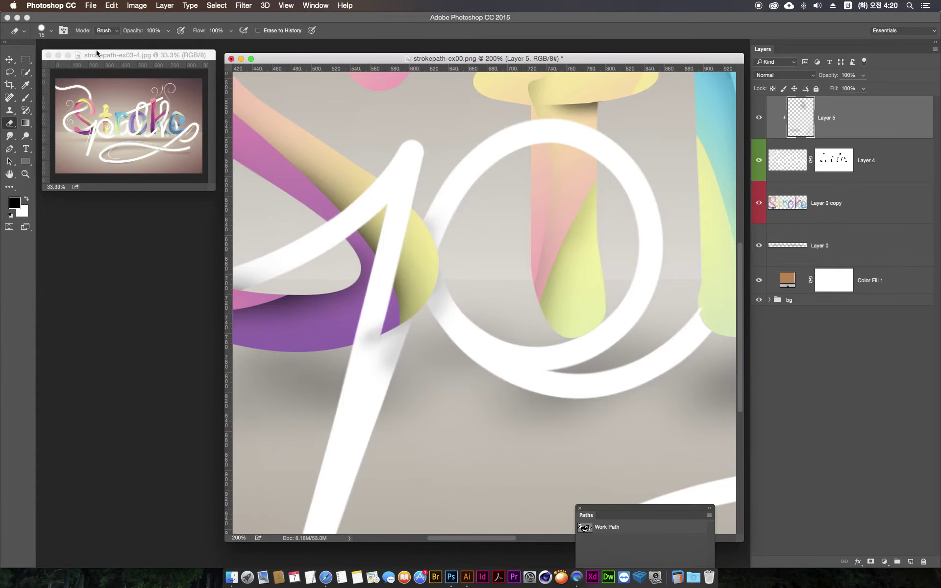
{"action": "left_click", "coordinate": [50, 31]}
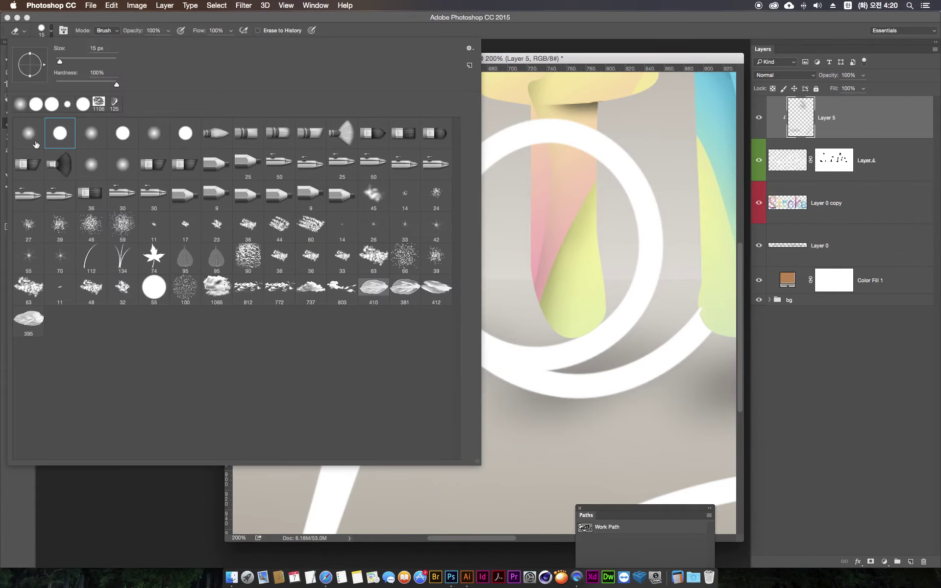
{"action": "left_click", "coordinate": [19, 147]}
{"action": "left_click", "coordinate": [557, 60]}
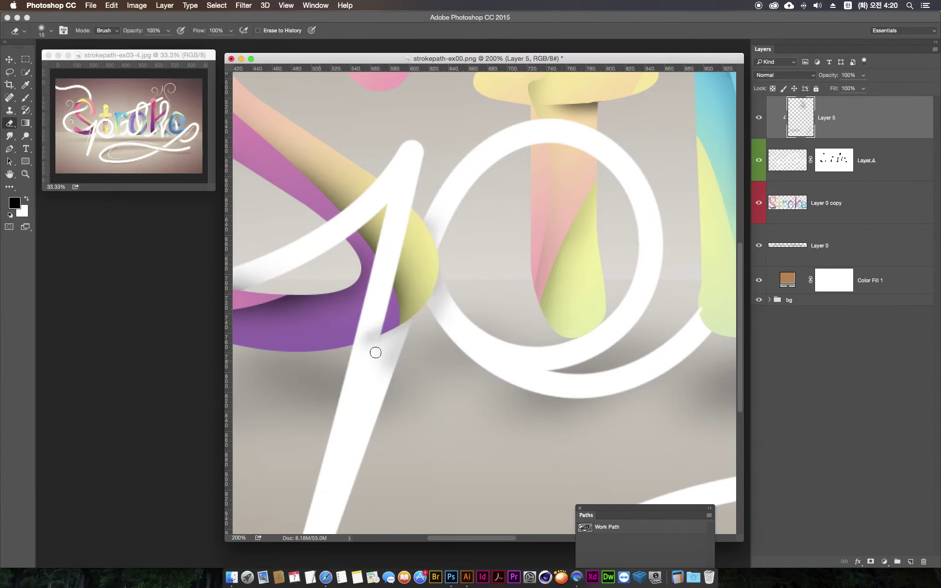
{"action": "key", "text": "bracketright"}
{"action": "key", "text": "bracketright"}
{"action": "key", "text": "bracketright"}
{"action": "key", "text": "bracketright"}
{"action": "left_click_drag", "start_coordinate": [164, 41], "coordinate": [123, 42]}
{"action": "left_click_drag", "start_coordinate": [348, 403], "coordinate": [446, 386]}
- Erase the white stroke's edge over the purple shape with a hard size-25 eraser at 100%
{"action": "left_click", "coordinate": [51, 31]}
{"action": "left_click", "coordinate": [57, 139]}
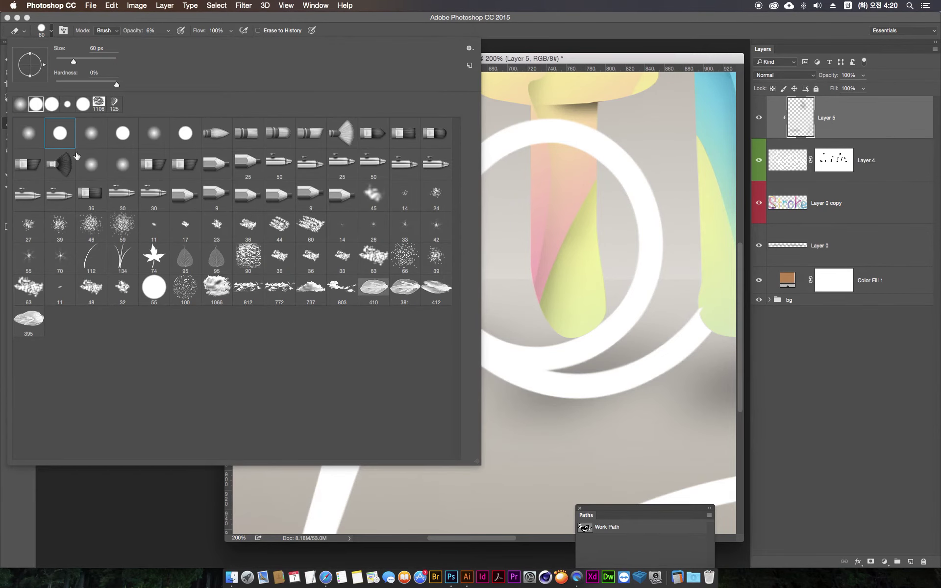
{"action": "left_click", "coordinate": [548, 60]}
{"action": "key", "text": "bracketleft"}
{"action": "key", "text": "bracketleft"}
{"action": "key", "text": "bracketleft"}
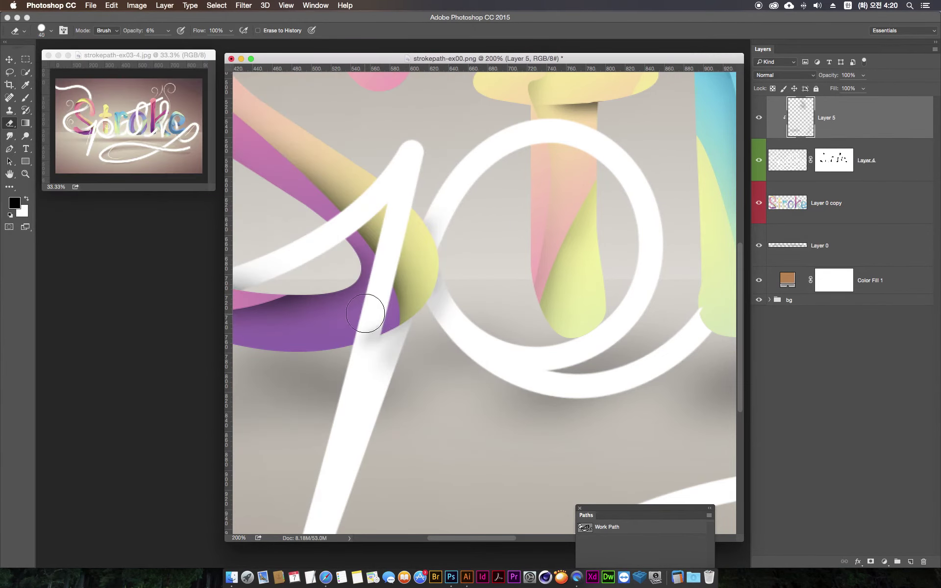
{"action": "key", "text": "bracketleft"}
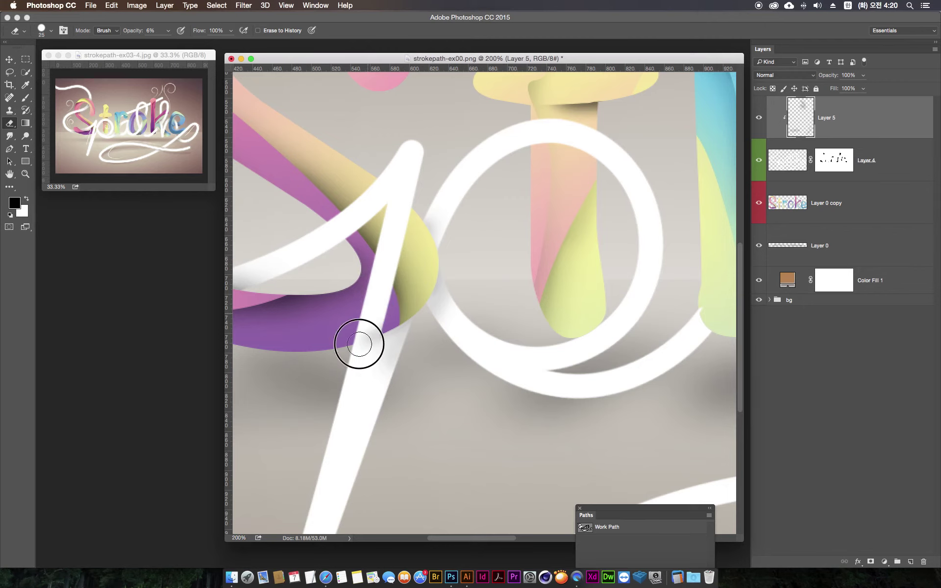
{"action": "left_click_drag", "start_coordinate": [372, 314], "coordinate": [360, 366]}
{"action": "left_click_drag", "start_coordinate": [136, 29], "coordinate": [233, 27]}
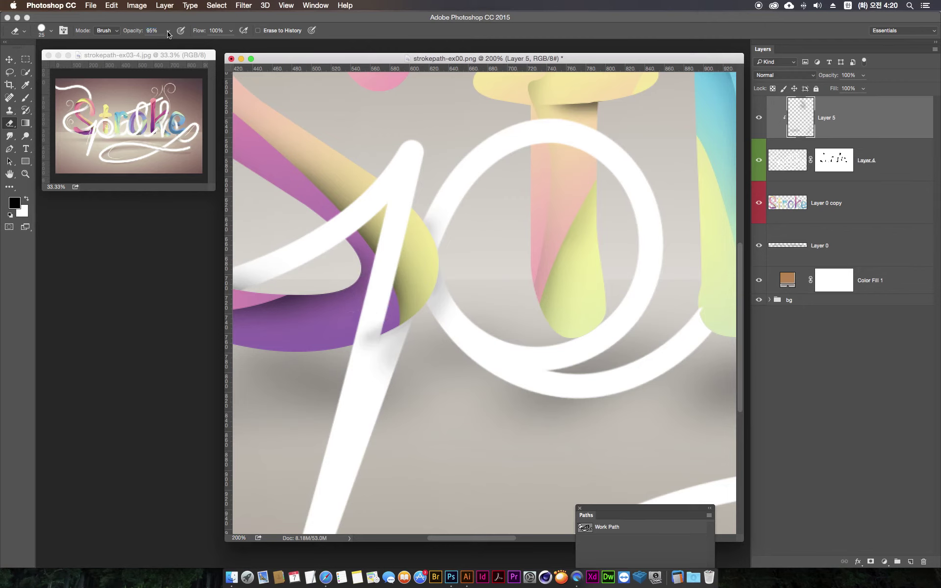
{"action": "left_click_drag", "start_coordinate": [168, 32], "coordinate": [206, 39]}
{"action": "mouse_move", "coordinate": [366, 314]}
{"action": "left_mouse_down"}
{"action": "mouse_move", "coordinate": [349, 363]}
{"action": "mouse_move", "coordinate": [375, 313]}
{"action": "mouse_move", "coordinate": [346, 388]}
{"action": "mouse_move", "coordinate": [336, 458]}
{"action": "mouse_move", "coordinate": [342, 388]}
{"action": "left_mouse_up"}
{"action": "key", "text": "super+minus"}
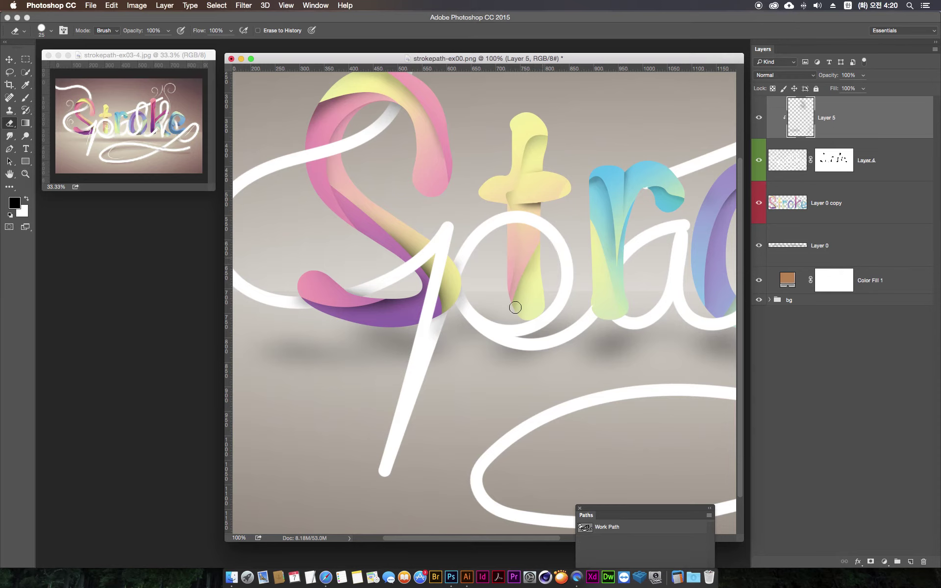
{"action": "key", "text": "super+plus"}
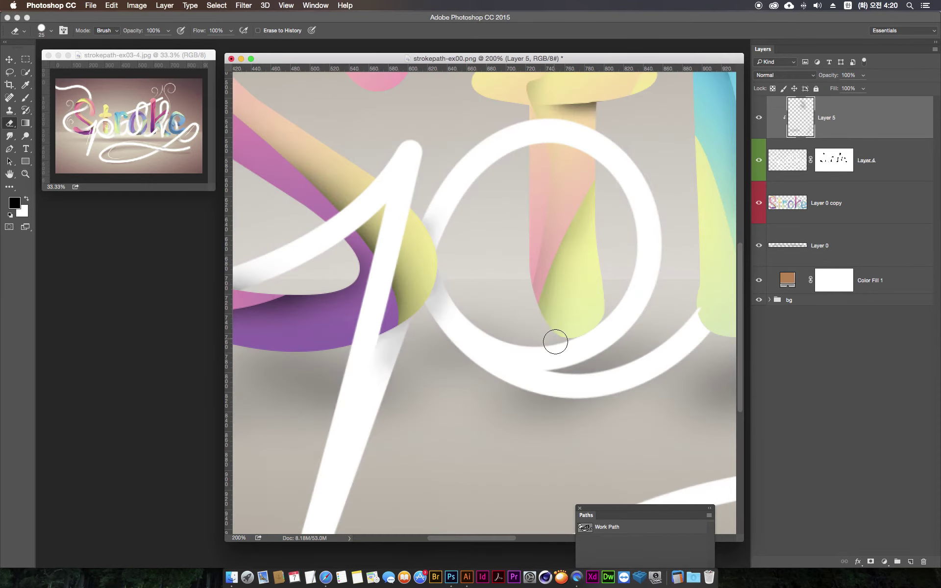
- With a soft 8% brush on Layer 5, paint faint shadow under the yellow t's base
{"action": "left_click_drag", "start_coordinate": [601, 336], "coordinate": [545, 332]}
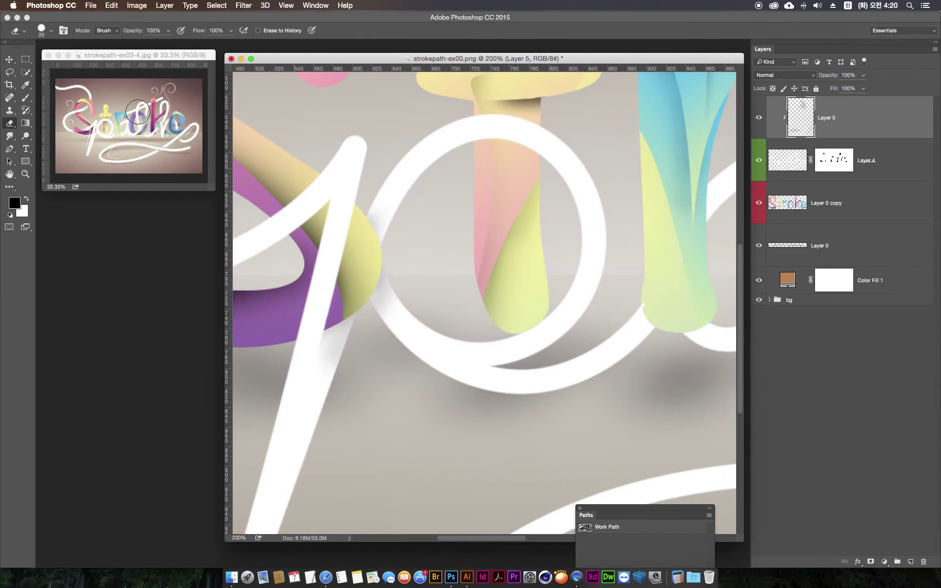
{"action": "left_click", "coordinate": [27, 97]}
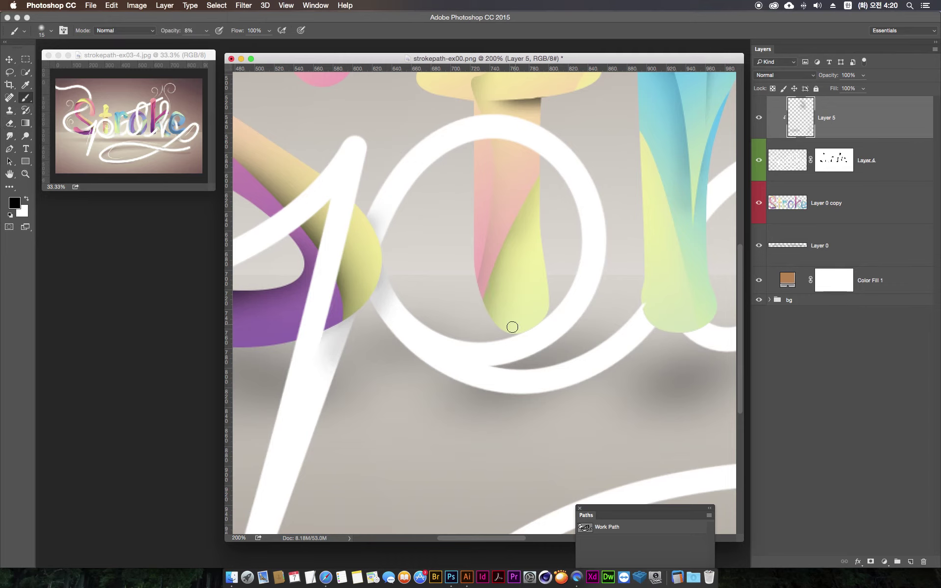
{"action": "mouse_move", "coordinate": [519, 325]}
{"action": "left_mouse_down"}
{"action": "mouse_move", "coordinate": [504, 319]}
{"action": "mouse_move", "coordinate": [542, 309]}
{"action": "mouse_move", "coordinate": [508, 324]}
{"action": "left_mouse_up"}
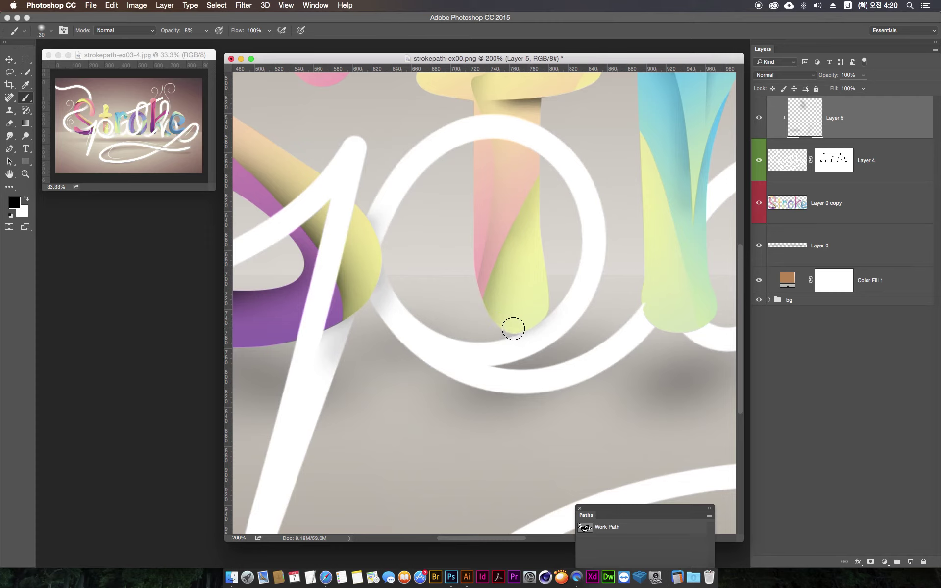
{"action": "mouse_move", "coordinate": [511, 331]}
{"action": "left_mouse_down"}
{"action": "mouse_move", "coordinate": [542, 296]}
{"action": "mouse_move", "coordinate": [529, 325]}
{"action": "mouse_move", "coordinate": [494, 329]}
{"action": "left_mouse_up"}
- Add faint shadows along the yellow shape's bottom, near the t's base, and onto the r
{"action": "key", "text": "super+minus"}
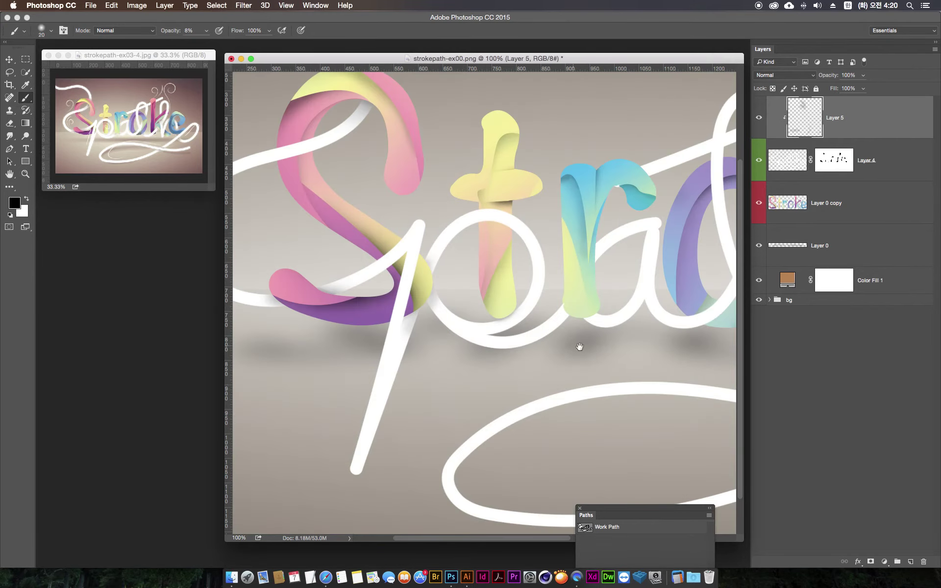
{"action": "scroll", "coordinate": [521, 336], "scroll_direction": "right", "scroll_amount": 3}
{"action": "left_click_drag", "start_coordinate": [483, 295], "coordinate": [512, 308]}
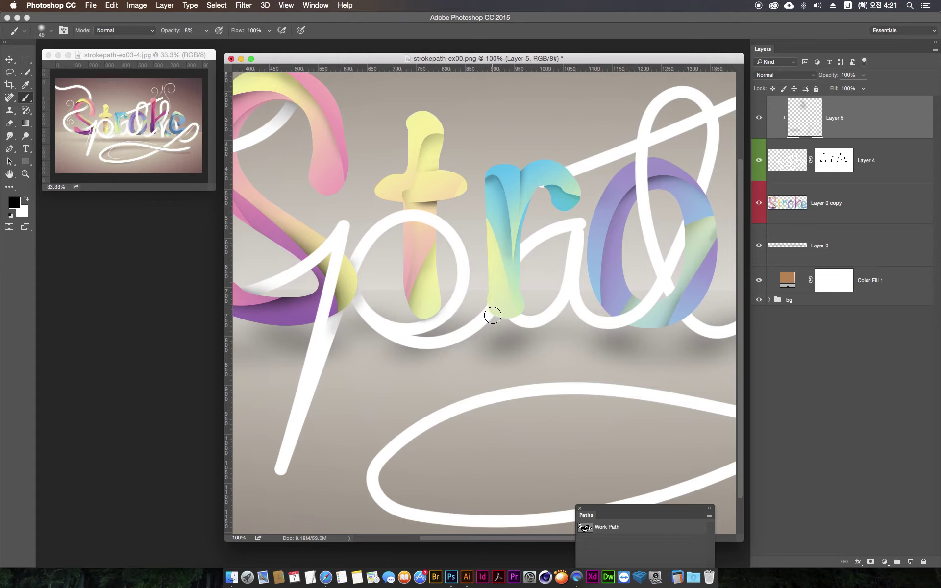
{"action": "left_click_drag", "start_coordinate": [492, 315], "coordinate": [493, 309]}
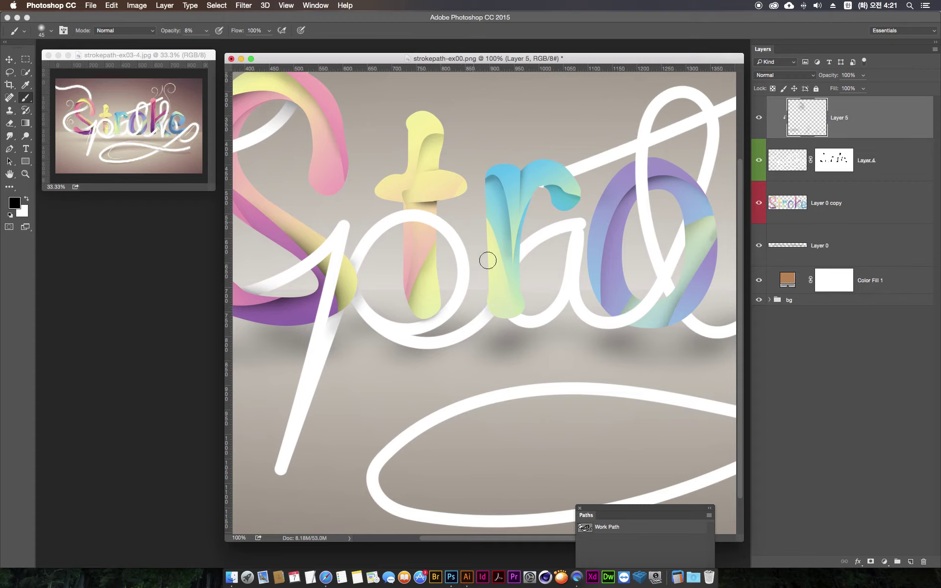
{"action": "mouse_move", "coordinate": [515, 237]}
{"action": "left_mouse_down"}
{"action": "mouse_move", "coordinate": [497, 306]}
{"action": "mouse_move", "coordinate": [515, 308]}
{"action": "left_mouse_up"}
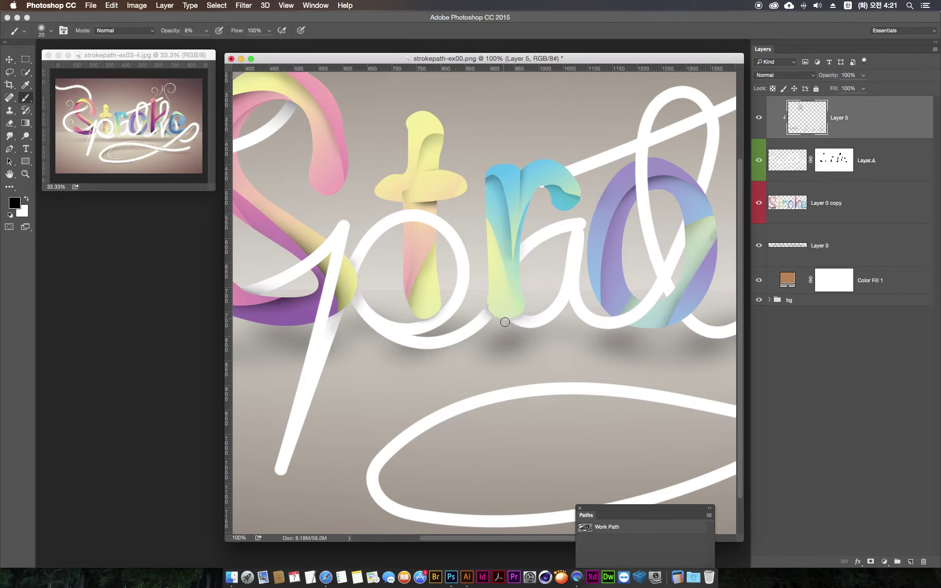
{"action": "key", "text": "bracketright"}
{"action": "left_click_drag", "start_coordinate": [579, 266], "coordinate": [492, 272]}
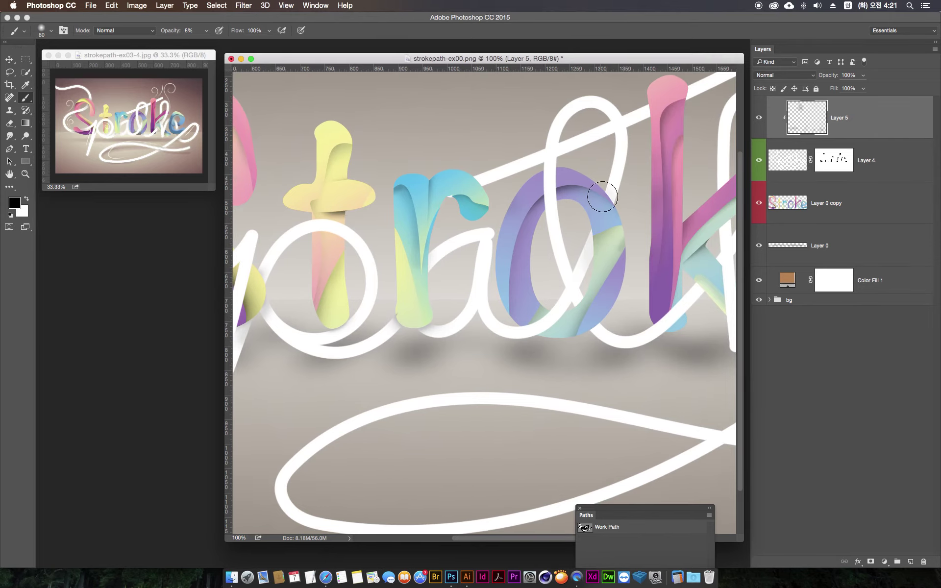
- Set the brush to size 35 and darken the shadow at the bottom of the o
{"action": "key", "text": "bracketright"}
{"action": "key", "text": "bracketleft"}
{"action": "key", "text": "bracketleft"}
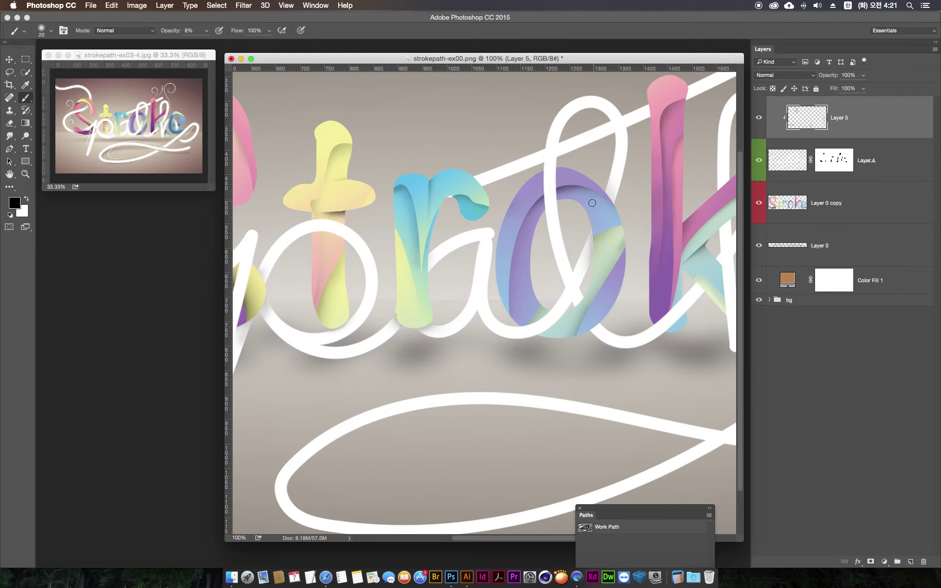
{"action": "key", "text": "bracketright"}
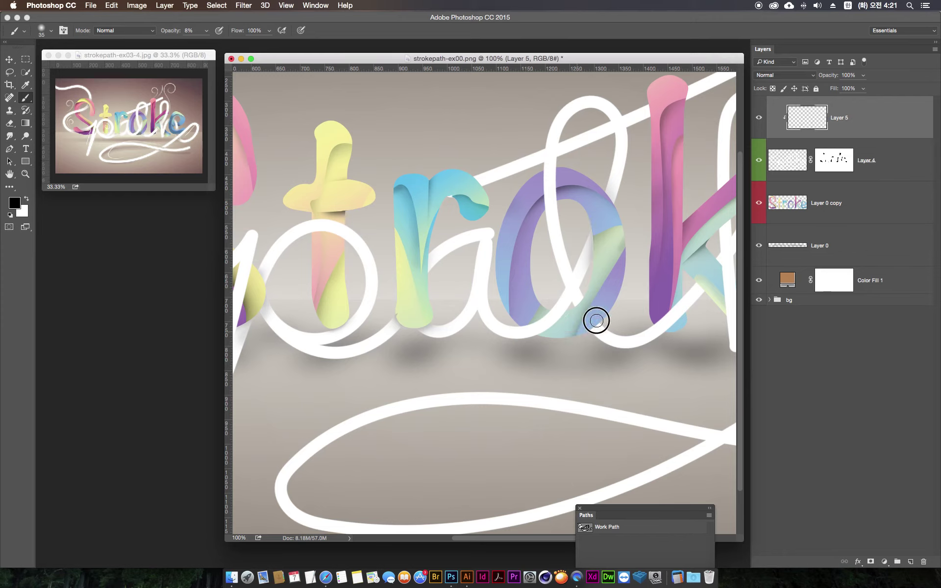
{"action": "key", "text": "bracketright"}
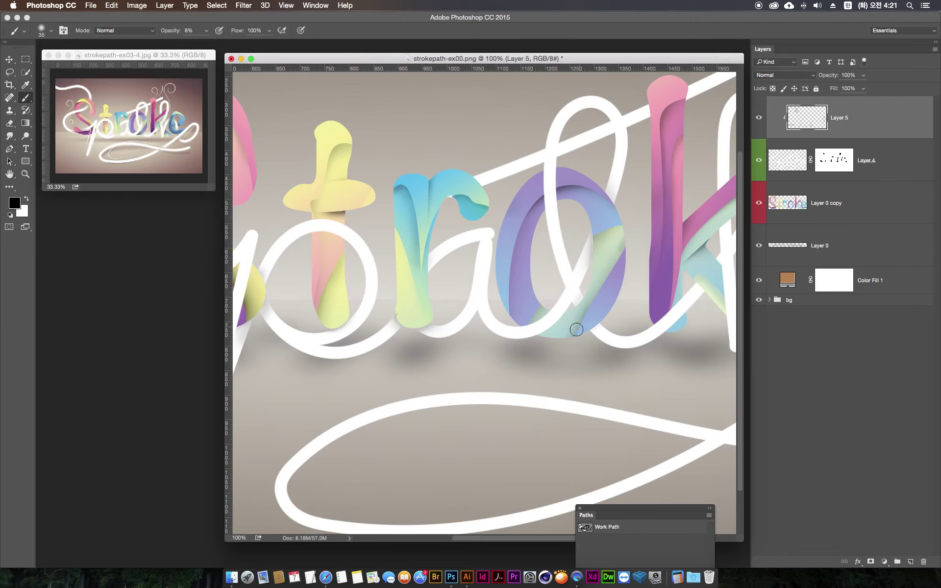
{"action": "left_click_drag", "start_coordinate": [576, 333], "coordinate": [583, 351]}
{"action": "key", "text": "bracketleft"}
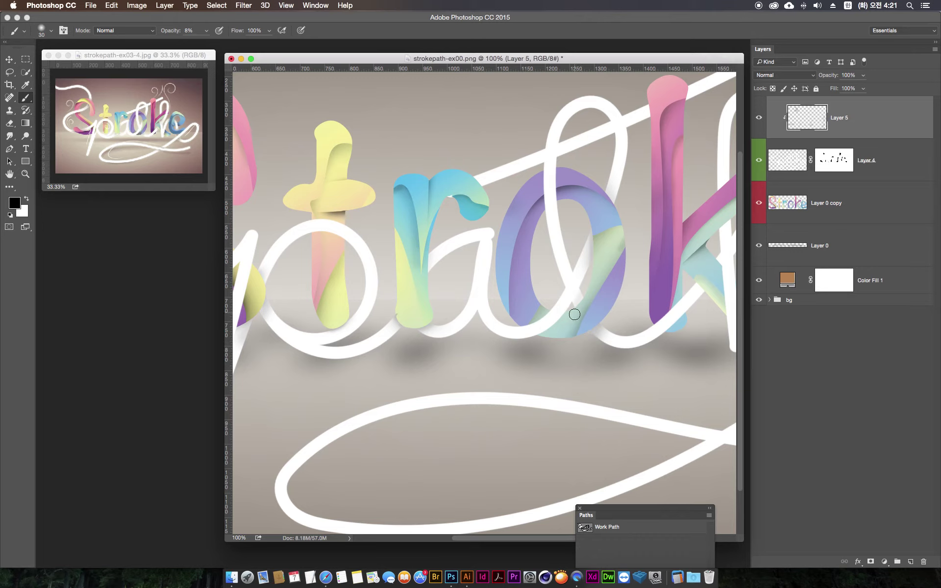
- Zoom in on the k crossing and paint white over the gap in the stroke
{"action": "mouse_move", "coordinate": [639, 237]}
{"action": "left_mouse_down"}
{"action": "mouse_move", "coordinate": [478, 233]}
{"action": "mouse_move", "coordinate": [534, 267]}
{"action": "mouse_move", "coordinate": [525, 252]}
{"action": "mouse_move", "coordinate": [535, 305]}
{"action": "left_mouse_up"}
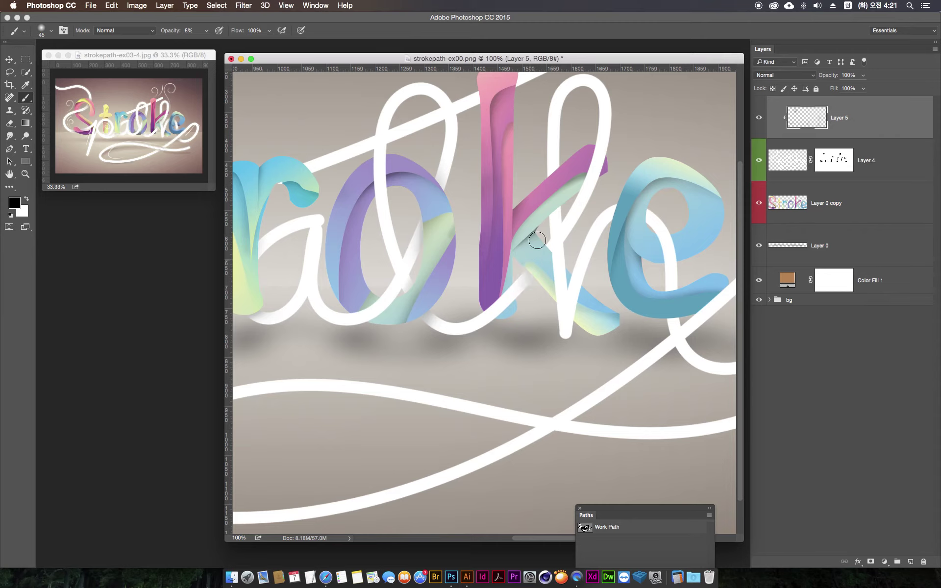
{"action": "key", "text": "bracketleft"}
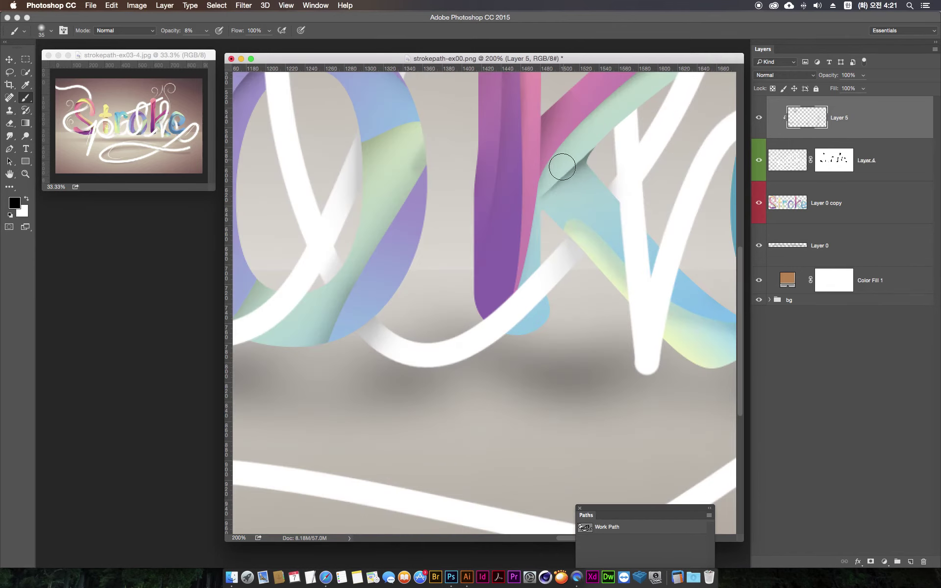
{"action": "key", "text": "super+equal"}
{"action": "mouse_move", "coordinate": [491, 224]}
{"action": "left_mouse_down"}
{"action": "mouse_move", "coordinate": [478, 225]}
{"action": "mouse_move", "coordinate": [474, 273]}
{"action": "left_mouse_up"}
{"action": "scroll", "coordinate": [479, 225], "scroll_direction": "right", "scroll_amount": 5}
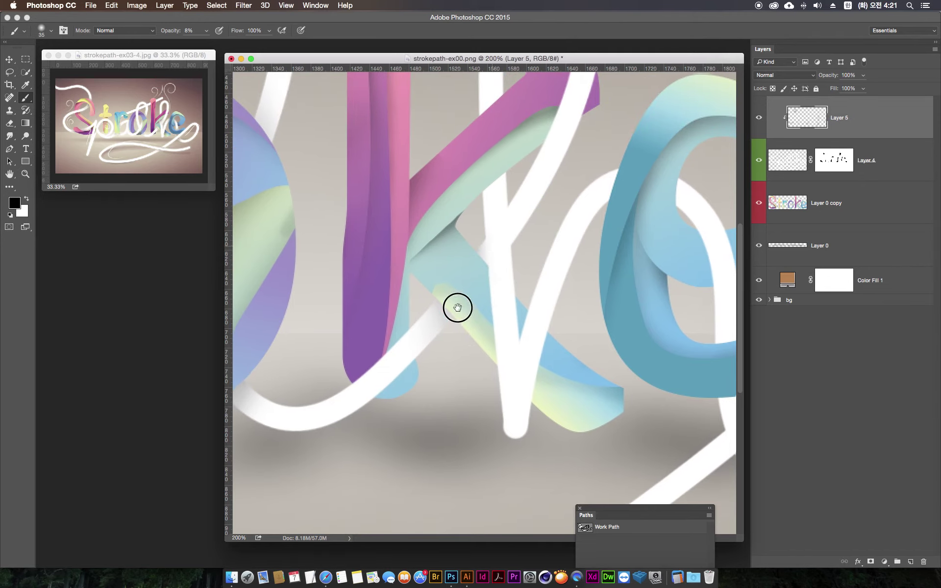
{"action": "scroll", "coordinate": [455, 307], "scroll_direction": "up", "scroll_amount": 4}
{"action": "scroll", "coordinate": [455, 307], "scroll_direction": "right", "scroll_amount": 3}
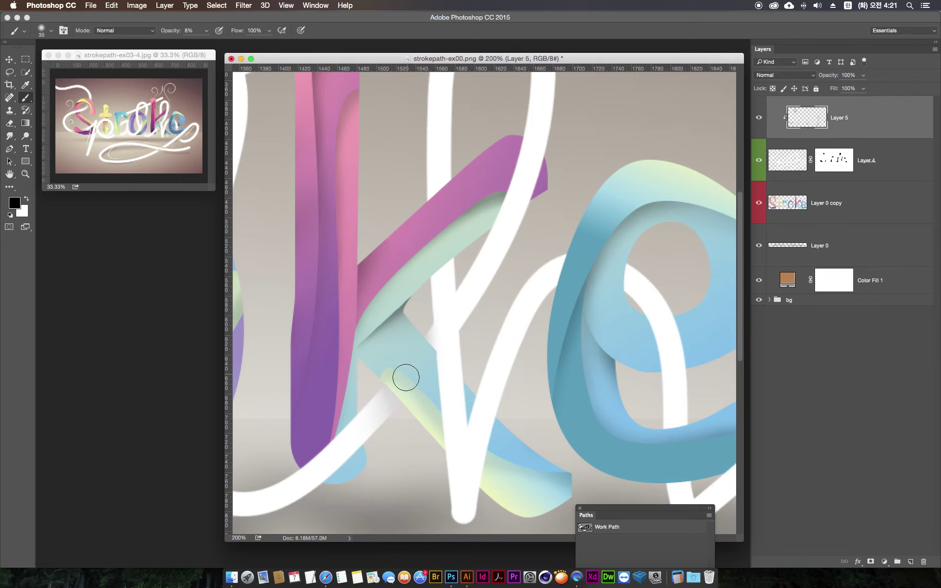
{"action": "mouse_move", "coordinate": [409, 357]}
{"action": "left_mouse_down"}
{"action": "mouse_move", "coordinate": [422, 338]}
{"action": "mouse_move", "coordinate": [418, 351]}
{"action": "left_mouse_up"}
- Soften the white stroke joint at the k with a size 50 brush, then zoom to 300%
{"action": "key", "text": "bracketright"}
{"action": "key", "text": "bracketright"}
{"action": "mouse_move", "coordinate": [451, 315]}
{"action": "left_mouse_down"}
{"action": "mouse_move", "coordinate": [471, 275]}
{"action": "mouse_move", "coordinate": [454, 328]}
{"action": "left_mouse_up"}
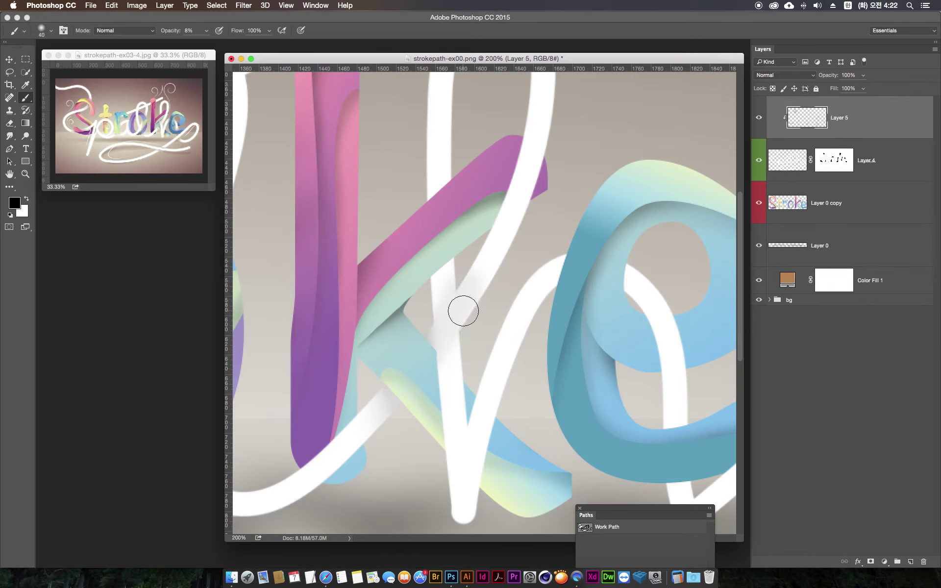
{"action": "key", "text": "bracketleft"}
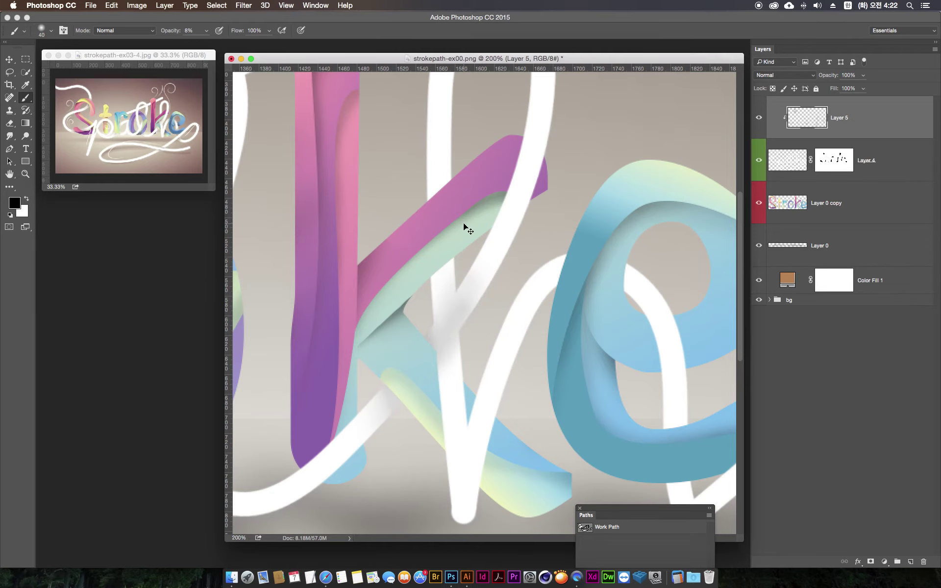
{"action": "key", "text": "super+plus"}
{"action": "scroll", "coordinate": [462, 220], "scroll_direction": "down", "scroll_amount": 3}
- Erase the grey haze along the vertical white stroke below the k with a size 10 eraser
{"action": "left_click", "coordinate": [420, 282]}
{"action": "left_click", "coordinate": [10, 123]}
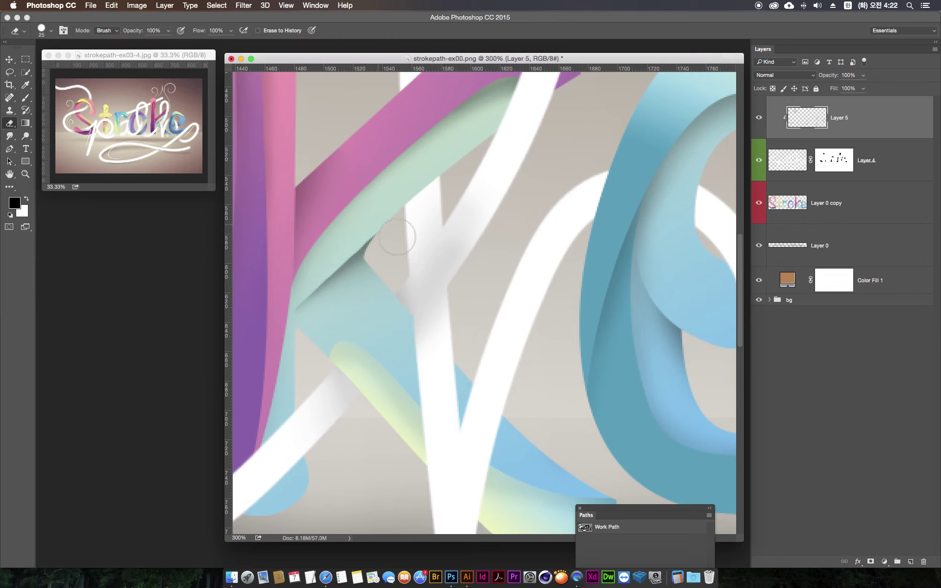
{"action": "key", "text": "bracketleft"}
{"action": "key", "text": "bracketleft"}
{"action": "key", "text": "bracketleft"}
{"action": "left_click_drag", "start_coordinate": [424, 204], "coordinate": [428, 300]}
{"action": "mouse_move", "coordinate": [424, 215]}
{"action": "left_mouse_down"}
{"action": "mouse_move", "coordinate": [426, 361]}
{"action": "mouse_move", "coordinate": [435, 211]}
{"action": "mouse_move", "coordinate": [449, 382]}
{"action": "left_mouse_up"}
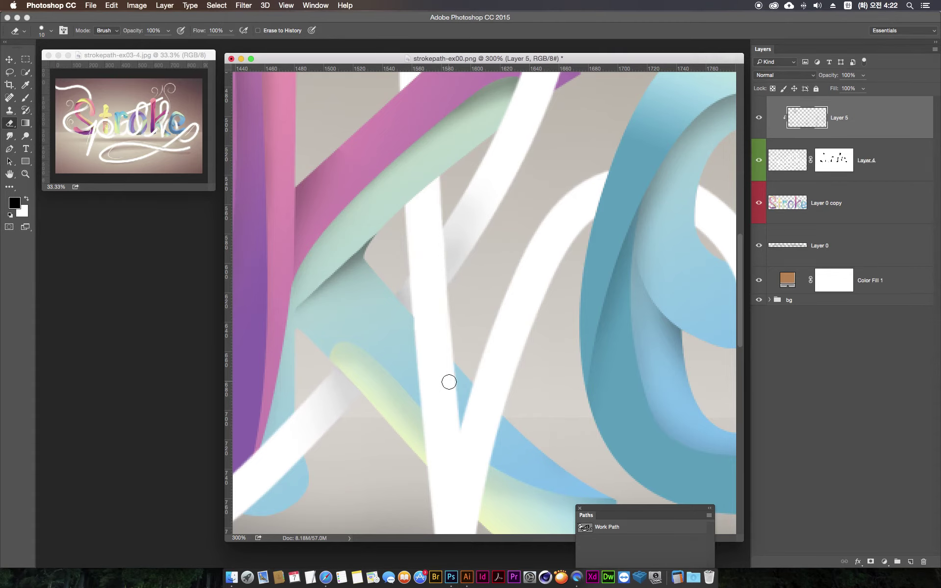
{"action": "key", "text": "super+minus"}
{"action": "key", "text": "super+minus"}
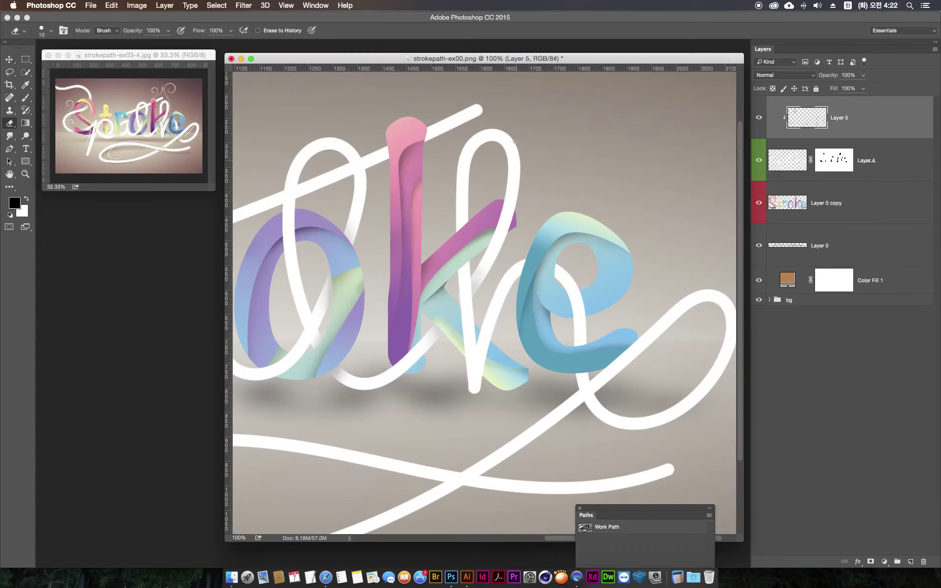
- Zoom in on the k's diagonal ribbon and erase stray paint from the white ribbon
{"action": "left_click", "coordinate": [27, 100]}
{"action": "key", "text": "super+plus"}
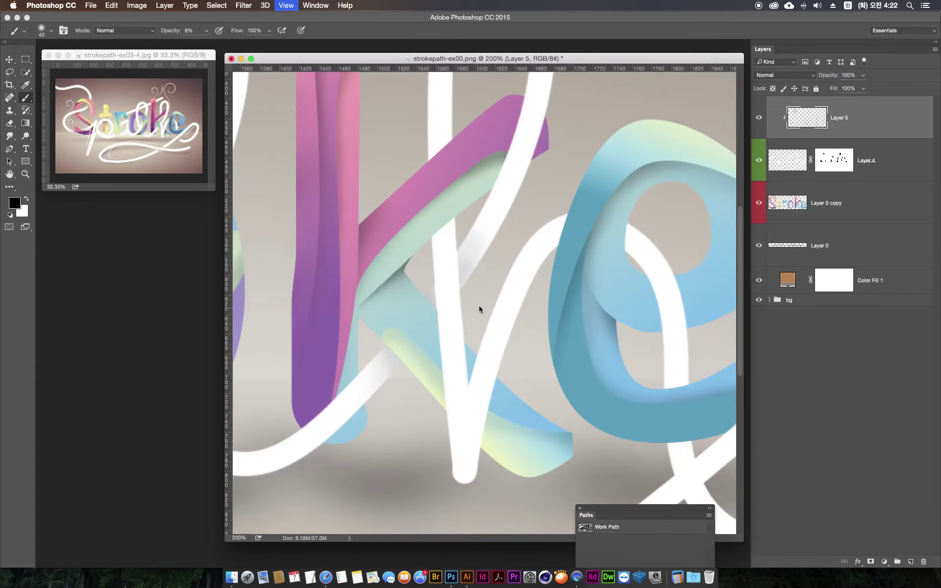
{"action": "key", "text": "super+plus"}
{"action": "left_click_drag", "start_coordinate": [434, 163], "coordinate": [482, 259]}
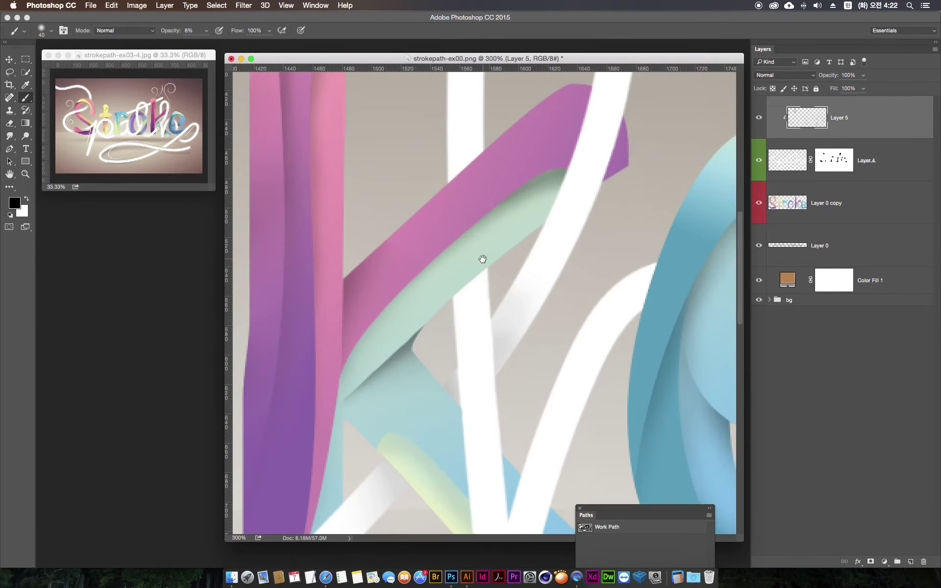
{"action": "key", "text": "bracketleft"}
{"action": "key", "text": "bracketleft"}
{"action": "key", "text": "bracketleft"}
{"action": "key", "text": "bracketleft"}
{"action": "key", "text": "bracketleft"}
{"action": "key", "text": "bracketright"}
{"action": "key", "text": "bracketright"}
{"action": "key", "text": "bracketright"}
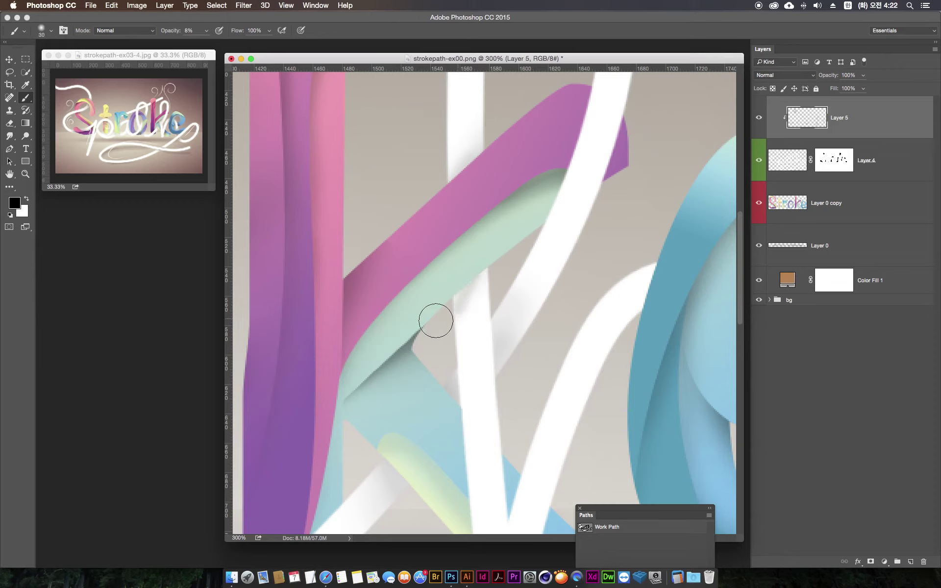
{"action": "key", "text": "bracketleft"}
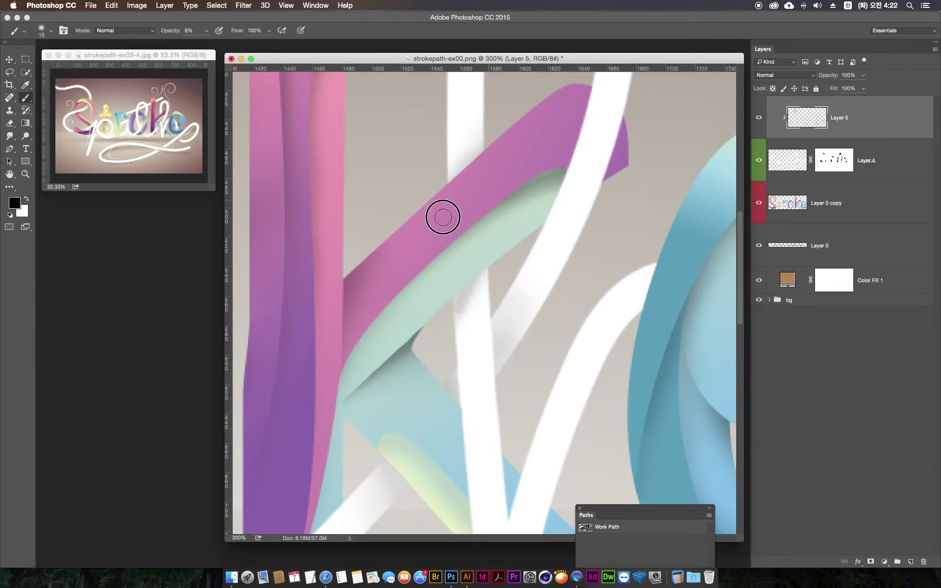
{"action": "key", "text": "bracketleft"}
{"action": "key", "text": "bracketleft"}
{"action": "left_click", "coordinate": [10, 124]}
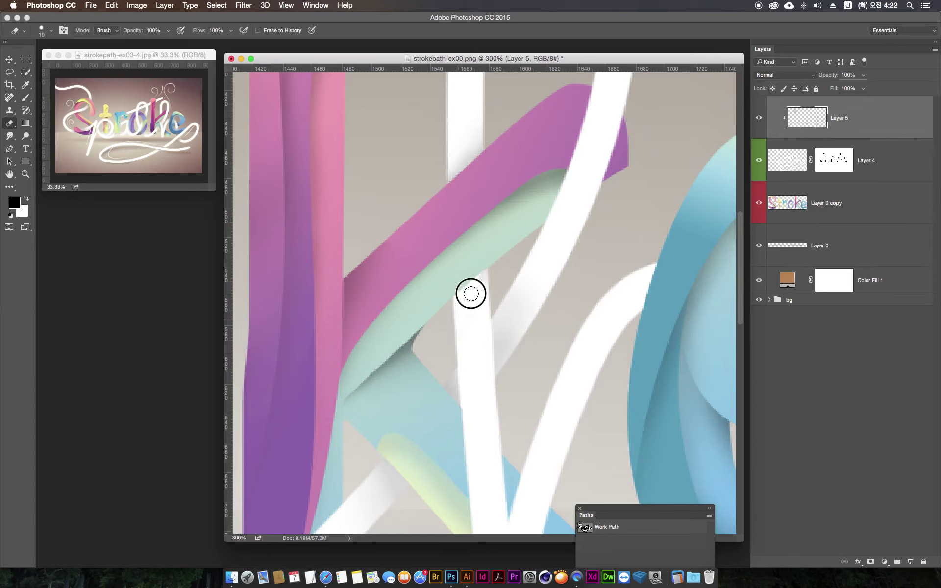
{"action": "left_click_drag", "start_coordinate": [467, 306], "coordinate": [456, 296]}
{"action": "left_click", "coordinate": [26, 99]}
{"action": "key", "text": "bracketright"}
{"action": "key", "text": "bracketleft"}
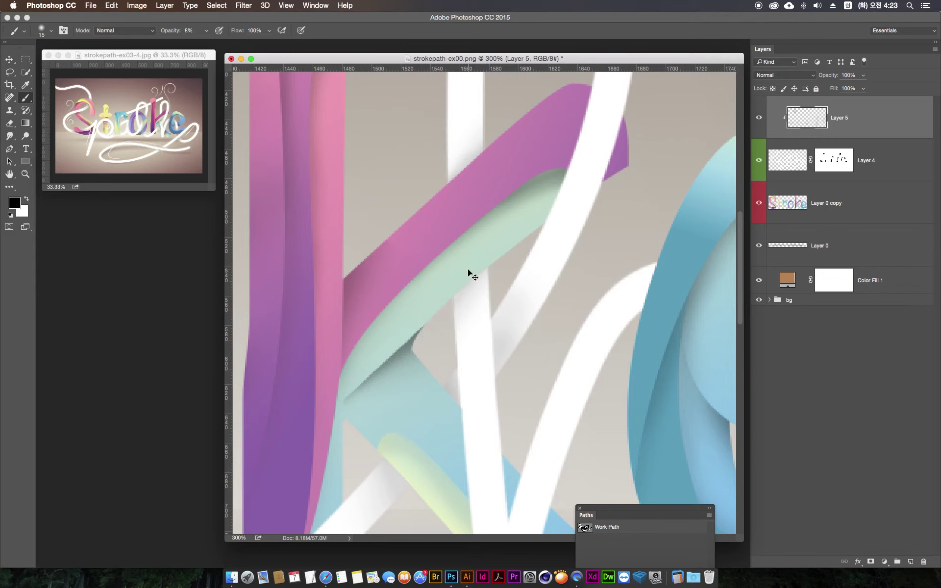
- Paint faint grey shading along the e's bottom edge and the ribbon's edge
{"action": "key", "text": "super+minus"}
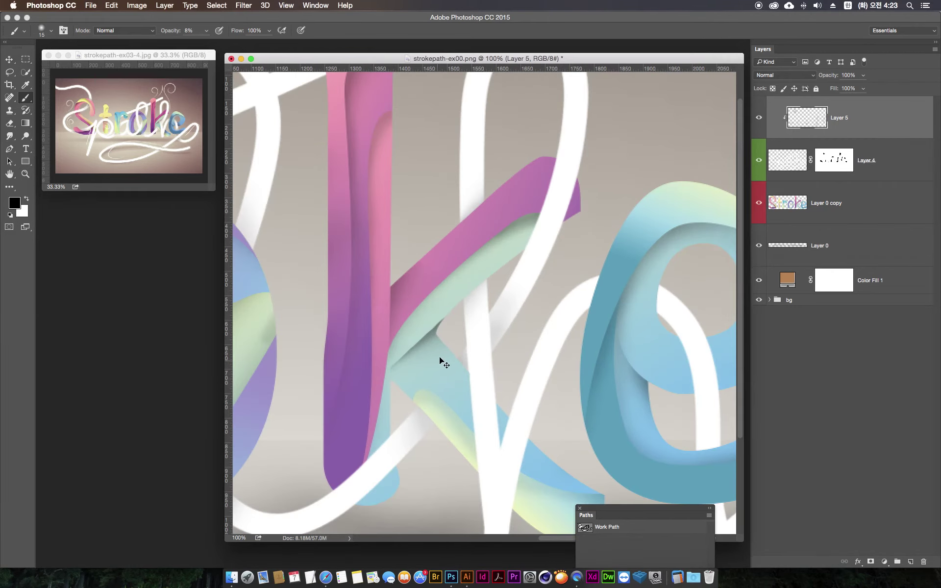
{"action": "key", "text": "super+minus"}
{"action": "key", "text": "super+minus"}
{"action": "key", "text": "super+plus"}
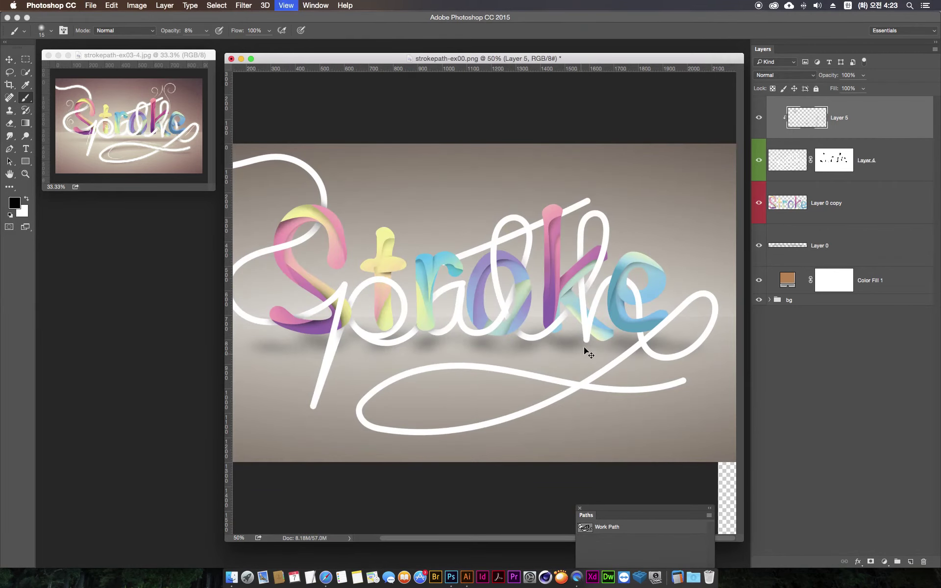
{"action": "key", "text": "super+plus"}
{"action": "key", "text": "super+plus"}
{"action": "left_click_drag", "start_coordinate": [661, 287], "coordinate": [377, 254]}
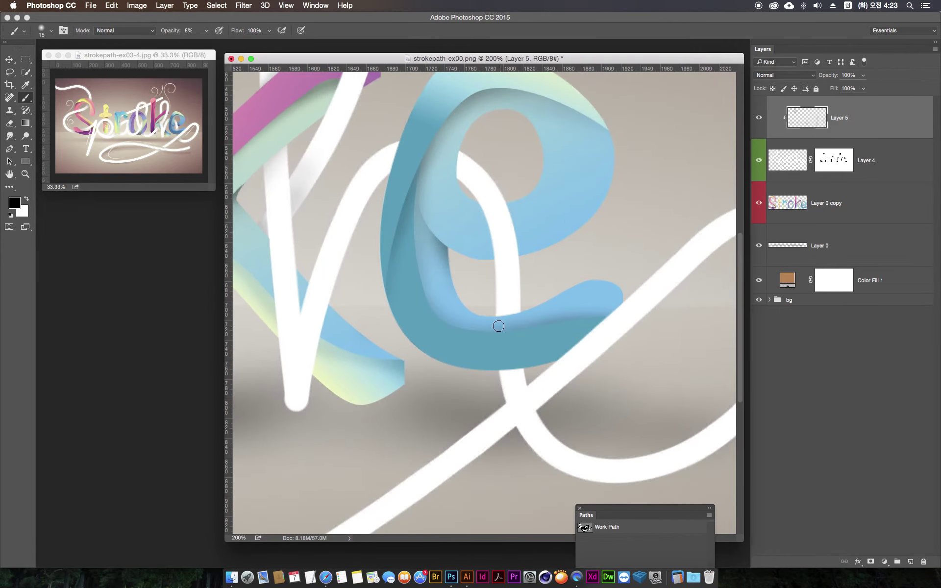
{"action": "mouse_move", "coordinate": [492, 321]}
{"action": "left_mouse_down"}
{"action": "mouse_move", "coordinate": [480, 332]}
{"action": "mouse_move", "coordinate": [497, 392]}
{"action": "left_mouse_up"}
{"action": "key", "text": "bracketright"}
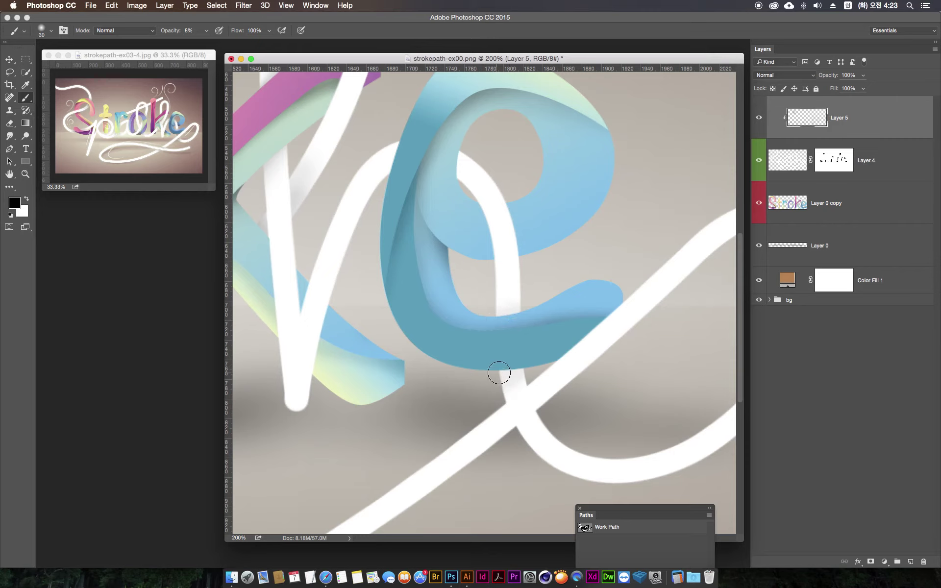
{"action": "left_click_drag", "start_coordinate": [499, 371], "coordinate": [491, 376]}
{"action": "key", "text": "bracketright"}
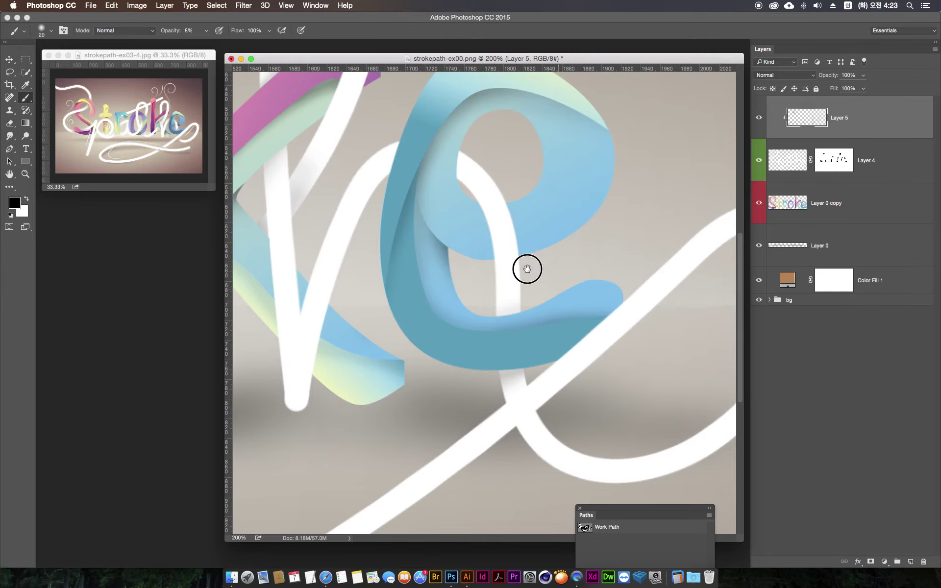
- Shade the diagonal and curved ribbons around the crossing below the e
{"action": "left_click_drag", "start_coordinate": [560, 359], "coordinate": [498, 242]}
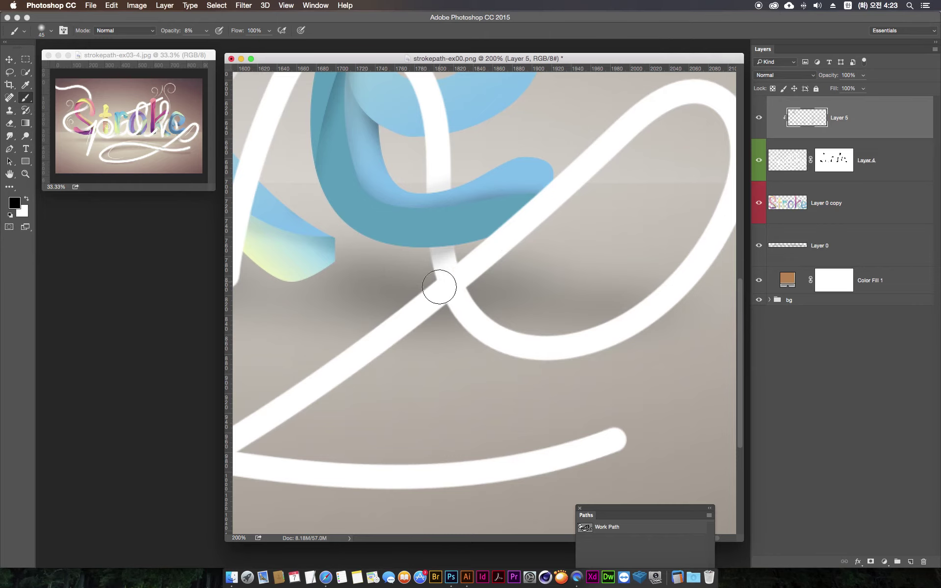
{"action": "left_click_drag", "start_coordinate": [404, 311], "coordinate": [498, 256]}
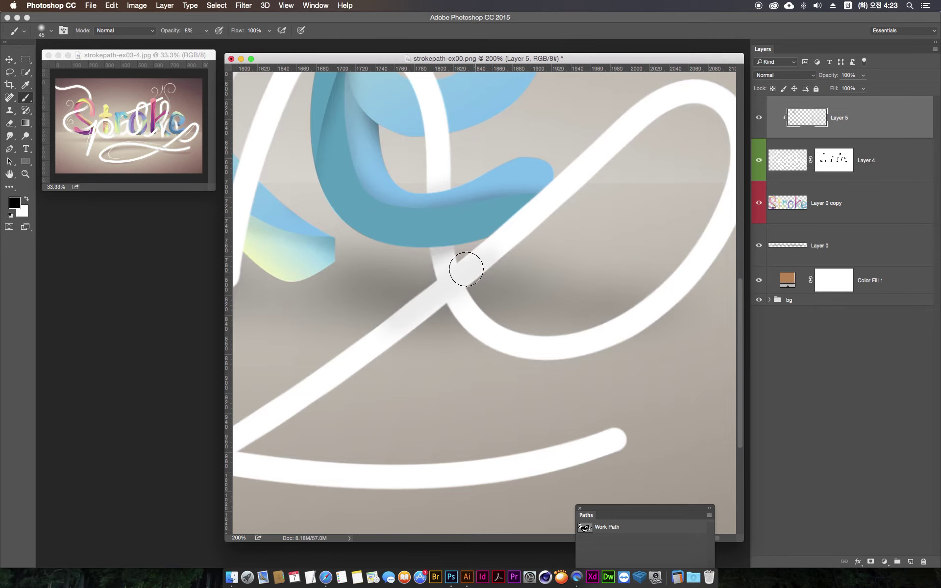
{"action": "left_click_drag", "start_coordinate": [437, 252], "coordinate": [485, 330]}
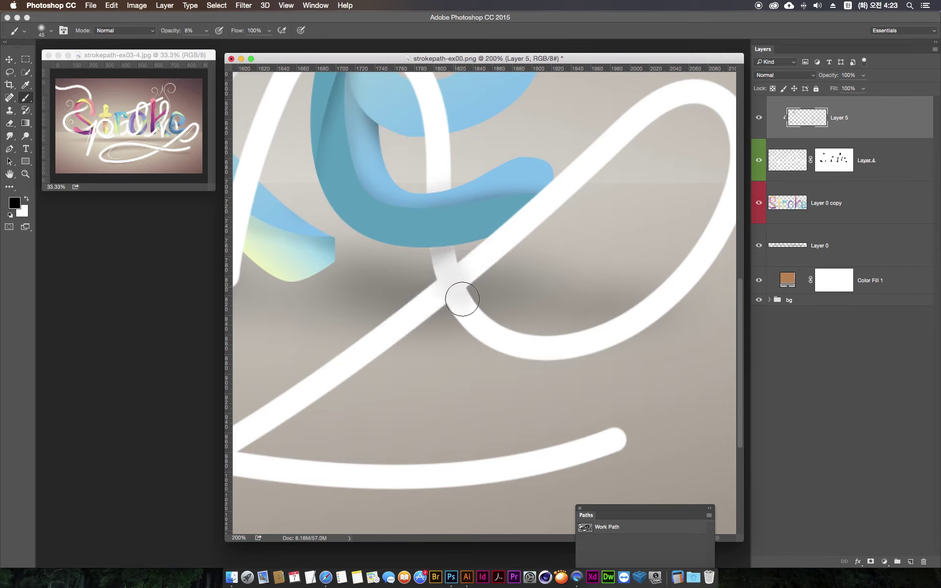
{"action": "mouse_move", "coordinate": [451, 294]}
{"action": "left_mouse_down"}
{"action": "mouse_move", "coordinate": [441, 248]}
{"action": "mouse_move", "coordinate": [479, 310]}
{"action": "left_mouse_up"}
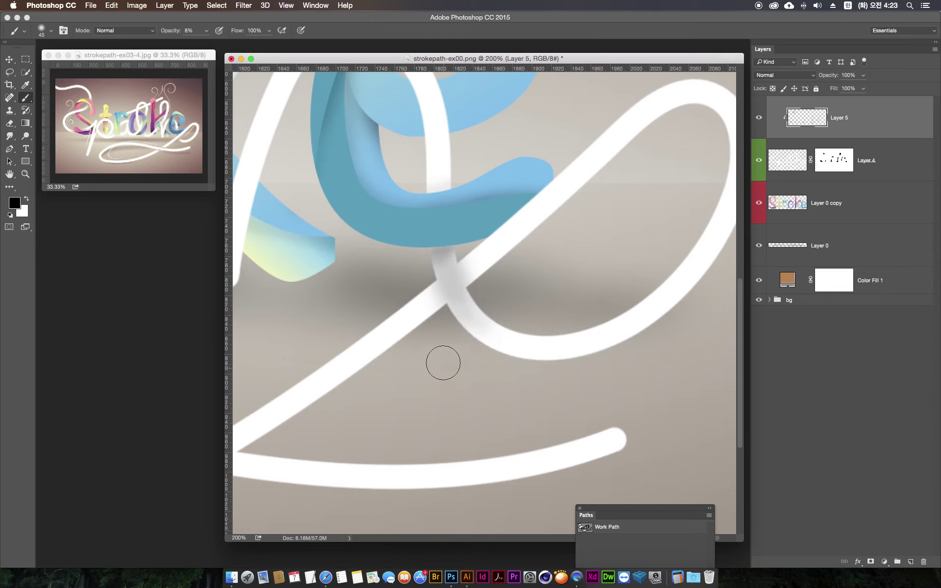
{"action": "key", "text": "super+plus"}
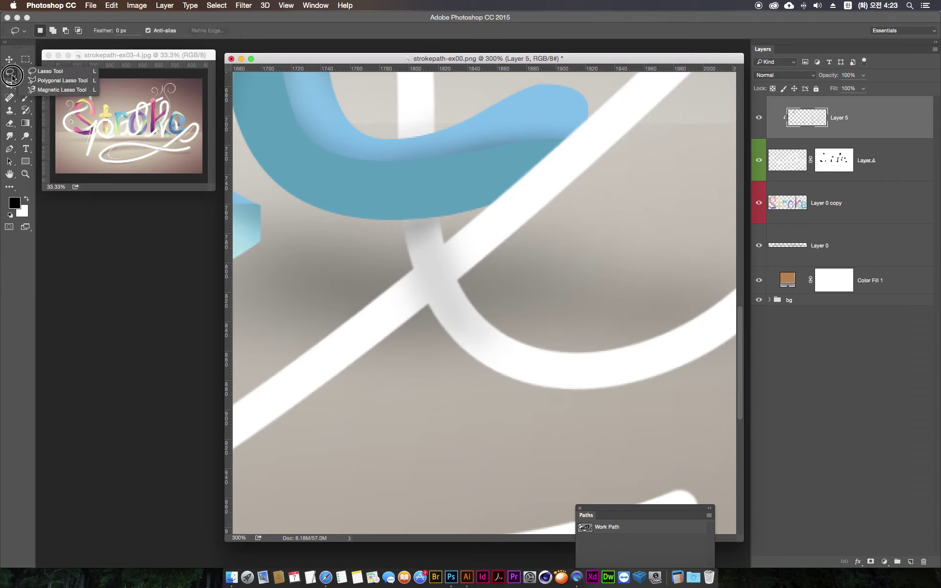
- Outline the diagonal ribbon band with the Polygonal Lasso, fill it white, and deselect
{"action": "left_click_drag", "start_coordinate": [11, 74], "coordinate": [49, 83]}
{"action": "left_click", "coordinate": [365, 306]}
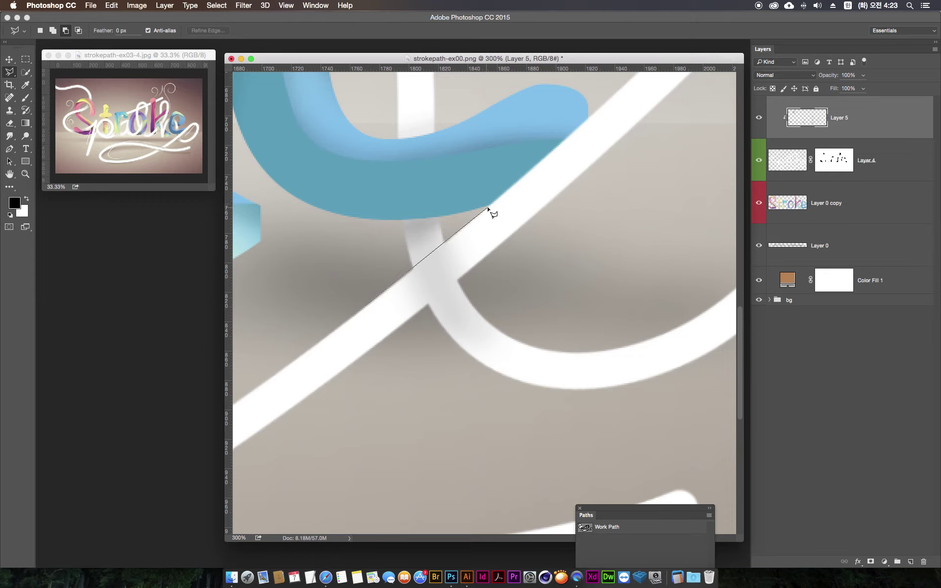
{"action": "left_click", "coordinate": [445, 245]}
{"action": "left_click", "coordinate": [458, 281]}
{"action": "left_click", "coordinate": [442, 291]}
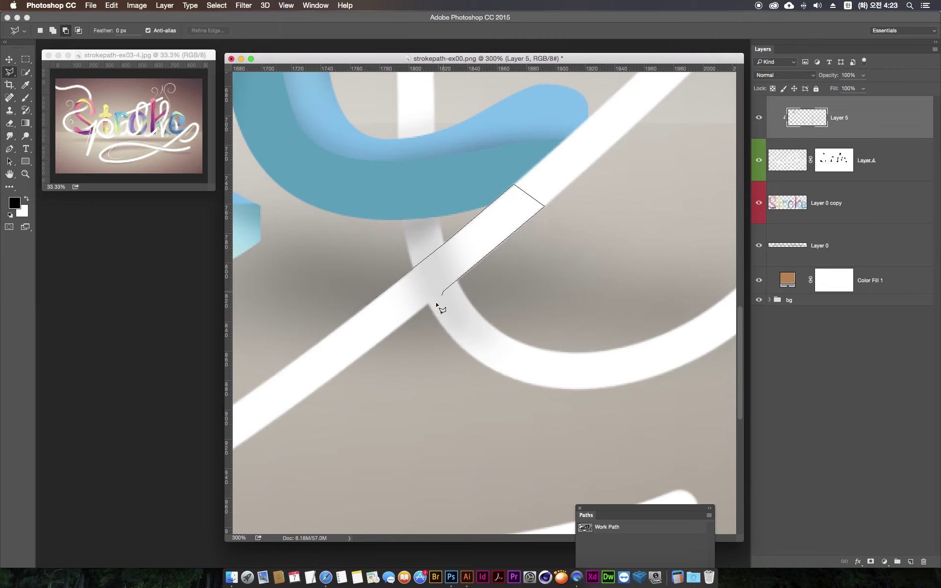
{"action": "left_click", "coordinate": [344, 370]}
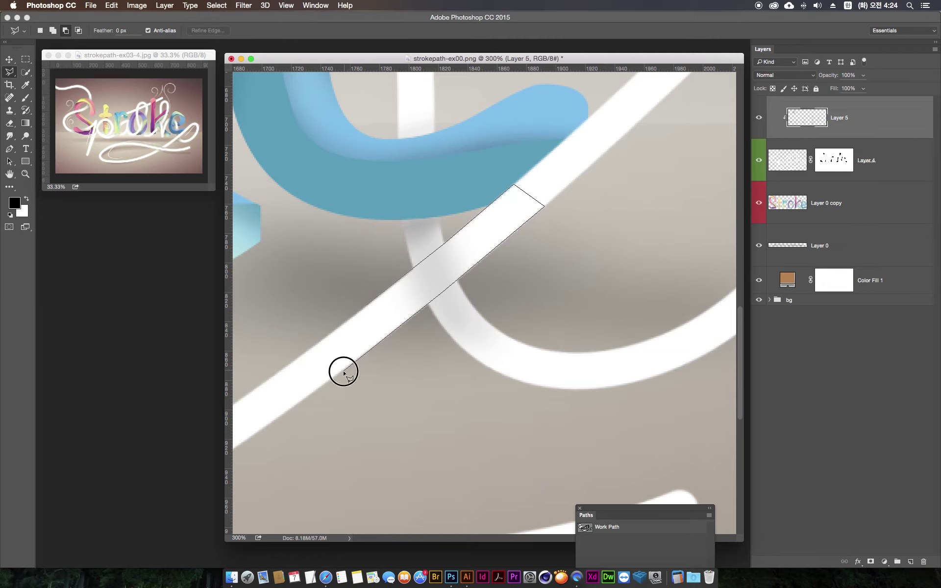
{"action": "left_click", "coordinate": [339, 330]}
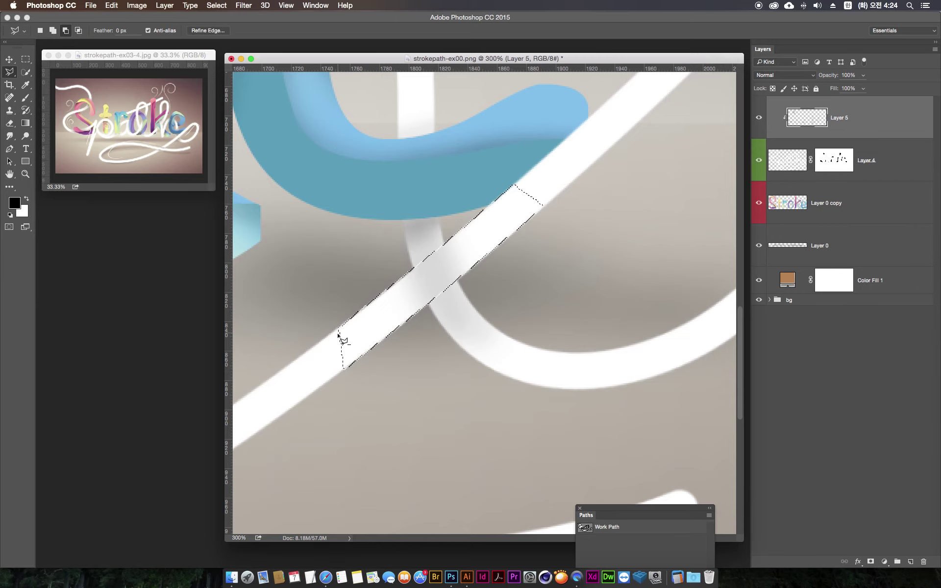
{"action": "key", "text": "super+BackSpace"}
{"action": "key", "text": "super+d"}
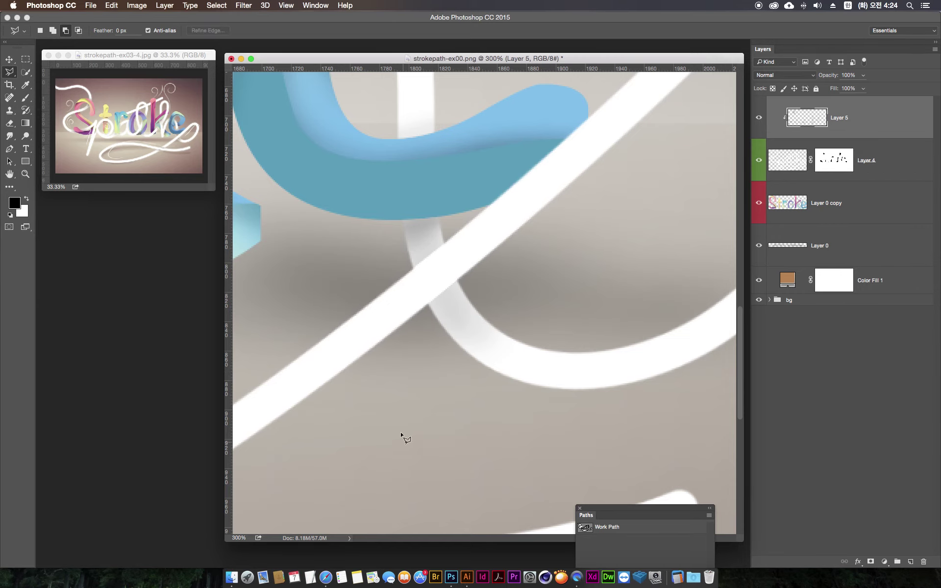
{"action": "key", "text": "super+minus"}
{"action": "key", "text": "super+minus"}
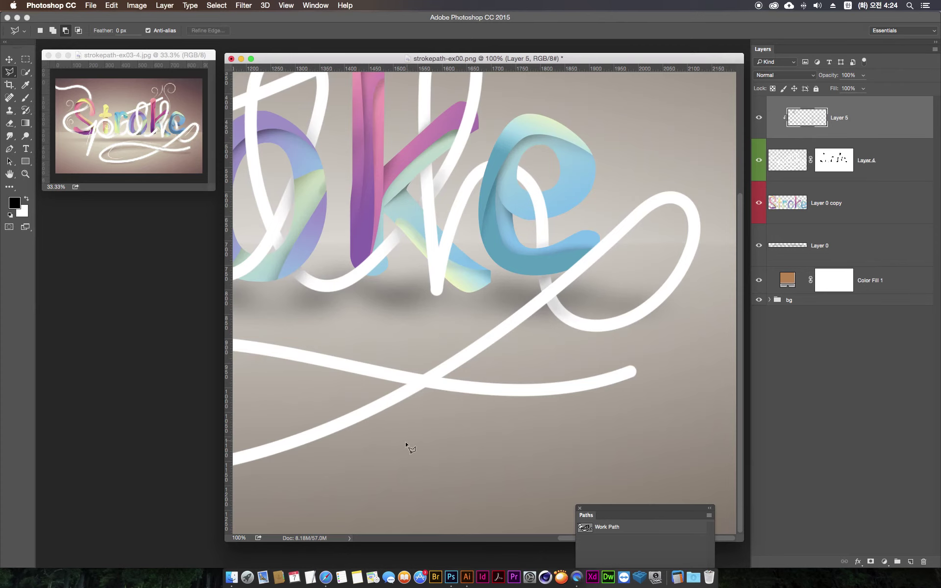
- Shade the diagonal ribbon at the lower crossing, undoing the stroke on the horizontal ribbon
{"action": "key", "text": "super+plus"}
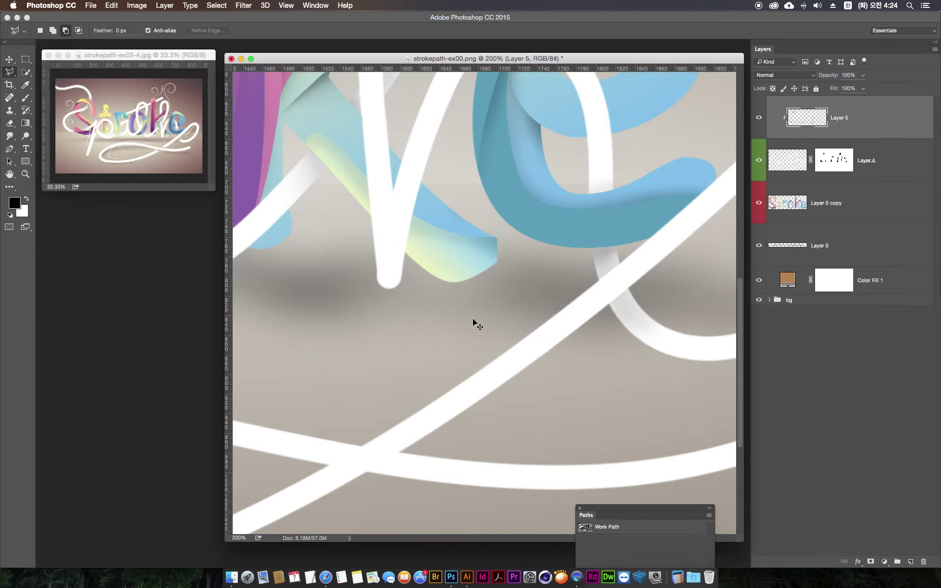
{"action": "left_click_drag", "start_coordinate": [460, 369], "coordinate": [563, 251]}
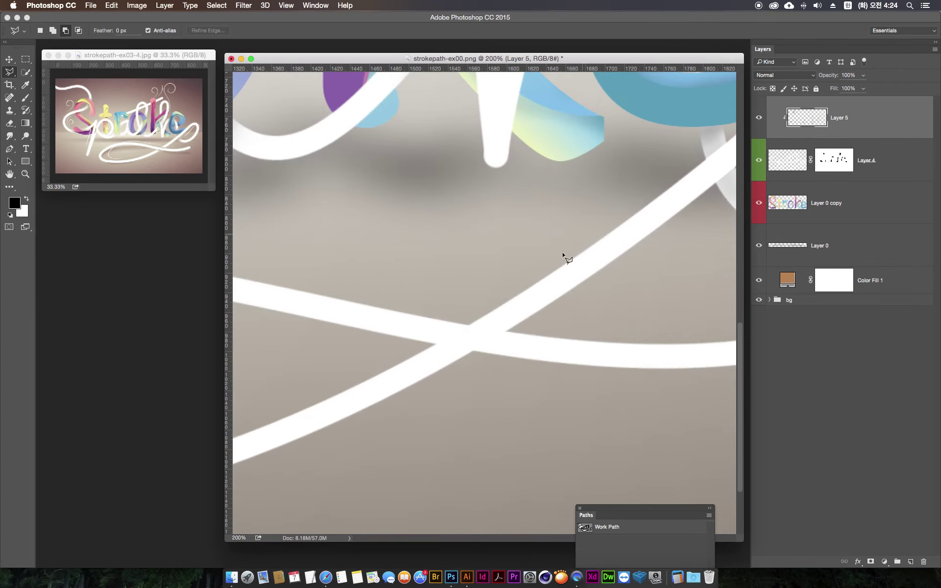
{"action": "left_click", "coordinate": [25, 97]}
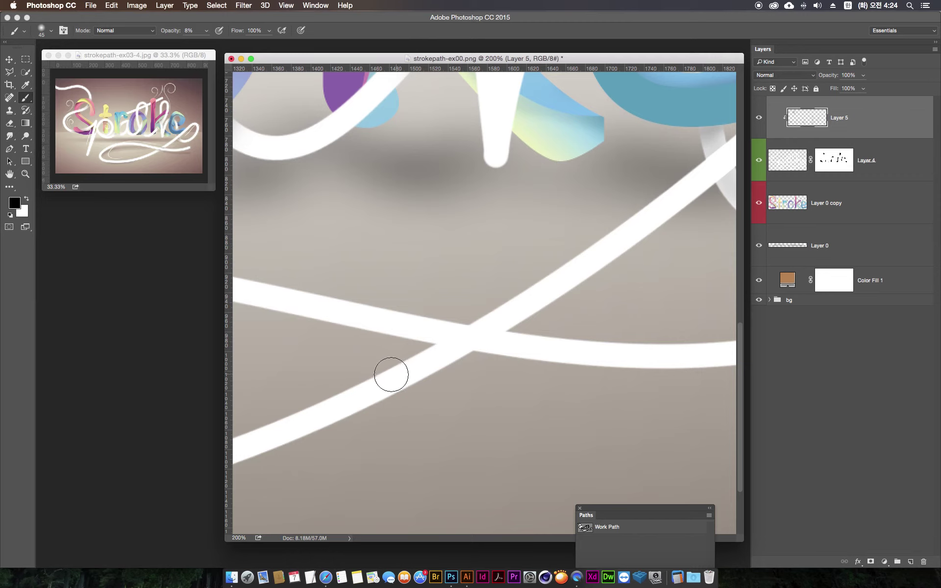
{"action": "left_click_drag", "start_coordinate": [391, 374], "coordinate": [548, 292]}
{"action": "mouse_move", "coordinate": [417, 373]}
{"action": "left_mouse_down"}
{"action": "mouse_move", "coordinate": [433, 353]}
{"action": "mouse_move", "coordinate": [487, 327]}
{"action": "left_mouse_up"}
{"action": "mouse_move", "coordinate": [412, 338]}
{"action": "left_mouse_down"}
{"action": "mouse_move", "coordinate": [437, 330]}
{"action": "mouse_move", "coordinate": [491, 342]}
{"action": "left_mouse_up"}
{"action": "key", "text": "super+z"}
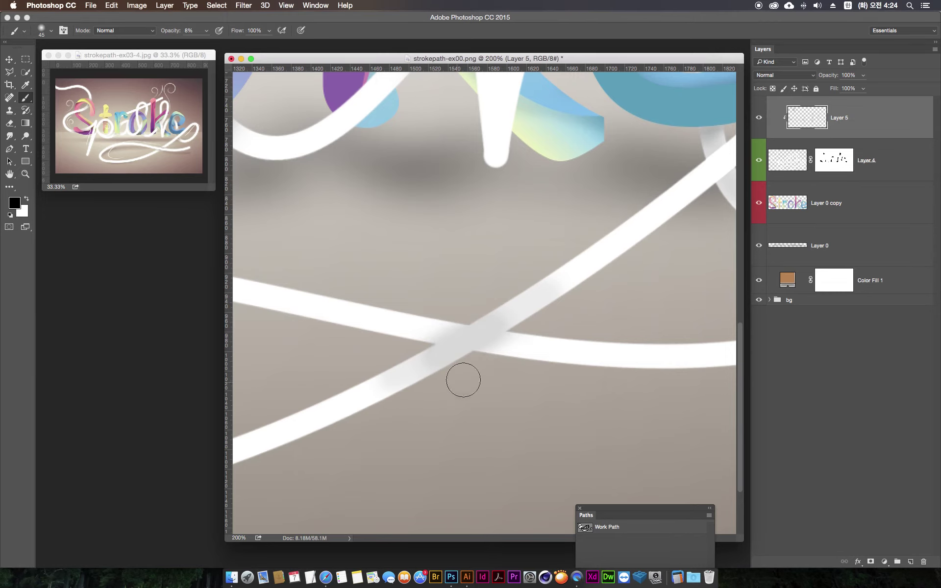
- Darken the crossing with a smaller brush, then erase the shading from its centre
{"action": "key", "text": "super+equal"}
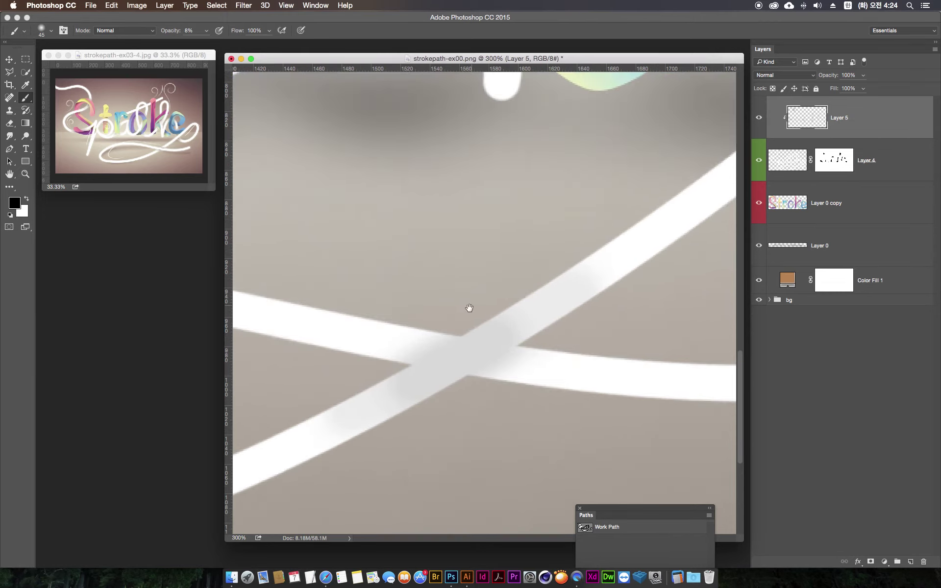
{"action": "left_click_drag", "start_coordinate": [467, 311], "coordinate": [464, 289]}
{"action": "key", "text": "bracketleft"}
{"action": "key", "text": "bracketleft"}
{"action": "left_click_drag", "start_coordinate": [482, 336], "coordinate": [420, 343]}
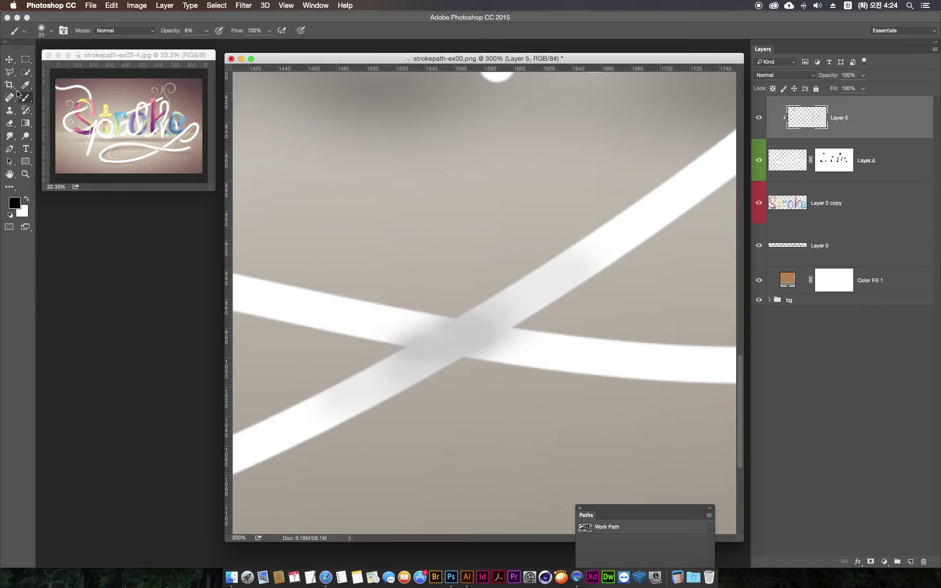
{"action": "left_click", "coordinate": [10, 124]}
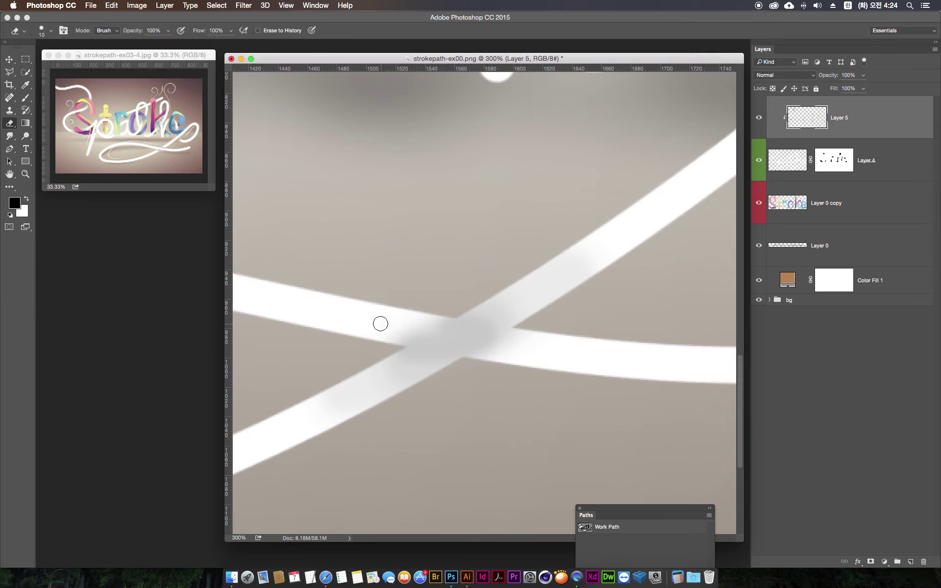
{"action": "mouse_move", "coordinate": [381, 324]}
{"action": "left_mouse_down"}
{"action": "mouse_move", "coordinate": [463, 347]}
{"action": "mouse_move", "coordinate": [380, 331]}
{"action": "mouse_move", "coordinate": [495, 351]}
{"action": "mouse_move", "coordinate": [460, 333]}
{"action": "mouse_move", "coordinate": [491, 340]}
{"action": "mouse_move", "coordinate": [332, 301]}
{"action": "mouse_move", "coordinate": [536, 337]}
{"action": "mouse_move", "coordinate": [517, 340]}
{"action": "mouse_move", "coordinate": [564, 360]}
{"action": "mouse_move", "coordinate": [431, 344]}
{"action": "left_mouse_up"}
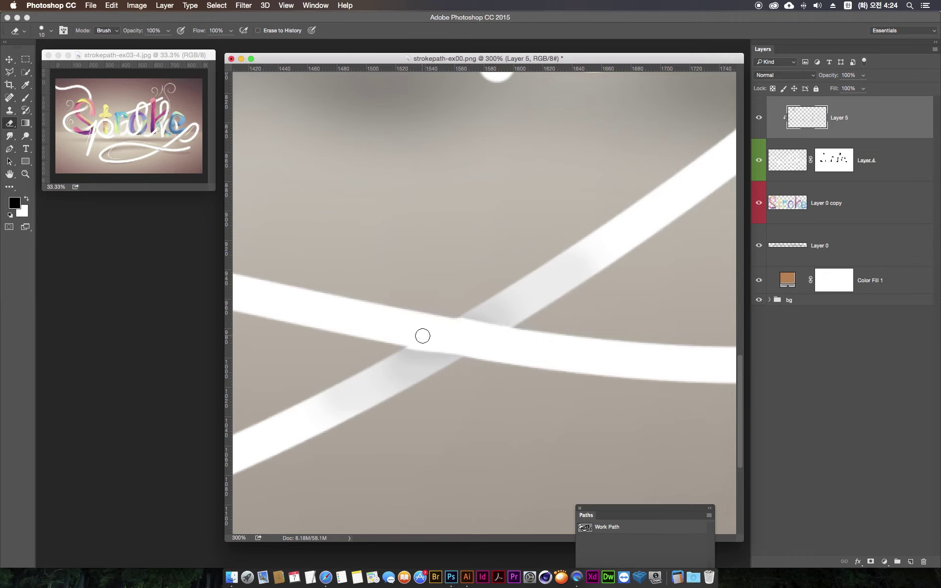
{"action": "key", "text": "super+minus"}
{"action": "key", "text": "super+minus"}
{"action": "key", "text": "super+minus"}
{"action": "key", "text": "super+minus"}
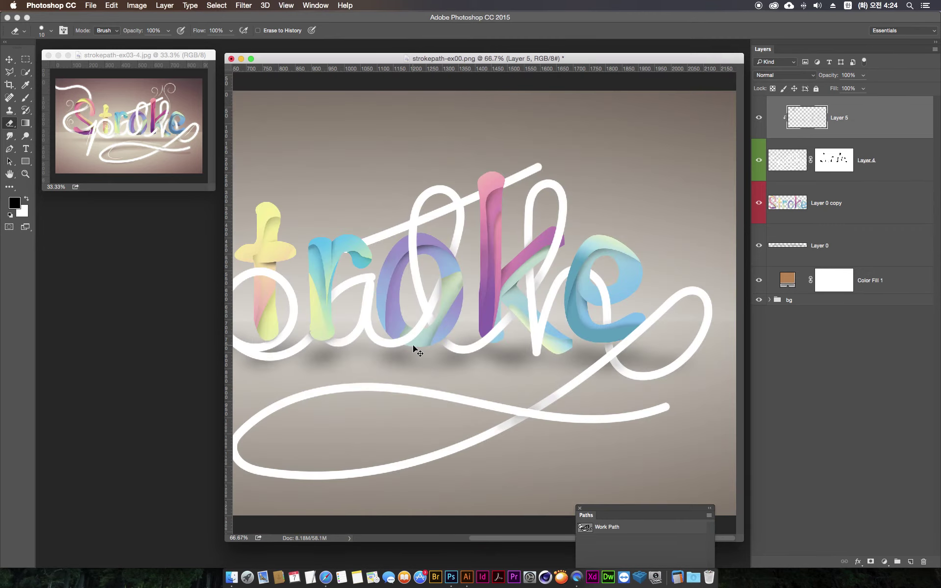
{"action": "key", "text": "super+minus"}
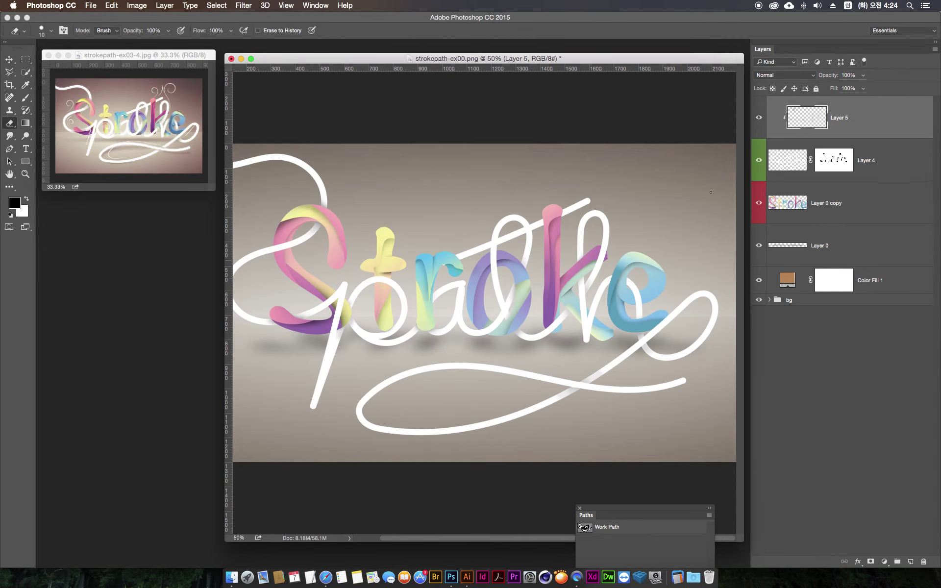
- Toggle Layer 5's visibility to compare the ribbon shading before and after
{"action": "left_click", "coordinate": [758, 118]}
{"action": "left_click", "coordinate": [758, 119]}
{"action": "left_click", "coordinate": [759, 119]}
{"action": "left_click", "coordinate": [758, 119]}
- Zoom in on the purple o, select Layer 0 copy, and add a new layer
{"action": "key", "text": "super+1"}
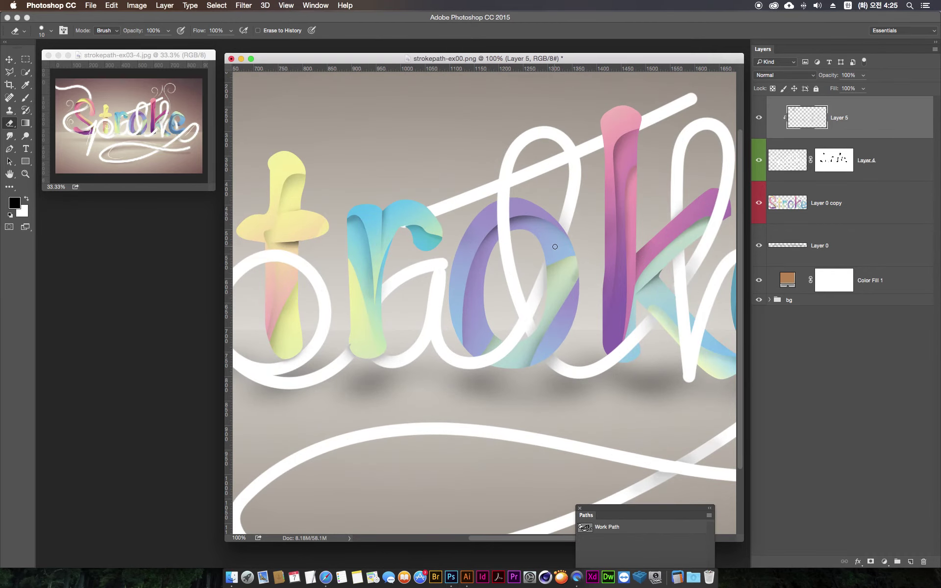
{"action": "key", "text": "super+plus"}
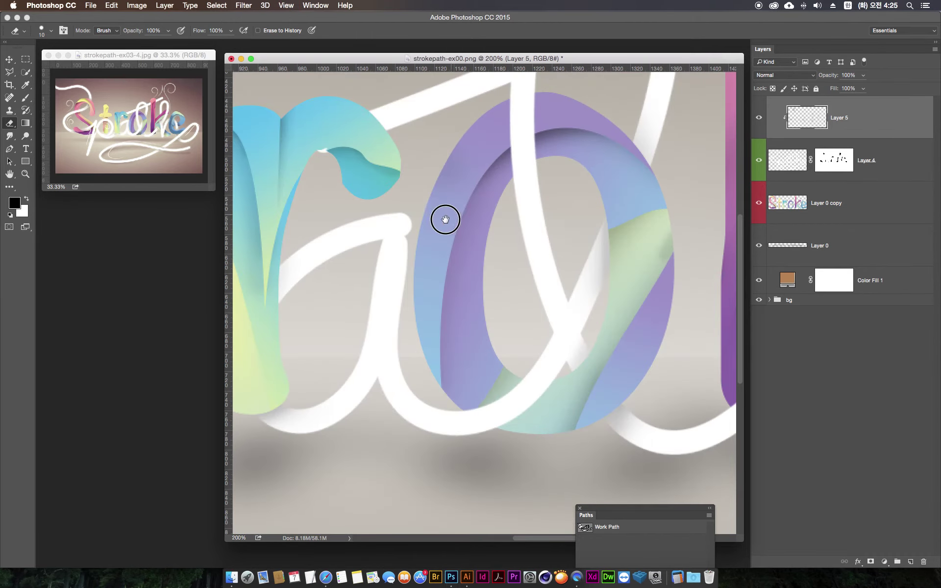
{"action": "left_click_drag", "start_coordinate": [443, 218], "coordinate": [377, 278]}
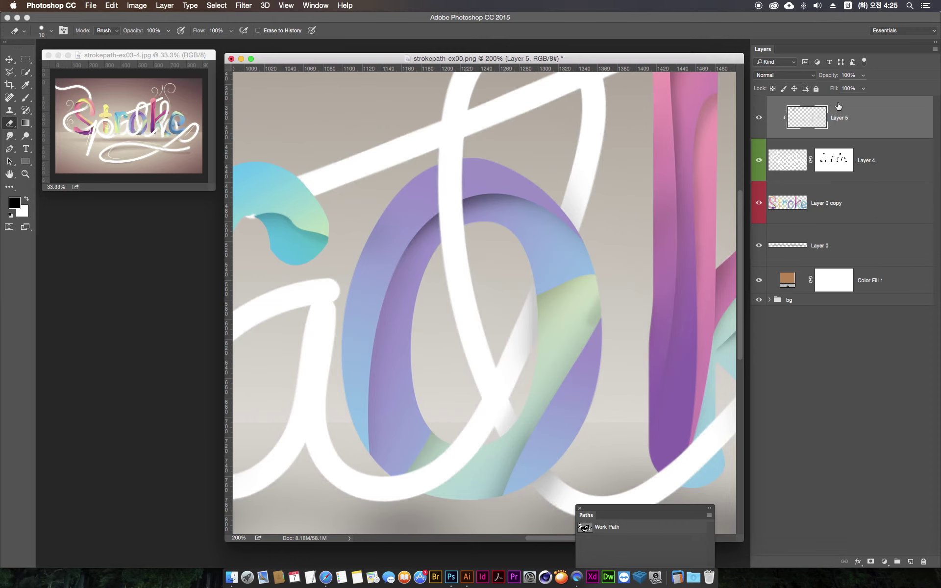
{"action": "left_click", "coordinate": [855, 205]}
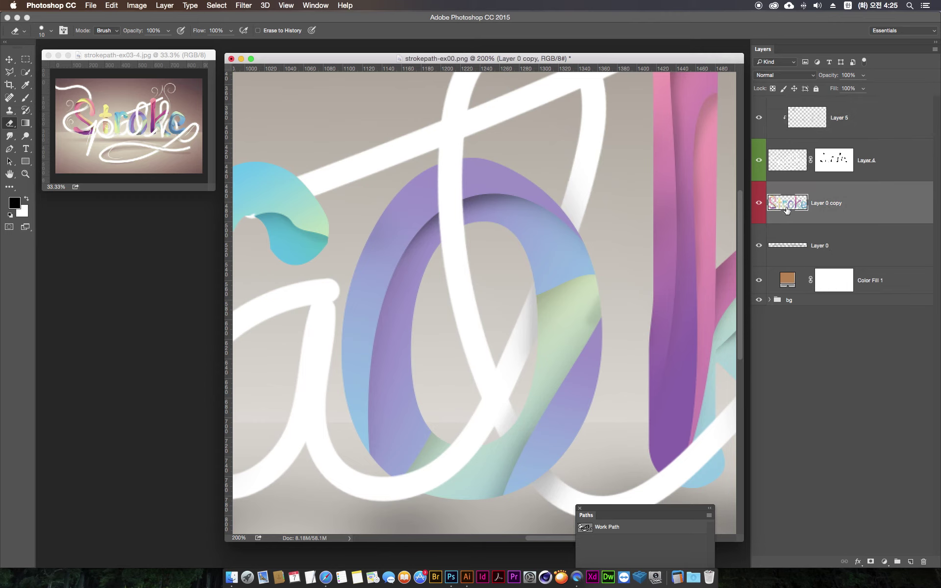
{"action": "left_click", "coordinate": [910, 561]}
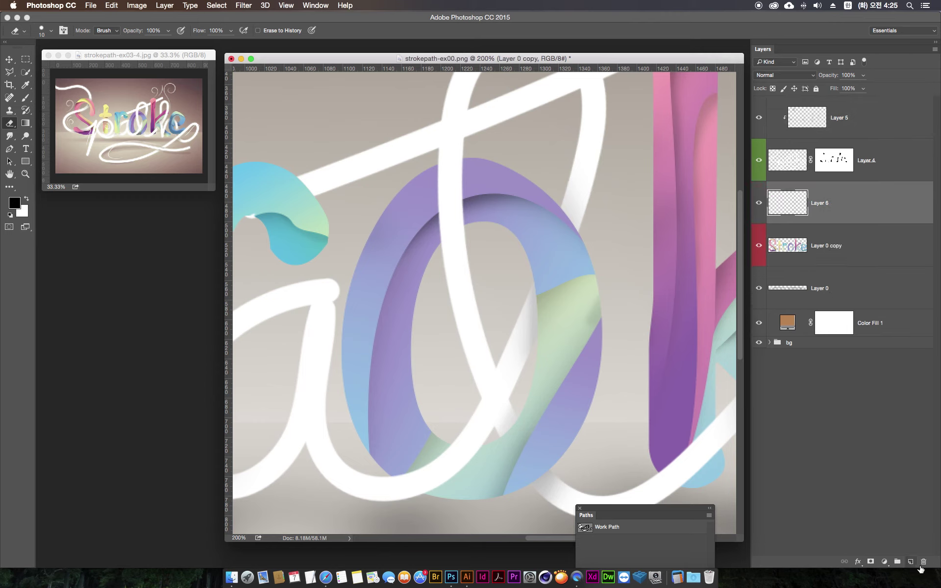
- Paint test shading on the o, clip Layer 6 to the lettering, and compare it on and off
{"action": "left_click", "coordinate": [29, 96]}
{"action": "mouse_move", "coordinate": [471, 174]}
{"action": "left_mouse_down"}
{"action": "mouse_move", "coordinate": [480, 197]}
{"action": "mouse_move", "coordinate": [448, 181]}
{"action": "left_mouse_up"}
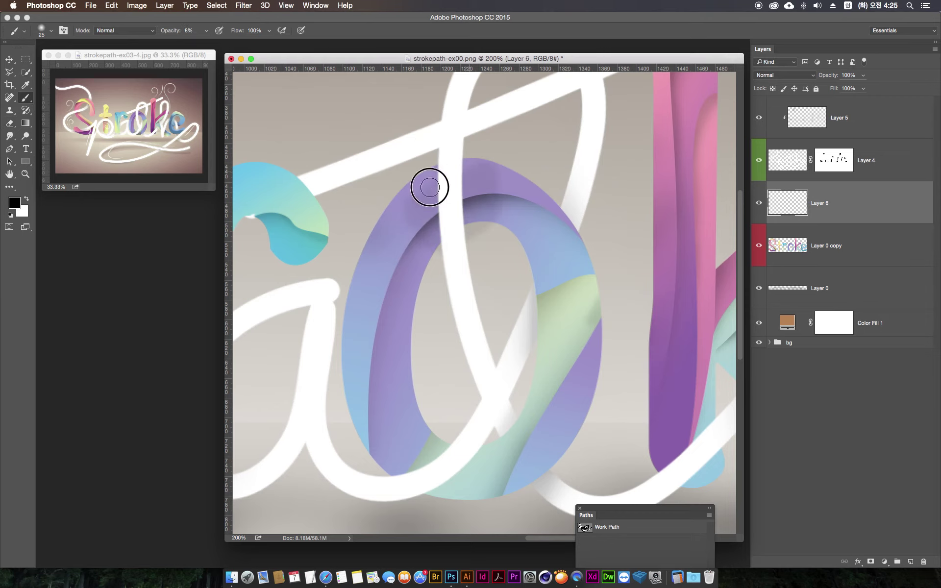
{"action": "key", "text": "ctrl+z"}
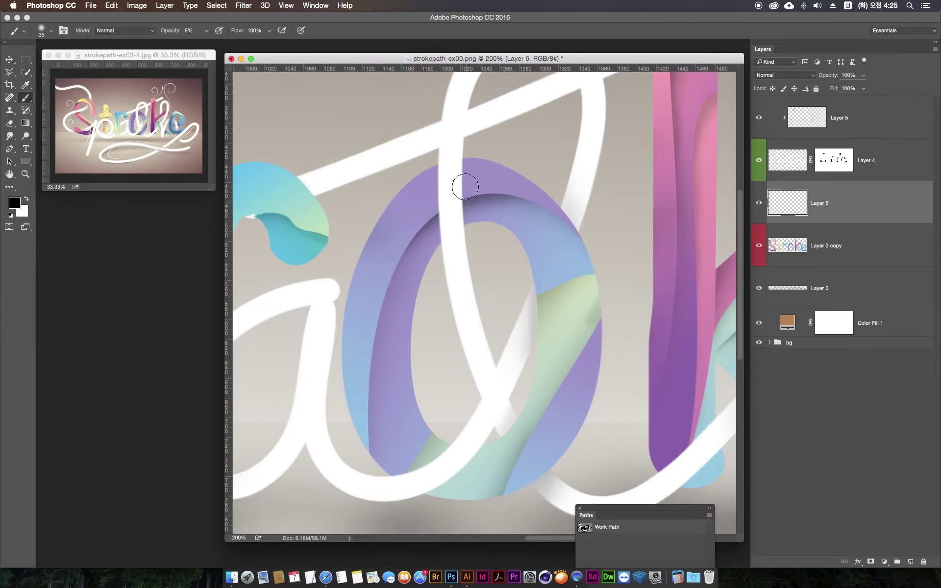
{"action": "mouse_move", "coordinate": [488, 149]}
{"action": "left_mouse_down"}
{"action": "mouse_move", "coordinate": [424, 200]}
{"action": "mouse_move", "coordinate": [468, 185]}
{"action": "mouse_move", "coordinate": [472, 202]}
{"action": "mouse_move", "coordinate": [446, 263]}
{"action": "left_mouse_up"}
{"action": "mouse_move", "coordinate": [451, 192]}
{"action": "left_mouse_down"}
{"action": "mouse_move", "coordinate": [446, 227]}
{"action": "mouse_move", "coordinate": [441, 168]}
{"action": "mouse_move", "coordinate": [443, 287]}
{"action": "left_mouse_up"}
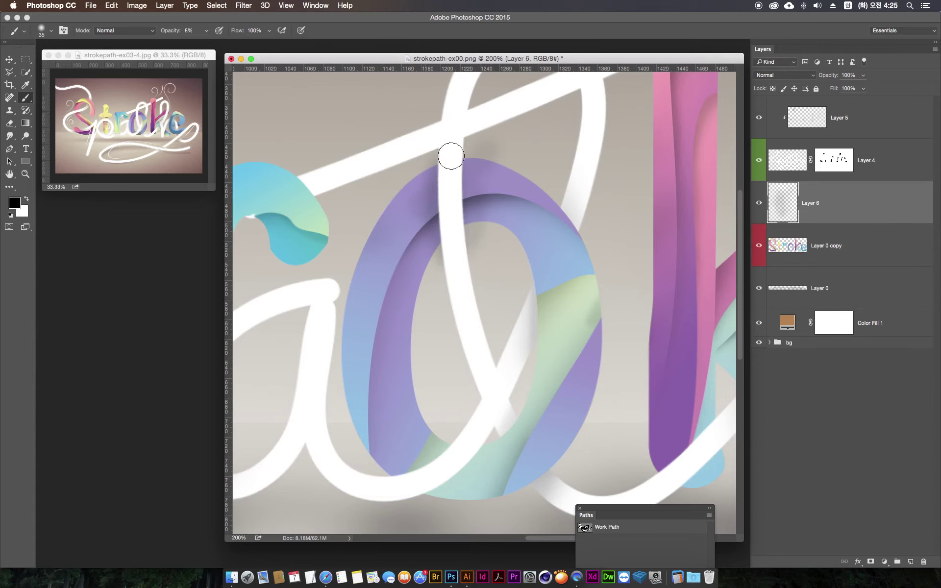
{"action": "right_click", "coordinate": [837, 222]}
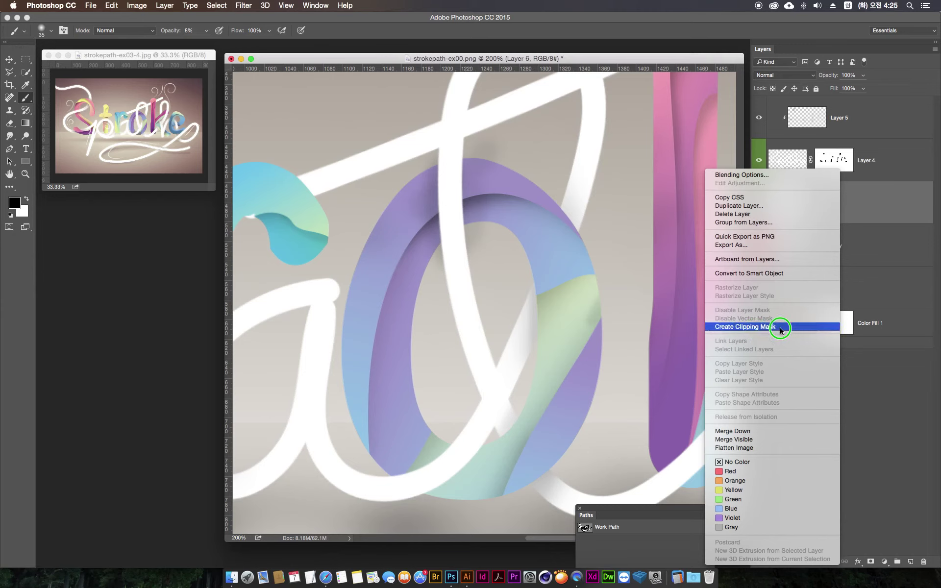
{"action": "left_click", "coordinate": [781, 331]}
{"action": "left_click", "coordinate": [758, 203]}
{"action": "left_click", "coordinate": [759, 202]}
{"action": "left_click", "coordinate": [759, 202]}
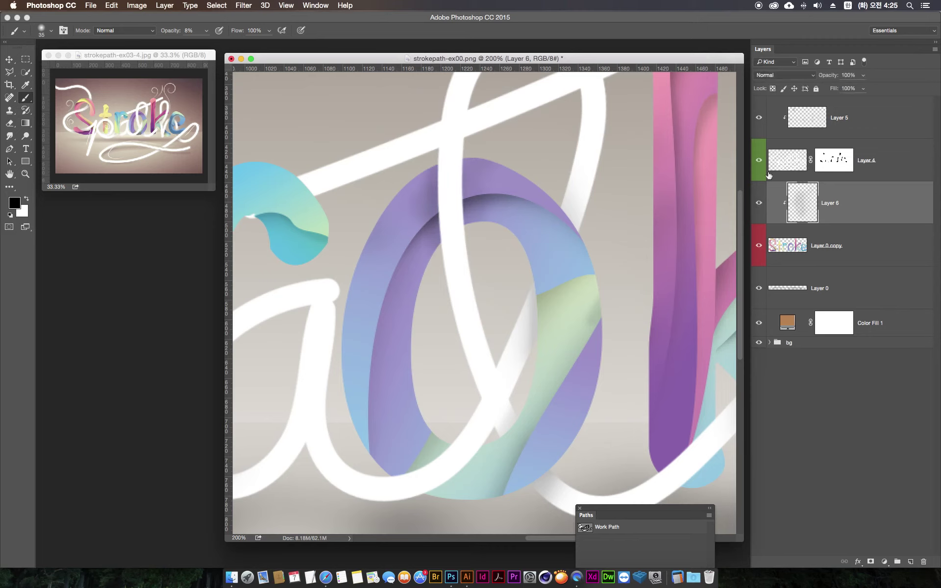
- Delete Layer 6, add a fresh layer clipped to the lettering, and paint faint shading on the o
{"action": "left_click_drag", "start_coordinate": [887, 218], "coordinate": [921, 551]}
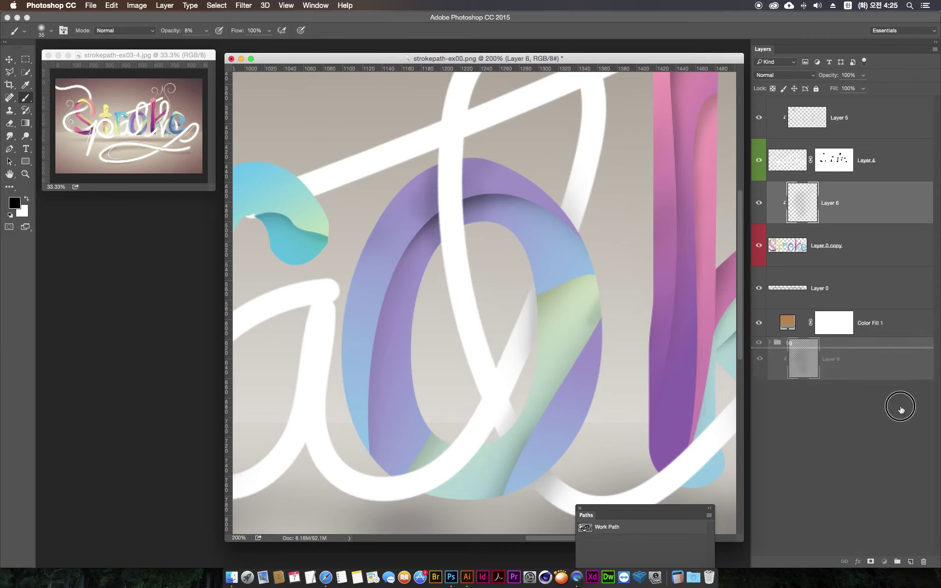
{"action": "left_click_drag", "start_coordinate": [864, 236], "coordinate": [923, 561]}
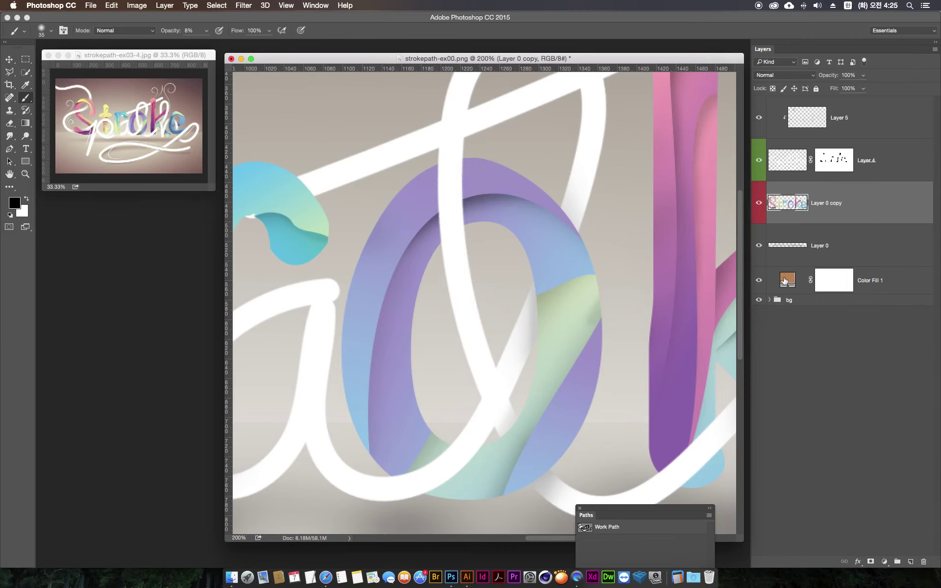
{"action": "left_click", "coordinate": [910, 562]}
{"action": "right_click", "coordinate": [839, 206]}
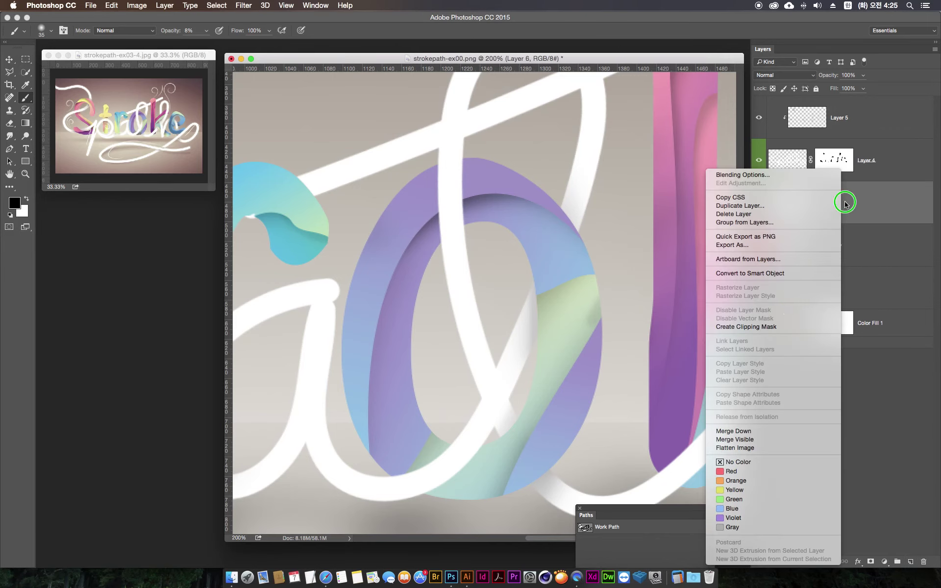
{"action": "left_click", "coordinate": [770, 326]}
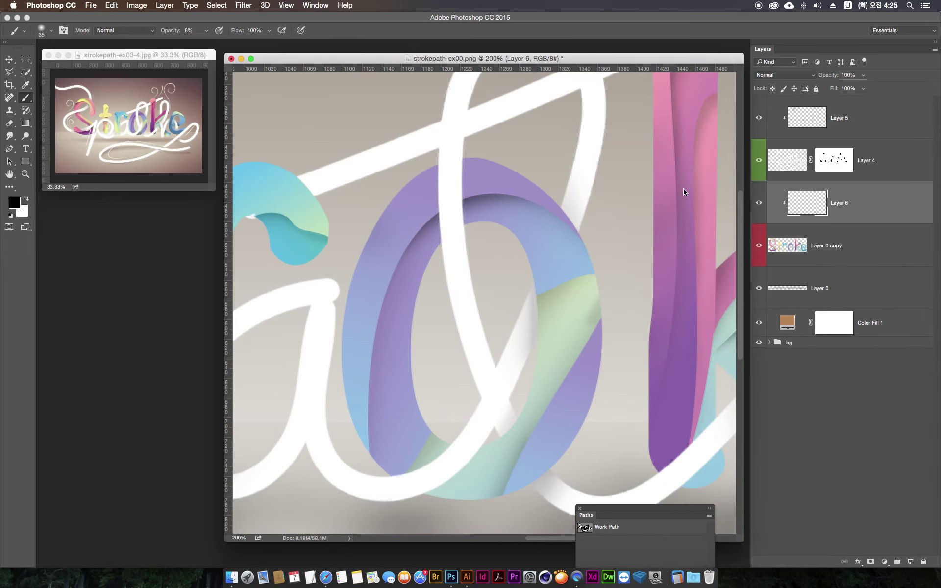
{"action": "mouse_move", "coordinate": [468, 179]}
{"action": "left_mouse_down"}
{"action": "mouse_move", "coordinate": [455, 225]}
{"action": "mouse_move", "coordinate": [436, 210]}
{"action": "left_mouse_up"}
- Shade the letter along the white ribbon, continuing down its length
{"action": "left_click_drag", "start_coordinate": [452, 261], "coordinate": [473, 226]}
{"action": "key", "text": "bracketright"}
{"action": "key", "text": "bracketright"}
{"action": "key", "text": "bracketright"}
{"action": "key", "text": "bracketleft"}
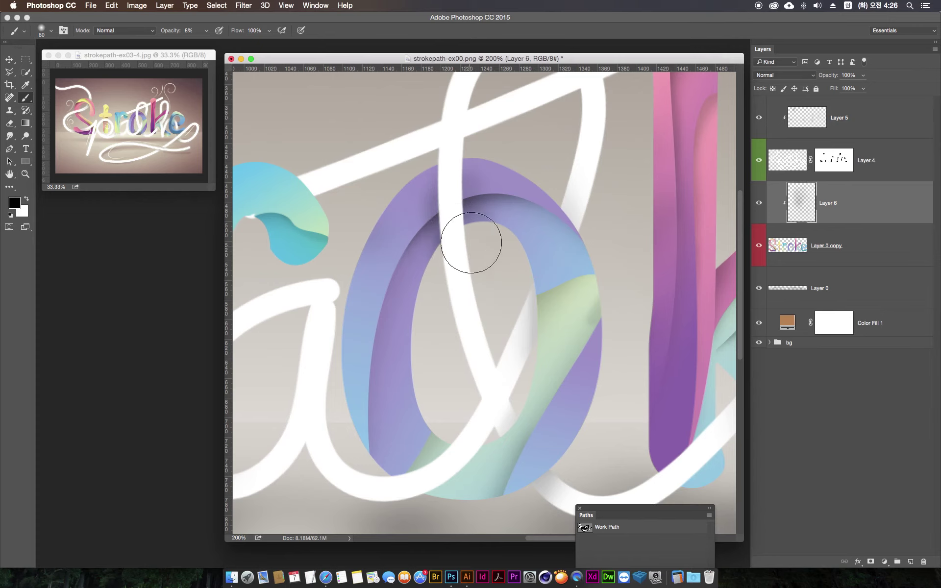
{"action": "key", "text": "bracketleft"}
{"action": "left_click_drag", "start_coordinate": [445, 252], "coordinate": [451, 244]}
{"action": "left_click_drag", "start_coordinate": [477, 264], "coordinate": [529, 426]}
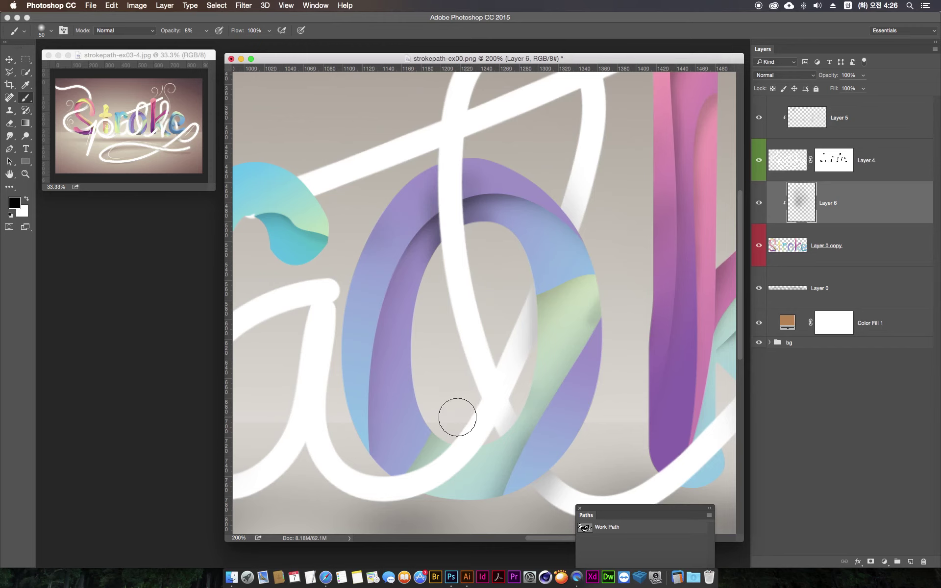
- Darken along the ribbon's lower edge and add faint shading below the crossing
{"action": "left_click_drag", "start_coordinate": [456, 413], "coordinate": [478, 271]}
{"action": "key", "text": "bracketleft"}
{"action": "mouse_move", "coordinate": [498, 313]}
{"action": "left_mouse_down"}
{"action": "mouse_move", "coordinate": [431, 351]}
{"action": "mouse_move", "coordinate": [459, 343]}
{"action": "left_mouse_up"}
{"action": "key", "text": "bracketleft"}
{"action": "left_click_drag", "start_coordinate": [416, 361], "coordinate": [500, 285]}
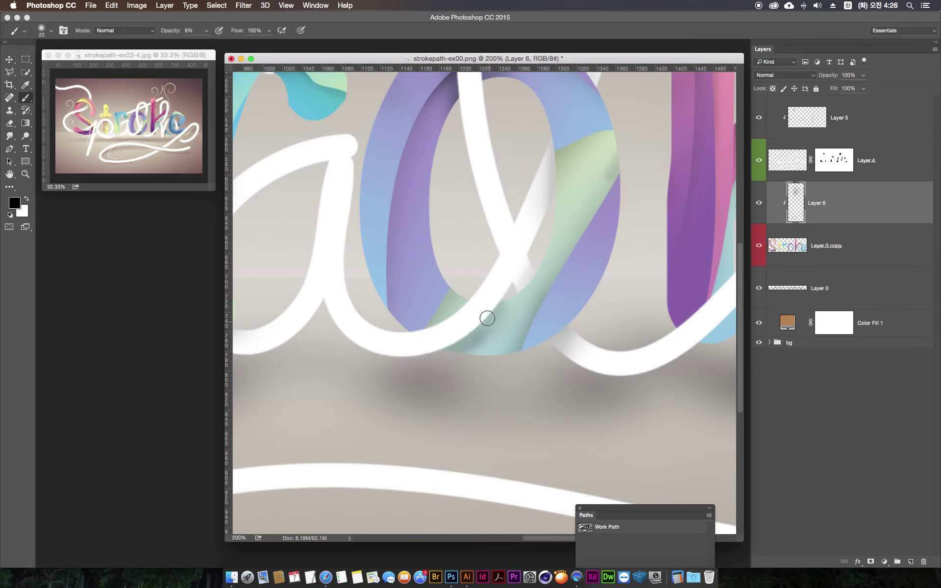
{"action": "mouse_move", "coordinate": [501, 298]}
{"action": "left_mouse_down"}
{"action": "mouse_move", "coordinate": [511, 331]}
{"action": "mouse_move", "coordinate": [447, 376]}
{"action": "left_mouse_up"}
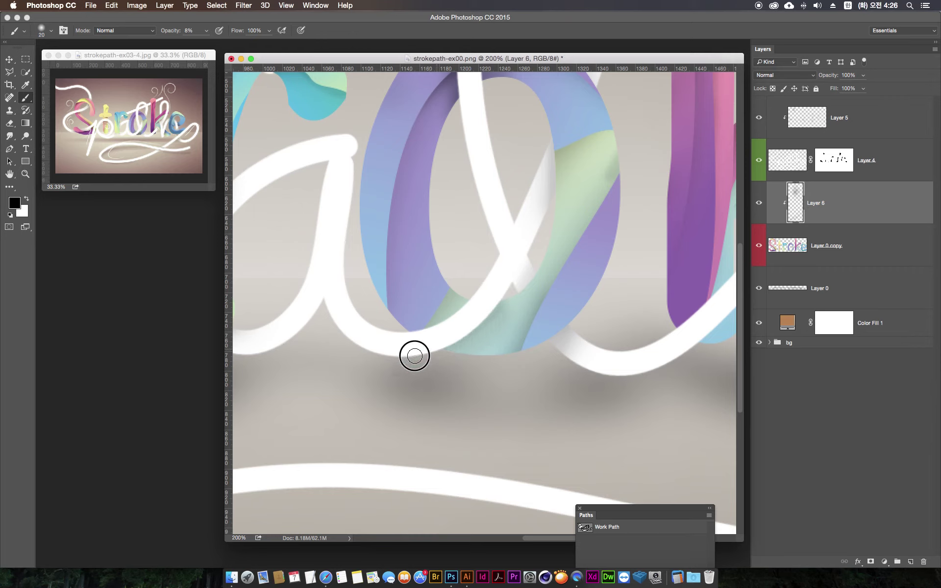
{"action": "mouse_move", "coordinate": [429, 355]}
{"action": "left_mouse_down"}
{"action": "mouse_move", "coordinate": [454, 367]}
{"action": "mouse_move", "coordinate": [416, 359]}
{"action": "mouse_move", "coordinate": [443, 346]}
{"action": "mouse_move", "coordinate": [511, 383]}
{"action": "left_mouse_up"}
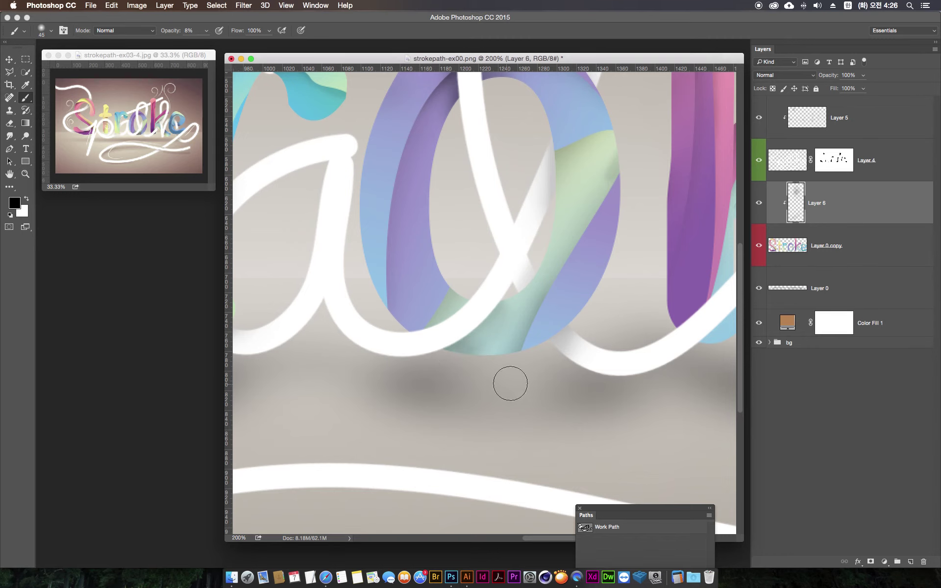
- Shade the k where the ribbon crosses and the crossing near the teal shadow
{"action": "key", "text": "super+minus"}
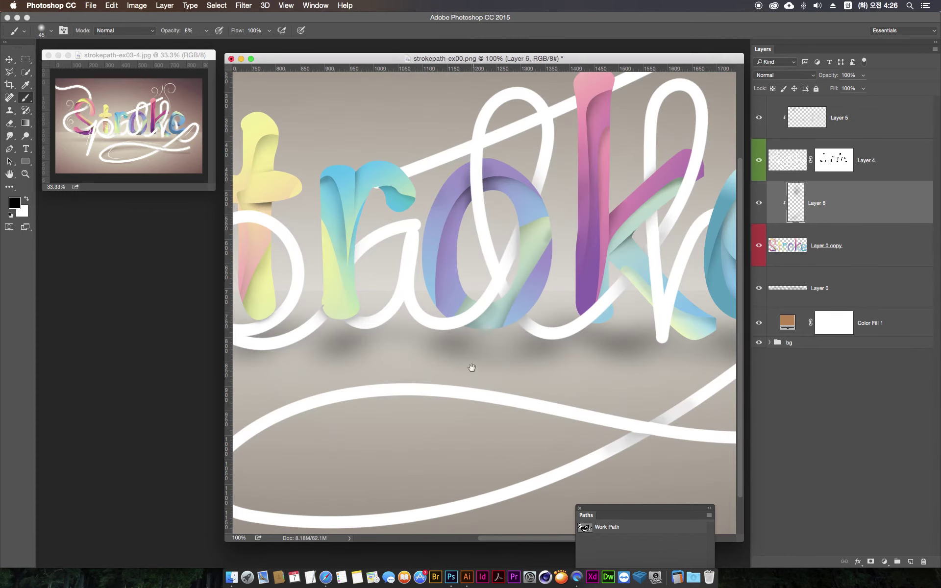
{"action": "left_click_drag", "start_coordinate": [535, 348], "coordinate": [378, 346]}
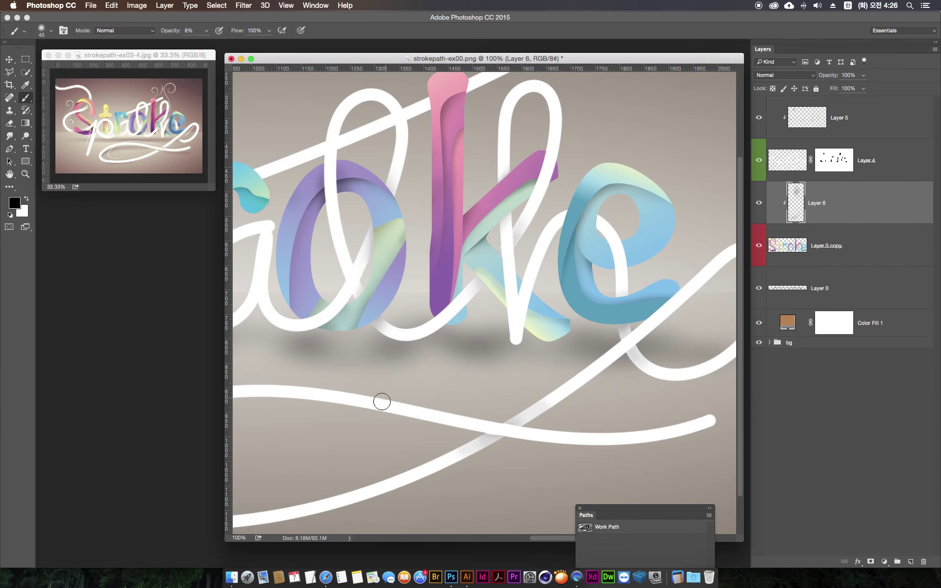
{"action": "key", "text": "super+plus"}
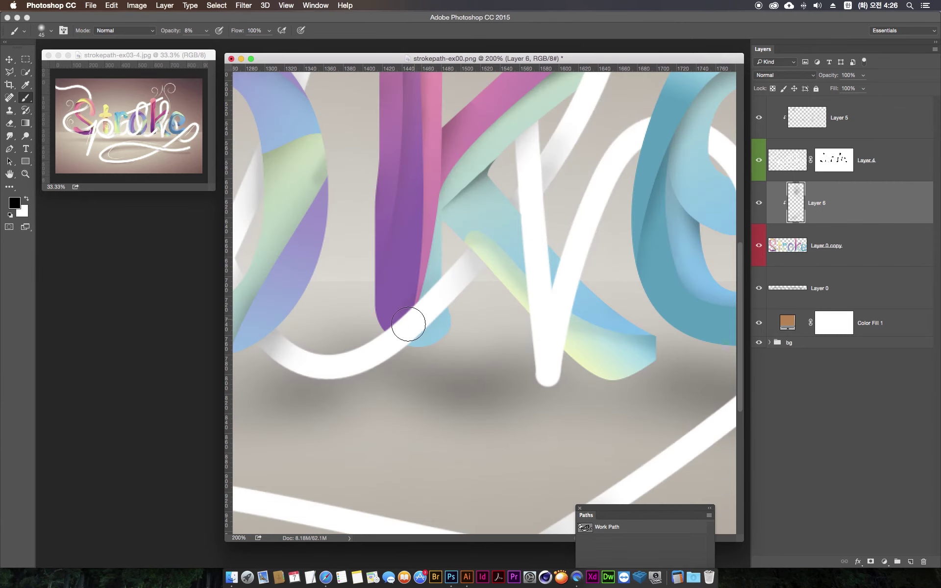
{"action": "left_click_drag", "start_coordinate": [434, 298], "coordinate": [431, 301]}
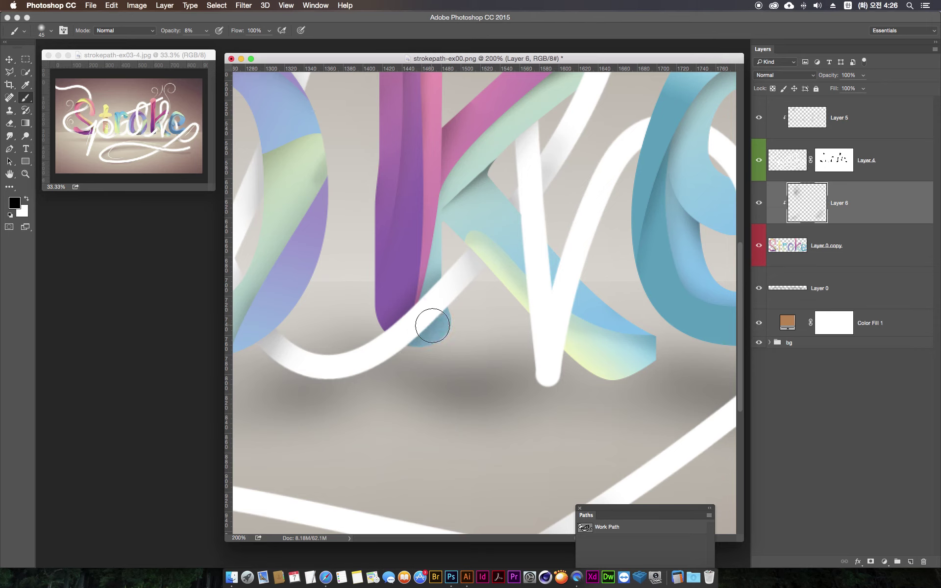
{"action": "key", "text": "super+z"}
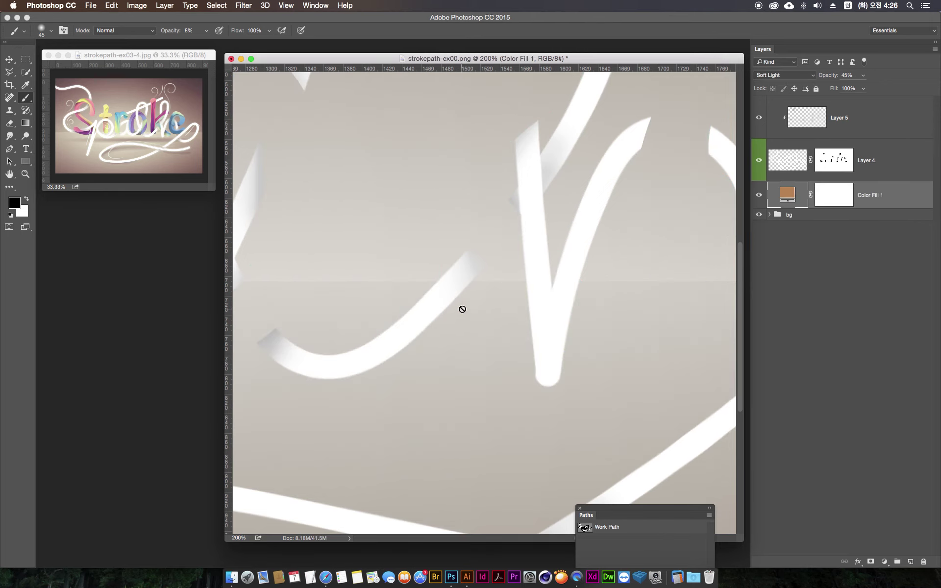
{"action": "key", "text": "shift+super+z"}
{"action": "key", "text": "shift+super+z"}
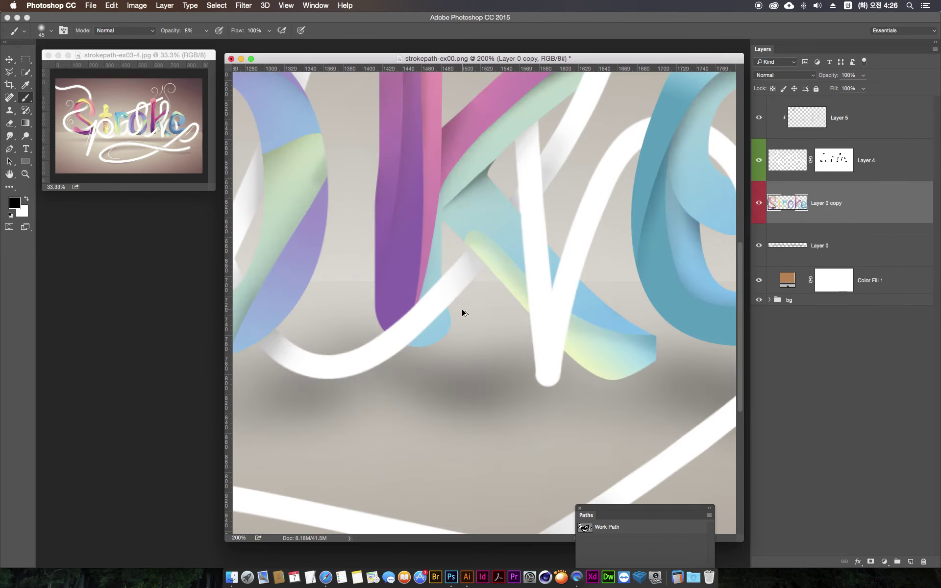
{"action": "key", "text": "bracketright"}
{"action": "key", "text": "bracketright"}
{"action": "key", "text": "bracketright"}
{"action": "key", "text": "bracketleft"}
{"action": "left_click_drag", "start_coordinate": [417, 323], "coordinate": [462, 285]}
{"action": "key", "text": "ctrl+alt+shift+n"}
{"action": "key", "text": "ctrl+alt+g"}
{"action": "left_click_drag", "start_coordinate": [447, 314], "coordinate": [451, 299]}
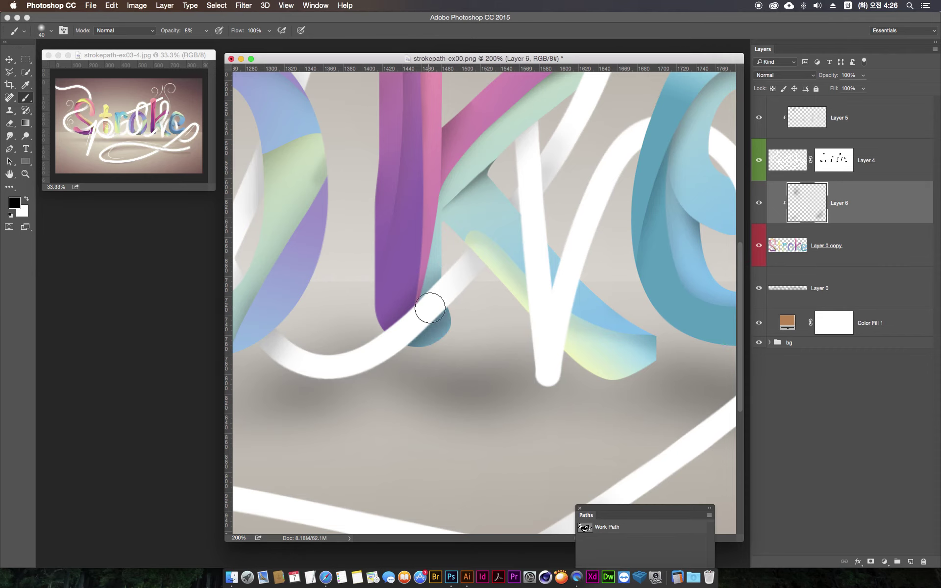
- Shade the pink k where the ribbon crosses it and along the white ribbon
{"action": "scroll", "coordinate": [417, 323], "scroll_direction": "up", "scroll_amount": 5}
{"action": "scroll", "coordinate": [409, 340], "scroll_direction": "up", "scroll_amount": 2}
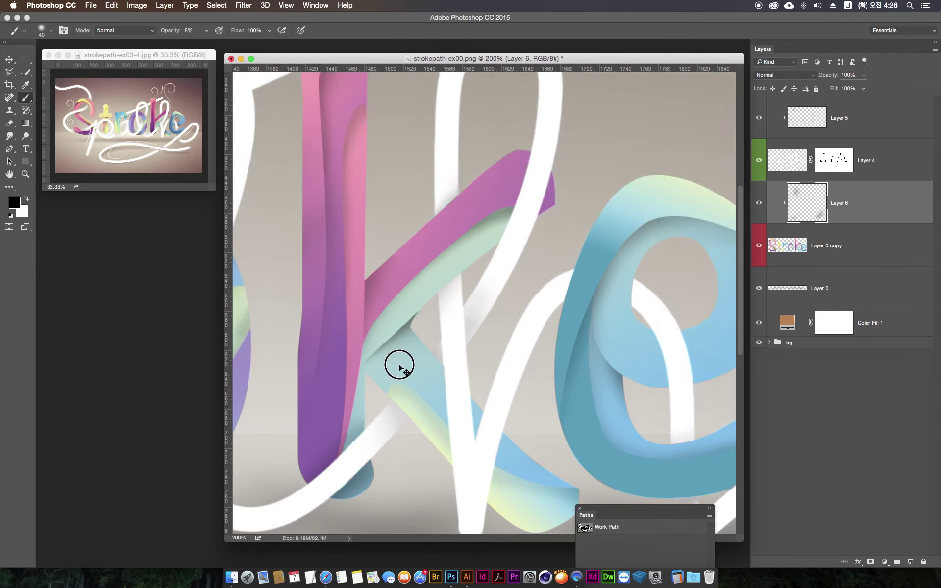
{"action": "left_click_drag", "start_coordinate": [551, 187], "coordinate": [541, 158]}
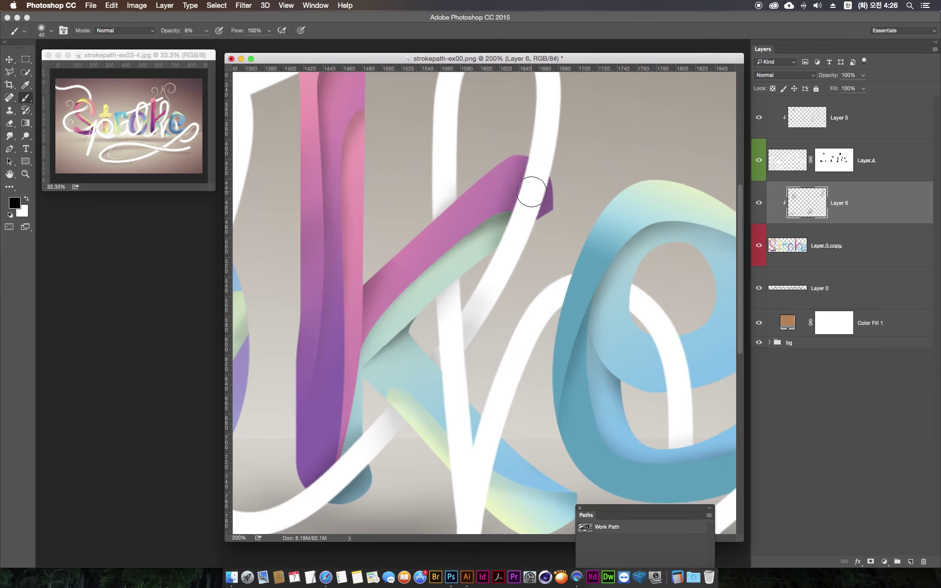
{"action": "key", "text": "super+minus"}
{"action": "scroll", "coordinate": [557, 265], "scroll_direction": "down", "scroll_amount": 3}
{"action": "scroll", "coordinate": [557, 265], "scroll_direction": "right", "scroll_amount": 2}
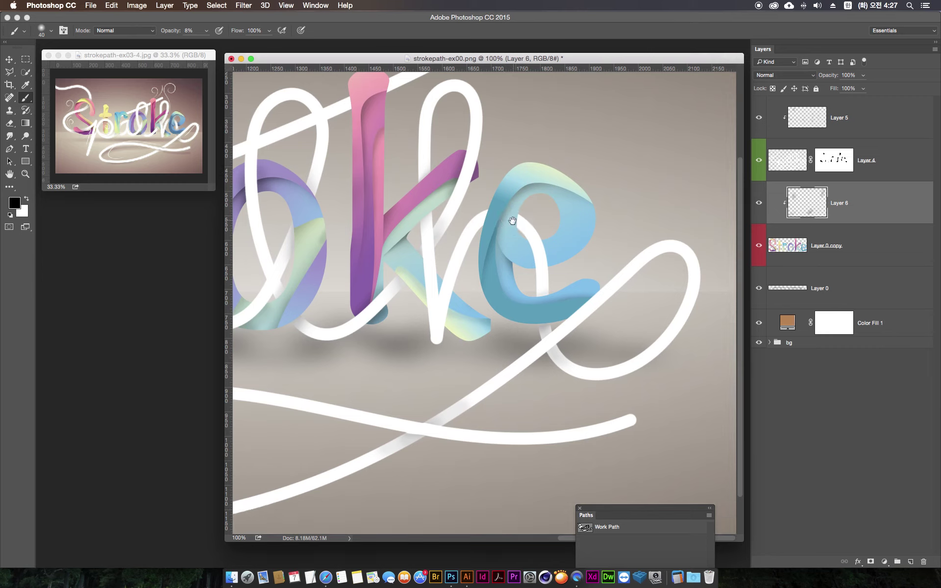
{"action": "key", "text": "bracketright"}
{"action": "mouse_move", "coordinate": [447, 326]}
{"action": "left_mouse_down"}
{"action": "mouse_move", "coordinate": [435, 315]}
{"action": "mouse_move", "coordinate": [436, 338]}
{"action": "left_mouse_up"}
- Paint faint shadows on the blue e under the ribbon and where it leaves the e
{"action": "key", "text": "bracketright"}
{"action": "key", "text": "bracketright"}
{"action": "key", "text": "bracketright"}
{"action": "key", "text": "bracketleft"}
{"action": "key", "text": "bracketleft"}
{"action": "key", "text": "bracketleft"}
{"action": "mouse_move", "coordinate": [534, 241]}
{"action": "left_mouse_down"}
{"action": "mouse_move", "coordinate": [534, 267]}
{"action": "mouse_move", "coordinate": [542, 244]}
{"action": "mouse_move", "coordinate": [532, 267]}
{"action": "left_mouse_up"}
{"action": "key", "text": "bracketright"}
{"action": "key", "text": "bracketright"}
{"action": "key", "text": "bracketright"}
{"action": "left_click_drag", "start_coordinate": [609, 286], "coordinate": [599, 293]}
{"action": "key", "text": "bracketleft"}
{"action": "key", "text": "bracketleft"}
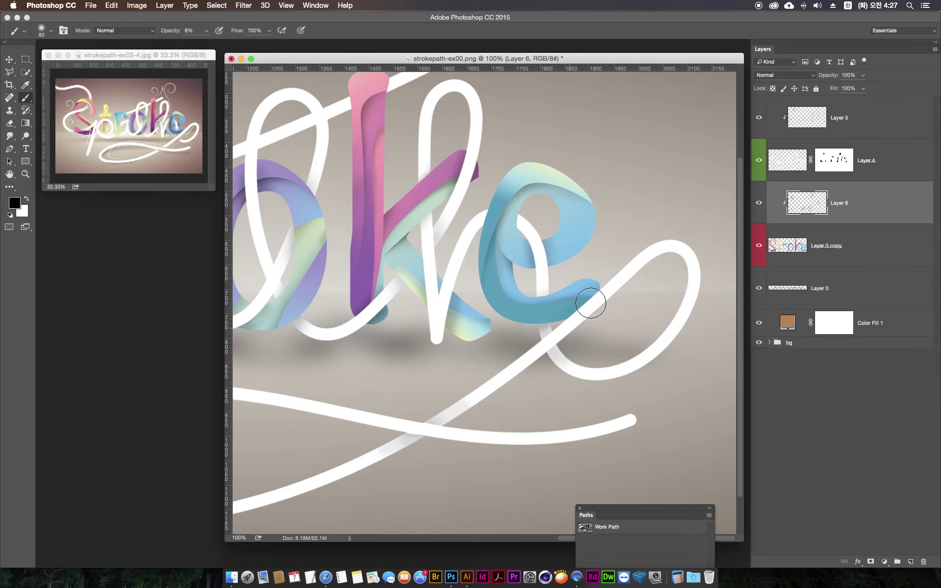
{"action": "mouse_move", "coordinate": [572, 321]}
{"action": "left_mouse_down"}
{"action": "mouse_move", "coordinate": [627, 317]}
{"action": "mouse_move", "coordinate": [640, 332]}
{"action": "left_mouse_up"}
{"action": "key", "text": "bracketleft"}
{"action": "key", "text": "bracketleft"}
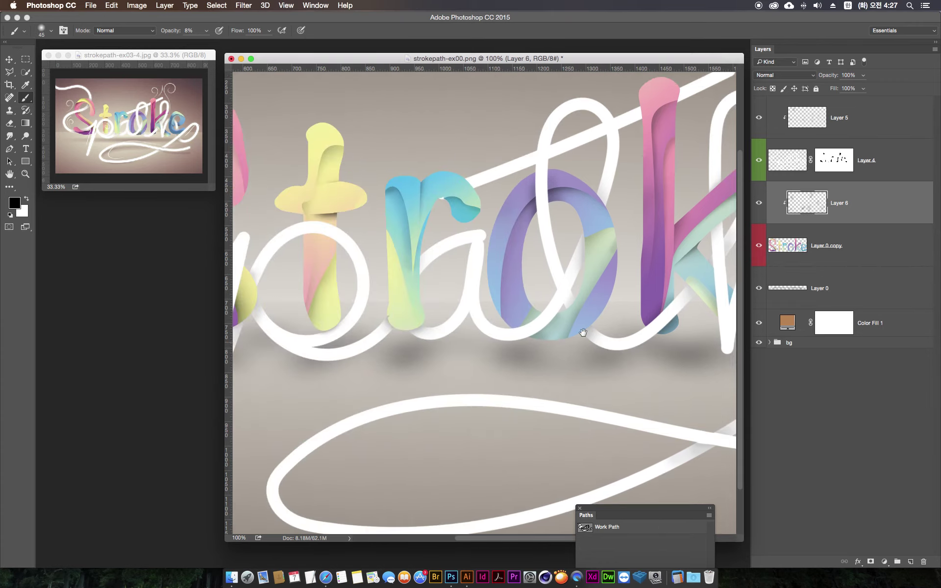
- Shade the t where the white ribbon crosses it
{"action": "scroll", "coordinate": [604, 317], "scroll_direction": "left", "scroll_amount": 5}
{"action": "scroll", "coordinate": [611, 322], "scroll_direction": "left", "scroll_amount": 3}
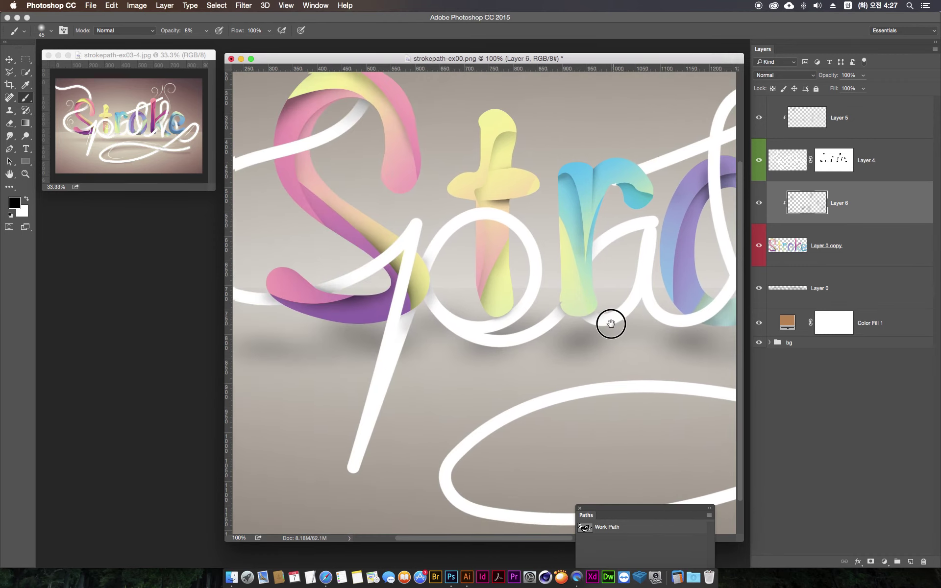
{"action": "key", "text": "bracketright"}
{"action": "key", "text": "bracketright"}
{"action": "key", "text": "bracketright"}
{"action": "key", "text": "bracketleft"}
{"action": "key", "text": "bracketleft"}
{"action": "key", "text": "bracketleft"}
{"action": "left_click_drag", "start_coordinate": [496, 210], "coordinate": [474, 220]}
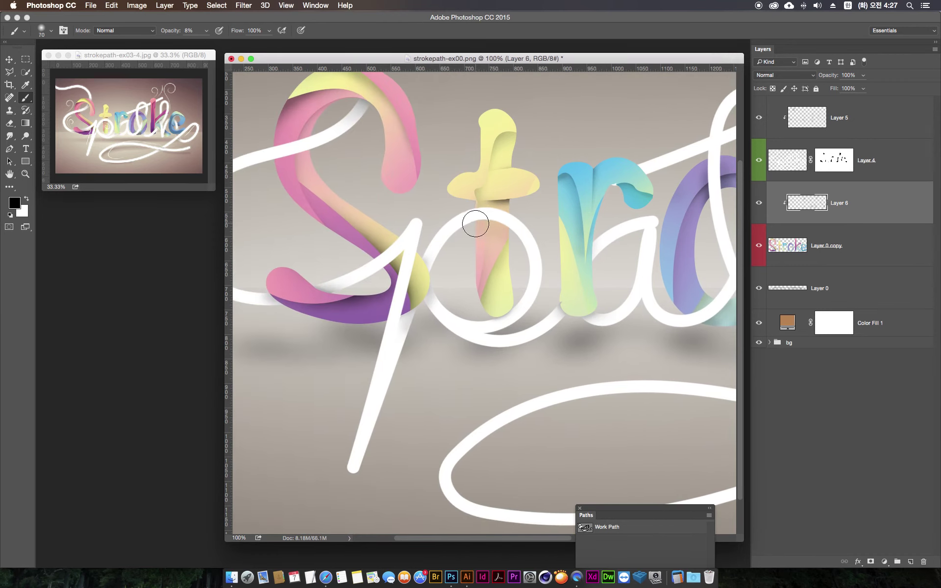
{"action": "key", "text": "bracketleft"}
{"action": "key", "text": "bracketleft"}
{"action": "key", "text": "bracketleft"}
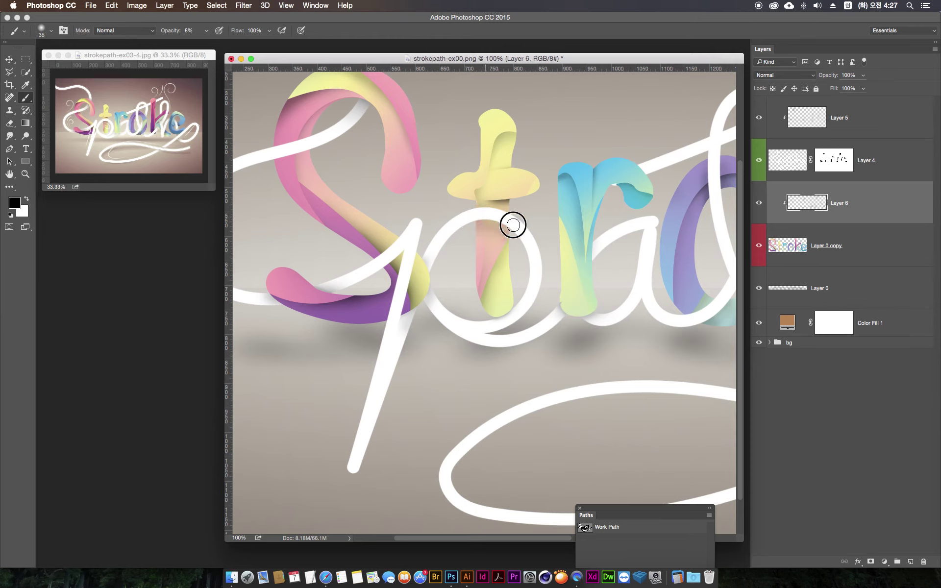
{"action": "key", "text": "bracketleft"}
{"action": "key", "text": "bracketleft"}
{"action": "key", "text": "bracketleft"}
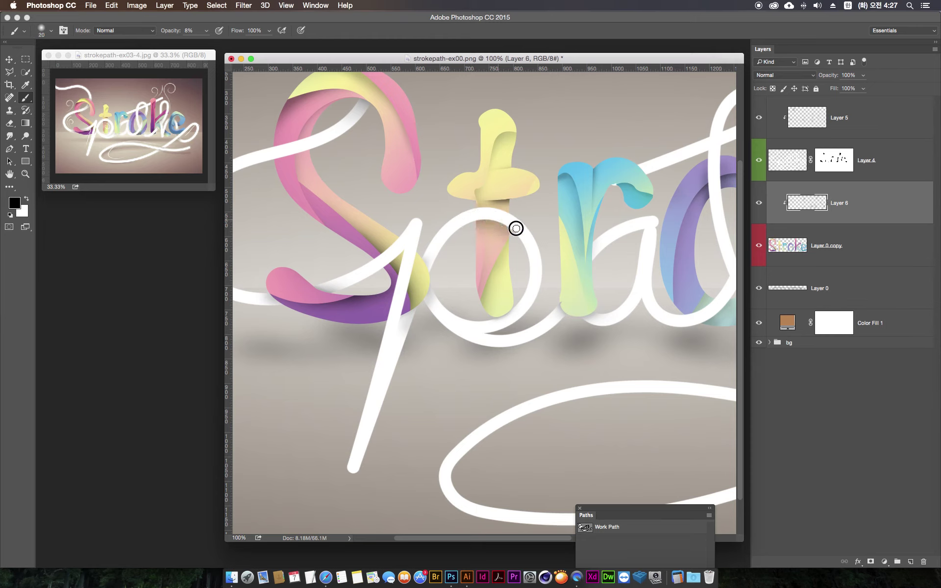
- Paint faint dark shadows where the ribbon crosses the S and beside that crossing
{"action": "key", "text": "bracketright"}
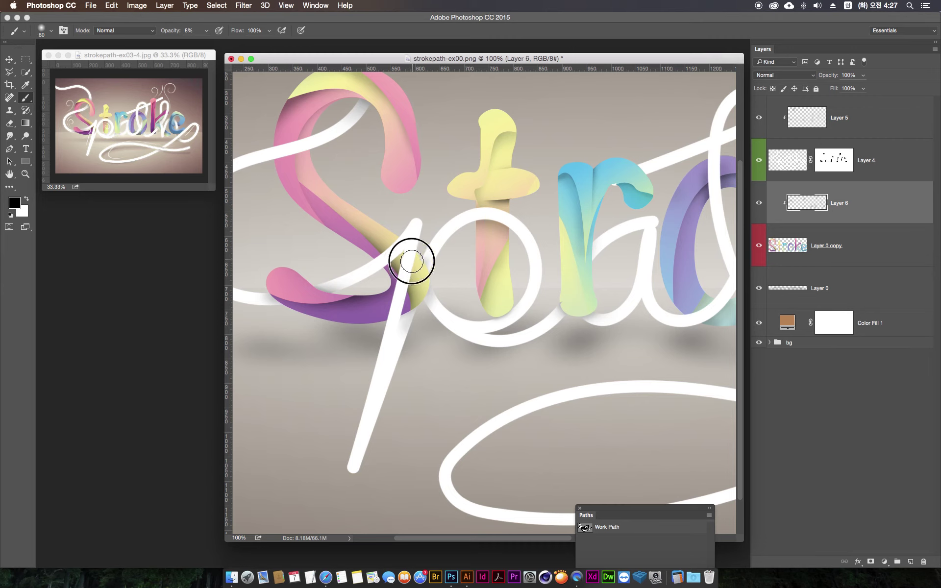
{"action": "left_click_drag", "start_coordinate": [401, 280], "coordinate": [410, 264]}
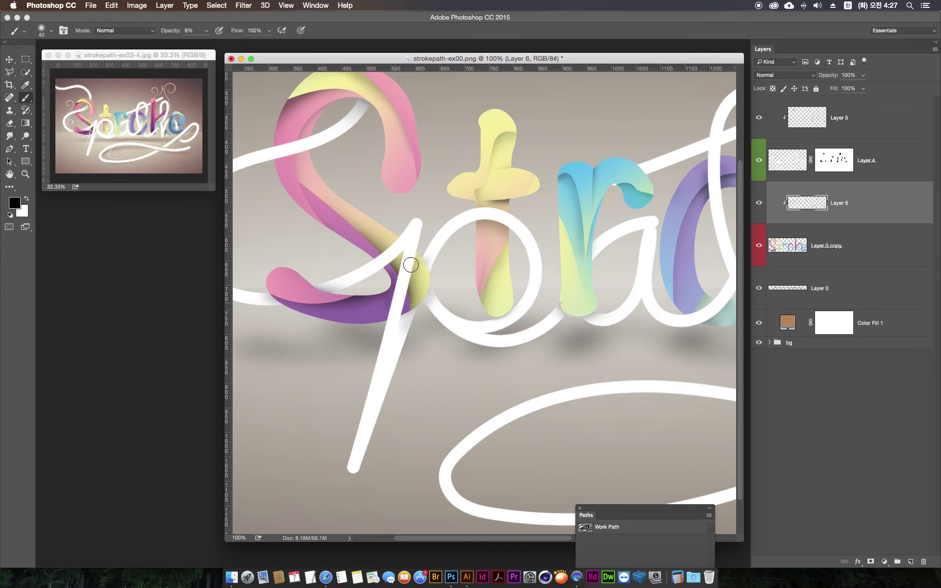
{"action": "key", "text": "bracketright"}
{"action": "key", "text": "bracketleft"}
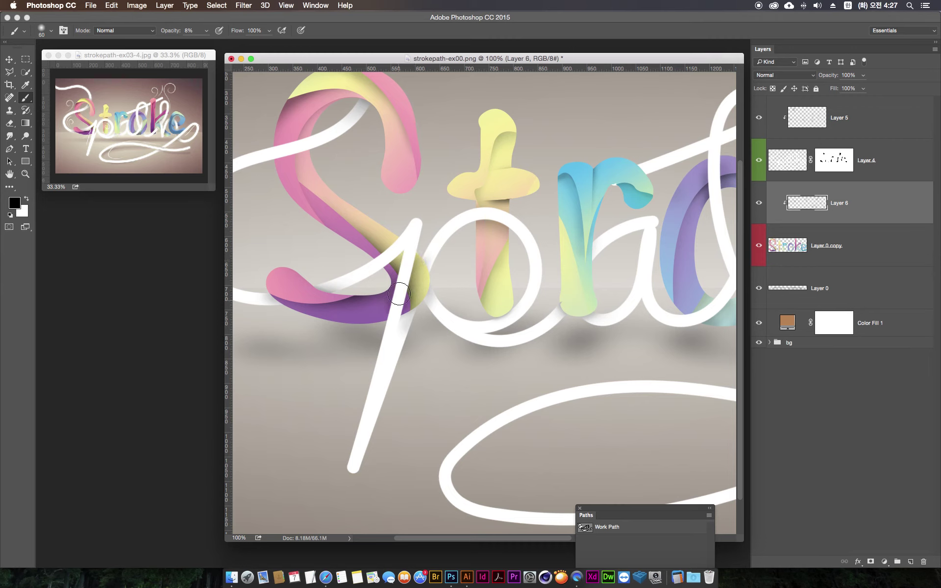
{"action": "left_click_drag", "start_coordinate": [391, 260], "coordinate": [381, 267]}
{"action": "key", "text": "bracketleft"}
{"action": "left_click_drag", "start_coordinate": [346, 303], "coordinate": [457, 347]}
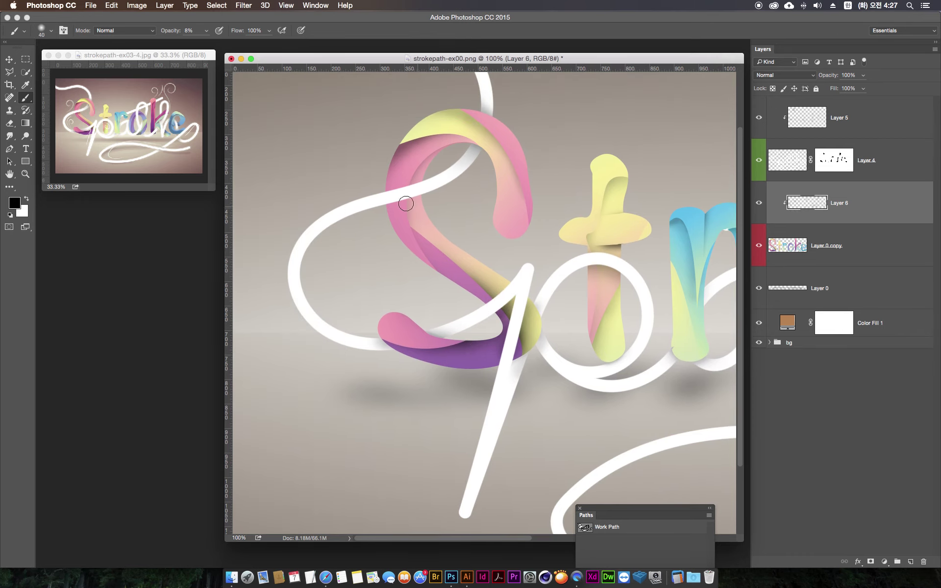
{"action": "key", "text": "bracketright"}
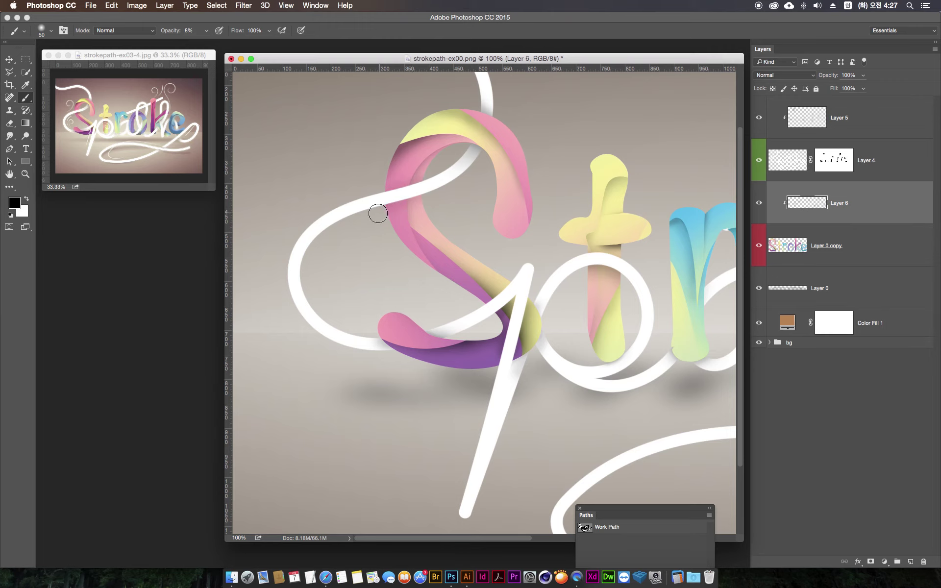
{"action": "key", "text": "bracketright"}
{"action": "key", "text": "bracketright"}
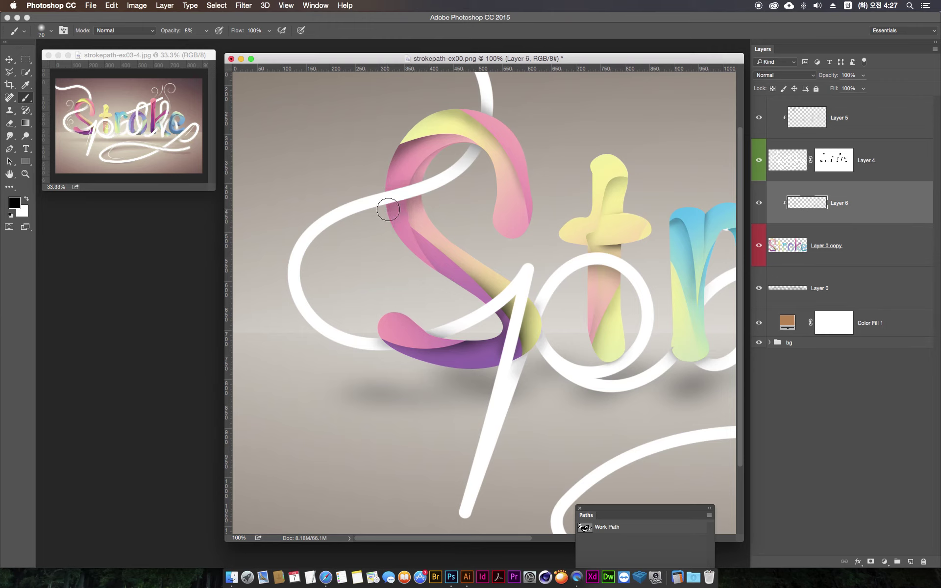
{"action": "key", "text": "bracketleft"}
{"action": "key", "text": "bracketleft"}
{"action": "key", "text": "bracketleft"}
{"action": "key", "text": "bracketleft"}
{"action": "key", "text": "bracketright"}
{"action": "key", "text": "super+minus"}
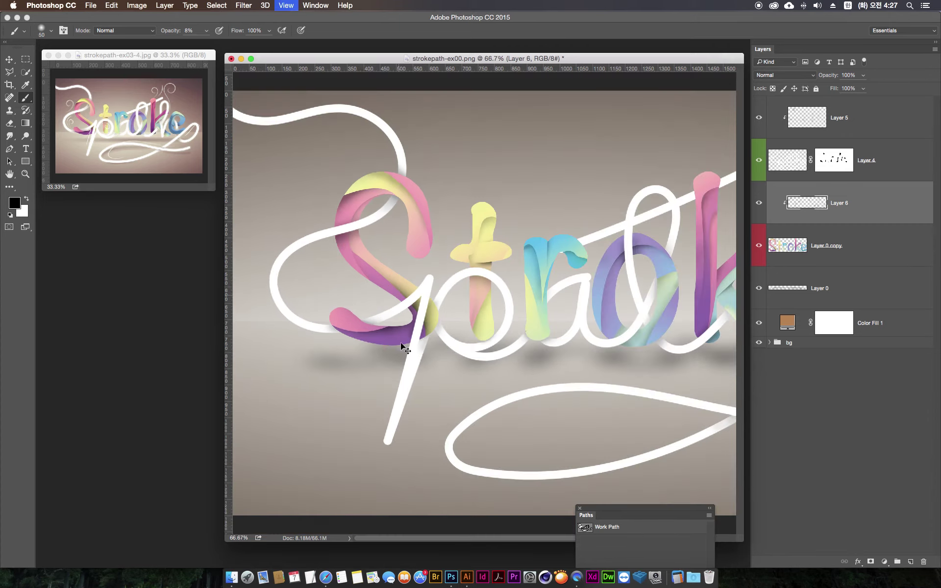
{"action": "key", "text": "super+minus"}
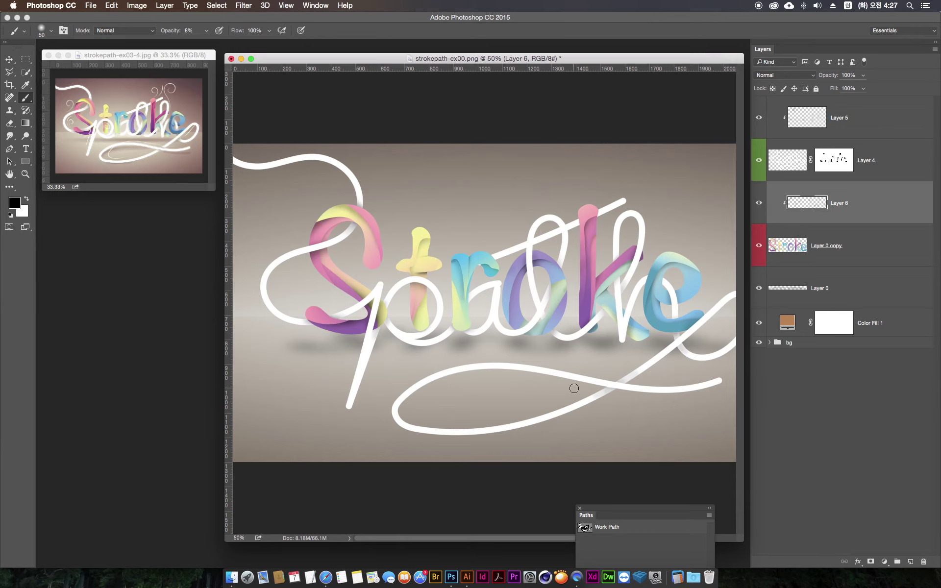
{"action": "key", "text": "super+plus"}
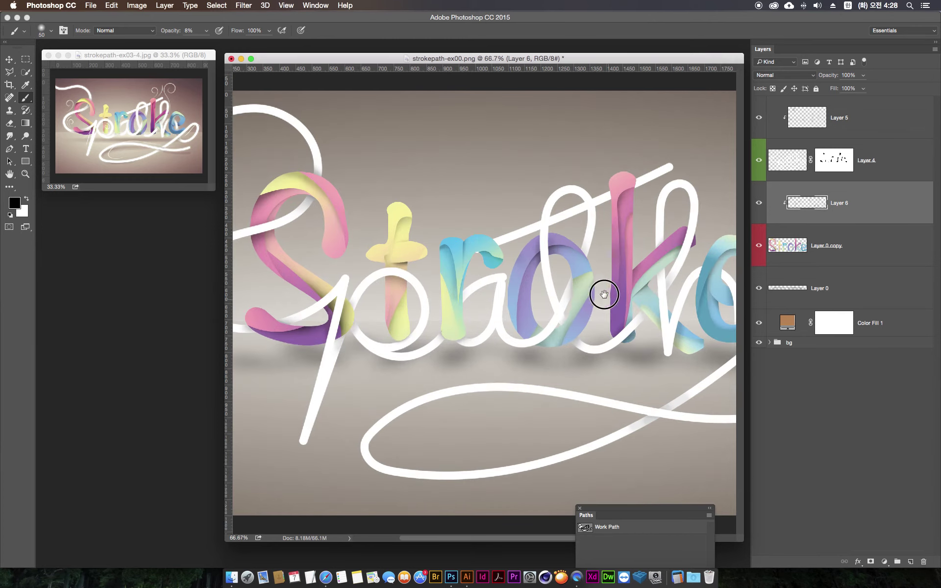
{"action": "scroll", "coordinate": [584, 209], "scroll_direction": "right", "scroll_amount": 5}
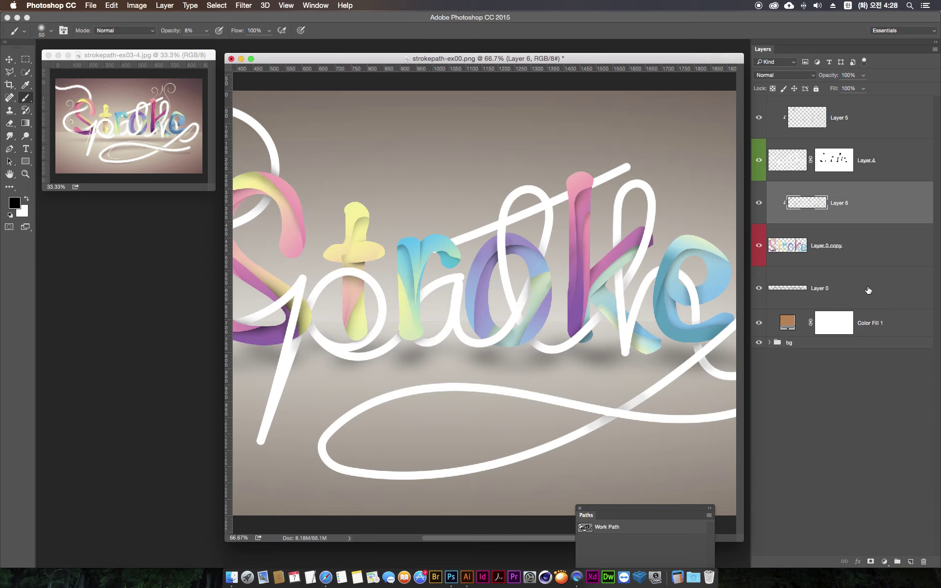
{"action": "left_click", "coordinate": [867, 290]}
{"action": "left_click", "coordinate": [910, 562]}
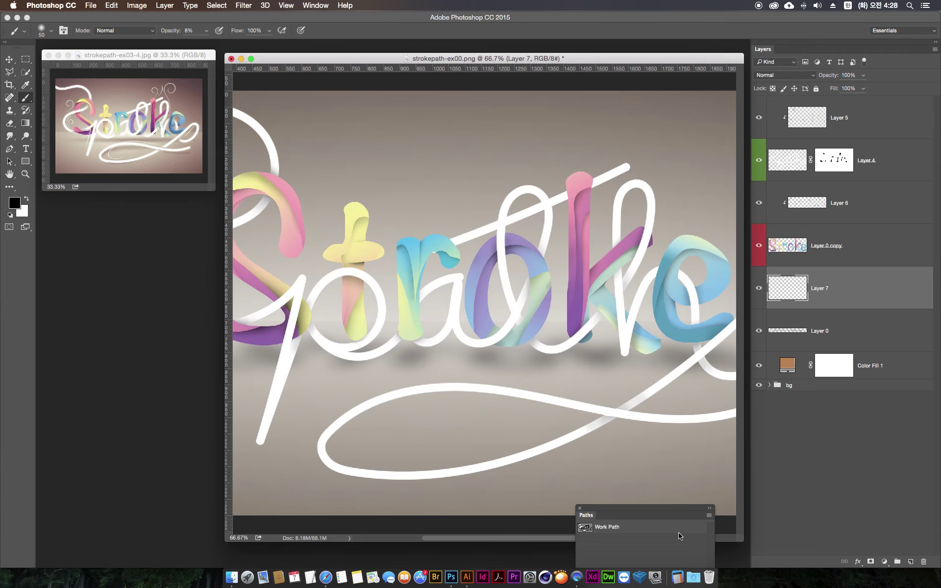
- Paint a faint soft shadow along the lower white loop and its inner top curve
{"action": "left_click_drag", "start_coordinate": [743, 543], "coordinate": [732, 384]}
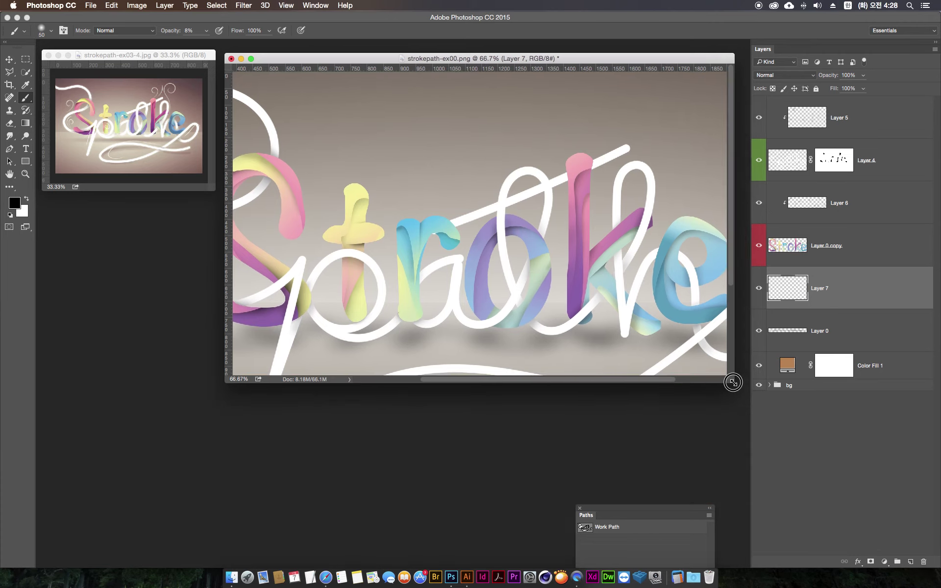
{"action": "scroll", "coordinate": [550, 304], "scroll_direction": "down", "scroll_amount": 5}
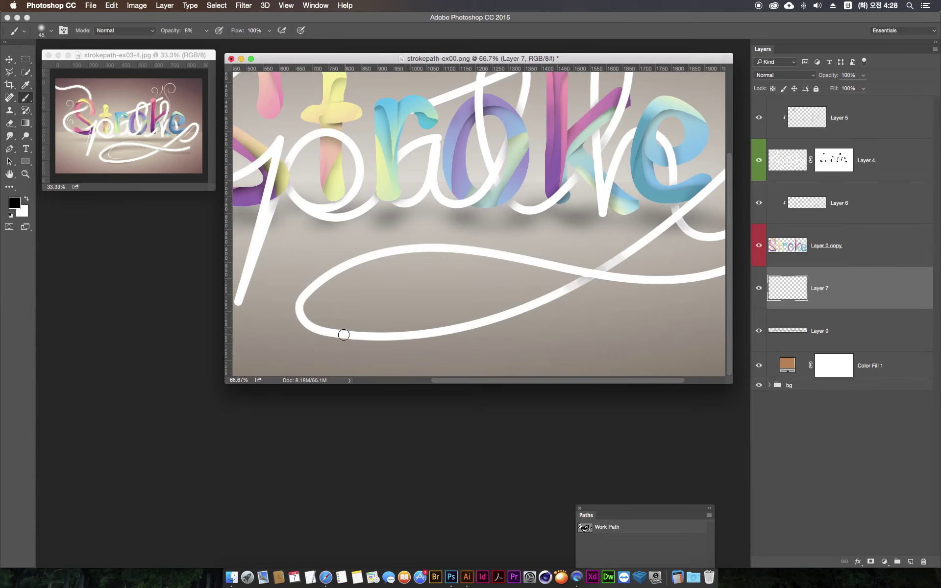
{"action": "mouse_move", "coordinate": [533, 306]}
{"action": "left_mouse_down"}
{"action": "mouse_move", "coordinate": [568, 284]}
{"action": "mouse_move", "coordinate": [418, 339]}
{"action": "left_mouse_up"}
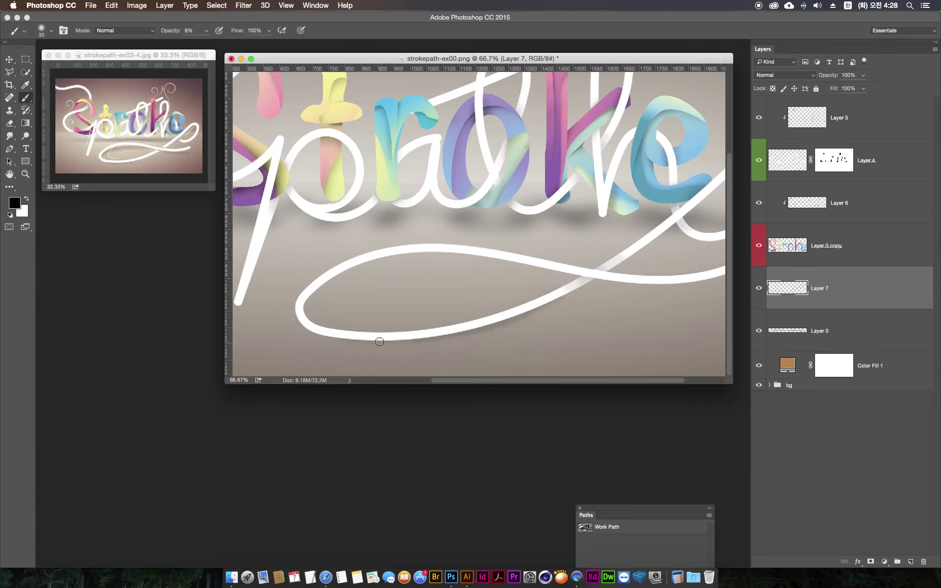
{"action": "left_click_drag", "start_coordinate": [382, 342], "coordinate": [517, 309]}
{"action": "left_click_drag", "start_coordinate": [342, 337], "coordinate": [500, 319]}
{"action": "key", "text": "bracketleft"}
{"action": "key", "text": "bracketleft"}
{"action": "mouse_move", "coordinate": [306, 314]}
{"action": "left_mouse_down"}
{"action": "mouse_move", "coordinate": [348, 281]}
{"action": "mouse_move", "coordinate": [388, 271]}
{"action": "mouse_move", "coordinate": [491, 263]}
{"action": "mouse_move", "coordinate": [606, 272]}
{"action": "left_mouse_up"}
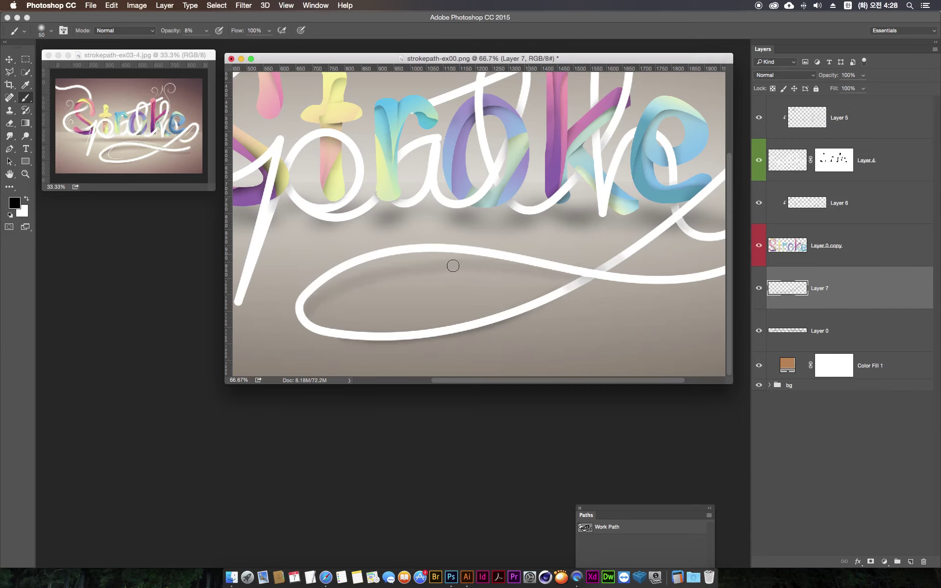
{"action": "mouse_move", "coordinate": [420, 283]}
{"action": "left_mouse_down"}
{"action": "mouse_move", "coordinate": [382, 273]}
{"action": "mouse_move", "coordinate": [334, 291]}
{"action": "left_mouse_up"}
- Lower the brush opacity to 5% and build up a very faint shadow inside the loop
{"action": "left_click", "coordinate": [171, 30]}
{"action": "type", "text": "5"}
{"action": "mouse_move", "coordinate": [302, 312]}
{"action": "left_mouse_down"}
{"action": "mouse_move", "coordinate": [346, 279]}
{"action": "mouse_move", "coordinate": [381, 271]}
{"action": "mouse_move", "coordinate": [537, 263]}
{"action": "left_mouse_up"}
{"action": "left_click_drag", "start_coordinate": [307, 321], "coordinate": [317, 284]}
{"action": "mouse_move", "coordinate": [305, 318]}
{"action": "left_mouse_down"}
{"action": "mouse_move", "coordinate": [314, 298]}
{"action": "mouse_move", "coordinate": [493, 252]}
{"action": "left_mouse_up"}
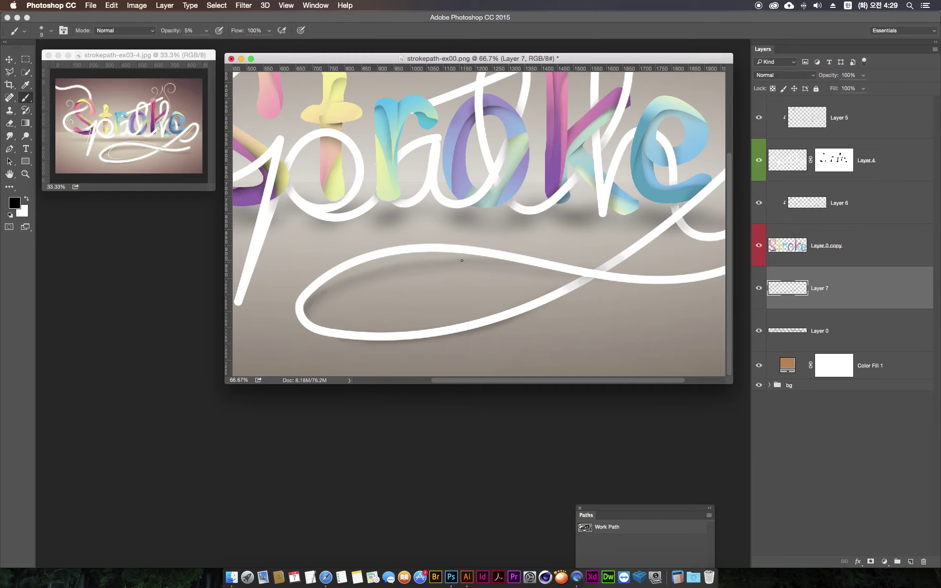
- Add faint shadow along the top and underside of the lower ribbon, redoing one stroke
{"action": "mouse_move", "coordinate": [451, 264]}
{"action": "left_mouse_down"}
{"action": "mouse_move", "coordinate": [569, 273]}
{"action": "mouse_move", "coordinate": [532, 271]}
{"action": "left_mouse_up"}
{"action": "key", "text": "ctrl+z"}
{"action": "mouse_move", "coordinate": [594, 277]}
{"action": "left_mouse_down"}
{"action": "mouse_move", "coordinate": [466, 264]}
{"action": "mouse_move", "coordinate": [580, 269]}
{"action": "left_mouse_up"}
{"action": "key", "text": "bracketright"}
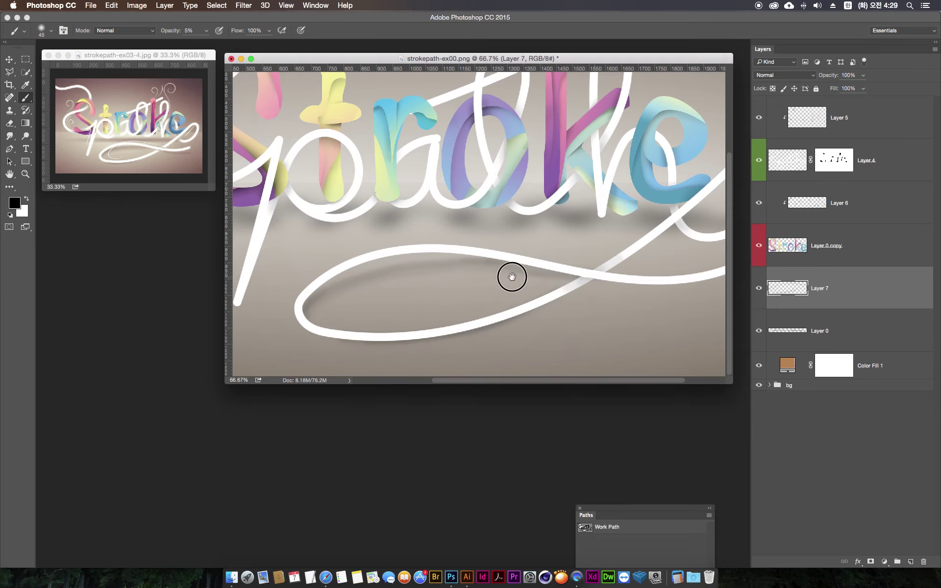
{"action": "scroll", "coordinate": [510, 275], "scroll_direction": "right", "scroll_amount": 5}
{"action": "left_click_drag", "start_coordinate": [522, 279], "coordinate": [651, 290]}
{"action": "mouse_move", "coordinate": [530, 278]}
{"action": "left_mouse_down"}
{"action": "mouse_move", "coordinate": [571, 284]}
{"action": "mouse_move", "coordinate": [529, 279]}
{"action": "mouse_move", "coordinate": [559, 284]}
{"action": "mouse_move", "coordinate": [530, 280]}
{"action": "mouse_move", "coordinate": [661, 261]}
{"action": "left_mouse_up"}
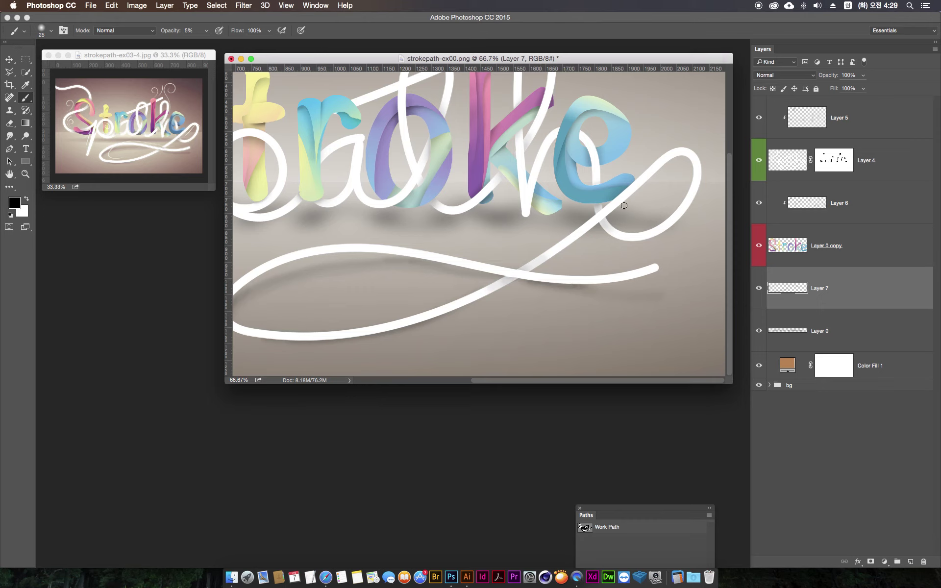
- With a smaller brush, shade the ribbon curl below the e, then zoom out and select Layer 0 copy
{"action": "key", "text": "bracketleft"}
{"action": "key", "text": "bracketleft"}
{"action": "key", "text": "bracketleft"}
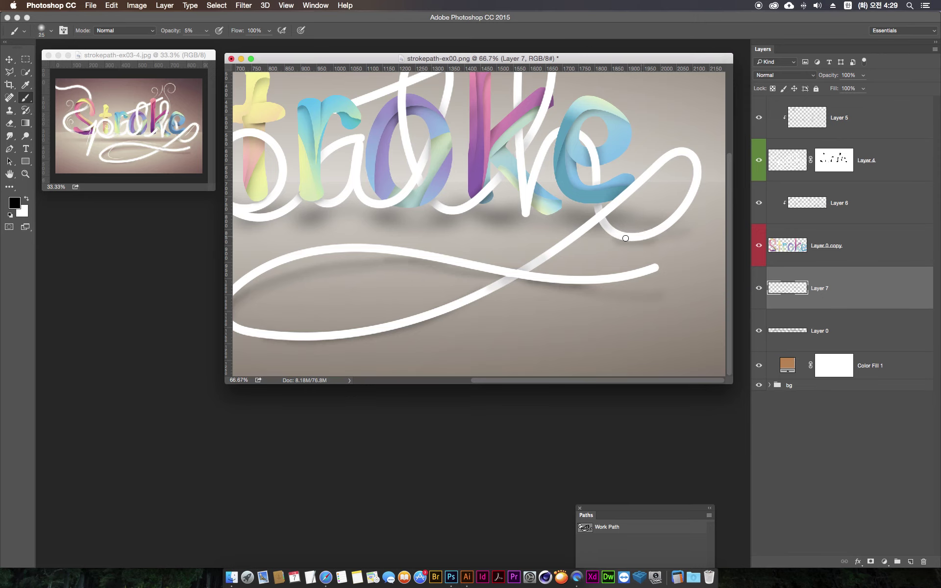
{"action": "key", "text": "bracketleft"}
{"action": "left_click_drag", "start_coordinate": [636, 242], "coordinate": [643, 237]}
{"action": "key", "text": "super+minus"}
{"action": "key", "text": "super+minus"}
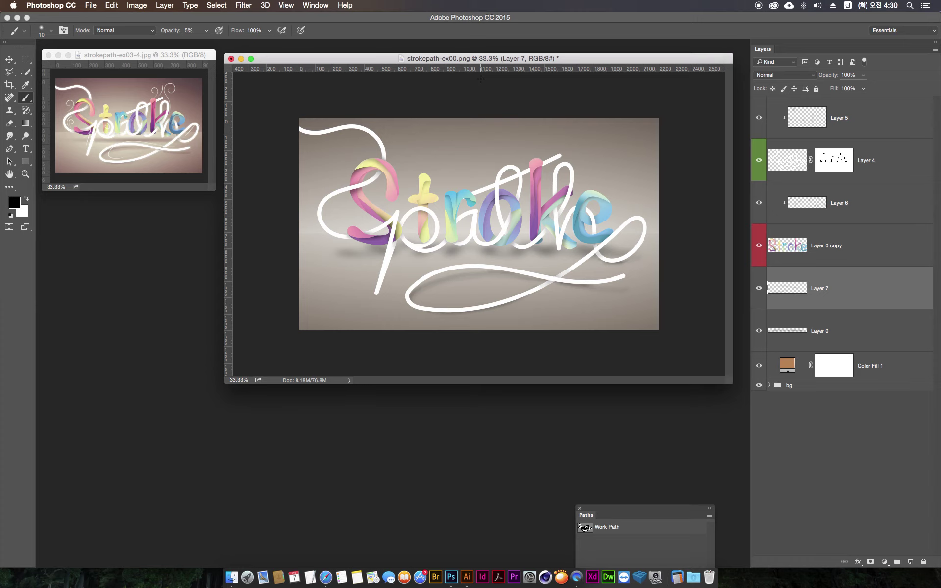
{"action": "left_click", "coordinate": [803, 240]}
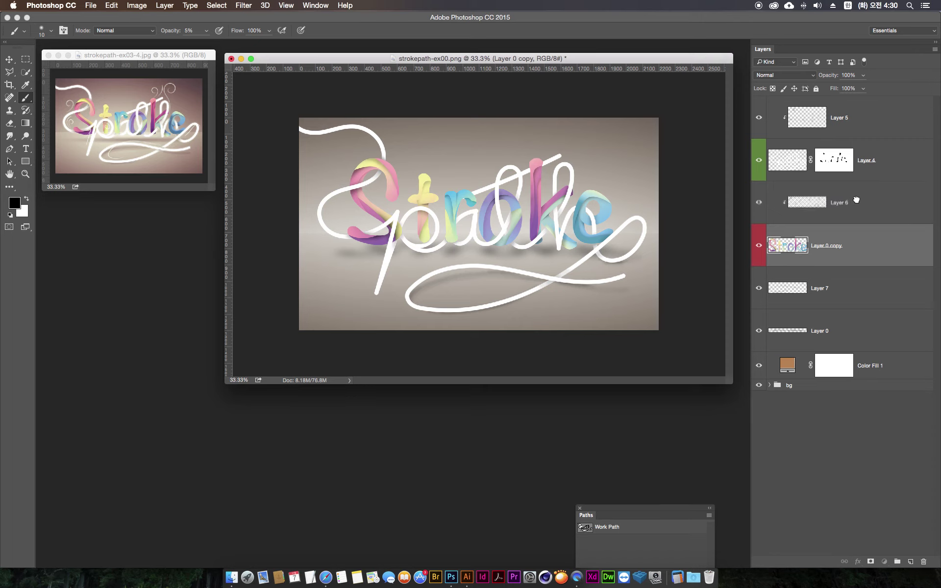
- With Layer 6 active, select the entire canvas and use Edit > Copy Merged
{"action": "left_click", "coordinate": [858, 205]}
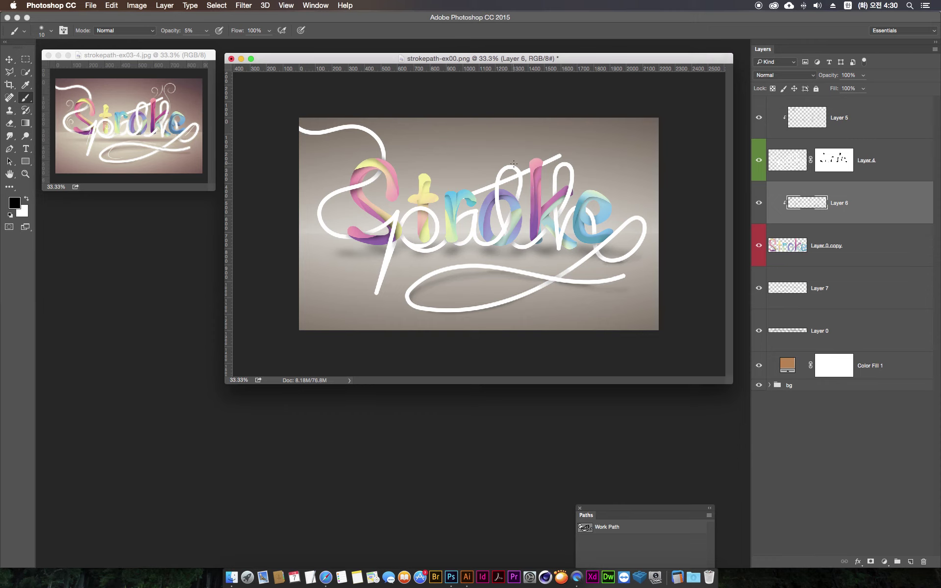
{"action": "left_click", "coordinate": [25, 59]}
{"action": "key", "text": "super+a"}
{"action": "left_click", "coordinate": [112, 5]}
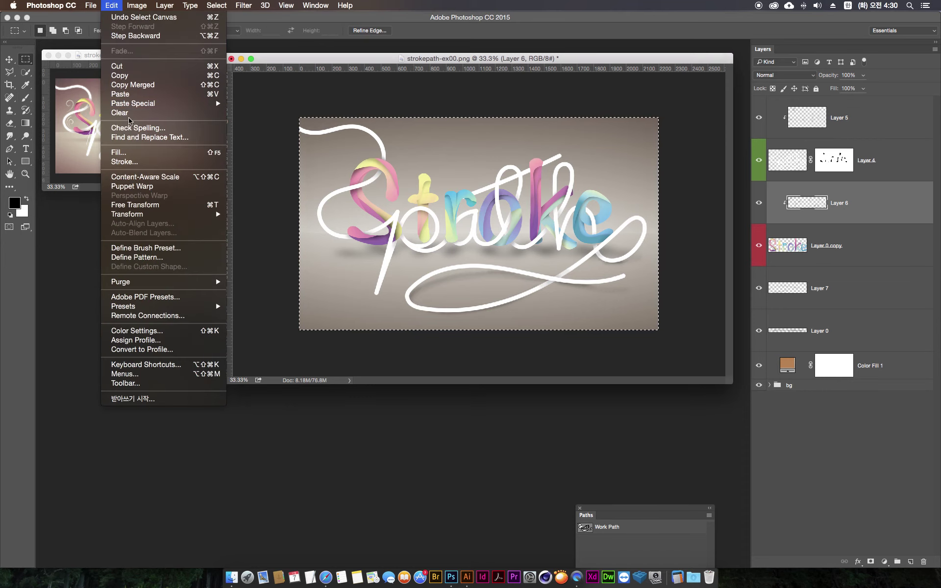
{"action": "left_click", "coordinate": [125, 75]}
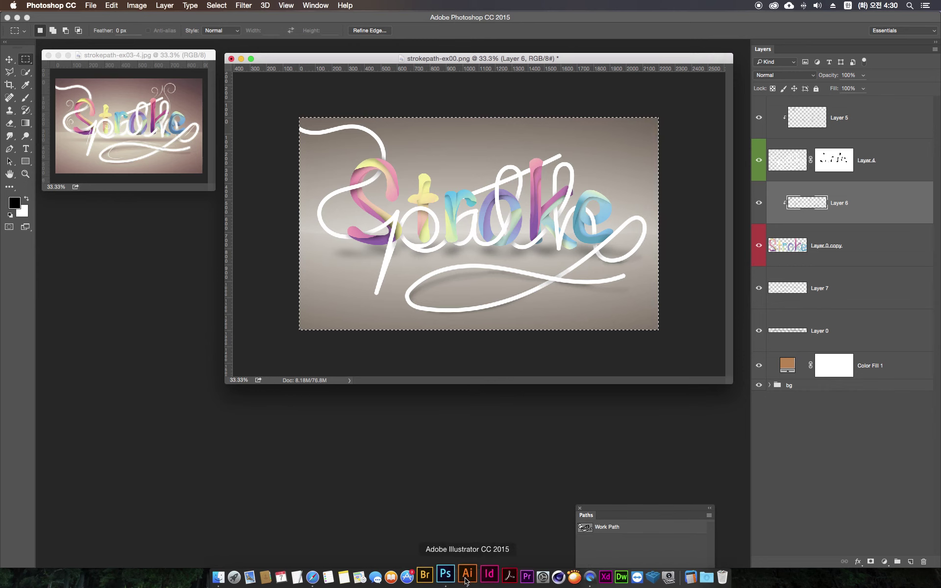
- In Illustrator, paste the Photoshop artwork, move it into place and lock it
{"action": "left_click", "coordinate": [466, 578]}
{"action": "key", "text": "super+minus"}
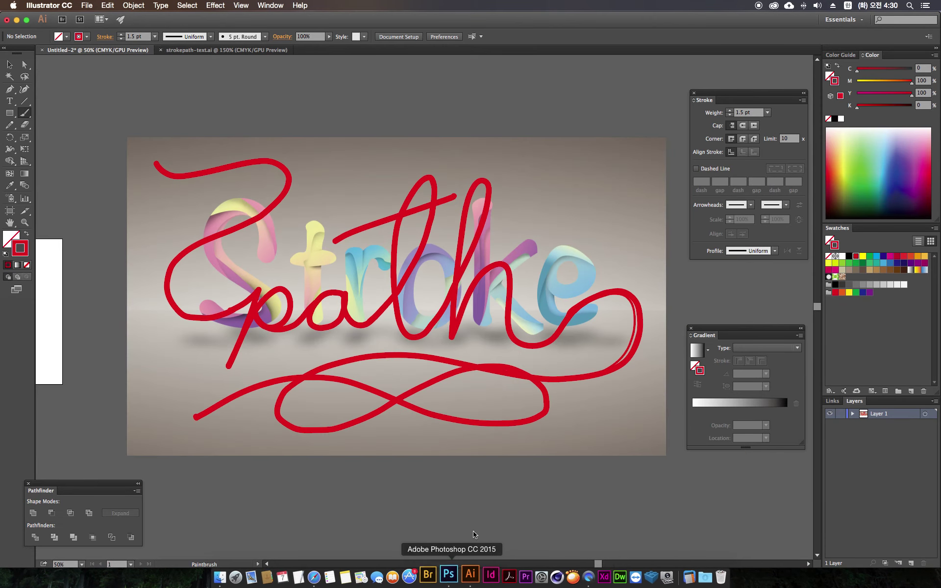
{"action": "key", "text": "super+minus"}
{"action": "left_click_drag", "start_coordinate": [581, 363], "coordinate": [211, 222]}
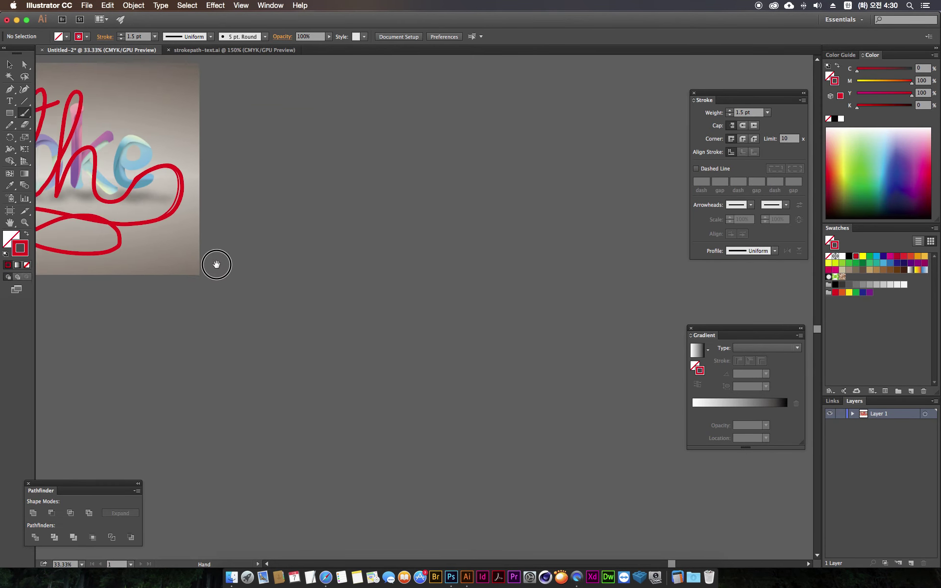
{"action": "key", "text": "super+v"}
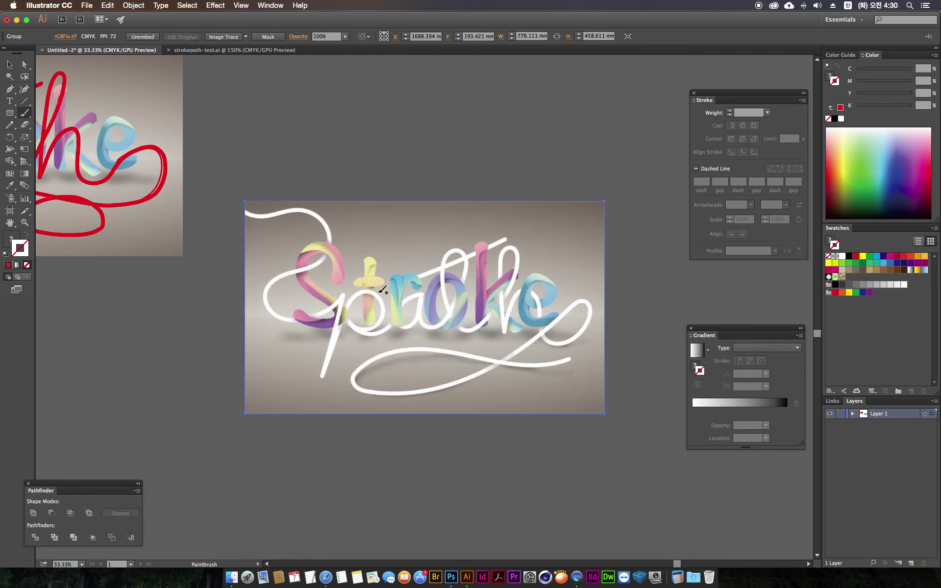
{"action": "left_click", "coordinate": [9, 64]}
{"action": "left_click", "coordinate": [351, 120]}
{"action": "mouse_move", "coordinate": [363, 305]}
{"action": "left_mouse_down"}
{"action": "mouse_move", "coordinate": [359, 211]}
{"action": "mouse_move", "coordinate": [355, 249]}
{"action": "left_mouse_up"}
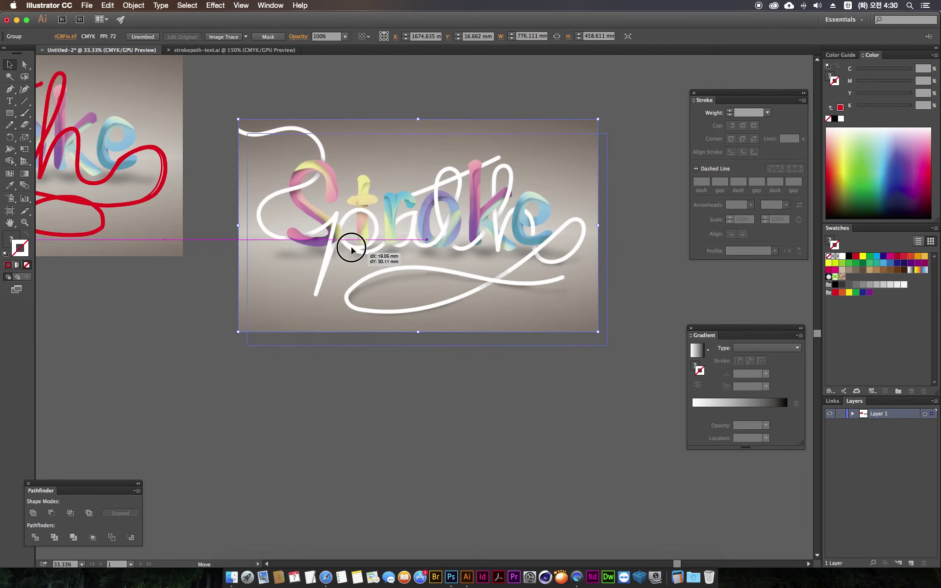
{"action": "left_click", "coordinate": [129, 6]}
{"action": "mouse_move", "coordinate": [137, 60]}
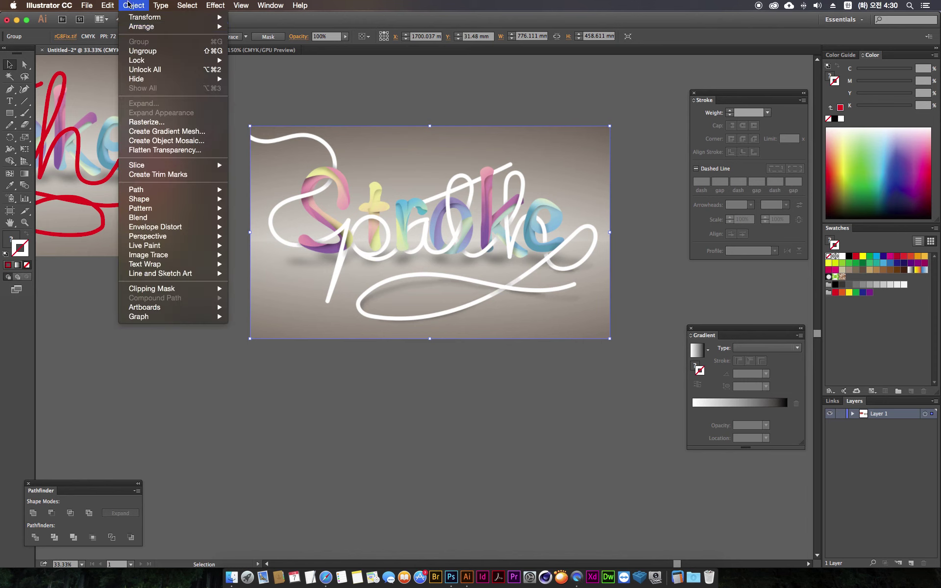
{"action": "left_click", "coordinate": [241, 61]}
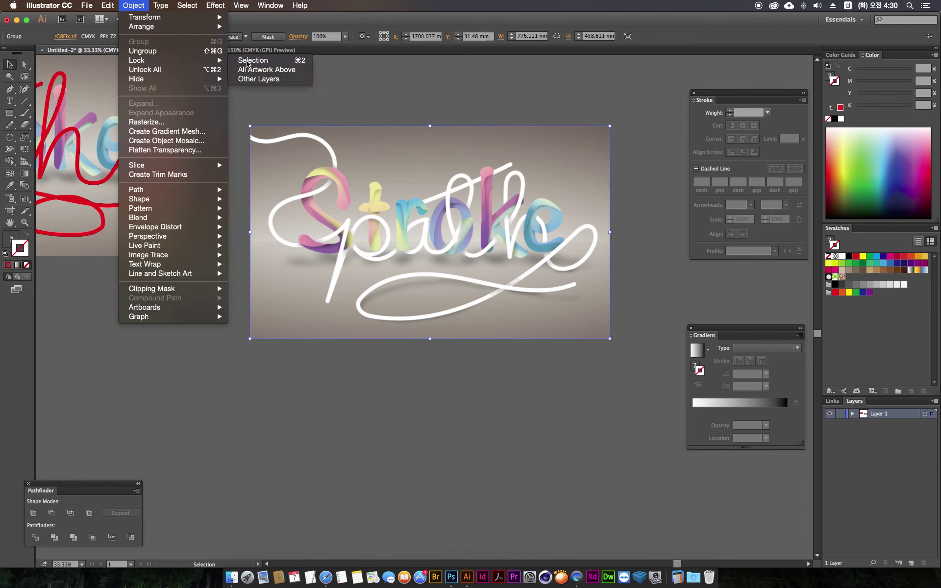
- Zoom in and draw a thin Pencil curve along the lower ribbon loop with a white stroke
{"action": "left_click", "coordinate": [10, 125]}
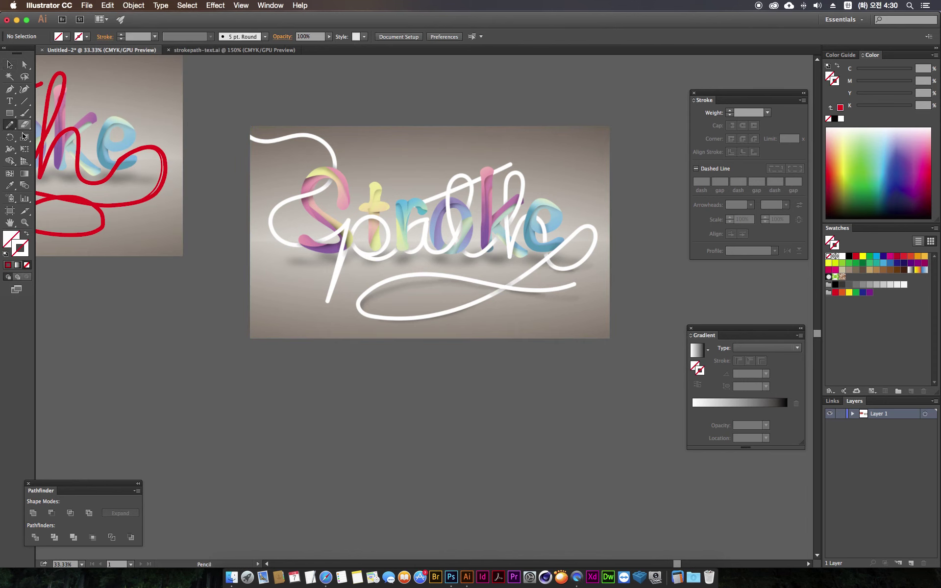
{"action": "key", "text": "super+equal"}
{"action": "key", "text": "super+equal"}
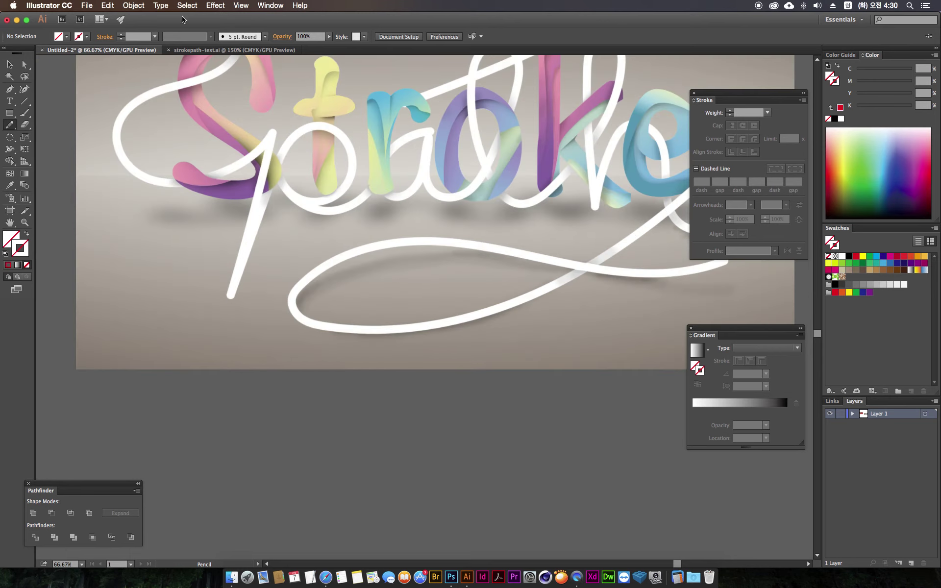
{"action": "left_click_drag", "start_coordinate": [325, 166], "coordinate": [194, 257]}
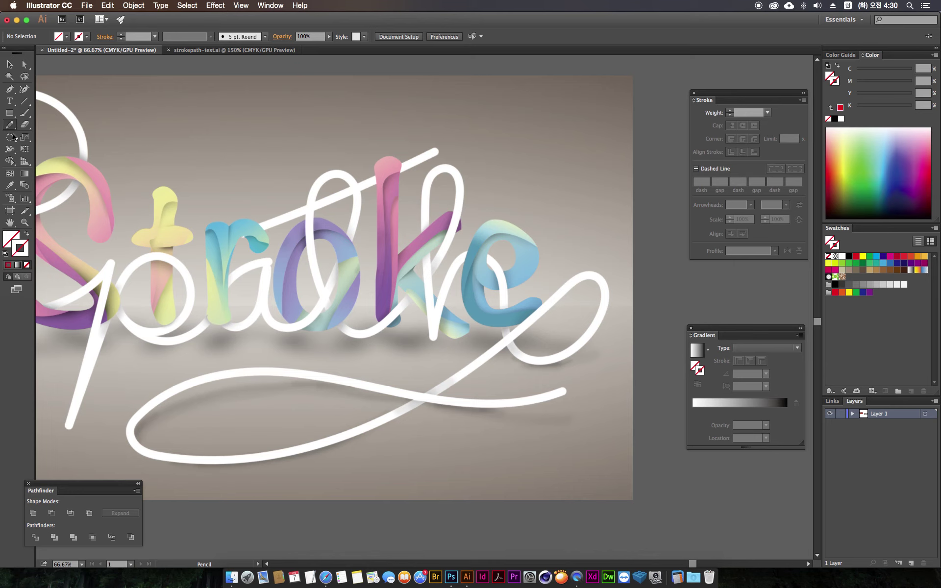
{"action": "mouse_move", "coordinate": [462, 254]}
{"action": "left_mouse_down"}
{"action": "mouse_move", "coordinate": [452, 155]}
{"action": "mouse_move", "coordinate": [556, 122]}
{"action": "left_mouse_up"}
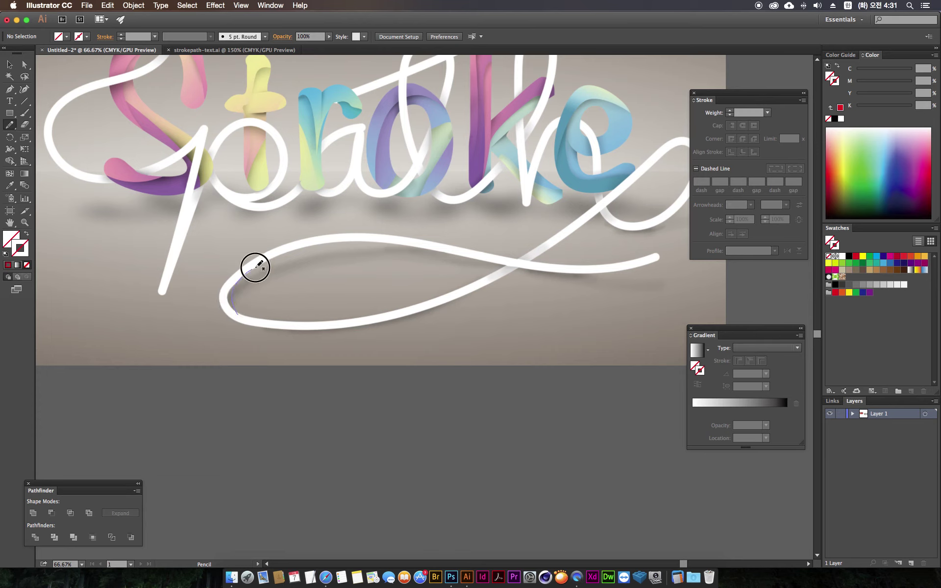
{"action": "mouse_move", "coordinate": [248, 317]}
{"action": "left_mouse_down"}
{"action": "mouse_move", "coordinate": [431, 277]}
{"action": "mouse_move", "coordinate": [514, 287]}
{"action": "left_mouse_up"}
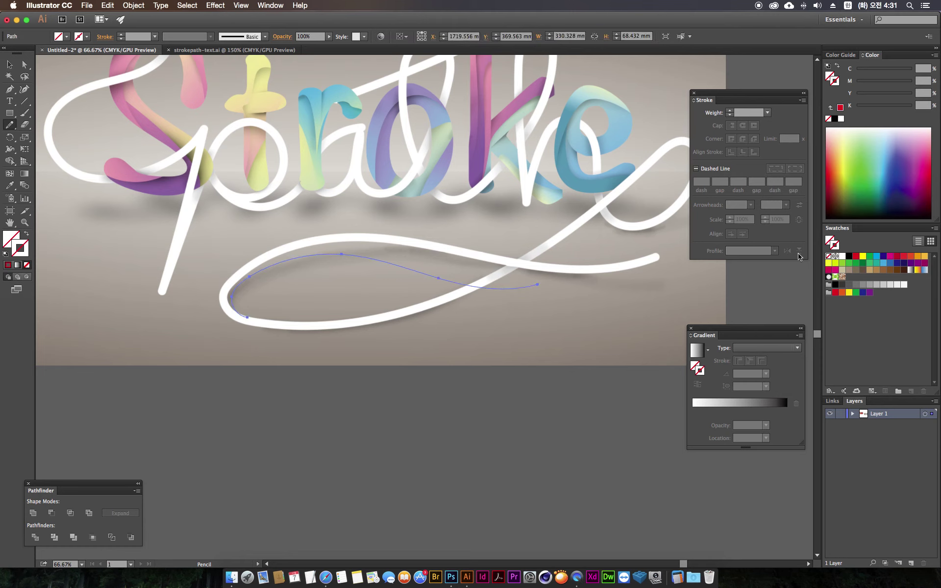
{"action": "left_click", "coordinate": [840, 257]}
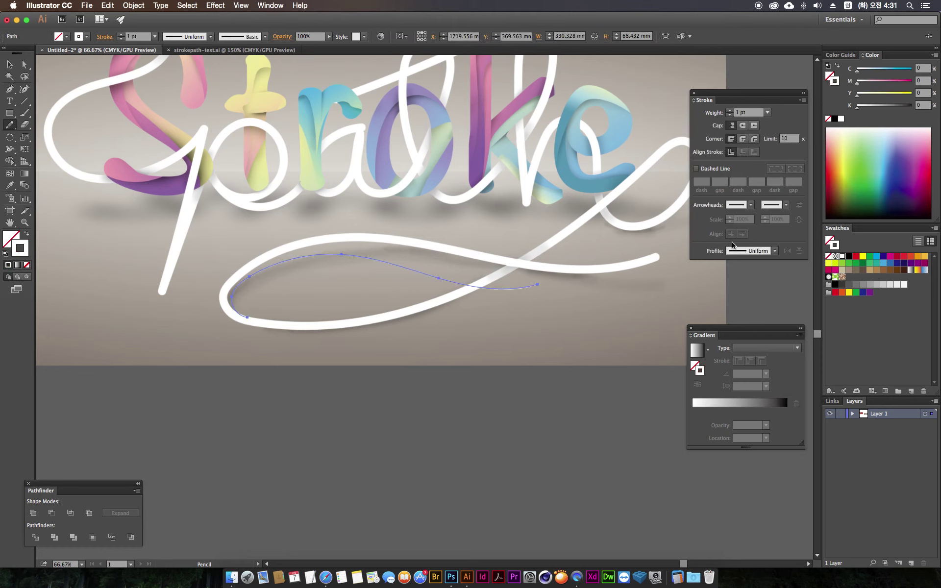
- Give the curve a 4 pt stroke with a double-bulge width profile, then deselect it
{"action": "left_click", "coordinate": [745, 254]}
{"action": "left_click", "coordinate": [741, 276]}
{"action": "left_click", "coordinate": [730, 110]}
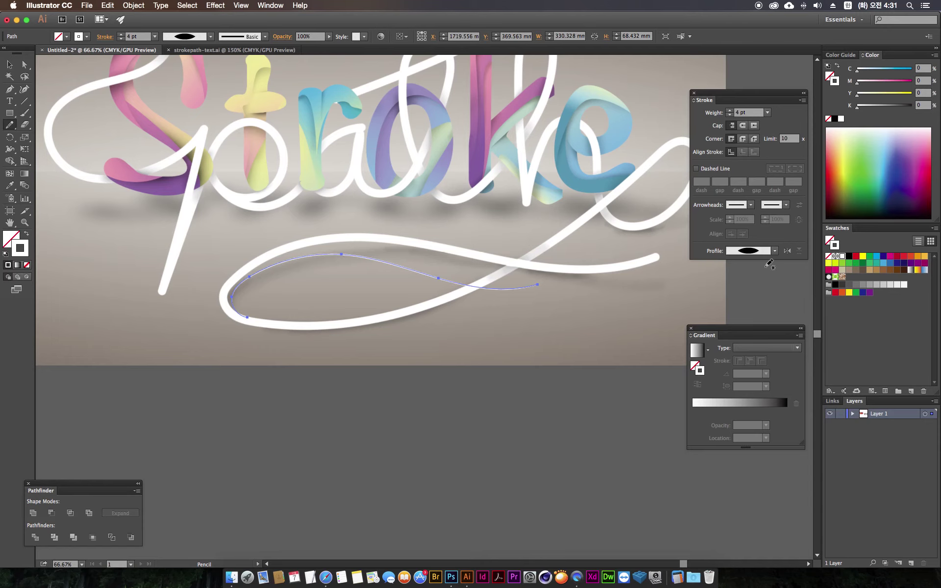
{"action": "left_click", "coordinate": [774, 252]}
{"action": "left_click", "coordinate": [752, 280]}
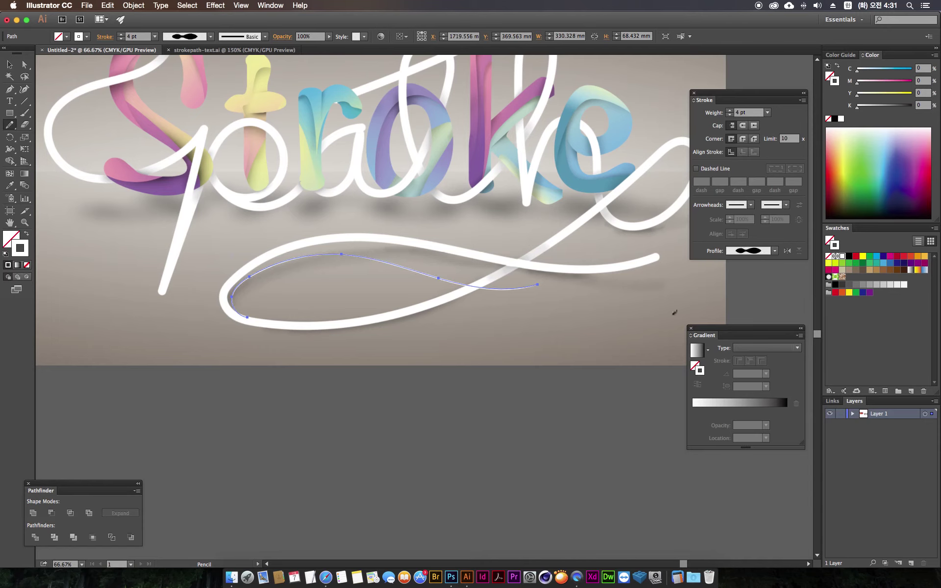
{"action": "left_click", "coordinate": [640, 356], "text": "super"}
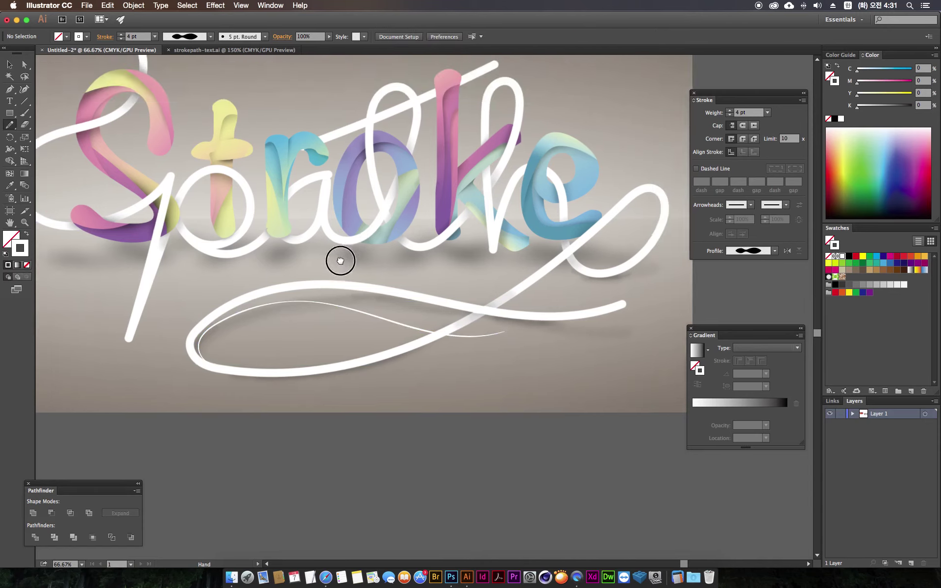
- Draw a spiral flourish above the k with a thin stroke curving down from it
{"action": "left_click_drag", "start_coordinate": [395, 185], "coordinate": [350, 227]}
{"action": "left_click_drag", "start_coordinate": [429, 293], "coordinate": [362, 322]}
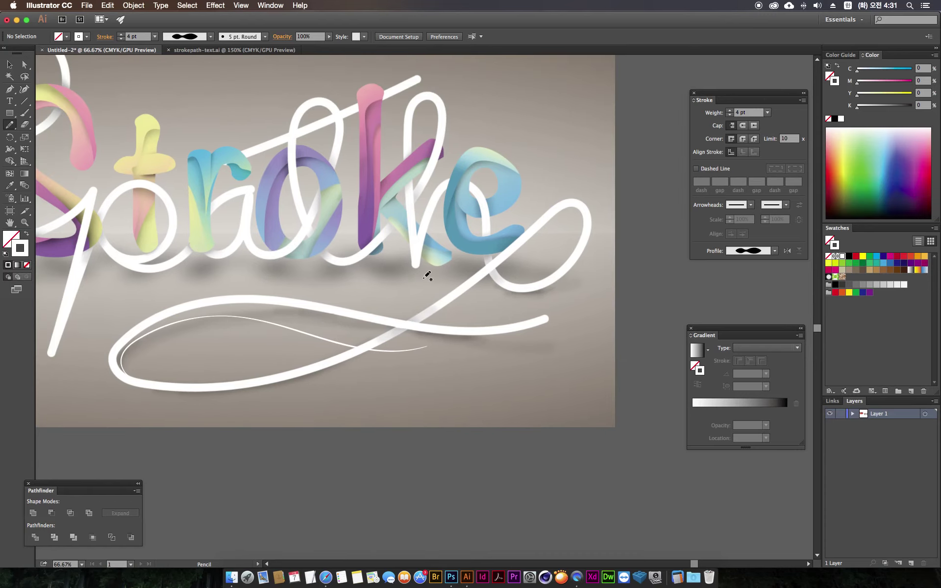
{"action": "left_click_drag", "start_coordinate": [257, 238], "coordinate": [315, 274]}
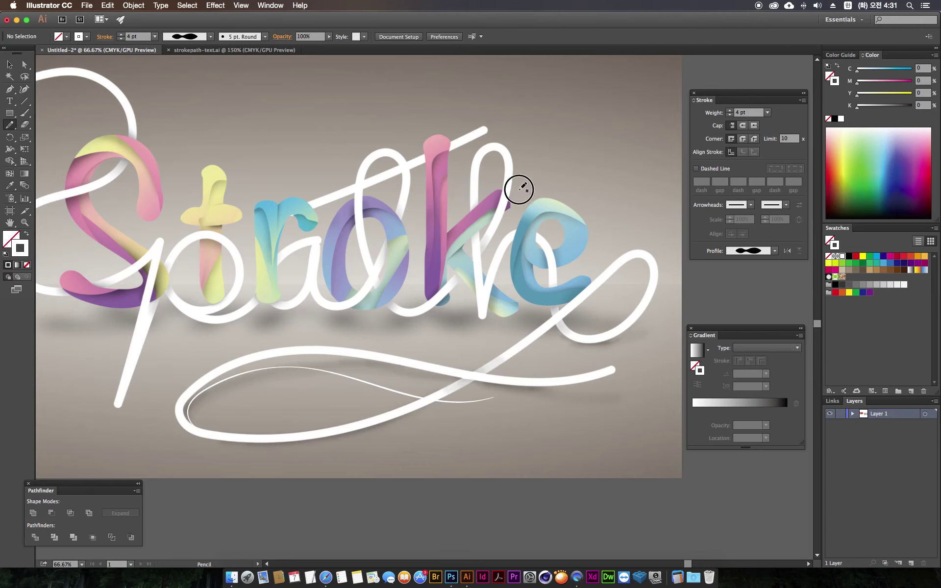
{"action": "left_click_drag", "start_coordinate": [522, 191], "coordinate": [535, 118]}
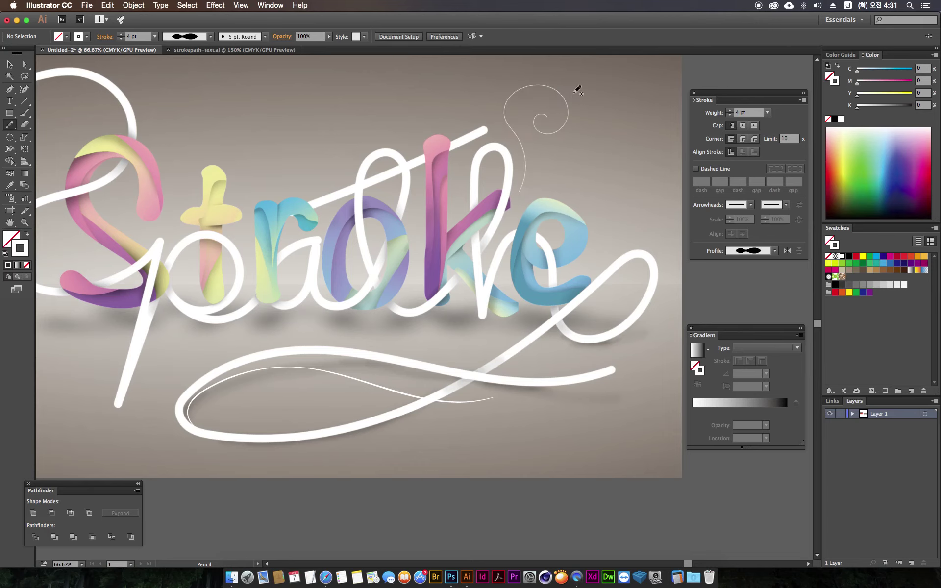
{"action": "scroll", "coordinate": [411, 168], "scroll_direction": "left", "scroll_amount": 5}
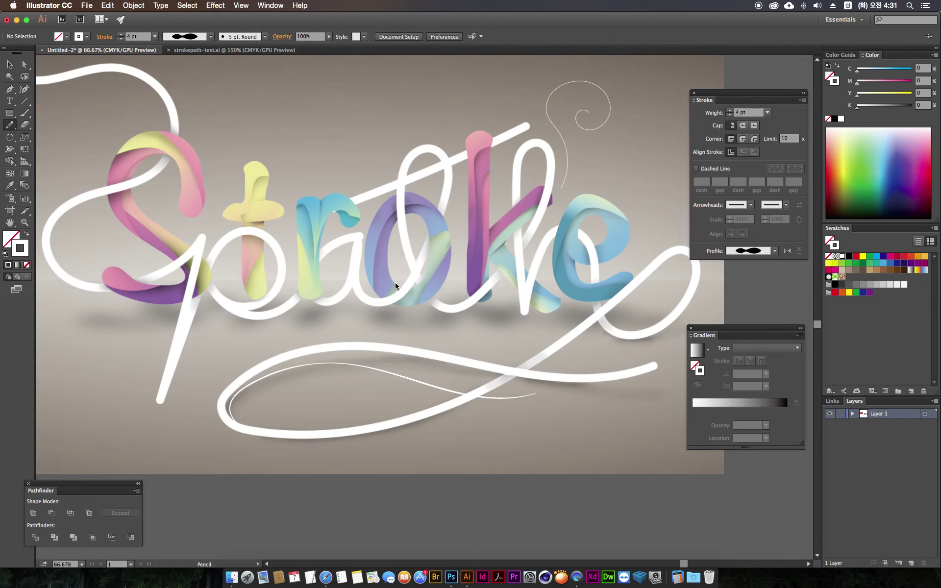
{"action": "left_click_drag", "start_coordinate": [371, 291], "coordinate": [416, 212]}
- Draw spiral flourishes left of the S and near its top, redrawing the first one
{"action": "left_click_drag", "start_coordinate": [221, 206], "coordinate": [336, 220]}
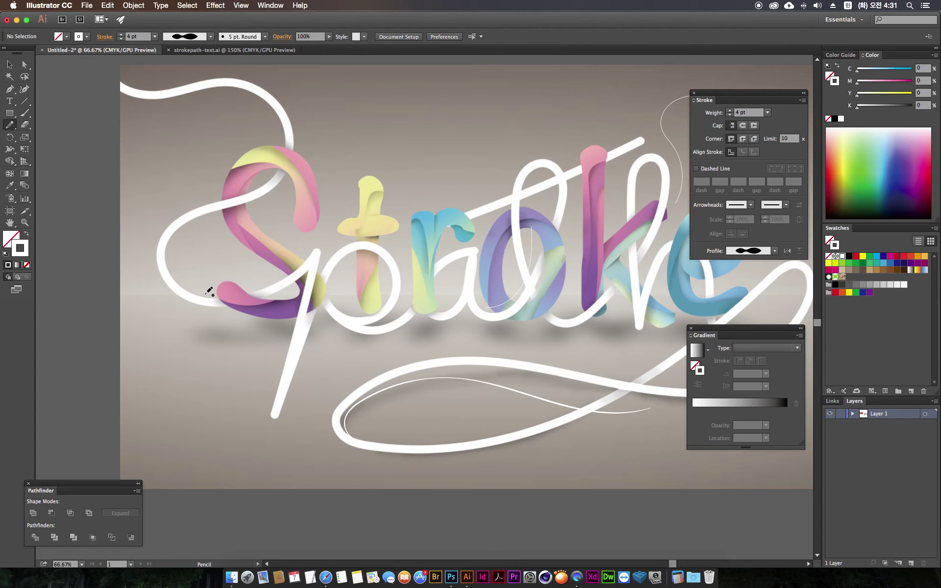
{"action": "left_click_drag", "start_coordinate": [209, 290], "coordinate": [207, 259]}
{"action": "left_click_drag", "start_coordinate": [207, 259], "coordinate": [212, 221]}
{"action": "key", "text": "ctrl+z"}
{"action": "left_click_drag", "start_coordinate": [197, 283], "coordinate": [200, 242]}
{"action": "left_click_drag", "start_coordinate": [310, 142], "coordinate": [319, 161]}
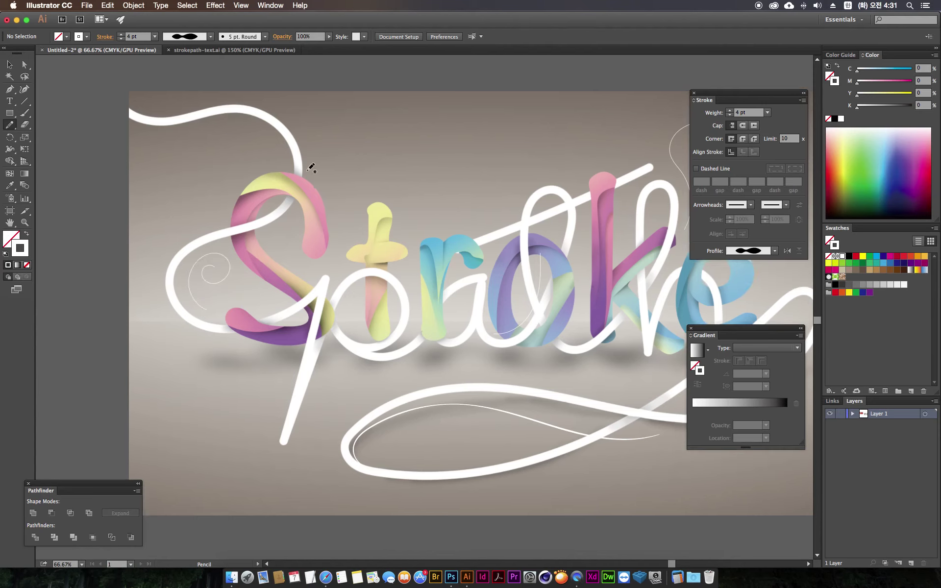
{"action": "left_click_drag", "start_coordinate": [259, 196], "coordinate": [248, 170]}
{"action": "left_click_drag", "start_coordinate": [247, 170], "coordinate": [258, 147]}
- Draw a thin curl up toward the p stem, then zoom out to see the whole artwork
{"action": "mouse_move", "coordinate": [316, 256]}
{"action": "left_mouse_down"}
{"action": "mouse_move", "coordinate": [331, 226]}
{"action": "mouse_move", "coordinate": [402, 190]}
{"action": "left_mouse_up"}
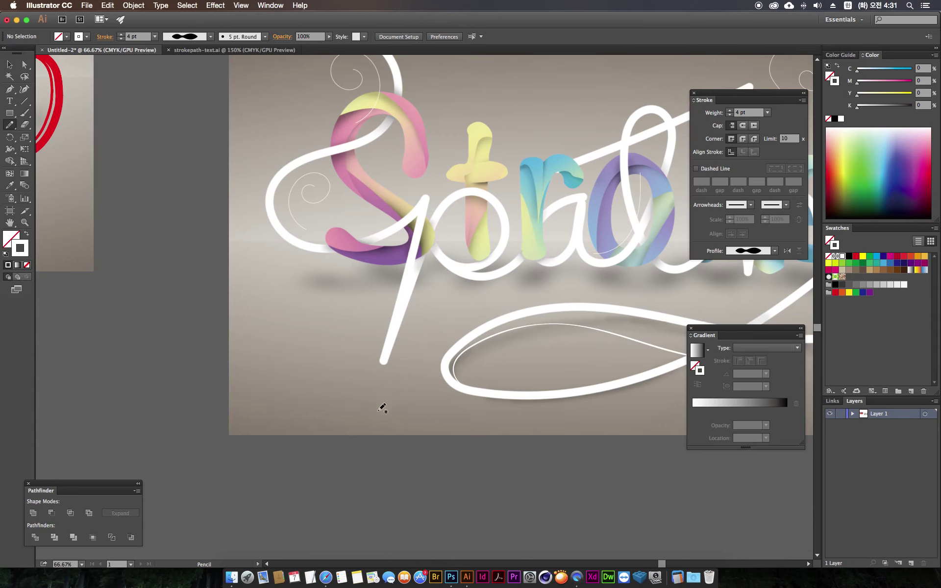
{"action": "left_click_drag", "start_coordinate": [412, 323], "coordinate": [463, 268]}
{"action": "key", "text": "ctrl+z"}
{"action": "left_click_drag", "start_coordinate": [349, 391], "coordinate": [369, 275]}
{"action": "key", "text": "ctrl+minus"}
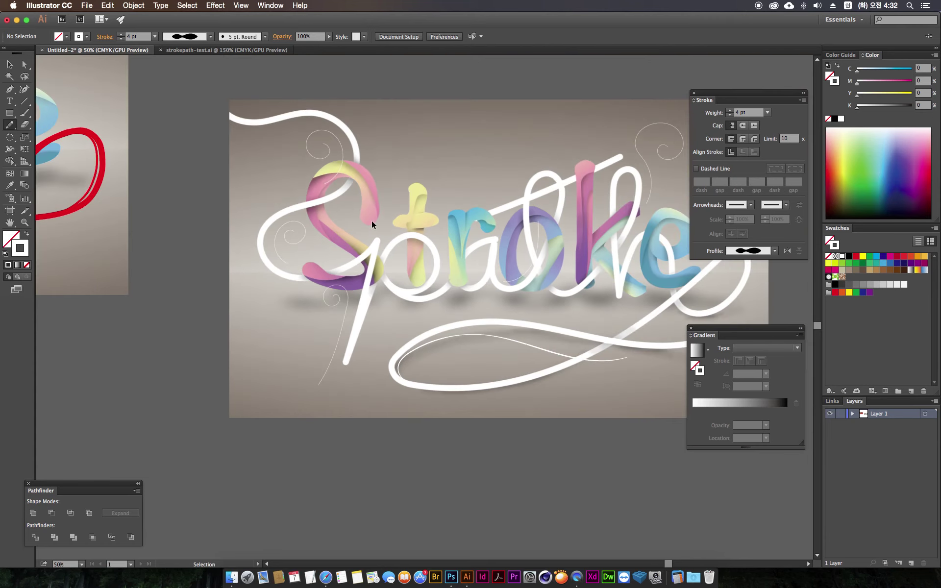
- Draw two curling flourishes above the letters, one reaching toward the upper right
{"action": "left_click_drag", "start_coordinate": [481, 224], "coordinate": [400, 222]}
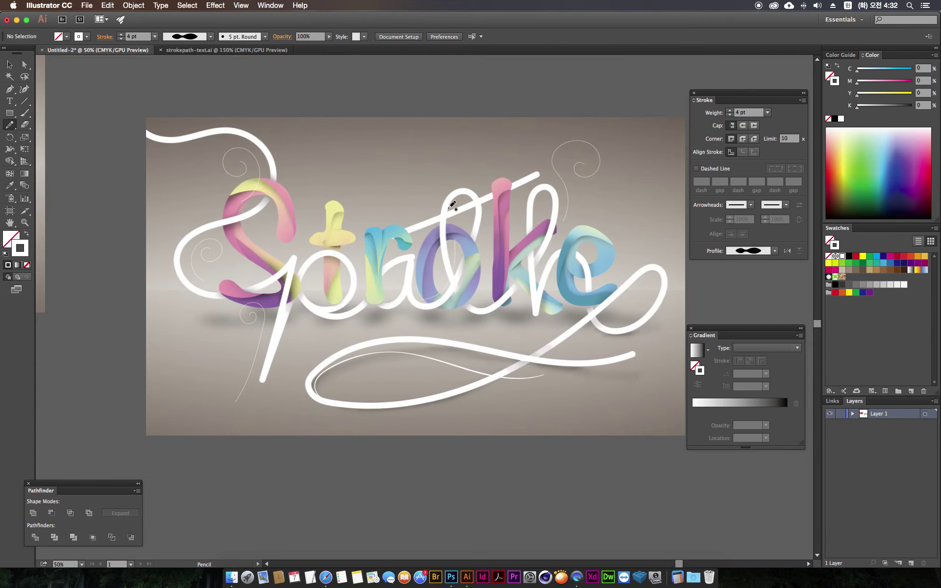
{"action": "mouse_move", "coordinate": [494, 184]}
{"action": "left_mouse_down"}
{"action": "mouse_move", "coordinate": [523, 152]}
{"action": "mouse_move", "coordinate": [514, 159]}
{"action": "mouse_move", "coordinate": [500, 143]}
{"action": "left_mouse_up"}
{"action": "mouse_move", "coordinate": [481, 184]}
{"action": "left_mouse_down"}
{"action": "mouse_move", "coordinate": [505, 156]}
{"action": "mouse_move", "coordinate": [467, 164]}
{"action": "left_mouse_up"}
{"action": "scroll", "coordinate": [479, 200], "scroll_direction": "right", "scroll_amount": 5}
{"action": "key", "text": "v"}
{"action": "left_click", "coordinate": [363, 152]}
{"action": "left_click", "coordinate": [362, 171]}
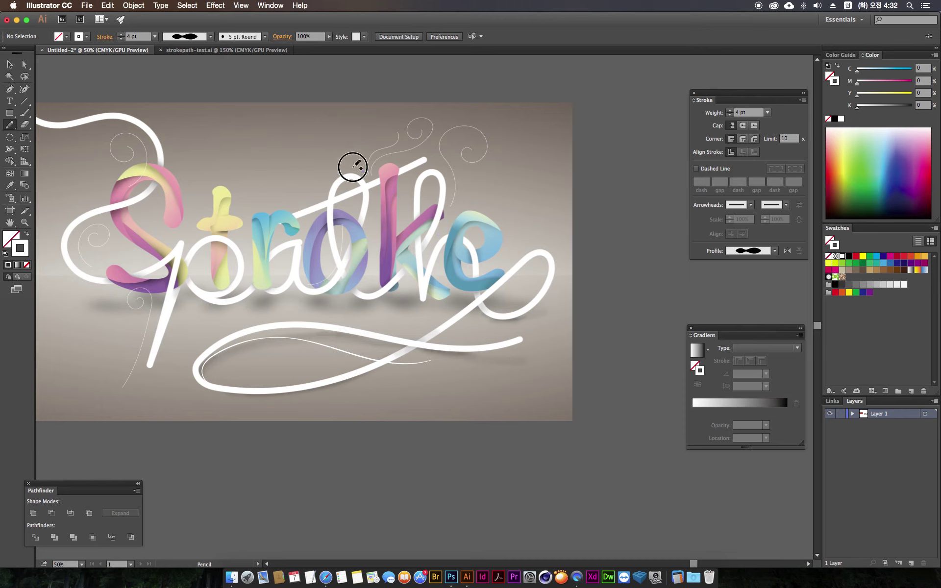
- Add a small hooked curl and a looping swirl above the r and o, undoing a bad redraw
{"action": "left_click_drag", "start_coordinate": [455, 204], "coordinate": [473, 169]}
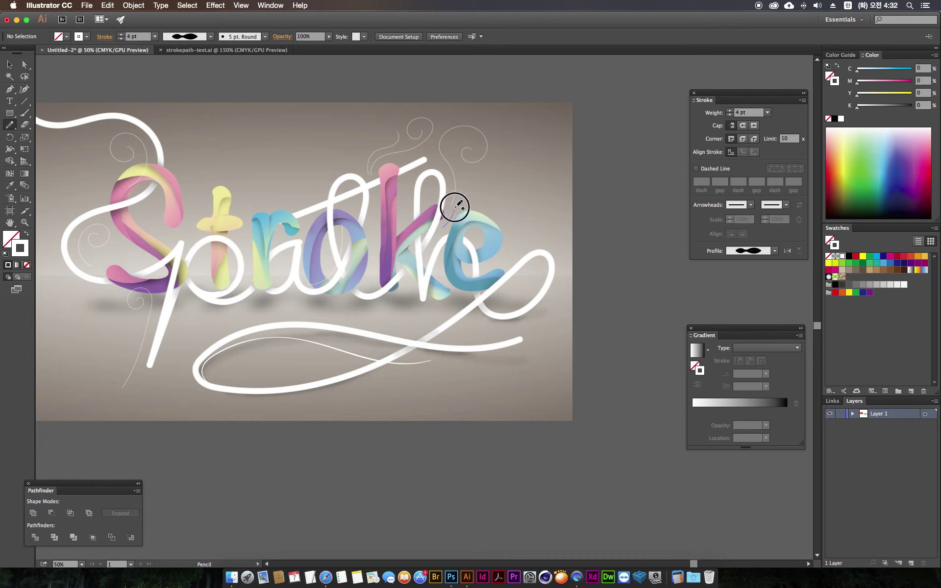
{"action": "left_click_drag", "start_coordinate": [446, 231], "coordinate": [475, 187]}
{"action": "mouse_move", "coordinate": [445, 225]}
{"action": "left_mouse_down"}
{"action": "mouse_move", "coordinate": [469, 175]}
{"action": "mouse_move", "coordinate": [476, 181]}
{"action": "left_mouse_up"}
{"action": "left_click_drag", "start_coordinate": [364, 173], "coordinate": [372, 175]}
{"action": "mouse_move", "coordinate": [365, 172]}
{"action": "left_mouse_down"}
{"action": "mouse_move", "coordinate": [335, 166]}
{"action": "mouse_move", "coordinate": [367, 157]}
{"action": "mouse_move", "coordinate": [354, 133]}
{"action": "left_mouse_up"}
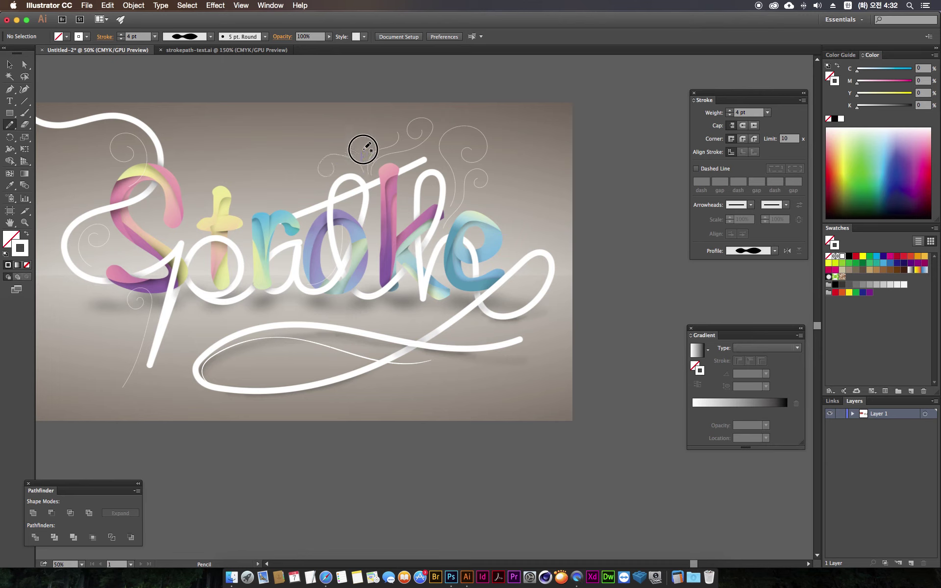
{"action": "key", "text": "super+z"}
- Draw a thin curl rising beside the e, then select all the thin swirl curves
{"action": "left_click_drag", "start_coordinate": [512, 287], "coordinate": [557, 251]}
{"action": "left_click_drag", "start_coordinate": [513, 286], "coordinate": [559, 249]}
{"action": "left_click_drag", "start_coordinate": [515, 287], "coordinate": [566, 245]}
{"action": "left_click_drag", "start_coordinate": [487, 229], "coordinate": [514, 216]}
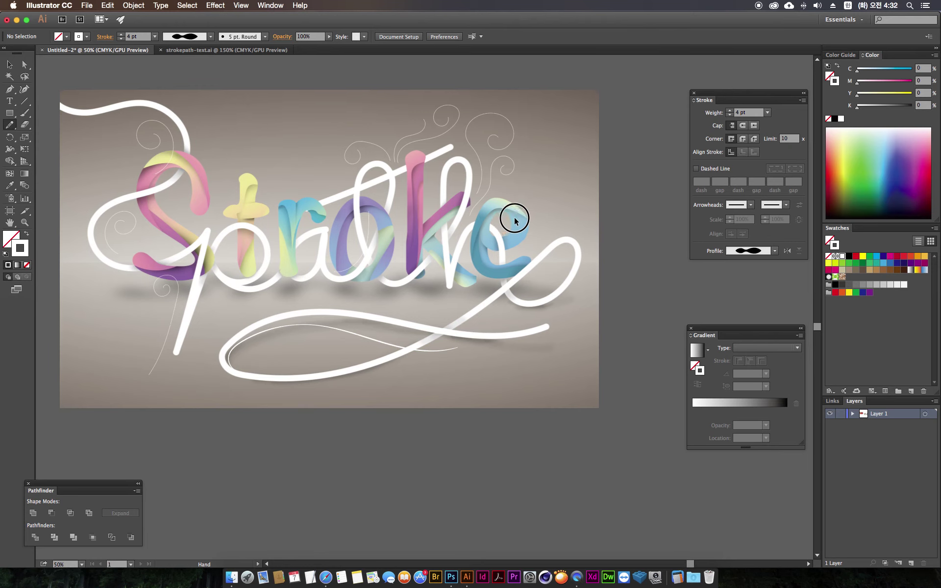
{"action": "left_click", "coordinate": [9, 64]}
{"action": "mouse_move", "coordinate": [86, 130]}
{"action": "left_mouse_down"}
{"action": "mouse_move", "coordinate": [535, 310]}
{"action": "mouse_move", "coordinate": [544, 302]}
{"action": "left_mouse_up"}
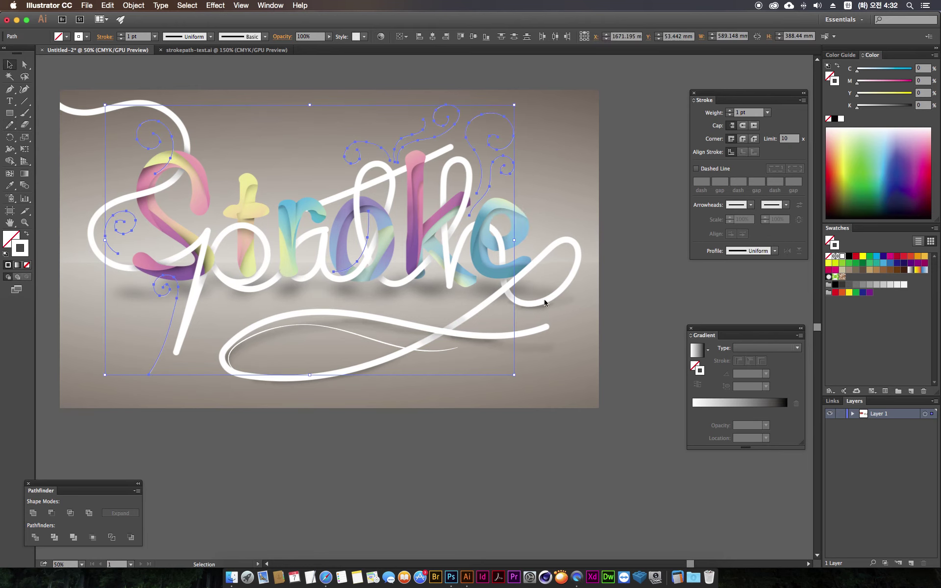
- Thicken the selected swirls and apply a tapered width profile
{"action": "left_click", "coordinate": [729, 111]}
{"action": "left_click", "coordinate": [765, 254]}
{"action": "left_click", "coordinate": [735, 300]}
{"action": "left_click", "coordinate": [629, 344]}
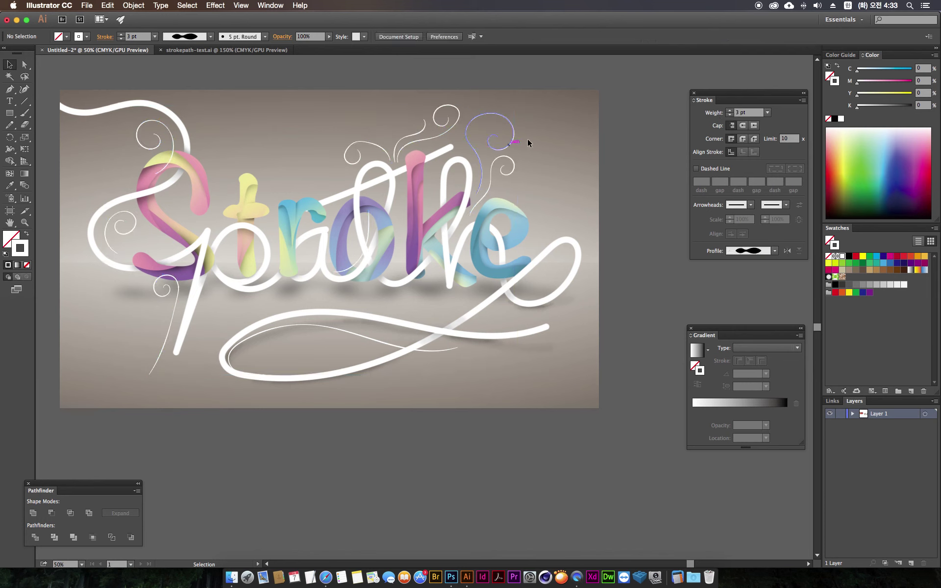
- Thicken the upper-right swirl to 5 pt and the small swirl left of the S
{"action": "left_click_drag", "start_coordinate": [529, 106], "coordinate": [504, 132]}
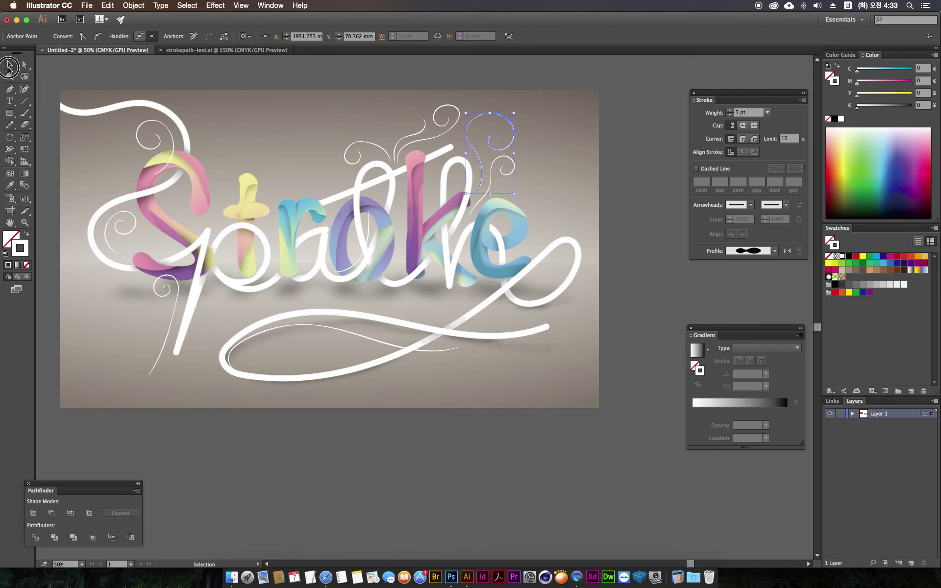
{"action": "left_click", "coordinate": [236, 88]}
{"action": "left_click", "coordinate": [490, 133]}
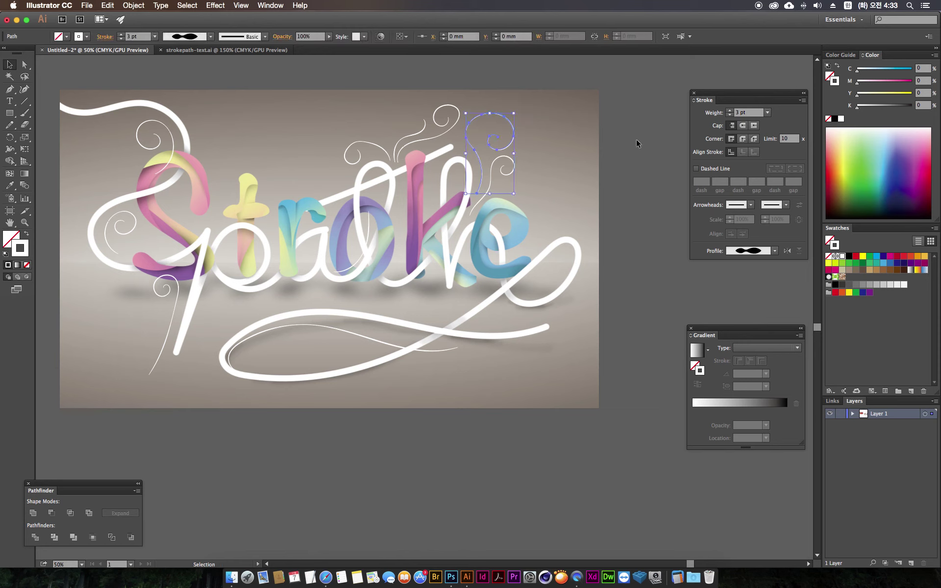
{"action": "left_click", "coordinate": [729, 110]}
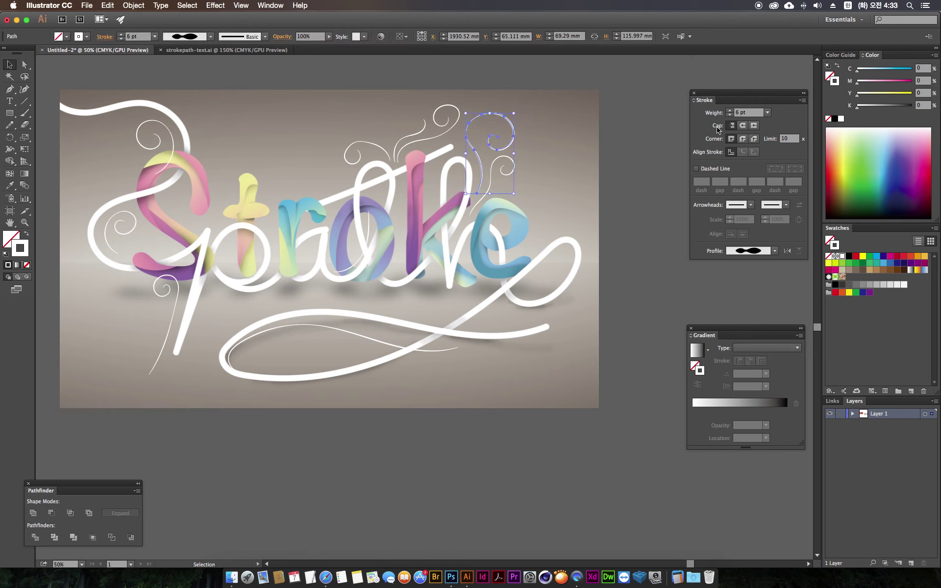
{"action": "left_click", "coordinate": [616, 252]}
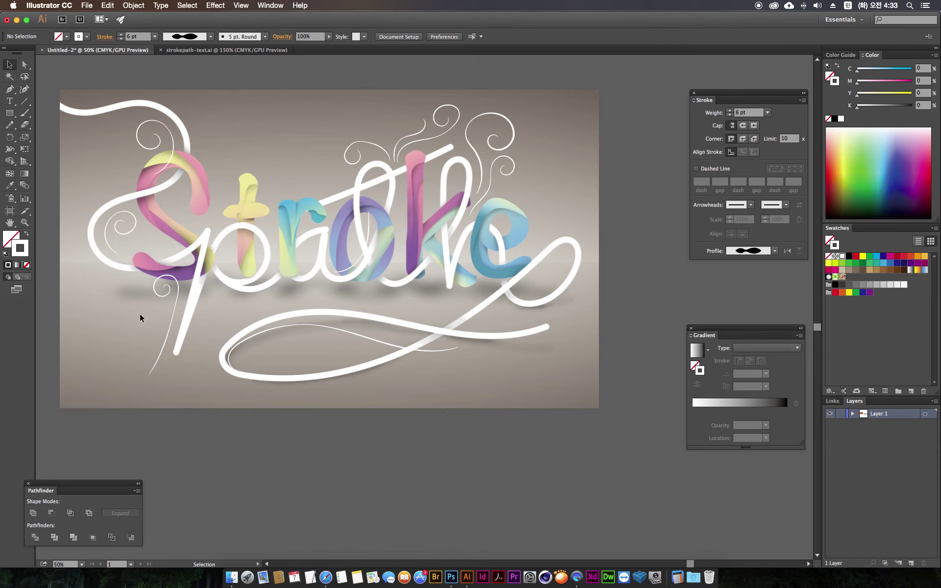
{"action": "left_click", "coordinate": [126, 238]}
{"action": "left_click", "coordinate": [730, 111]}
{"action": "left_click", "coordinate": [730, 110]}
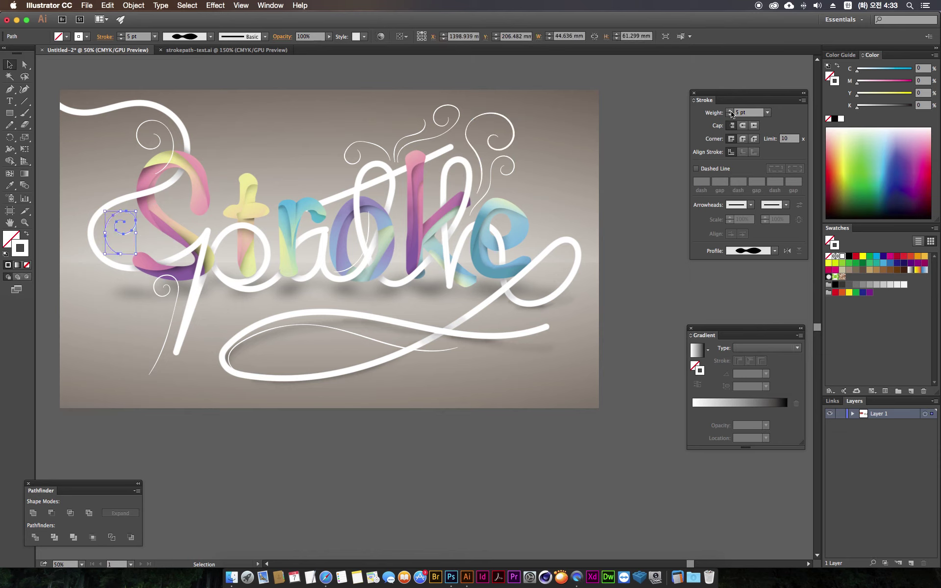
{"action": "left_click", "coordinate": [646, 193]}
- Set the upper-right swirl to 10 pt and the swirl above the o to 9 pt
{"action": "left_click", "coordinate": [493, 150]}
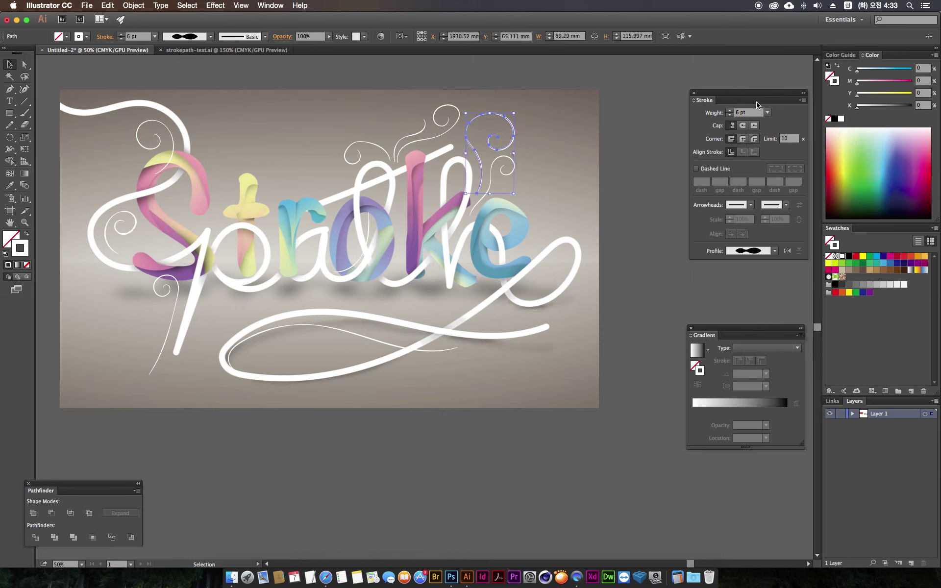
{"action": "left_click", "coordinate": [767, 113]}
{"action": "left_click", "coordinate": [781, 253]}
{"action": "left_click", "coordinate": [679, 223]}
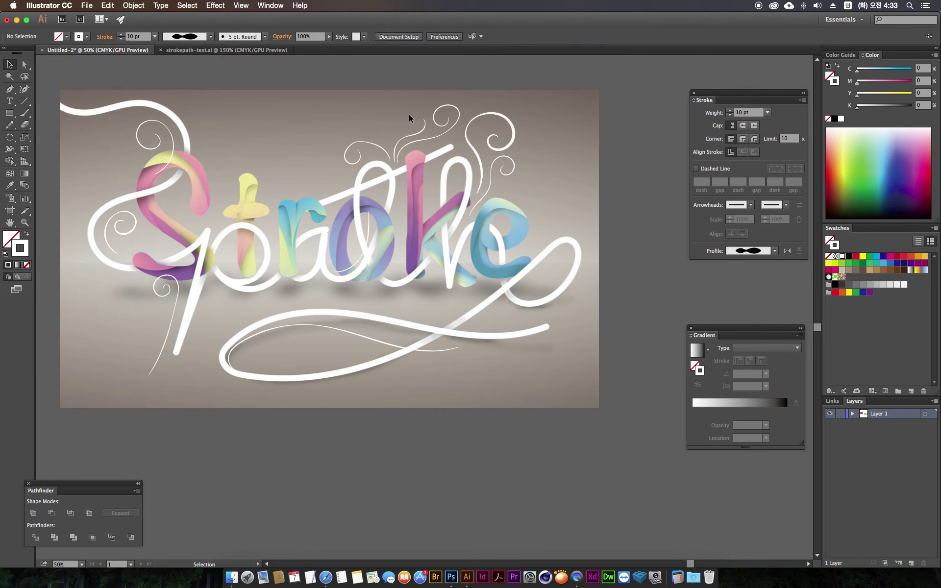
{"action": "left_click", "coordinate": [441, 121]}
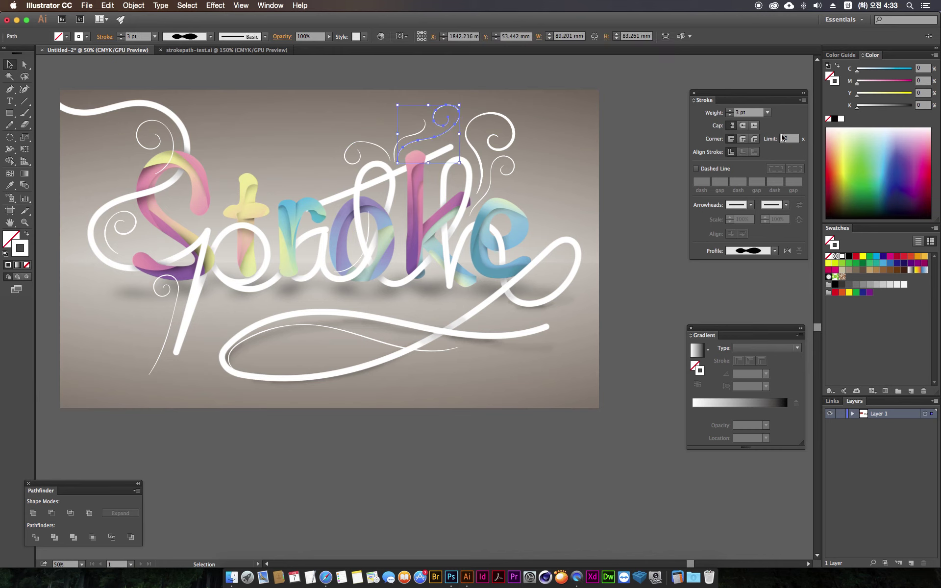
{"action": "left_click", "coordinate": [767, 112]}
{"action": "left_click", "coordinate": [780, 242]}
{"action": "left_click", "coordinate": [624, 349]}
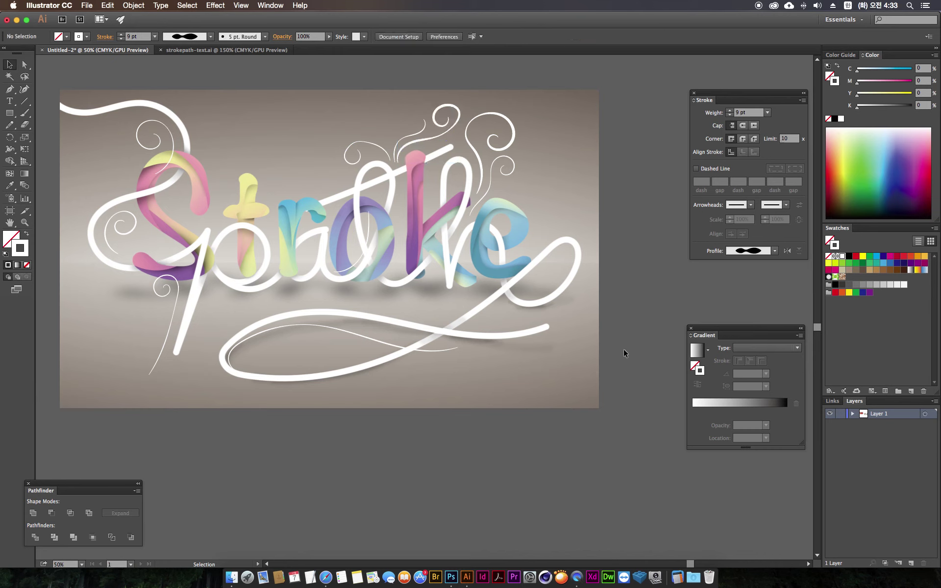
- Give the small swirl above the S a heavier stroke weight
{"action": "left_click", "coordinate": [153, 127]}
{"action": "left_click", "coordinate": [767, 112]}
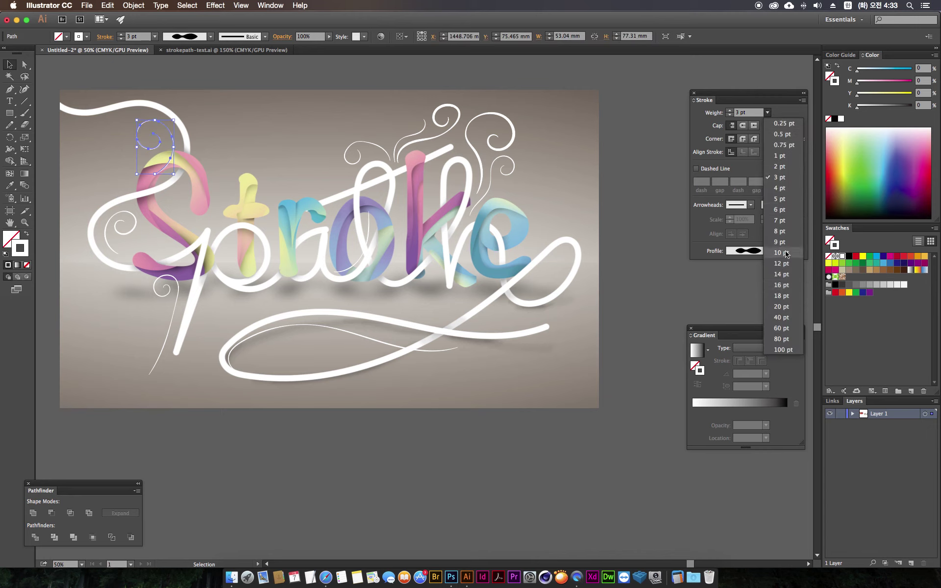
{"action": "left_click", "coordinate": [790, 293]}
{"action": "left_click", "coordinate": [533, 484]}
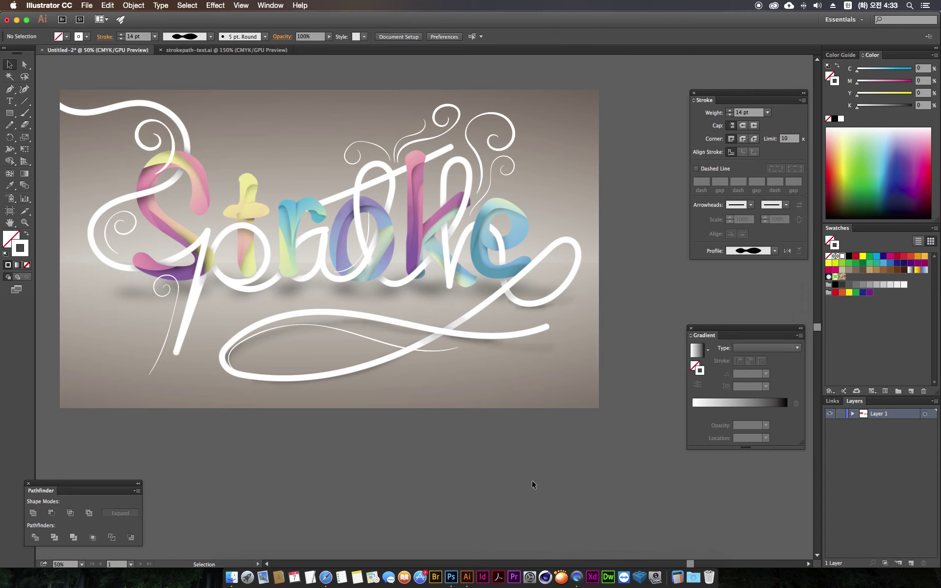
{"action": "left_click_drag", "start_coordinate": [523, 427], "coordinate": [536, 419]}
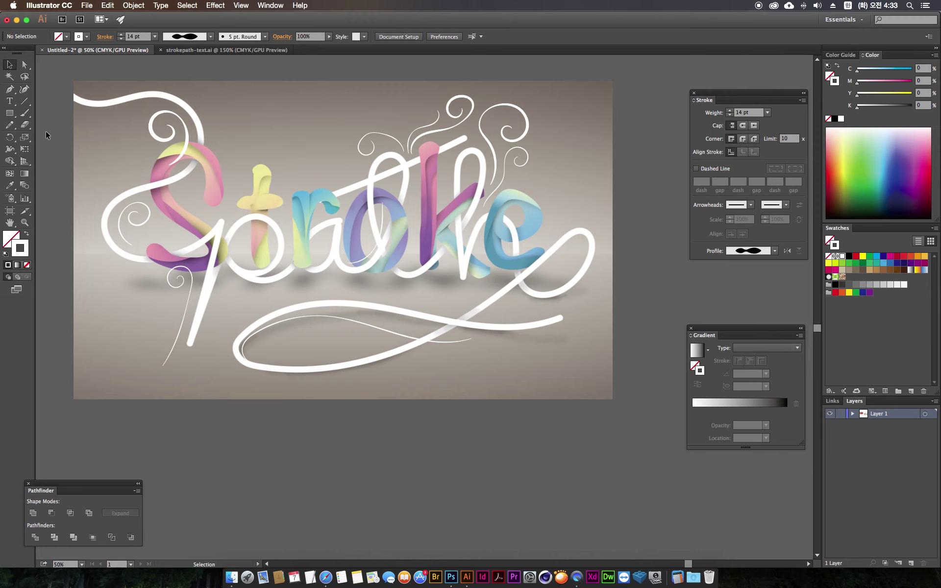
- Draw several thin Pencil lines curling up inside the lower loop
{"action": "left_click", "coordinate": [9, 124]}
{"action": "mouse_move", "coordinate": [262, 359]}
{"action": "left_mouse_down"}
{"action": "mouse_move", "coordinate": [329, 332]}
{"action": "mouse_move", "coordinate": [269, 333]}
{"action": "mouse_move", "coordinate": [393, 320]}
{"action": "mouse_move", "coordinate": [262, 363]}
{"action": "mouse_move", "coordinate": [252, 348]}
{"action": "mouse_move", "coordinate": [307, 321]}
{"action": "mouse_move", "coordinate": [351, 329]}
{"action": "mouse_move", "coordinate": [347, 345]}
{"action": "left_mouse_up"}
{"action": "mouse_move", "coordinate": [269, 362]}
{"action": "left_mouse_down"}
{"action": "mouse_move", "coordinate": [254, 357]}
{"action": "mouse_move", "coordinate": [267, 336]}
{"action": "mouse_move", "coordinate": [361, 309]}
{"action": "left_mouse_up"}
{"action": "mouse_move", "coordinate": [263, 366]}
{"action": "left_mouse_down"}
{"action": "mouse_move", "coordinate": [263, 350]}
{"action": "mouse_move", "coordinate": [309, 332]}
{"action": "left_mouse_up"}
{"action": "mouse_move", "coordinate": [259, 368]}
{"action": "left_mouse_down"}
{"action": "mouse_move", "coordinate": [269, 344]}
{"action": "mouse_move", "coordinate": [338, 319]}
{"action": "left_mouse_up"}
{"action": "left_click", "coordinate": [391, 414]}
- Select all the thin swirl paths and paste them into Photoshop
{"action": "left_click", "coordinate": [10, 64]}
{"action": "left_click_drag", "start_coordinate": [93, 105], "coordinate": [580, 388]}
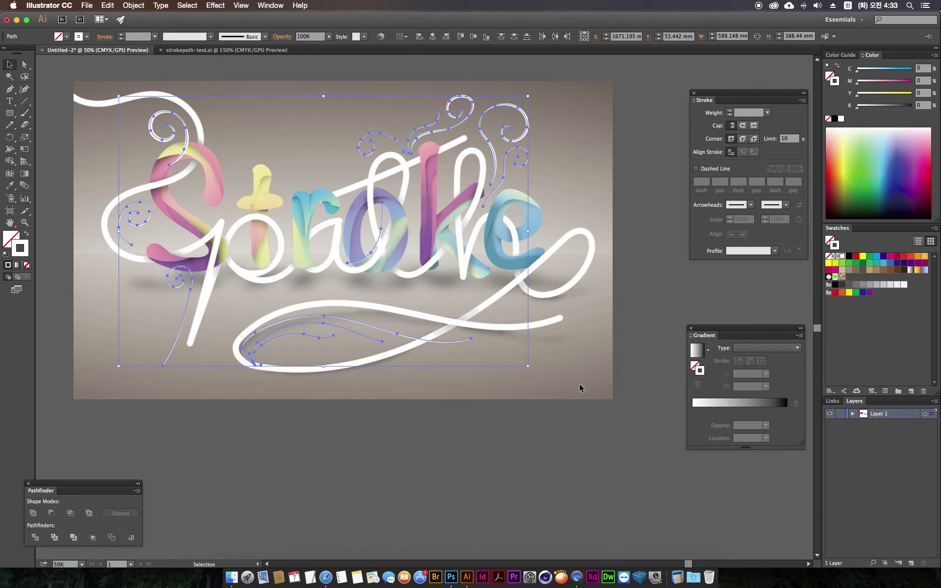
{"action": "left_click", "coordinate": [450, 577]}
{"action": "key", "text": "super+v"}
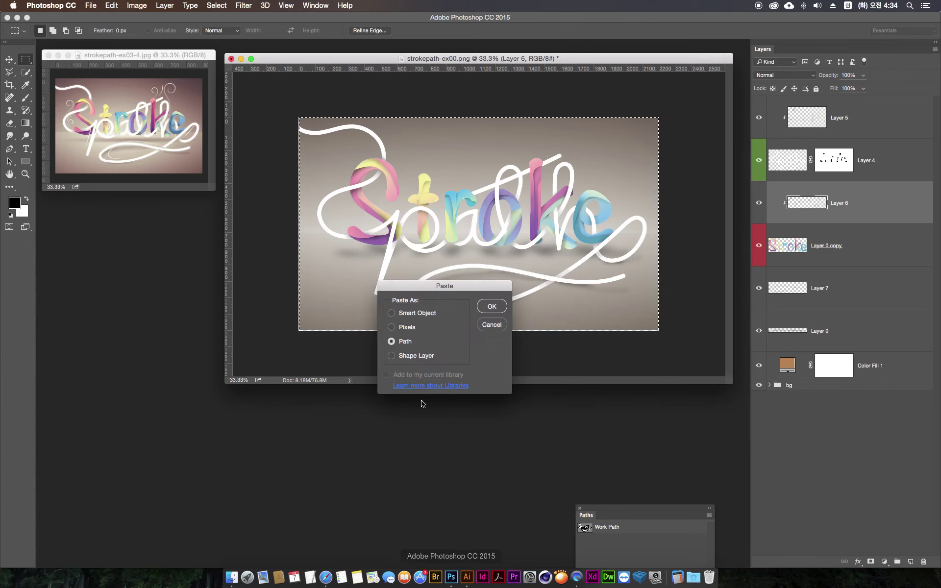
- Paste the swirls as Pixels, nudge them into alignment over the lettering, commit, and zoom to 50%
{"action": "left_click", "coordinate": [412, 327]}
{"action": "left_click", "coordinate": [490, 307]}
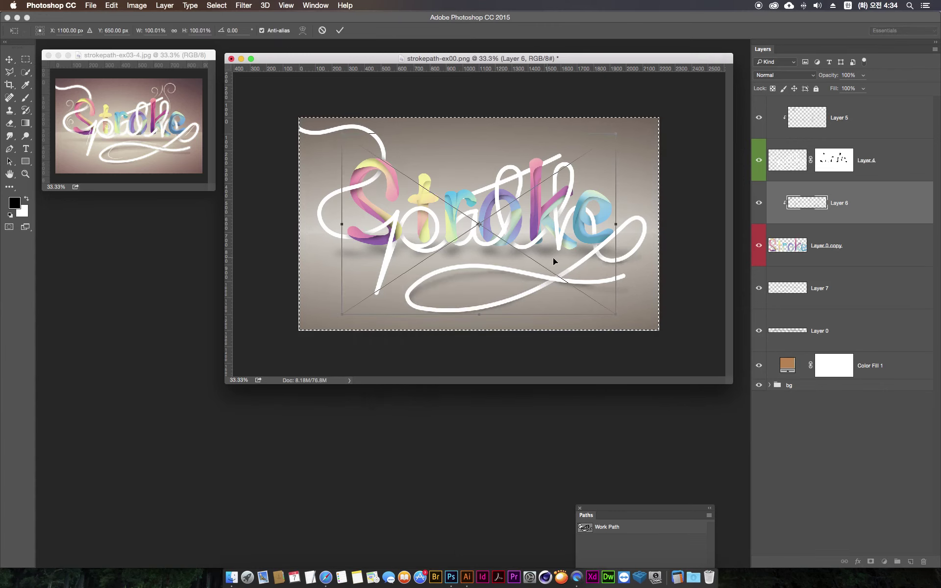
{"action": "left_click_drag", "start_coordinate": [516, 263], "coordinate": [503, 254]}
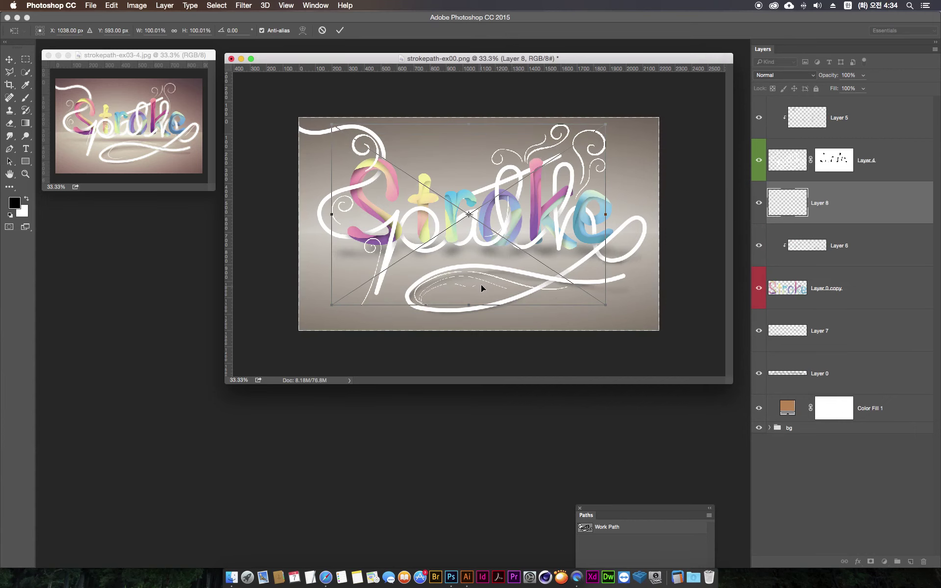
{"action": "key", "text": "Left"}
{"action": "key", "text": "Left"}
{"action": "key", "text": "Left"}
{"action": "key", "text": "Left"}
{"action": "key", "text": "Left"}
{"action": "key", "text": "Left"}
{"action": "key", "text": "Left"}
{"action": "key", "text": "Left"}
{"action": "key", "text": "Left"}
{"action": "key", "text": "Down"}
{"action": "key", "text": "Down"}
{"action": "key", "text": "Down"}
{"action": "key", "text": "Down"}
{"action": "key", "text": "Down"}
{"action": "key", "text": "Down"}
{"action": "key", "text": "Down"}
{"action": "key", "text": "Down"}
{"action": "key", "text": "Down"}
{"action": "key", "text": "Down"}
{"action": "key", "text": "Down"}
{"action": "key", "text": "Down"}
{"action": "key", "text": "Down"}
{"action": "key", "text": "Down"}
{"action": "key", "text": "Down"}
{"action": "key", "text": "Right"}
{"action": "key", "text": "Right"}
{"action": "key", "text": "Right"}
{"action": "key", "text": "Right"}
{"action": "key", "text": "Right"}
{"action": "key", "text": "Right"}
{"action": "key", "text": "Right"}
{"action": "key", "text": "Right"}
{"action": "key", "text": "Right"}
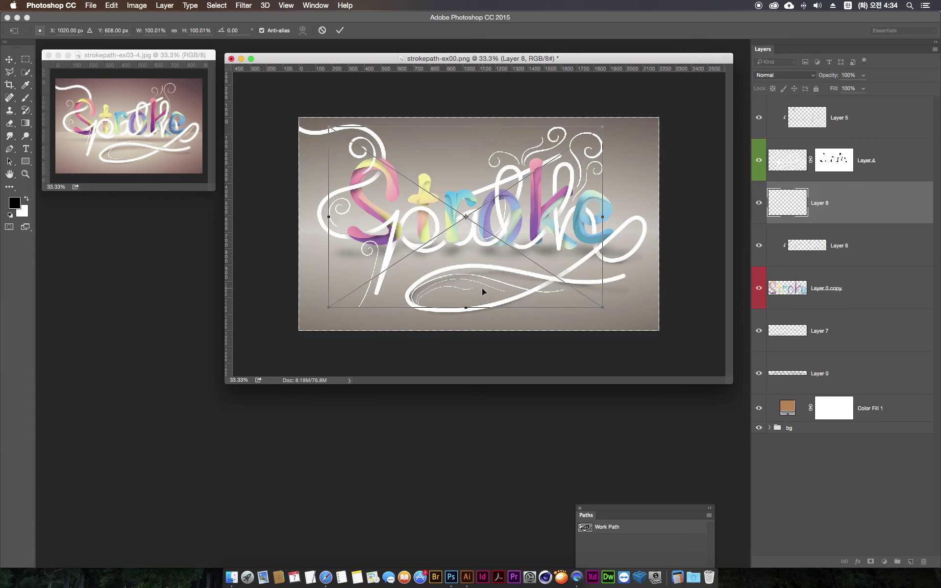
{"action": "key", "text": "Return"}
{"action": "key", "text": "m"}
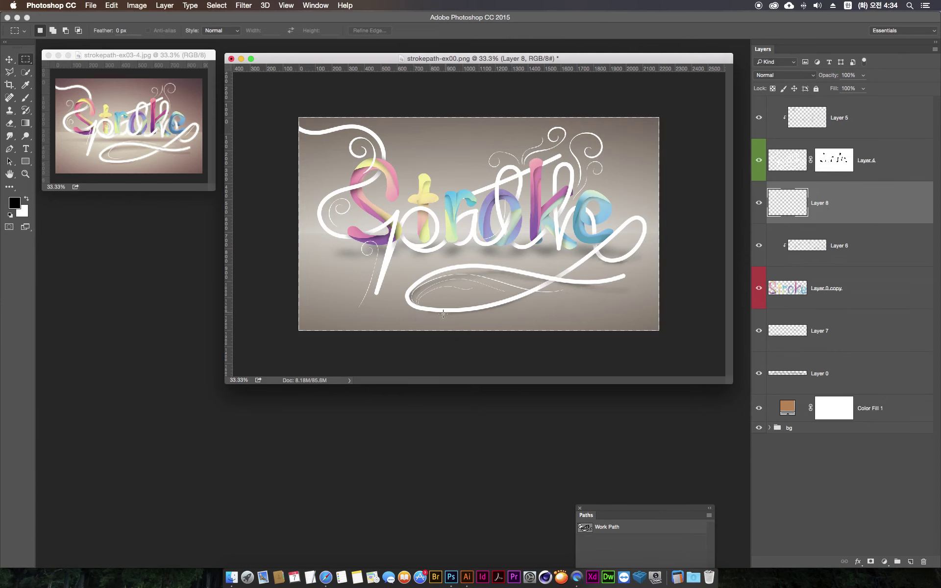
{"action": "key", "text": "super+plus"}
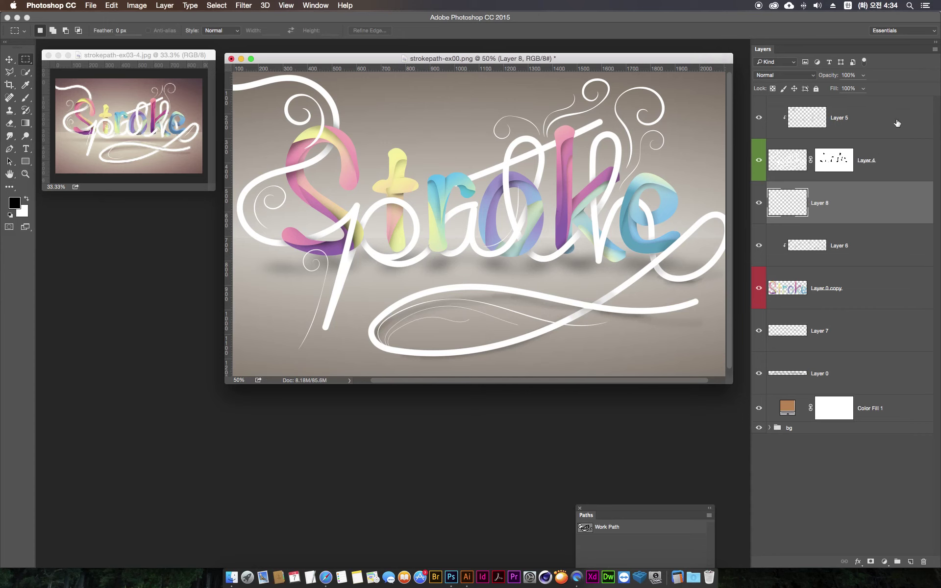
{"action": "left_click", "coordinate": [760, 205]}
- Show the Layer 8 swirls layer and move it to the top of the stack
{"action": "left_click", "coordinate": [760, 205]}
{"action": "left_click_drag", "start_coordinate": [847, 201], "coordinate": [846, 113]}
{"action": "left_click", "coordinate": [759, 206]}
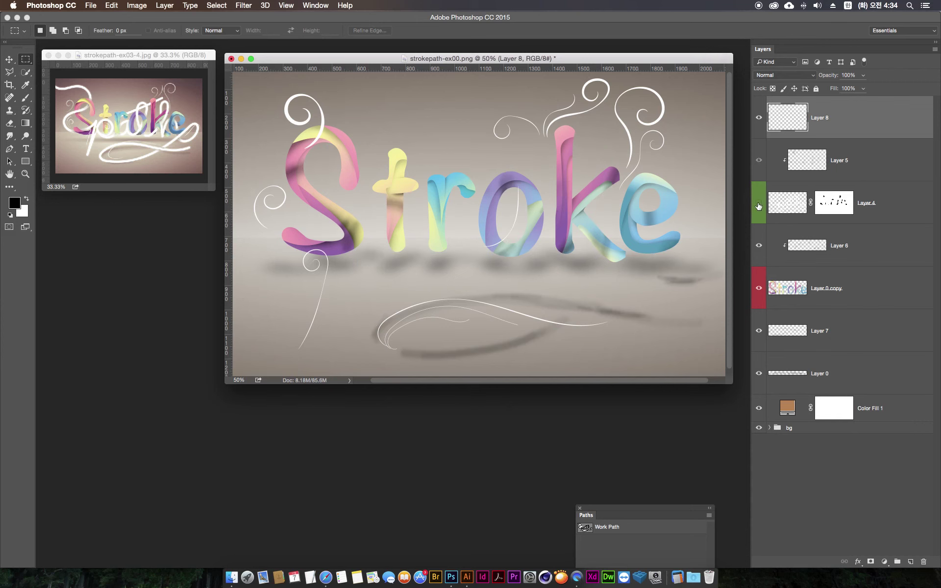
- Replace Layer 4's Color Overlay with a white Outer Glow, then toggle the swirls to compare
{"action": "double_click", "coordinate": [792, 208]}
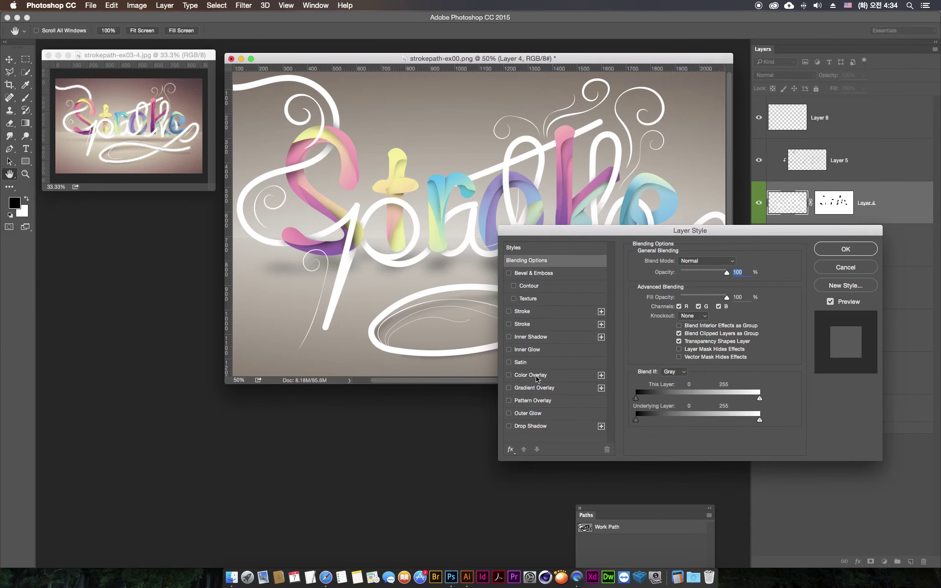
{"action": "left_click", "coordinate": [537, 379]}
{"action": "left_click", "coordinate": [509, 375]}
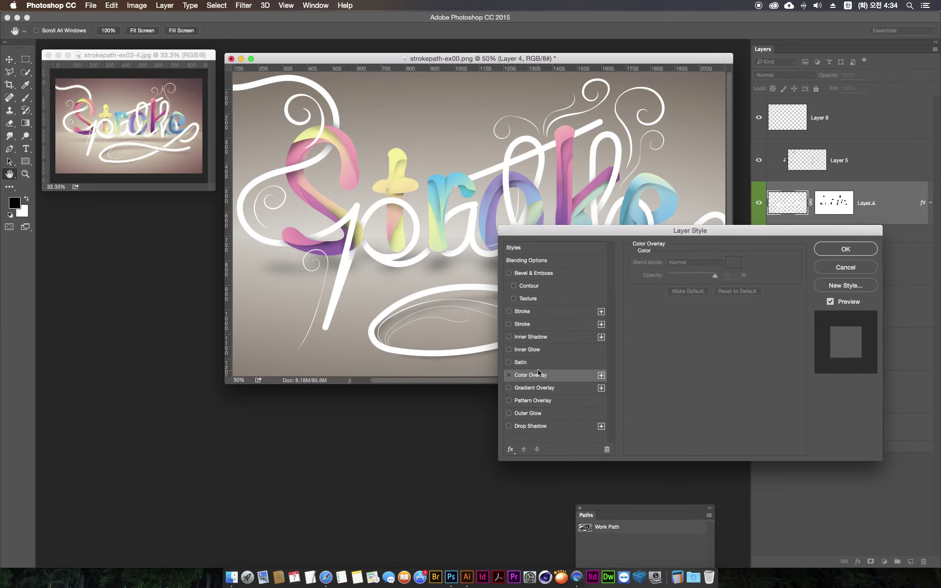
{"action": "left_click", "coordinate": [535, 413]}
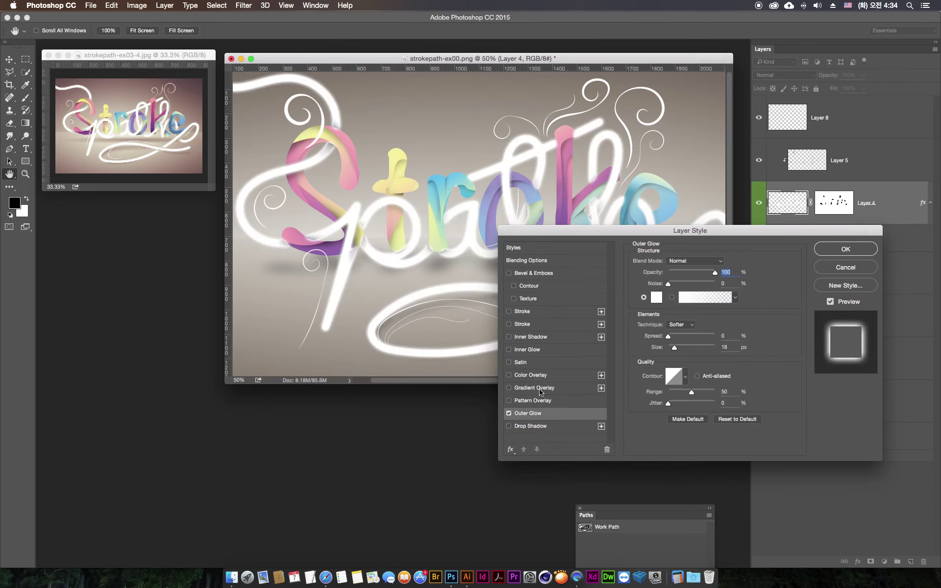
{"action": "left_click", "coordinate": [846, 250]}
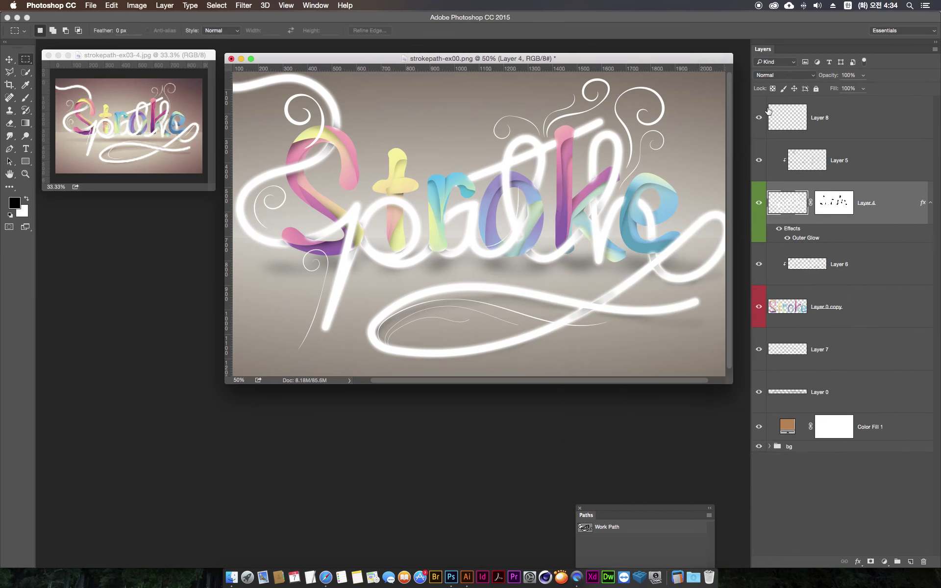
{"action": "left_click", "coordinate": [759, 117]}
{"action": "left_click", "coordinate": [759, 118]}
{"action": "left_click", "coordinate": [759, 119]}
- Apply a radius-2 Gaussian Blur to the visible Layer 8 swirls, then zoom out
{"action": "left_click", "coordinate": [759, 118]}
{"action": "left_click", "coordinate": [858, 122]}
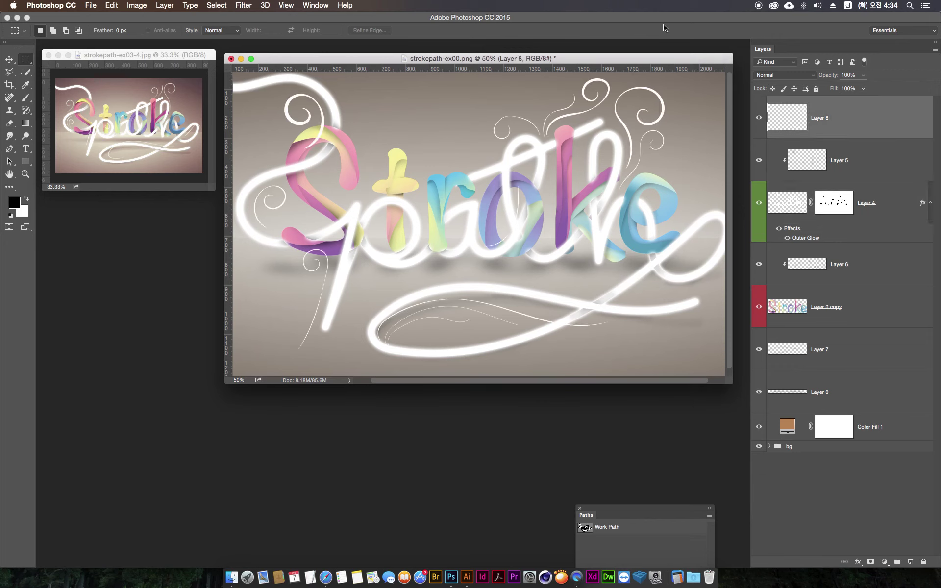
{"action": "left_click", "coordinate": [244, 5]}
{"action": "mouse_move", "coordinate": [248, 122]}
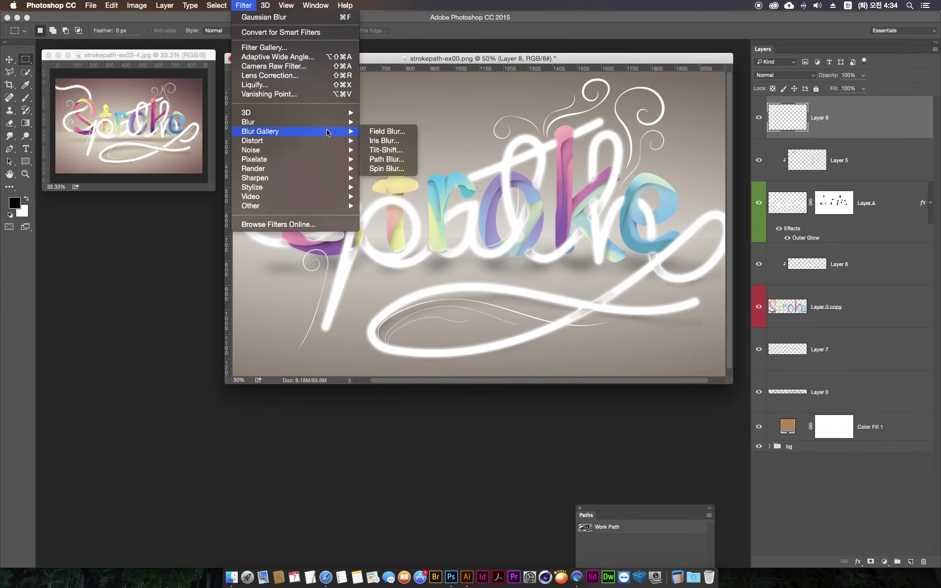
{"action": "mouse_move", "coordinate": [294, 140]}
{"action": "left_click", "coordinate": [388, 159]}
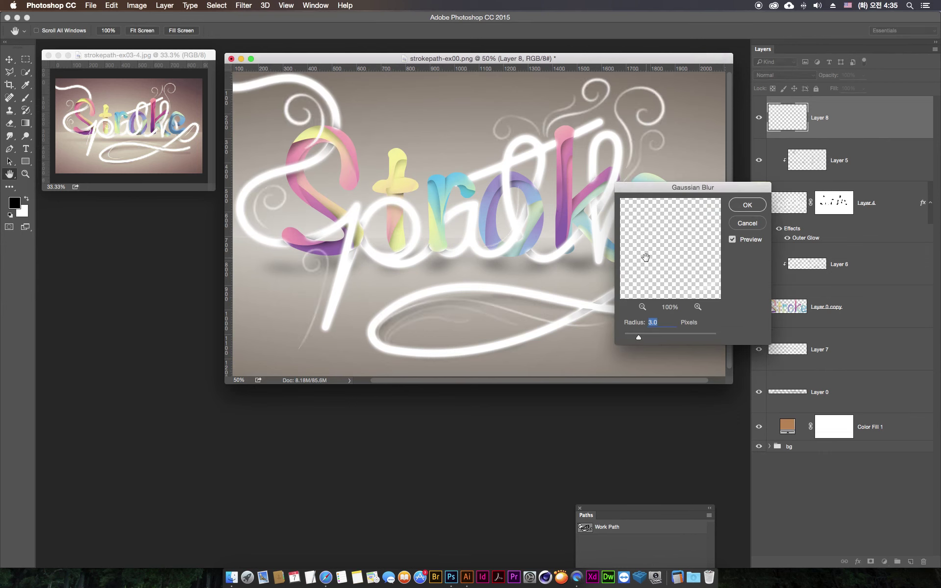
{"action": "type", "text": "2"}
{"action": "left_click", "coordinate": [753, 205]}
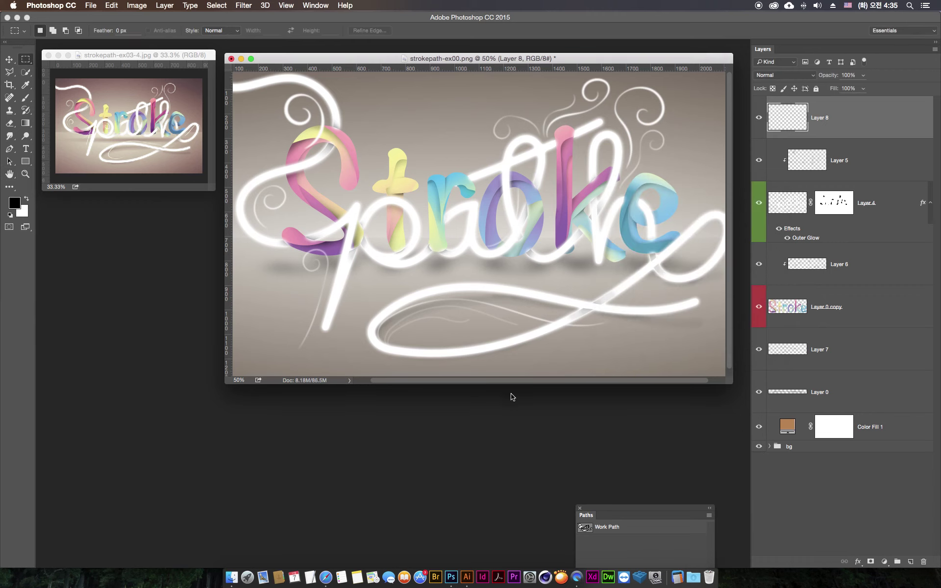
{"action": "key", "text": "super+minus"}
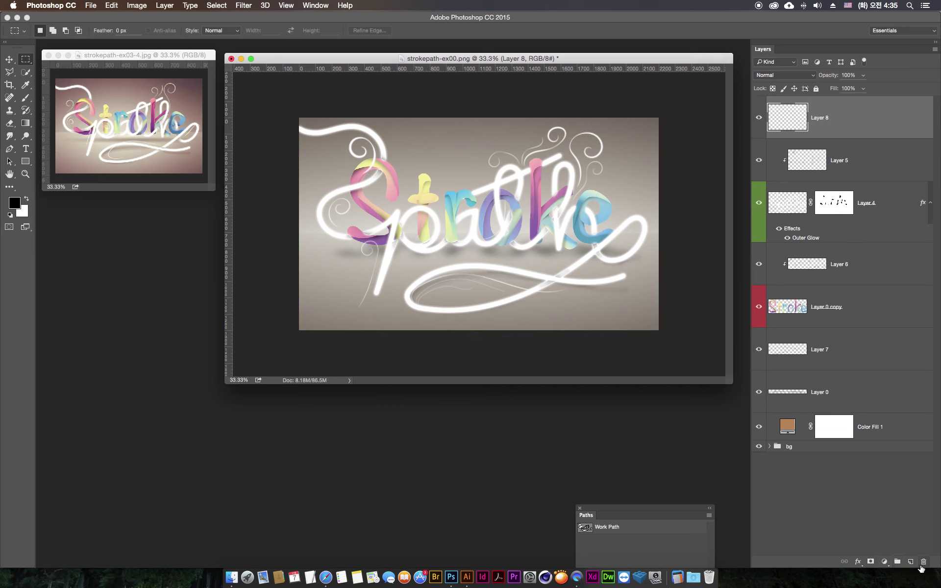
{"action": "left_click", "coordinate": [883, 562]}
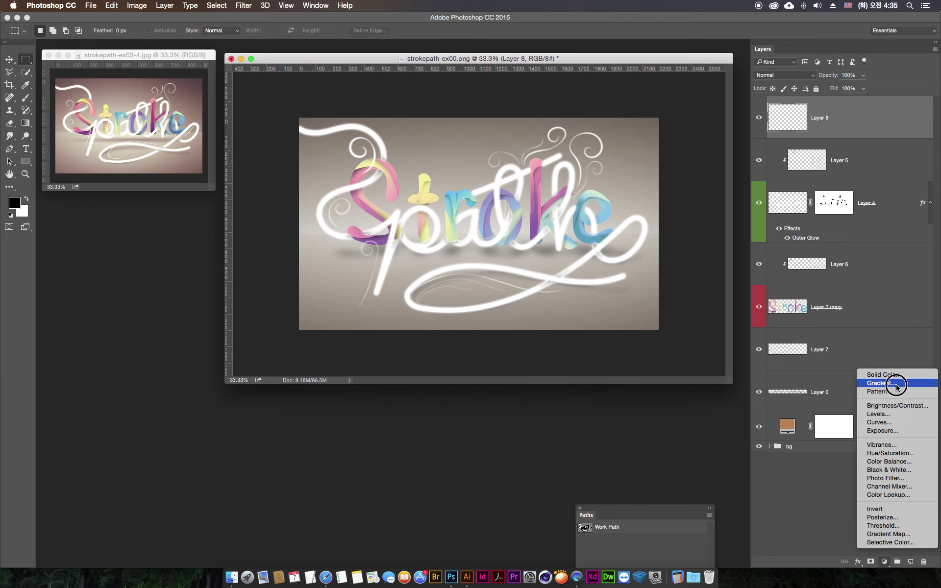
{"action": "left_click", "coordinate": [882, 541]}
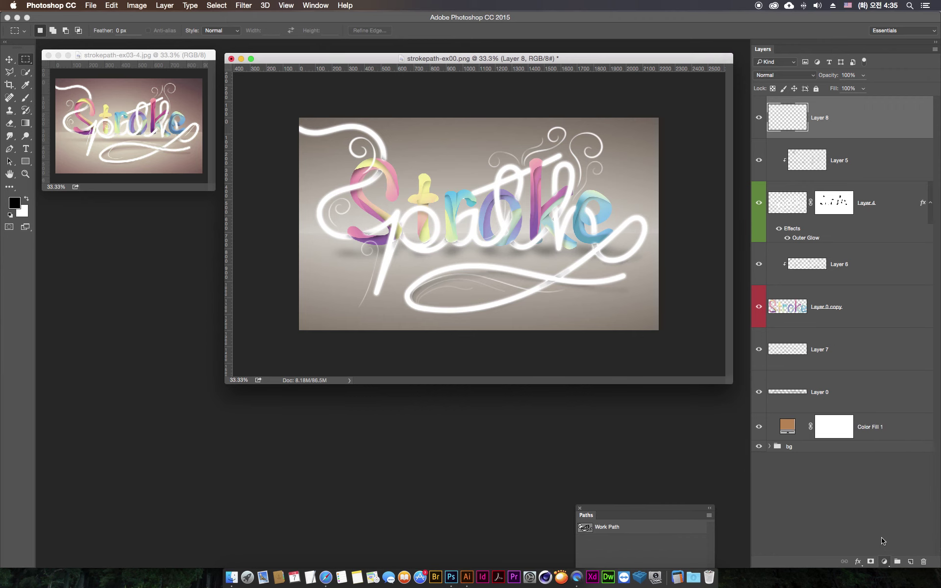
{"action": "left_click_drag", "start_coordinate": [599, 175], "coordinate": [660, 218]}
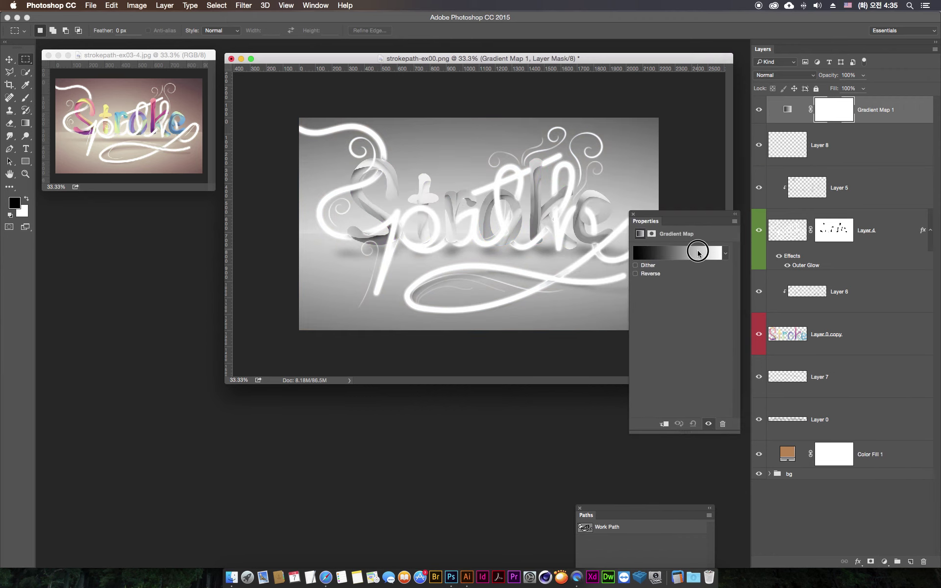
{"action": "left_click", "coordinate": [698, 250]}
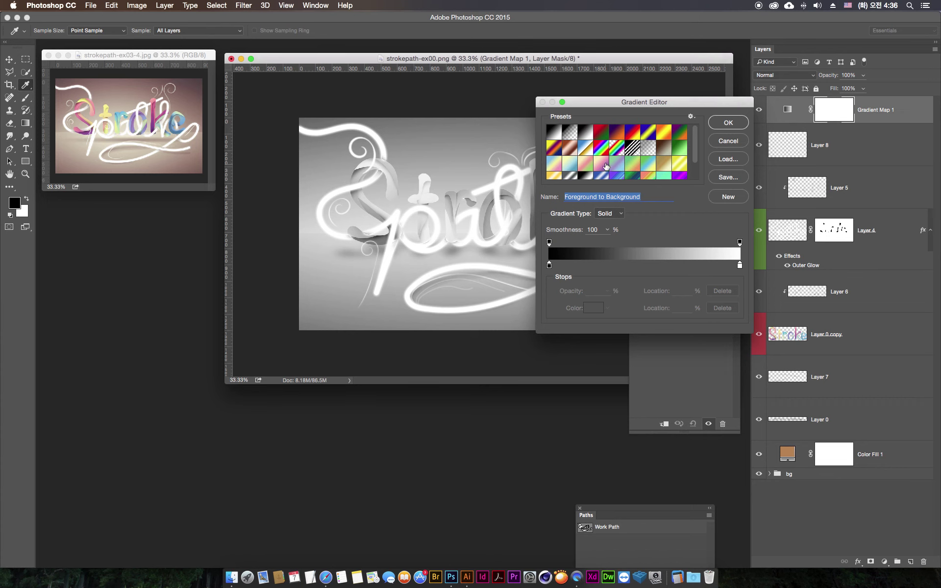
{"action": "left_click", "coordinate": [602, 163]}
{"action": "left_click_drag", "start_coordinate": [639, 113], "coordinate": [631, 221]}
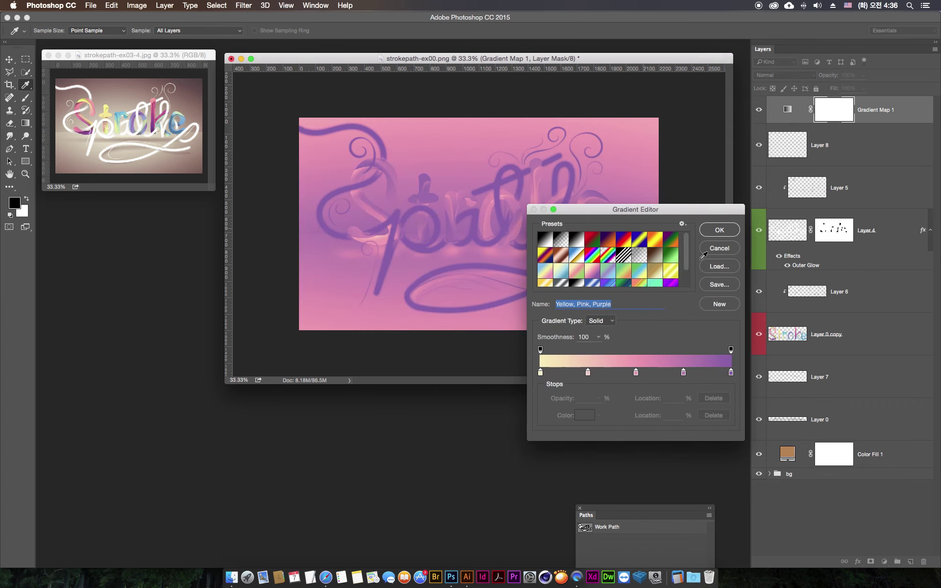
{"action": "left_click", "coordinate": [729, 232]}
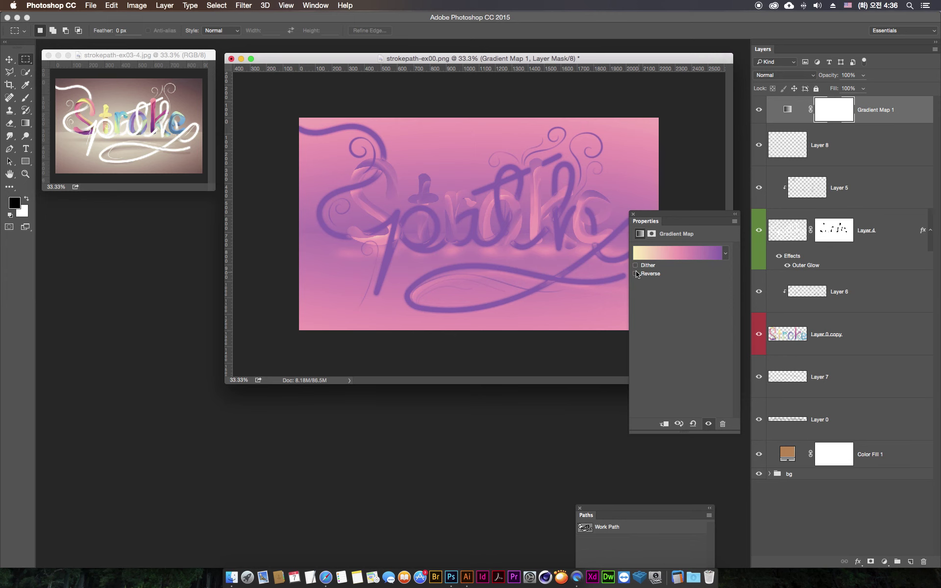
{"action": "left_click", "coordinate": [637, 273]}
{"action": "left_click_drag", "start_coordinate": [675, 216], "coordinate": [667, 274]}
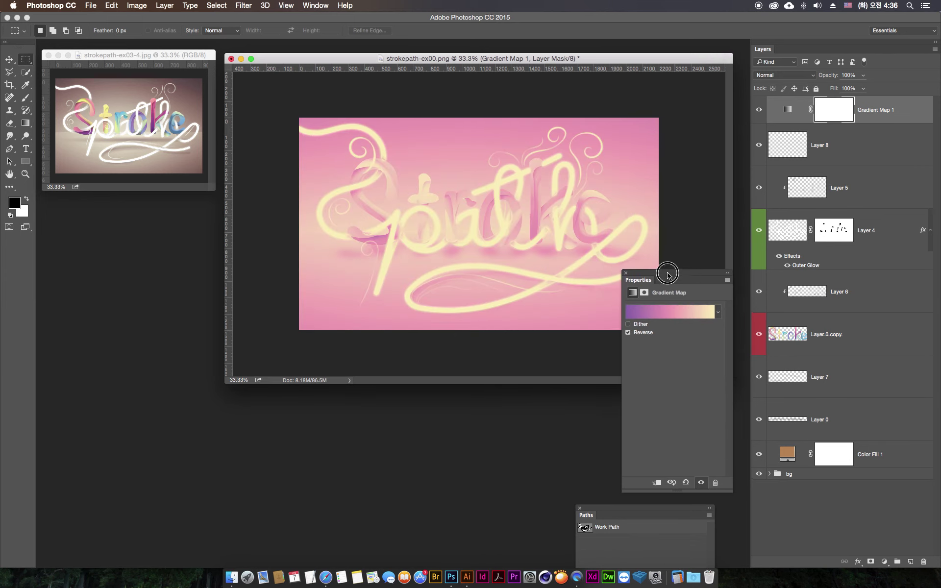
{"action": "left_click", "coordinate": [784, 75]}
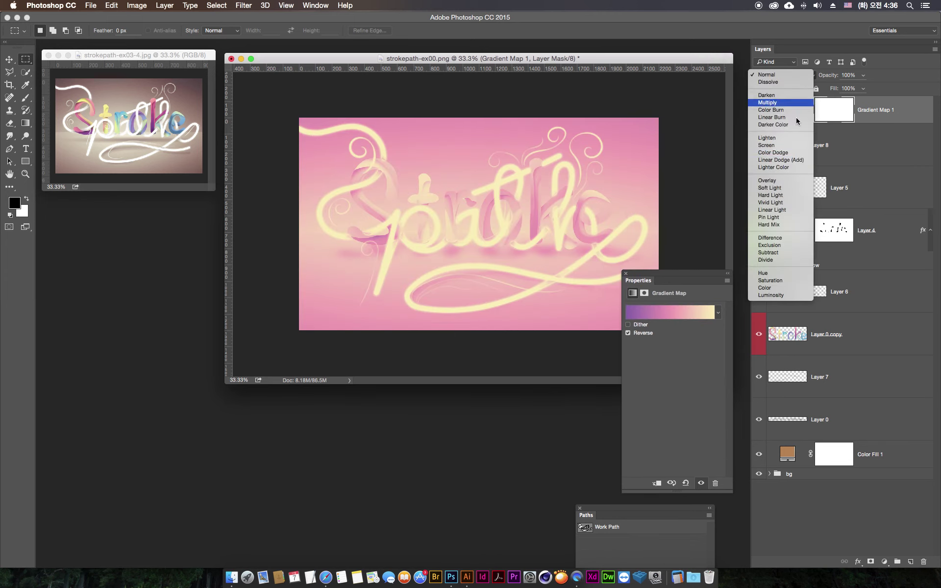
{"action": "left_click", "coordinate": [783, 153]}
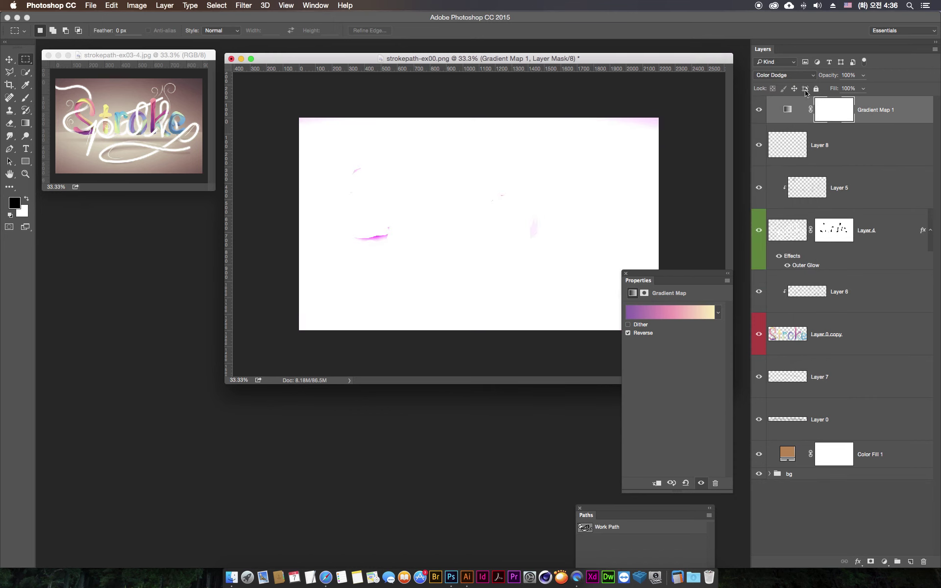
{"action": "left_click", "coordinate": [805, 75]}
{"action": "left_click", "coordinate": [789, 113]}
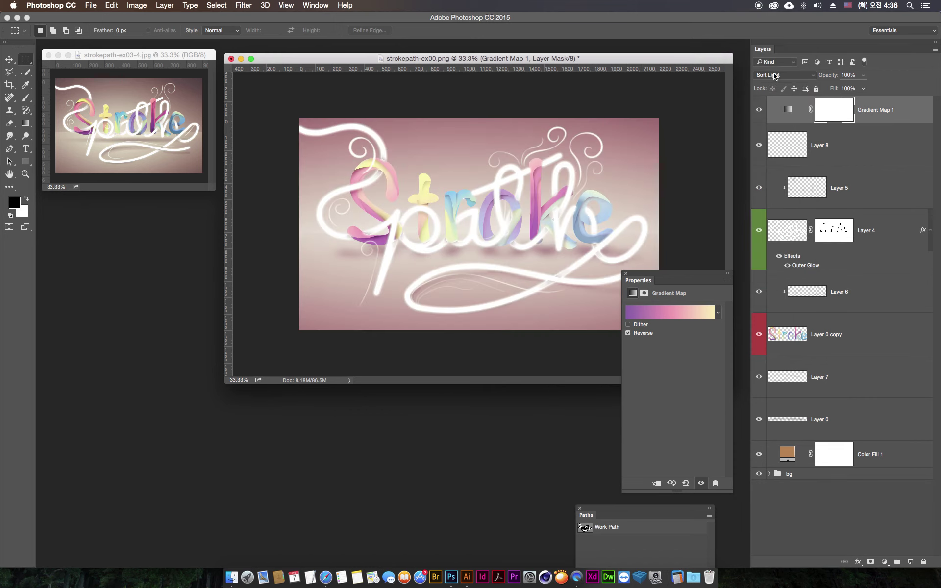
{"action": "left_click", "coordinate": [863, 75]}
{"action": "left_click_drag", "start_coordinate": [864, 86], "coordinate": [839, 88]}
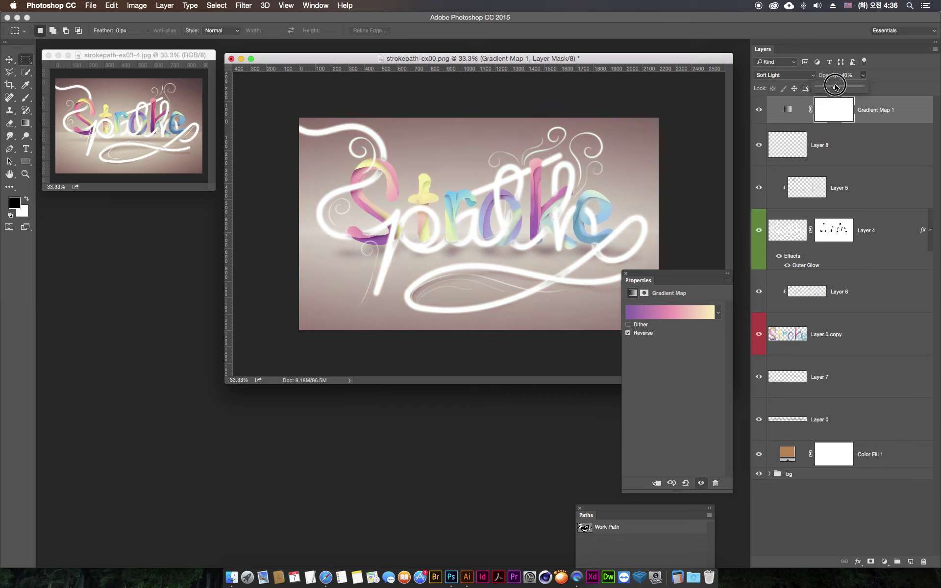
{"action": "left_click", "coordinate": [760, 110]}
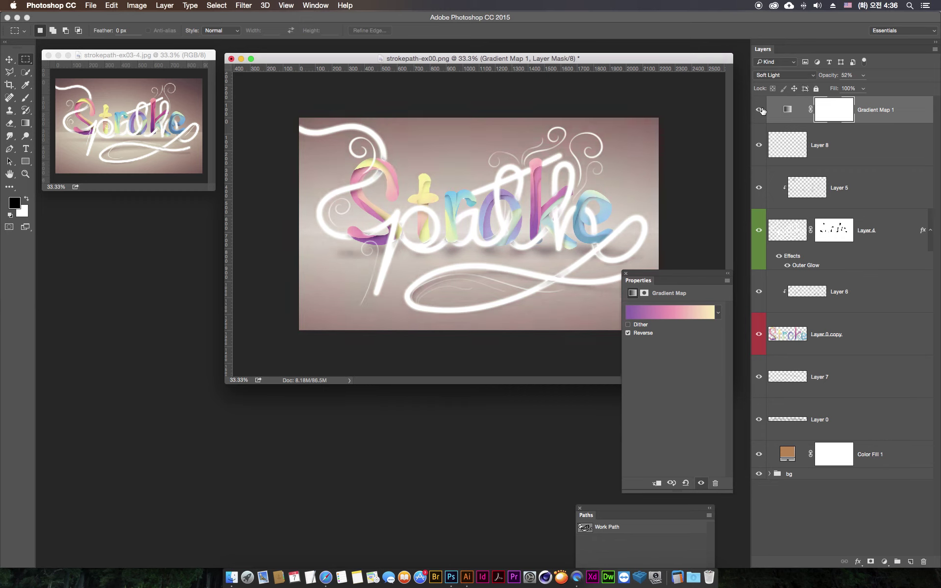
{"action": "left_click", "coordinate": [760, 110]}
{"action": "left_click", "coordinate": [759, 111]}
- Add a new empty layer and choose the Gradient Tool with the Black, White preset
{"action": "left_click", "coordinate": [910, 562]}
{"action": "right_click", "coordinate": [25, 126]}
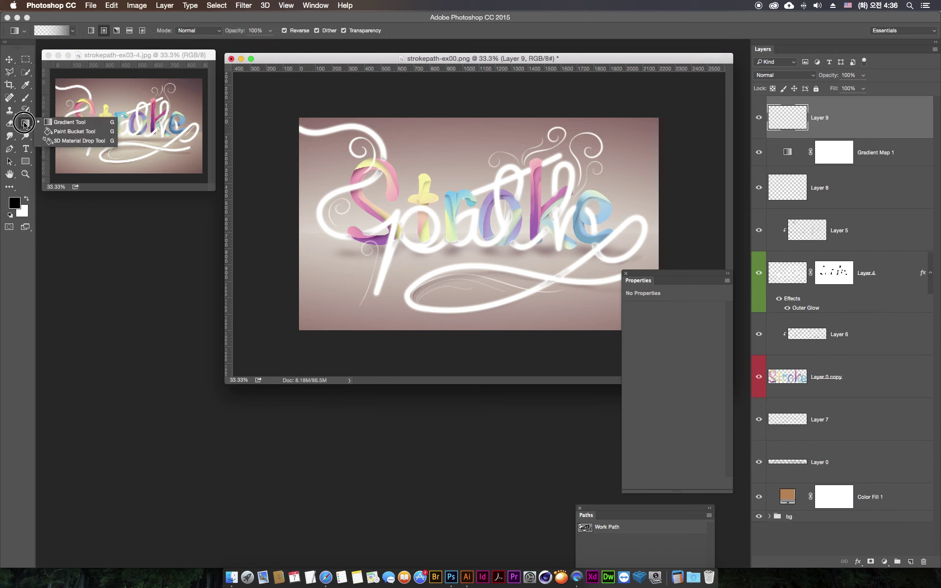
{"action": "left_click", "coordinate": [58, 122]}
{"action": "left_click", "coordinate": [62, 33]}
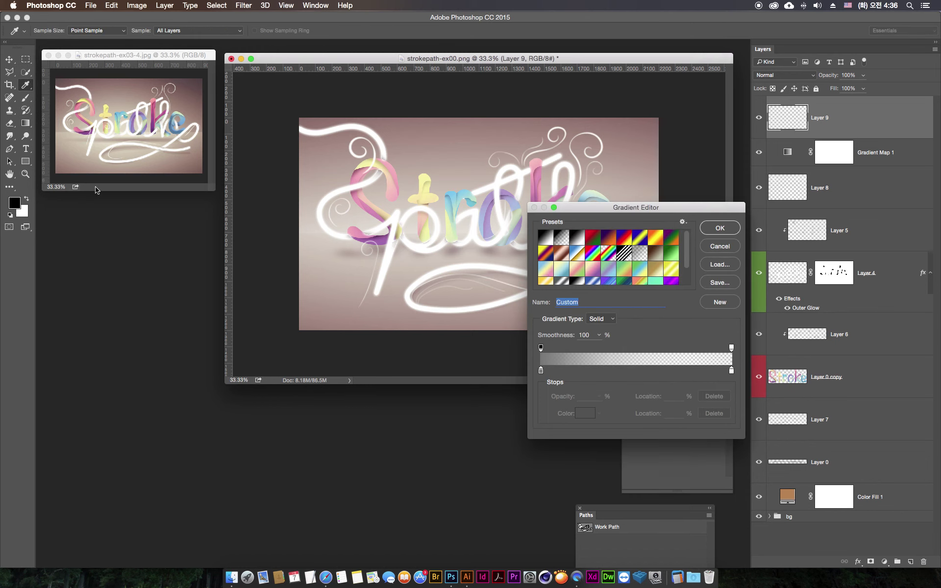
{"action": "left_click", "coordinate": [570, 239]}
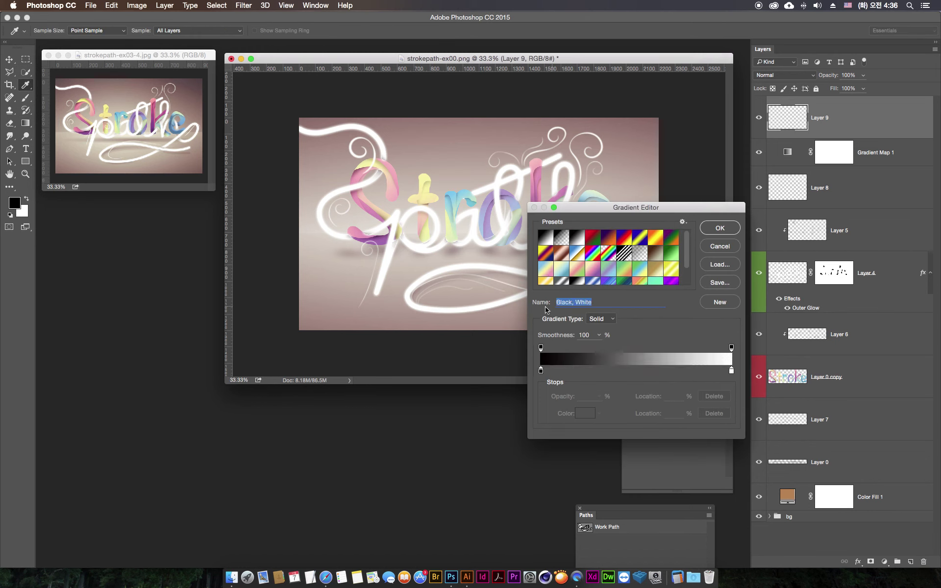
{"action": "left_click", "coordinate": [719, 228]}
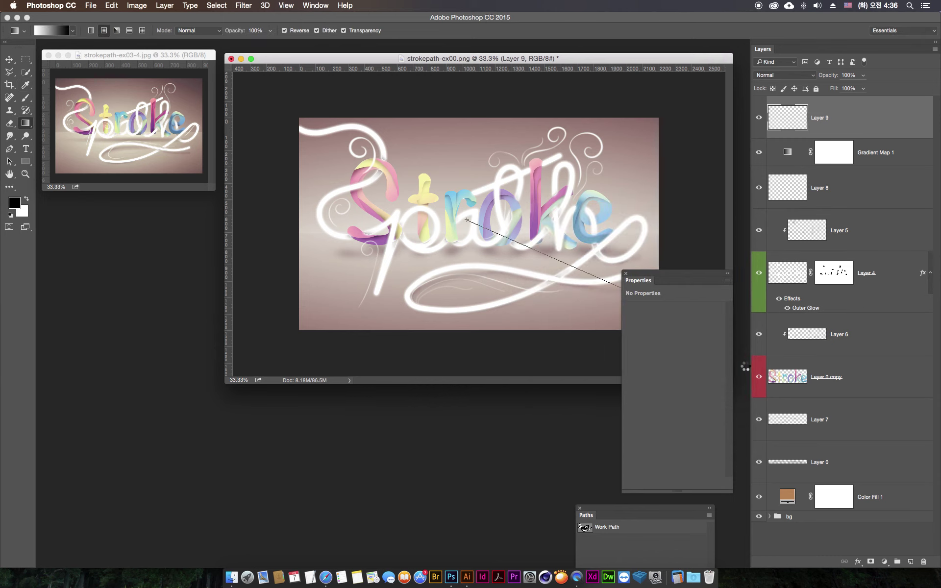
- Draw a radial gradient on Layer 9, brightest left of centre, redoing it until placed right
{"action": "left_click_drag", "start_coordinate": [466, 220], "coordinate": [743, 372]}
{"action": "key", "text": "ctrl+z"}
{"action": "left_click_drag", "start_coordinate": [395, 180], "coordinate": [677, 308]}
{"action": "left_click_drag", "start_coordinate": [677, 307], "coordinate": [685, 311]}
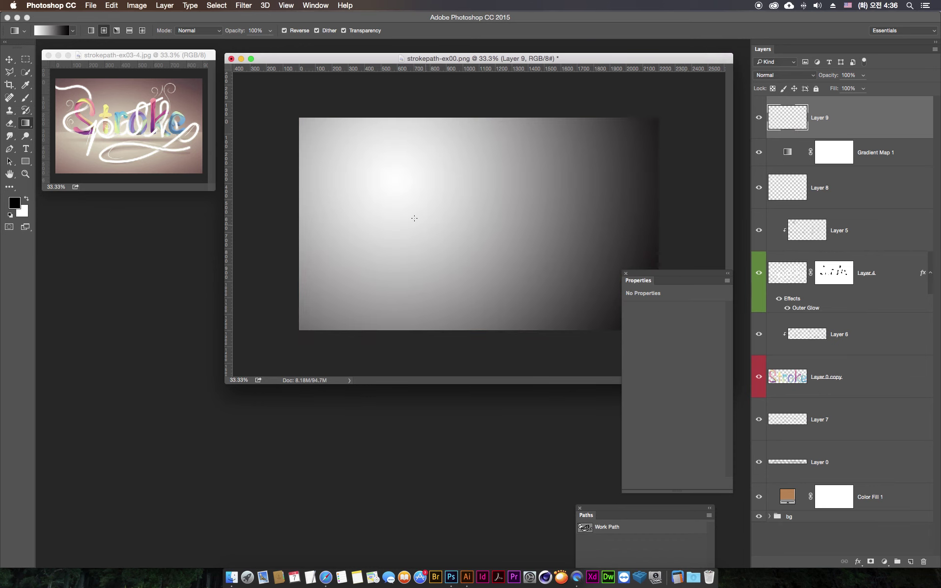
{"action": "key", "text": "ctrl+z"}
{"action": "left_click_drag", "start_coordinate": [391, 193], "coordinate": [688, 296]}
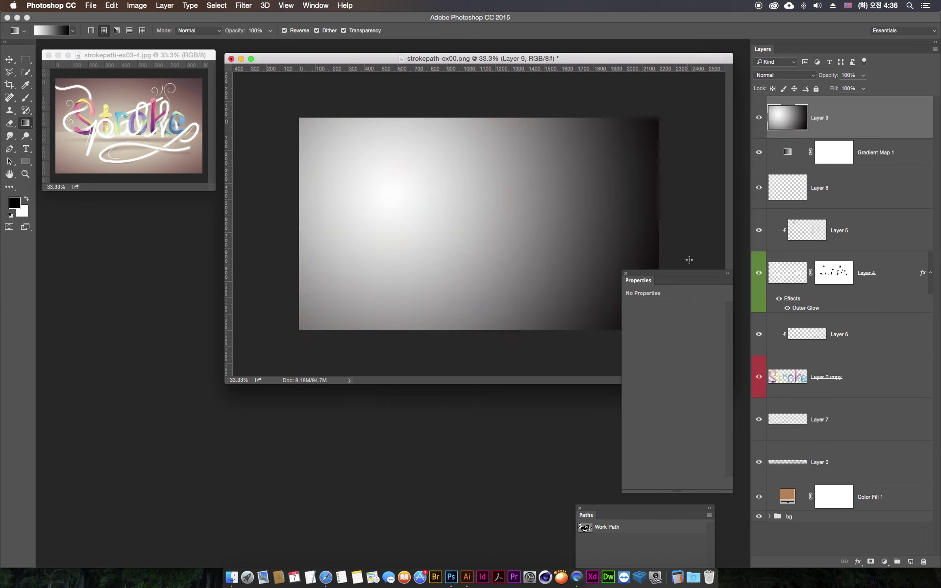
{"action": "left_click", "coordinate": [786, 75]}
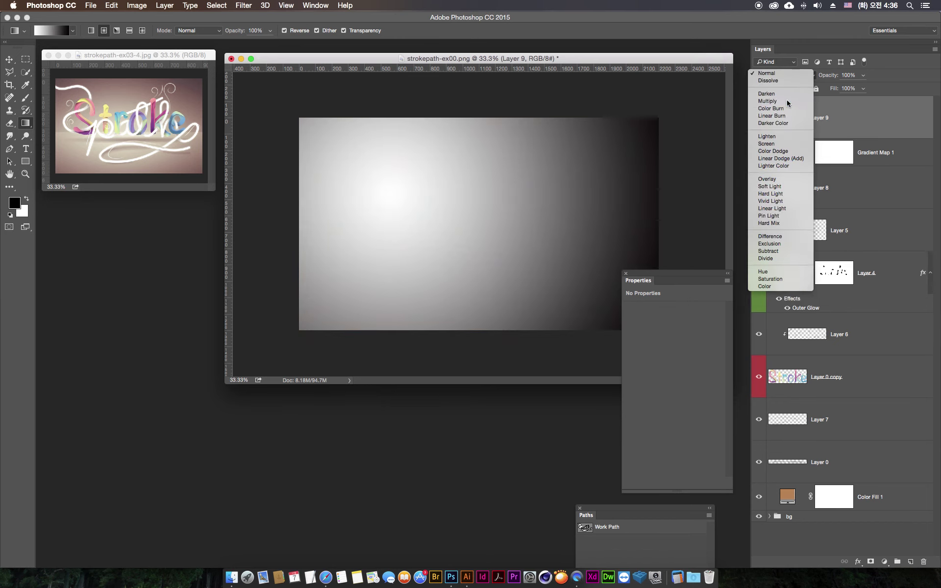
- Set Layer 9 to Multiply and lower its opacity to about 41%
{"action": "left_click", "coordinate": [785, 103]}
{"action": "mouse_move", "coordinate": [663, 275]}
{"action": "left_mouse_down"}
{"action": "mouse_move", "coordinate": [605, 416]}
{"action": "mouse_move", "coordinate": [449, 430]}
{"action": "left_mouse_up"}
{"action": "left_click", "coordinate": [863, 75]}
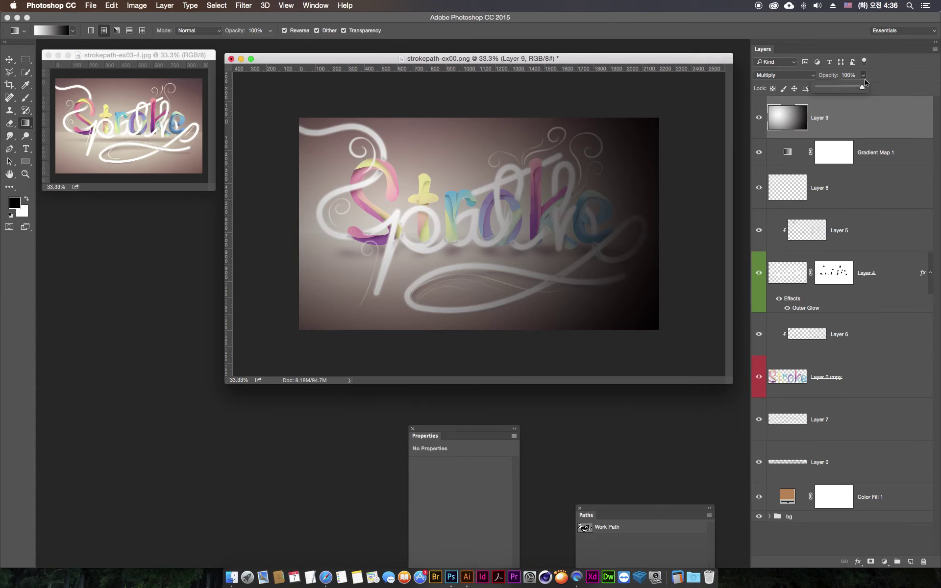
{"action": "left_click_drag", "start_coordinate": [864, 86], "coordinate": [838, 95]}
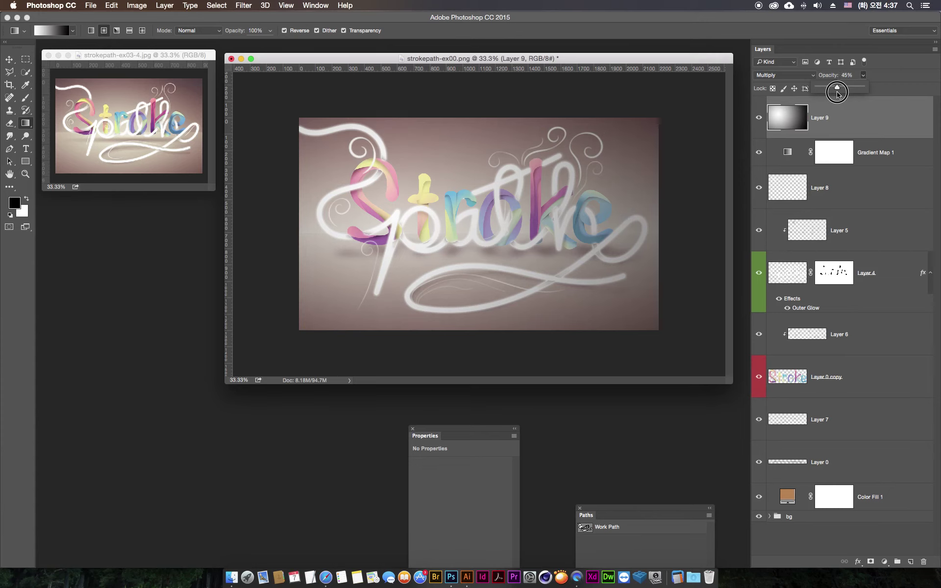
{"action": "left_click_drag", "start_coordinate": [836, 94], "coordinate": [835, 94]}
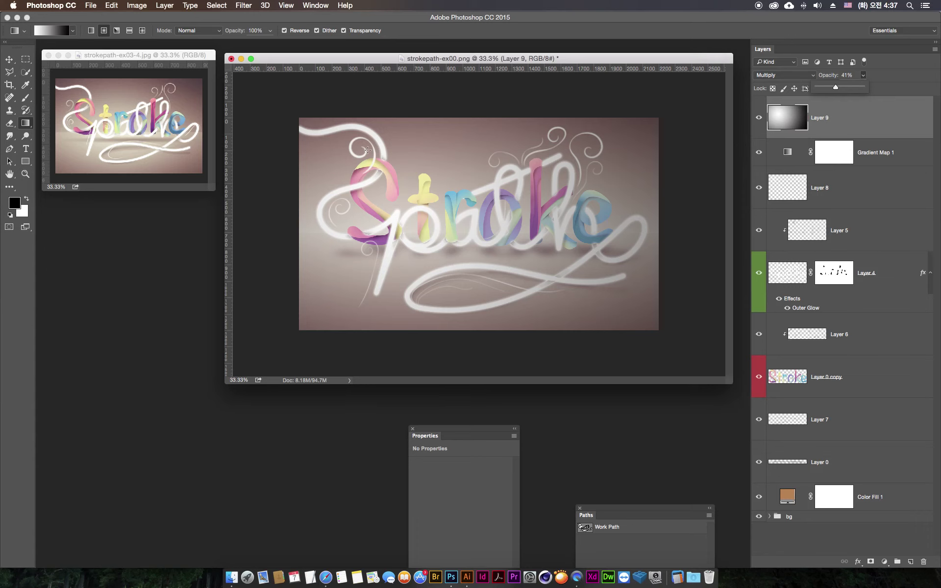
- Try Color Burn, Darken, Hard Light and other blend modes on the gradient layer
{"action": "left_click", "coordinate": [783, 75]}
{"action": "left_click", "coordinate": [777, 85]}
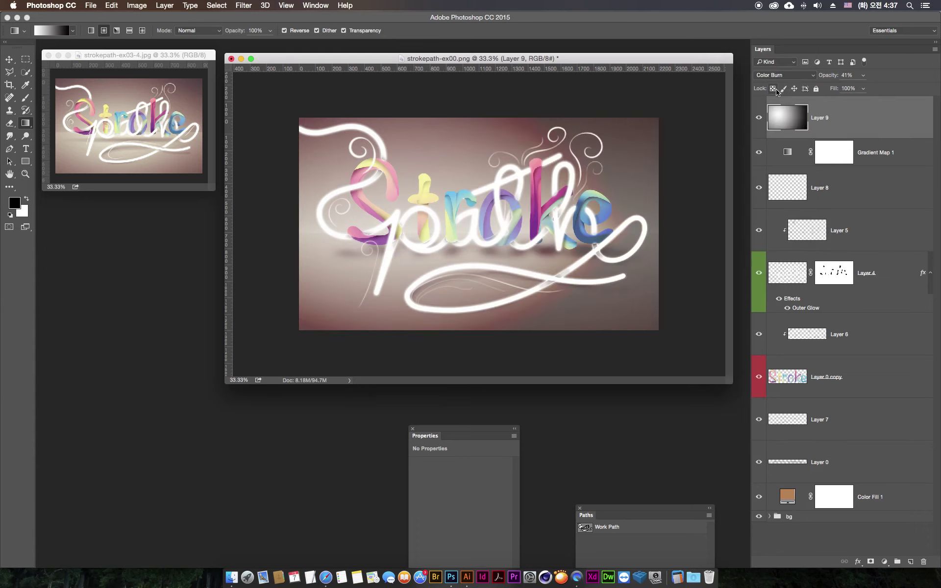
{"action": "left_click", "coordinate": [782, 76]}
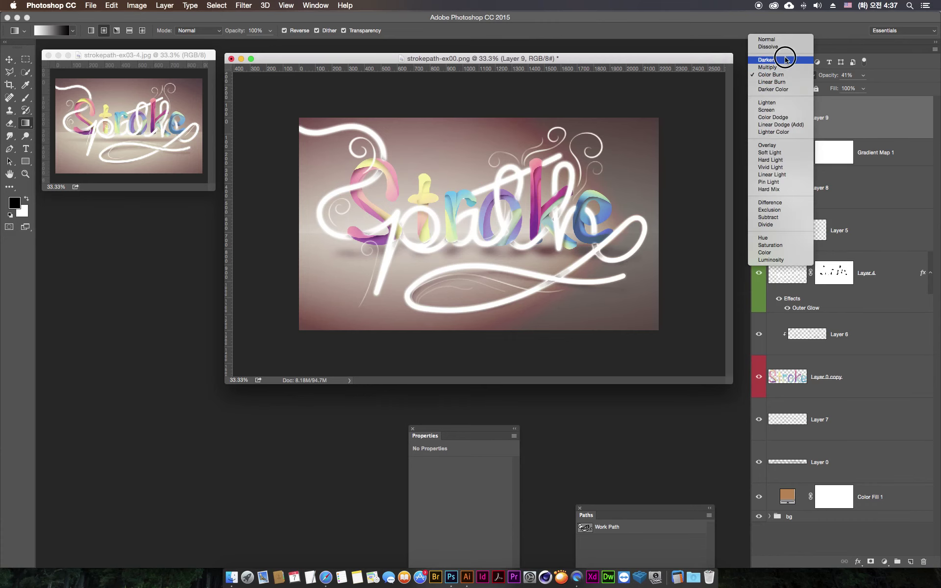
{"action": "left_click", "coordinate": [783, 60]}
{"action": "left_click", "coordinate": [784, 77]}
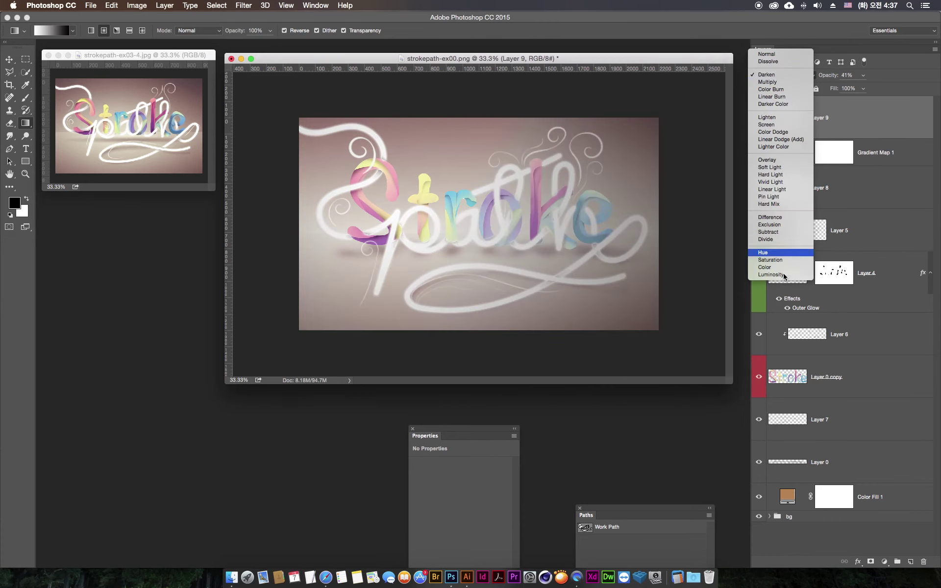
{"action": "left_click", "coordinate": [784, 167]}
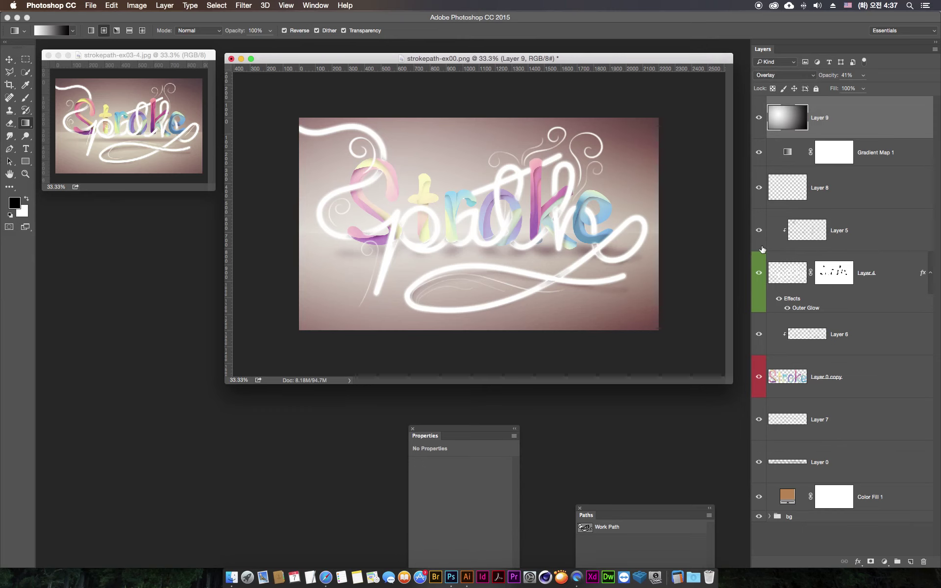
{"action": "left_click", "coordinate": [785, 74]}
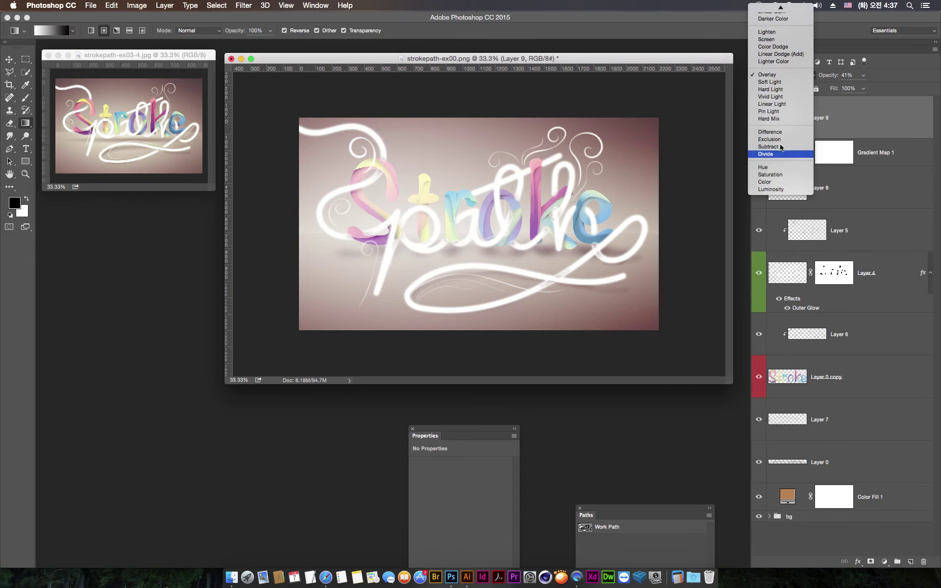
{"action": "left_click", "coordinate": [781, 103]}
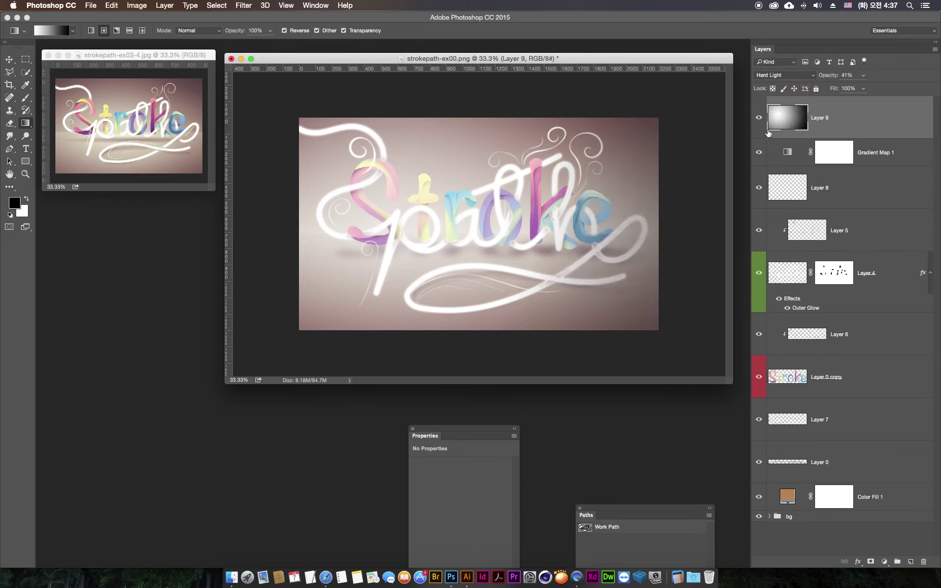
- Return the gradient layer to Multiply and set its opacity to 45%
{"action": "left_click", "coordinate": [785, 75]}
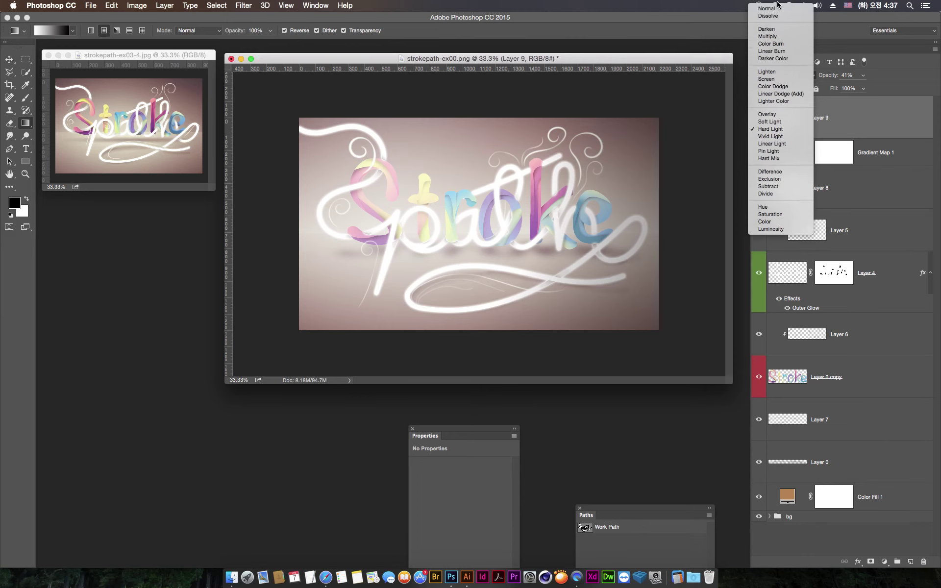
{"action": "left_click", "coordinate": [773, 37]}
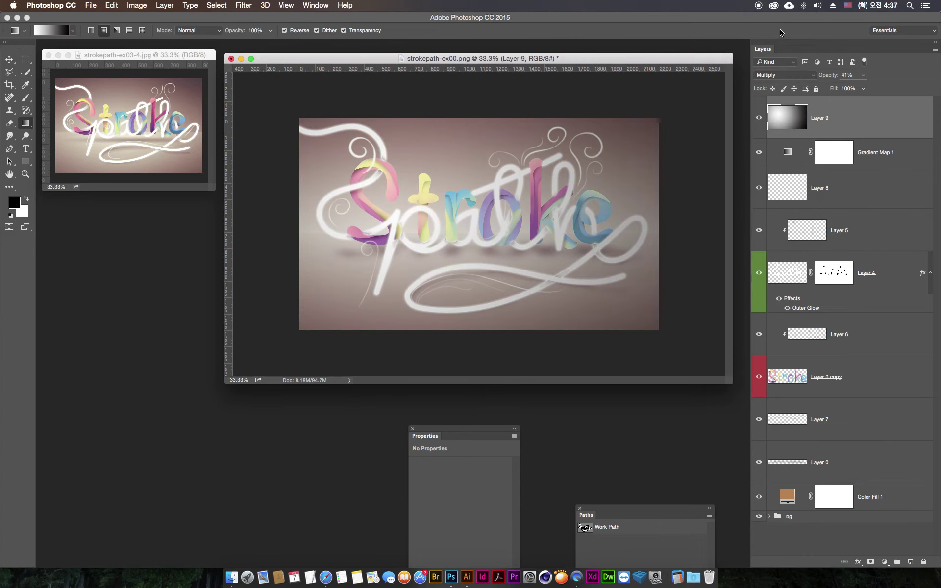
{"action": "left_click", "coordinate": [863, 76]}
{"action": "left_click_drag", "start_coordinate": [861, 87], "coordinate": [863, 90]}
{"action": "left_click", "coordinate": [887, 123]}
- Add a Levels adjustment layer with input levels 24, 0.91 and 231
{"action": "left_click", "coordinate": [884, 562]}
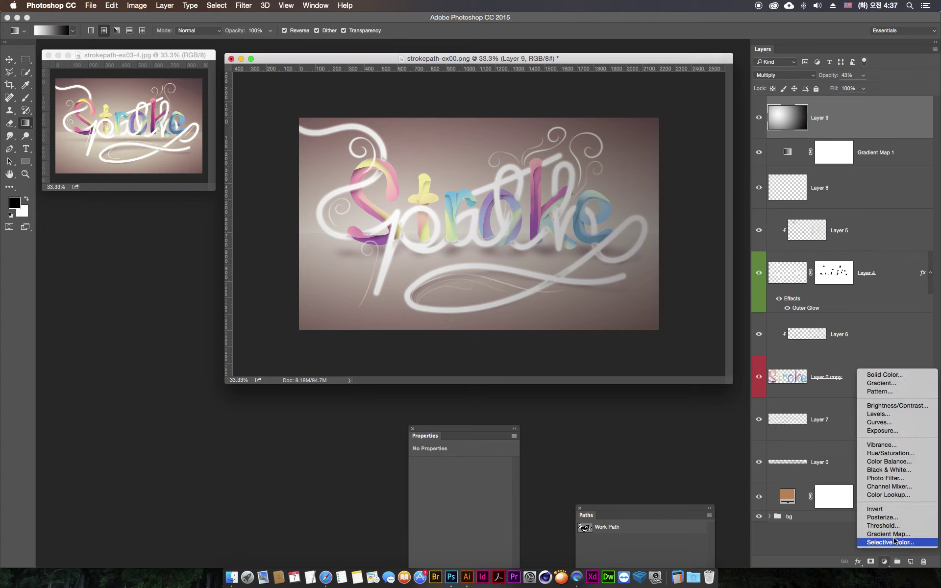
{"action": "left_click", "coordinate": [880, 414]}
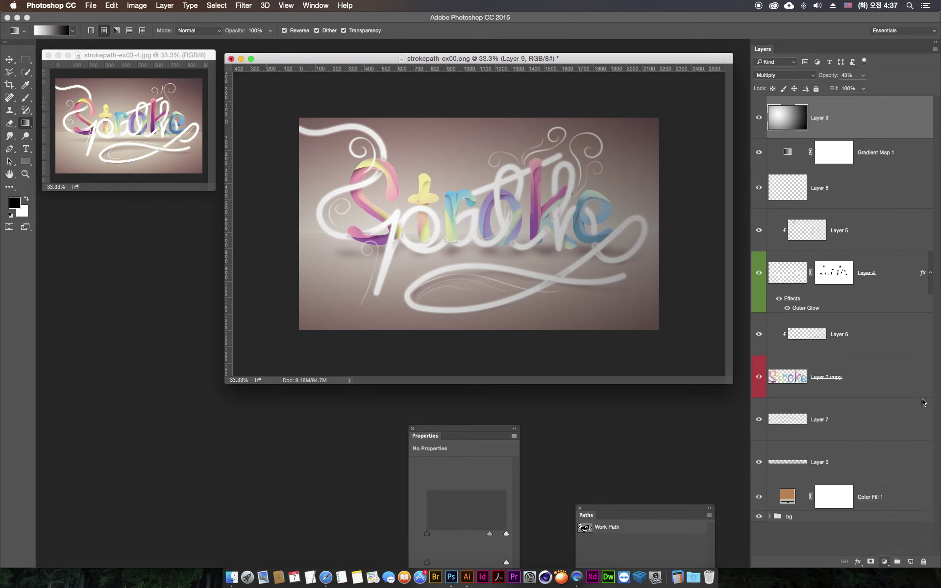
{"action": "left_click_drag", "start_coordinate": [479, 431], "coordinate": [578, 318]}
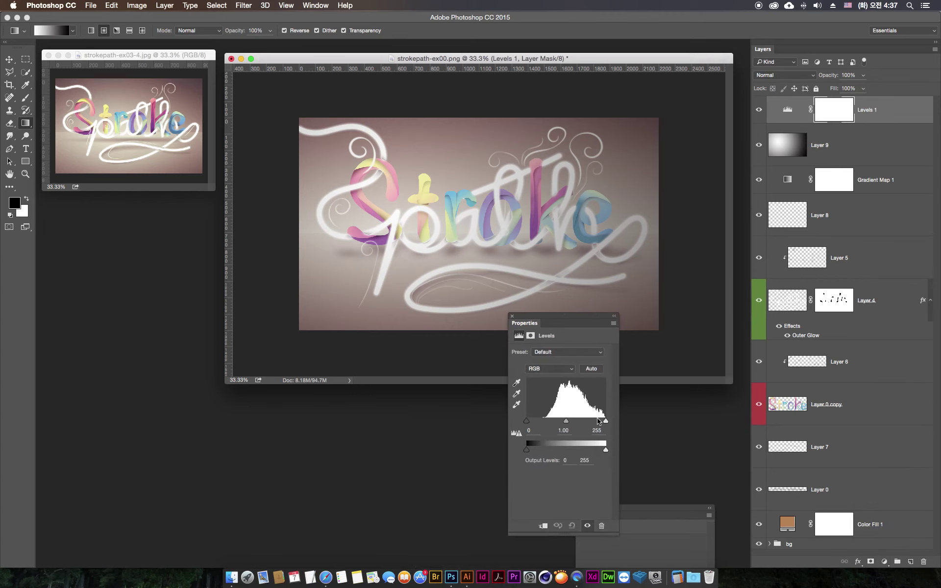
{"action": "mouse_move", "coordinate": [606, 420]}
{"action": "left_mouse_down"}
{"action": "mouse_move", "coordinate": [590, 425]}
{"action": "mouse_move", "coordinate": [598, 421]}
{"action": "left_mouse_up"}
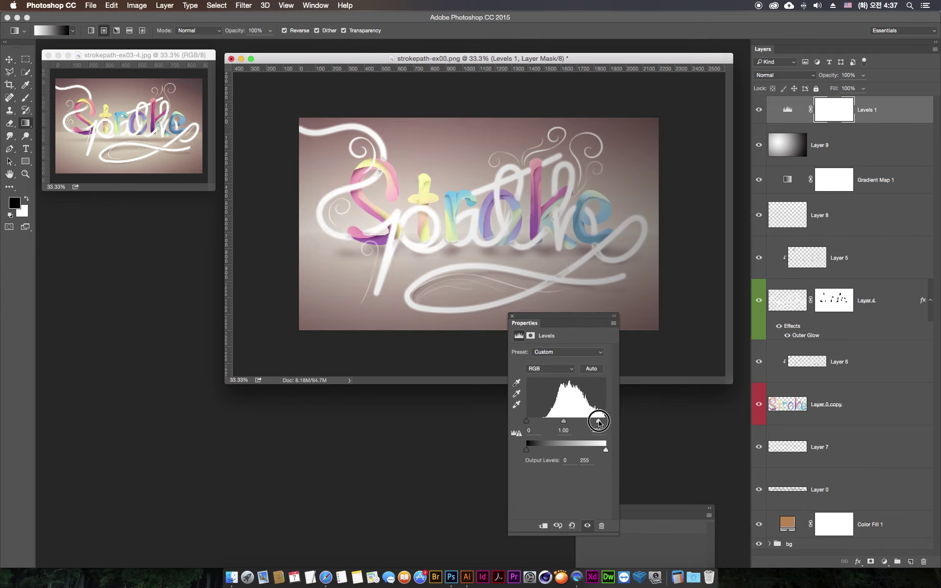
{"action": "left_click_drag", "start_coordinate": [524, 421], "coordinate": [569, 422]}
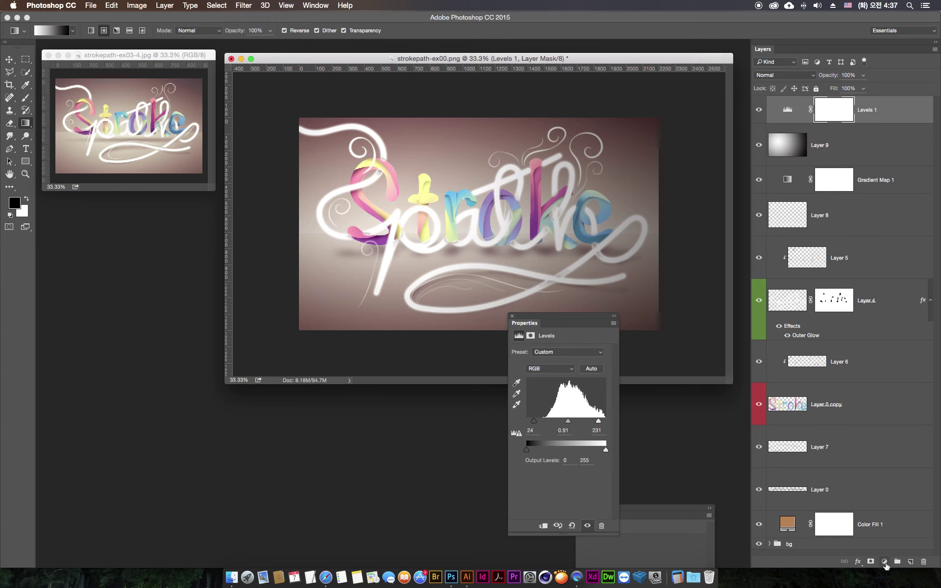
- Add a Hue/Saturation adjustment layer, compare saturation values, and settle on Saturation +14
{"action": "left_click", "coordinate": [884, 562]}
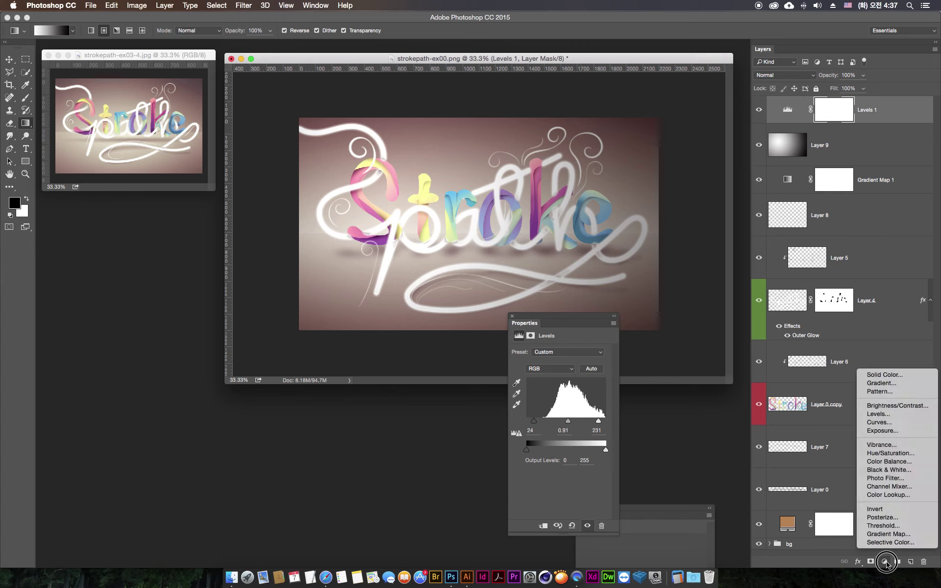
{"action": "left_click", "coordinate": [890, 453]}
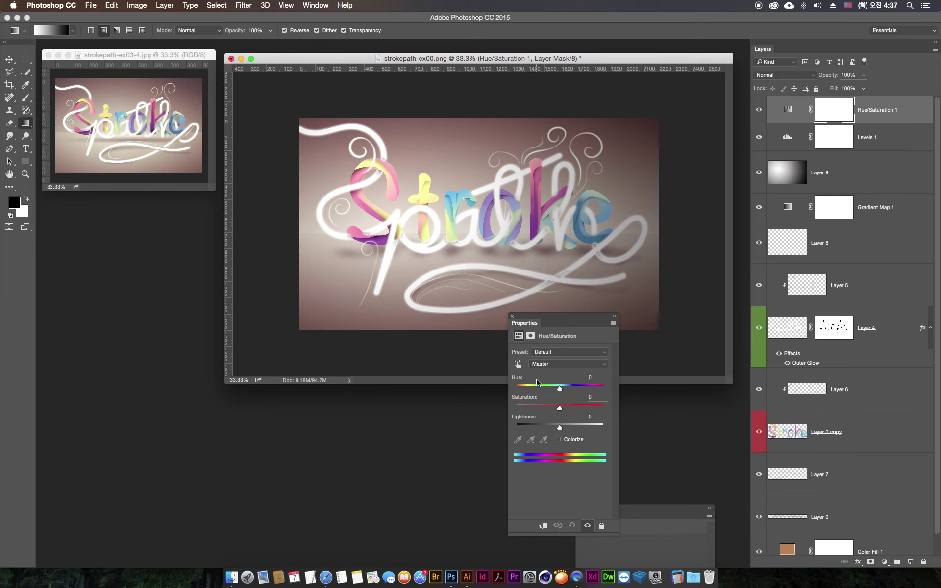
{"action": "left_click_drag", "start_coordinate": [560, 409], "coordinate": [579, 410]}
{"action": "left_click_drag", "start_coordinate": [578, 410], "coordinate": [561, 410]}
{"action": "left_click_drag", "start_coordinate": [561, 411], "coordinate": [565, 409]}
{"action": "left_click", "coordinate": [758, 110]}
{"action": "left_click", "coordinate": [759, 109]}
{"action": "left_click_drag", "start_coordinate": [564, 410], "coordinate": [567, 409]}
{"action": "left_click_drag", "start_coordinate": [565, 408], "coordinate": [529, 408]}
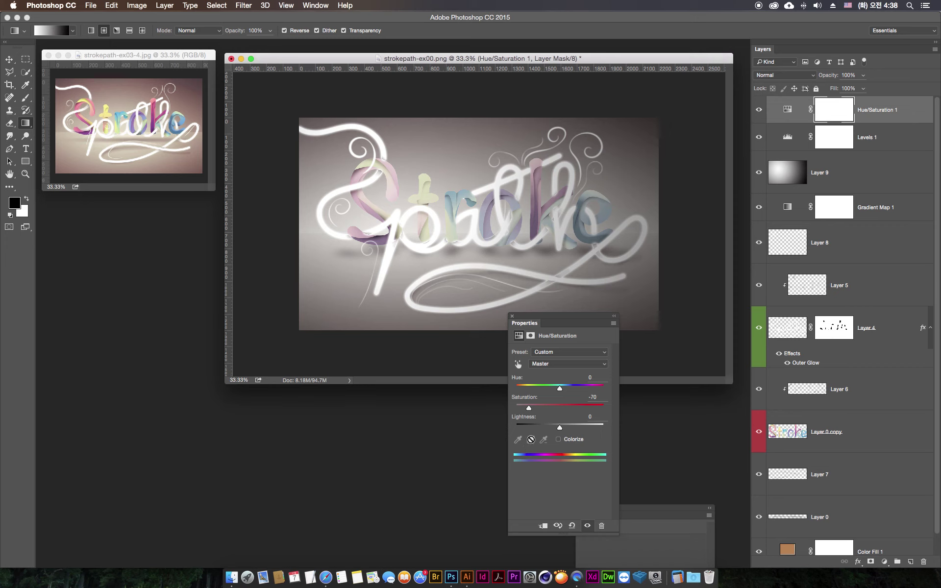
{"action": "left_click_drag", "start_coordinate": [528, 408], "coordinate": [568, 408]}
{"action": "left_click_drag", "start_coordinate": [567, 408], "coordinate": [566, 408]}
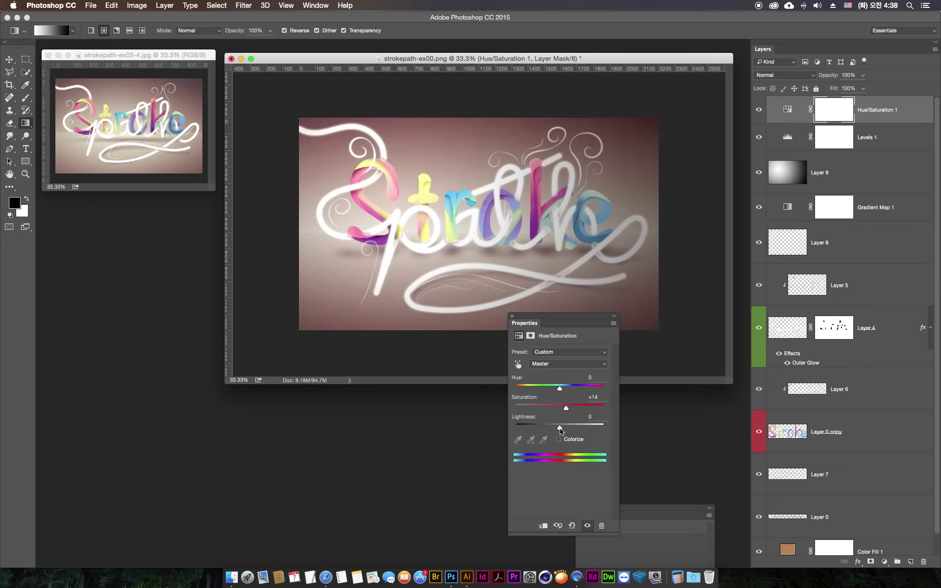
{"action": "left_click", "coordinate": [512, 316]}
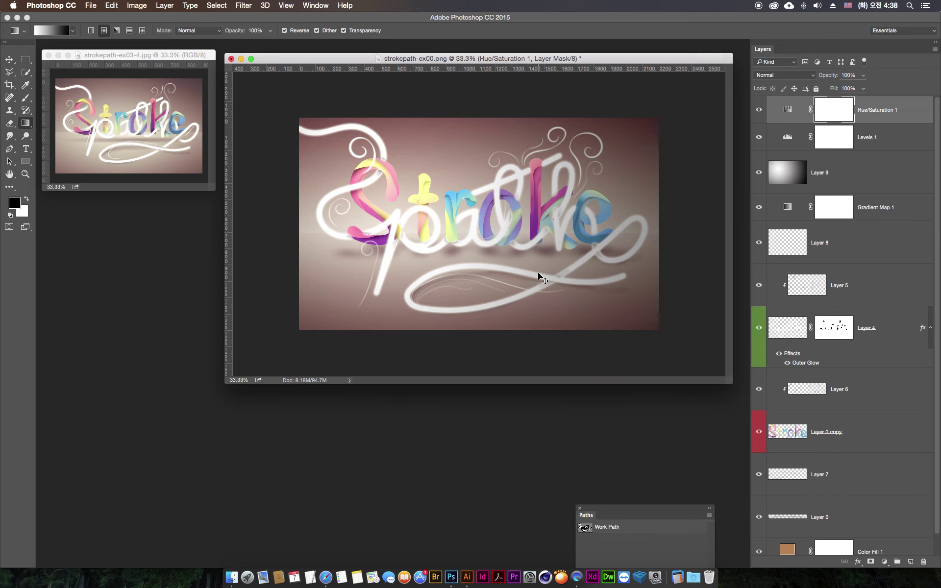
- Zoom to 50% and enlarge the document window to review the graded composite
{"action": "key", "text": "super+plus"}
{"action": "left_click_drag", "start_coordinate": [223, 385], "coordinate": [115, 425]}
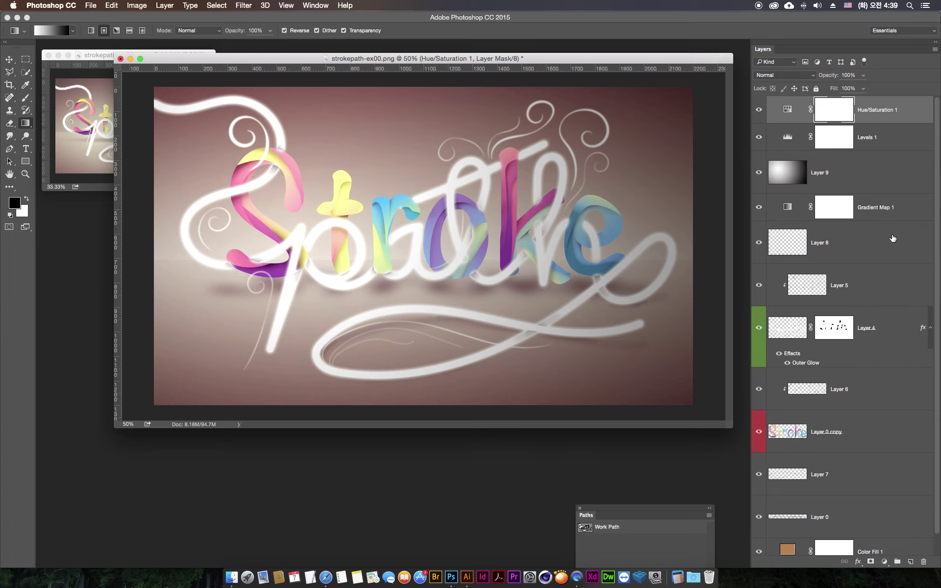
{"action": "left_click_drag", "start_coordinate": [730, 424], "coordinate": [727, 459]}
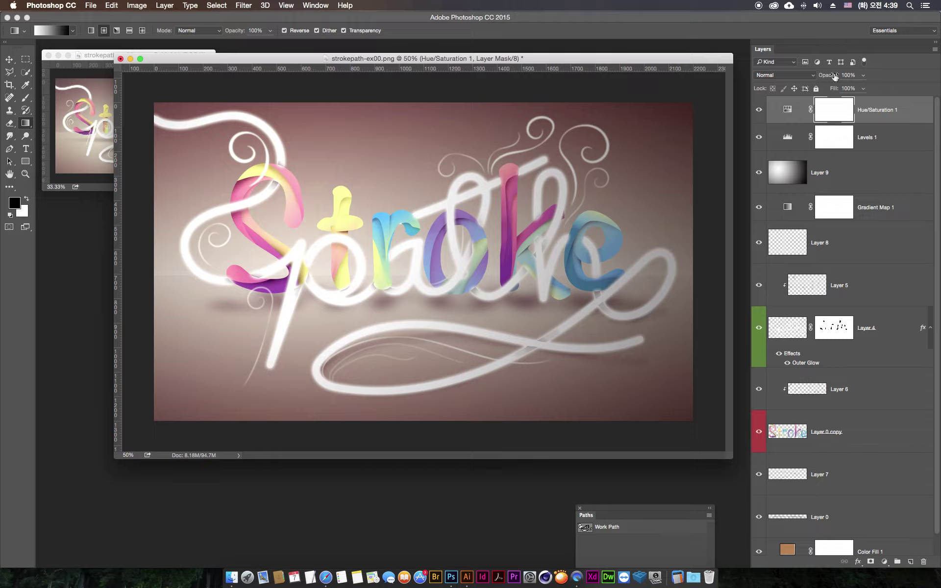